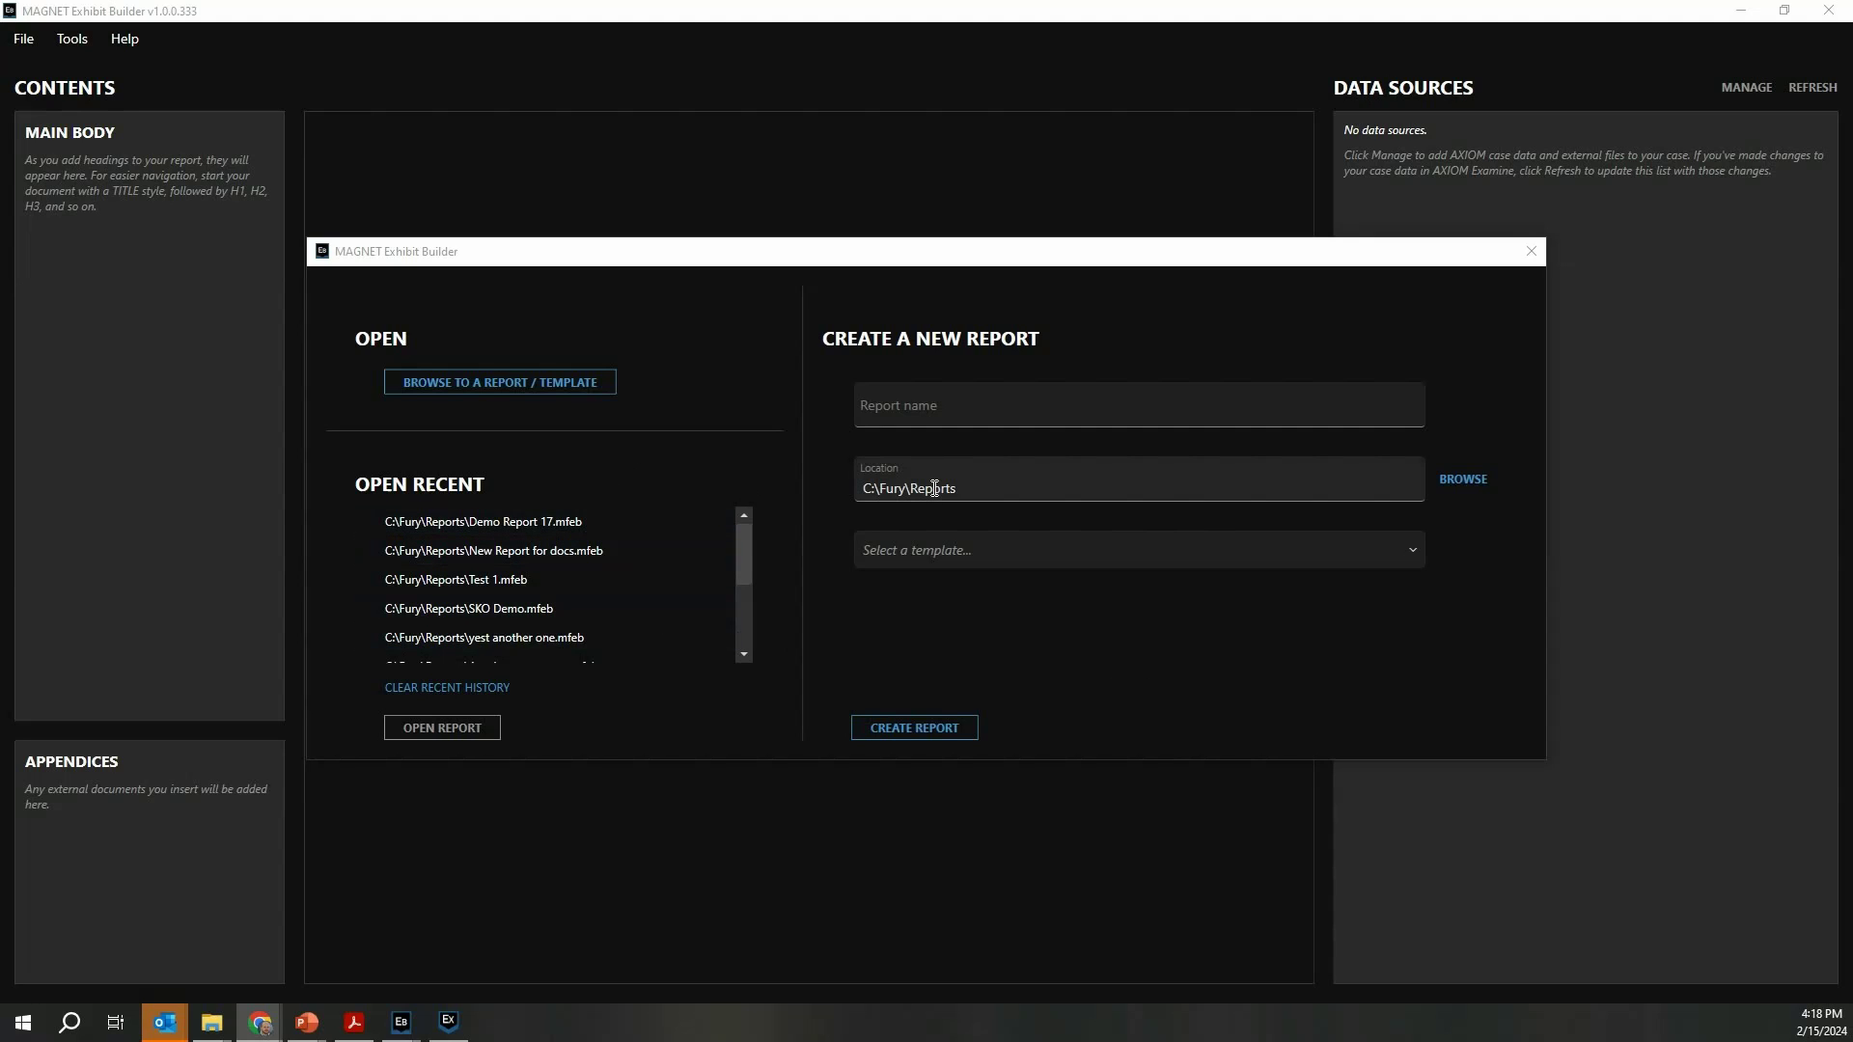
Create a report named 'Exhibit Builder Demo' using New Template.
{"action": "left_click", "coordinate": [968, 413]}
{"action": "left_click", "coordinate": [967, 410]}
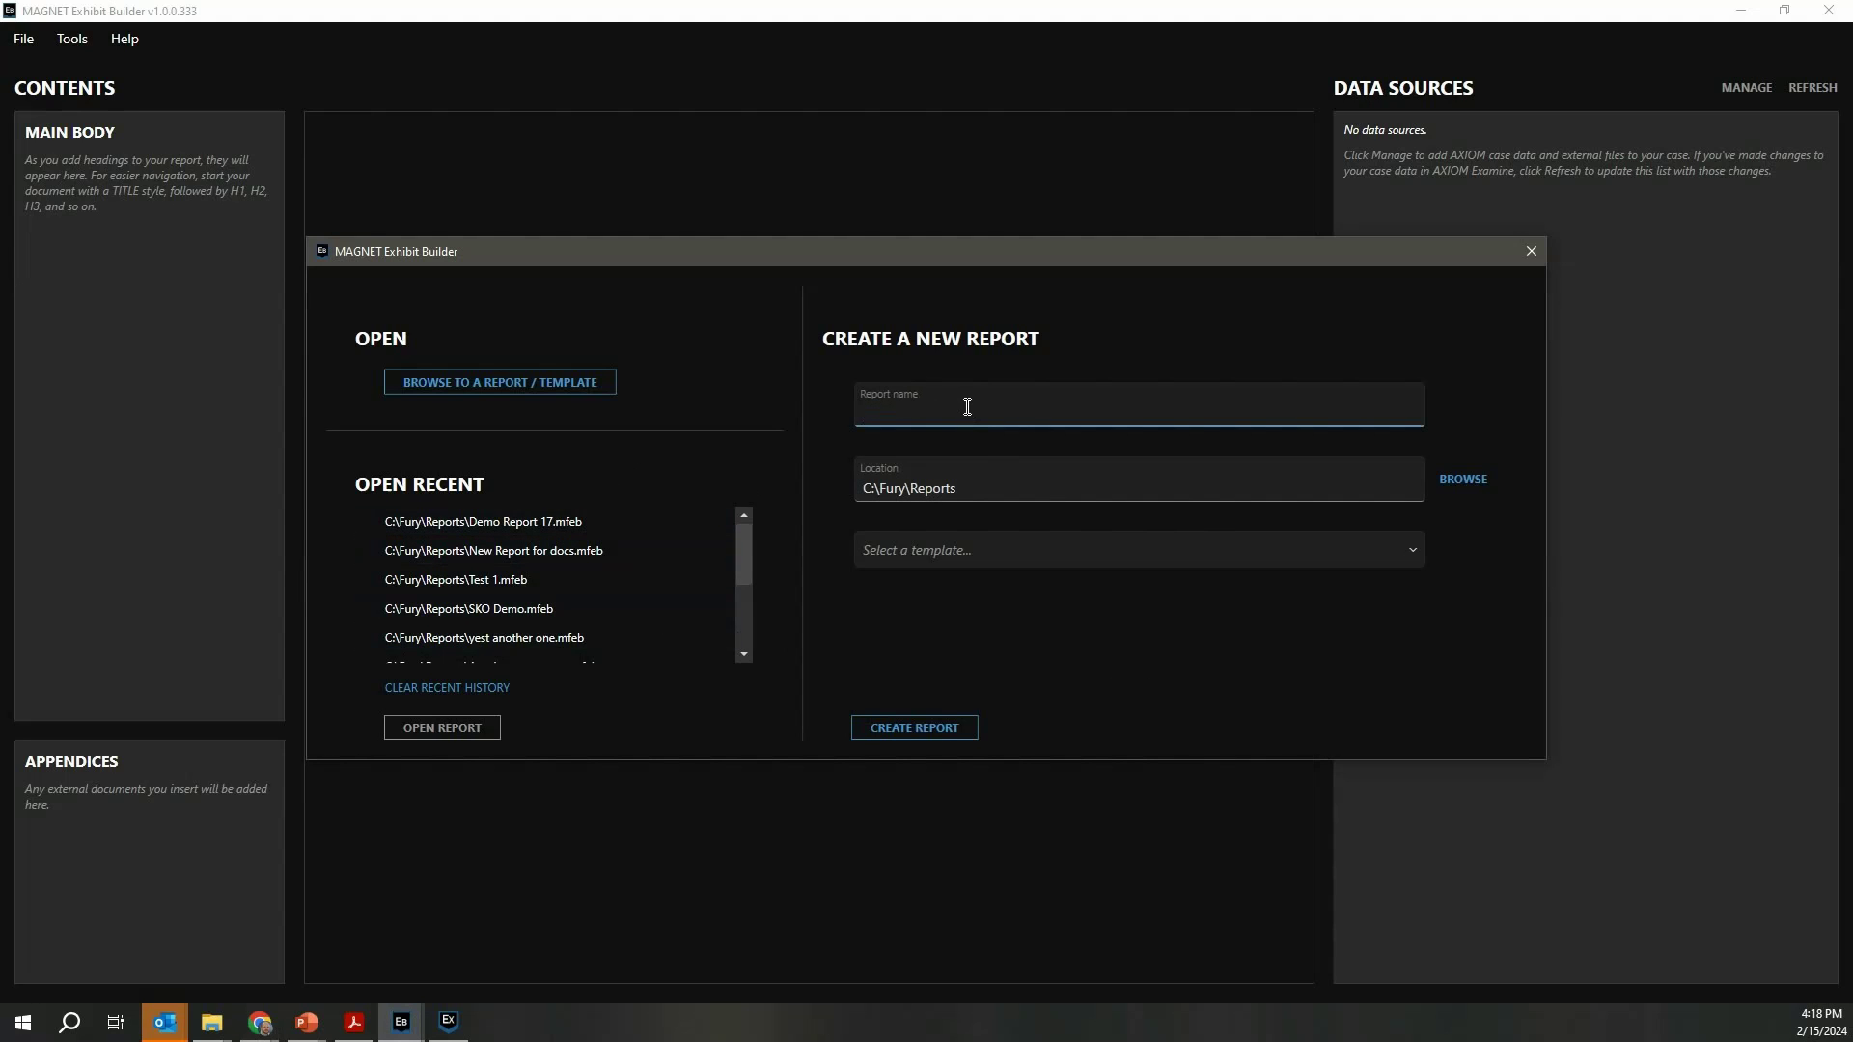
{"action": "type", "text": "Exhibit Builder Demo"}
{"action": "left_click", "coordinate": [1345, 546]}
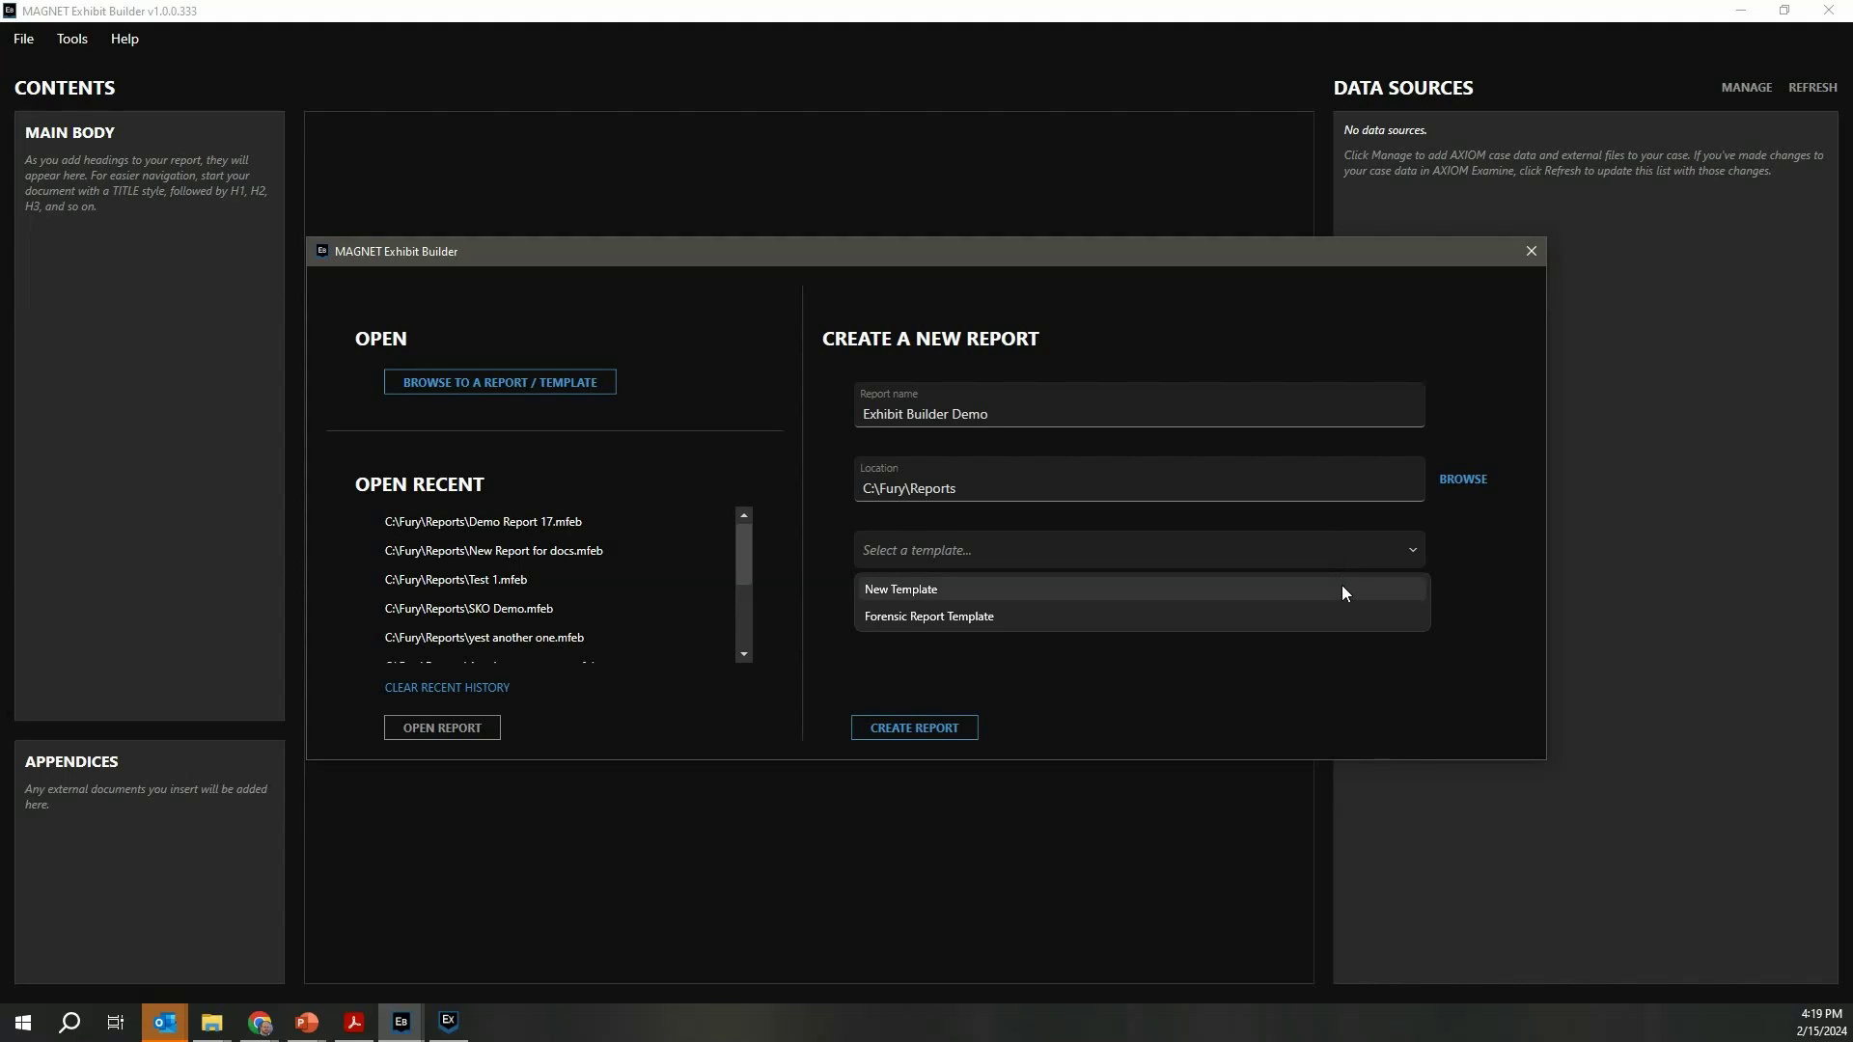
{"action": "left_click", "coordinate": [1342, 588]}
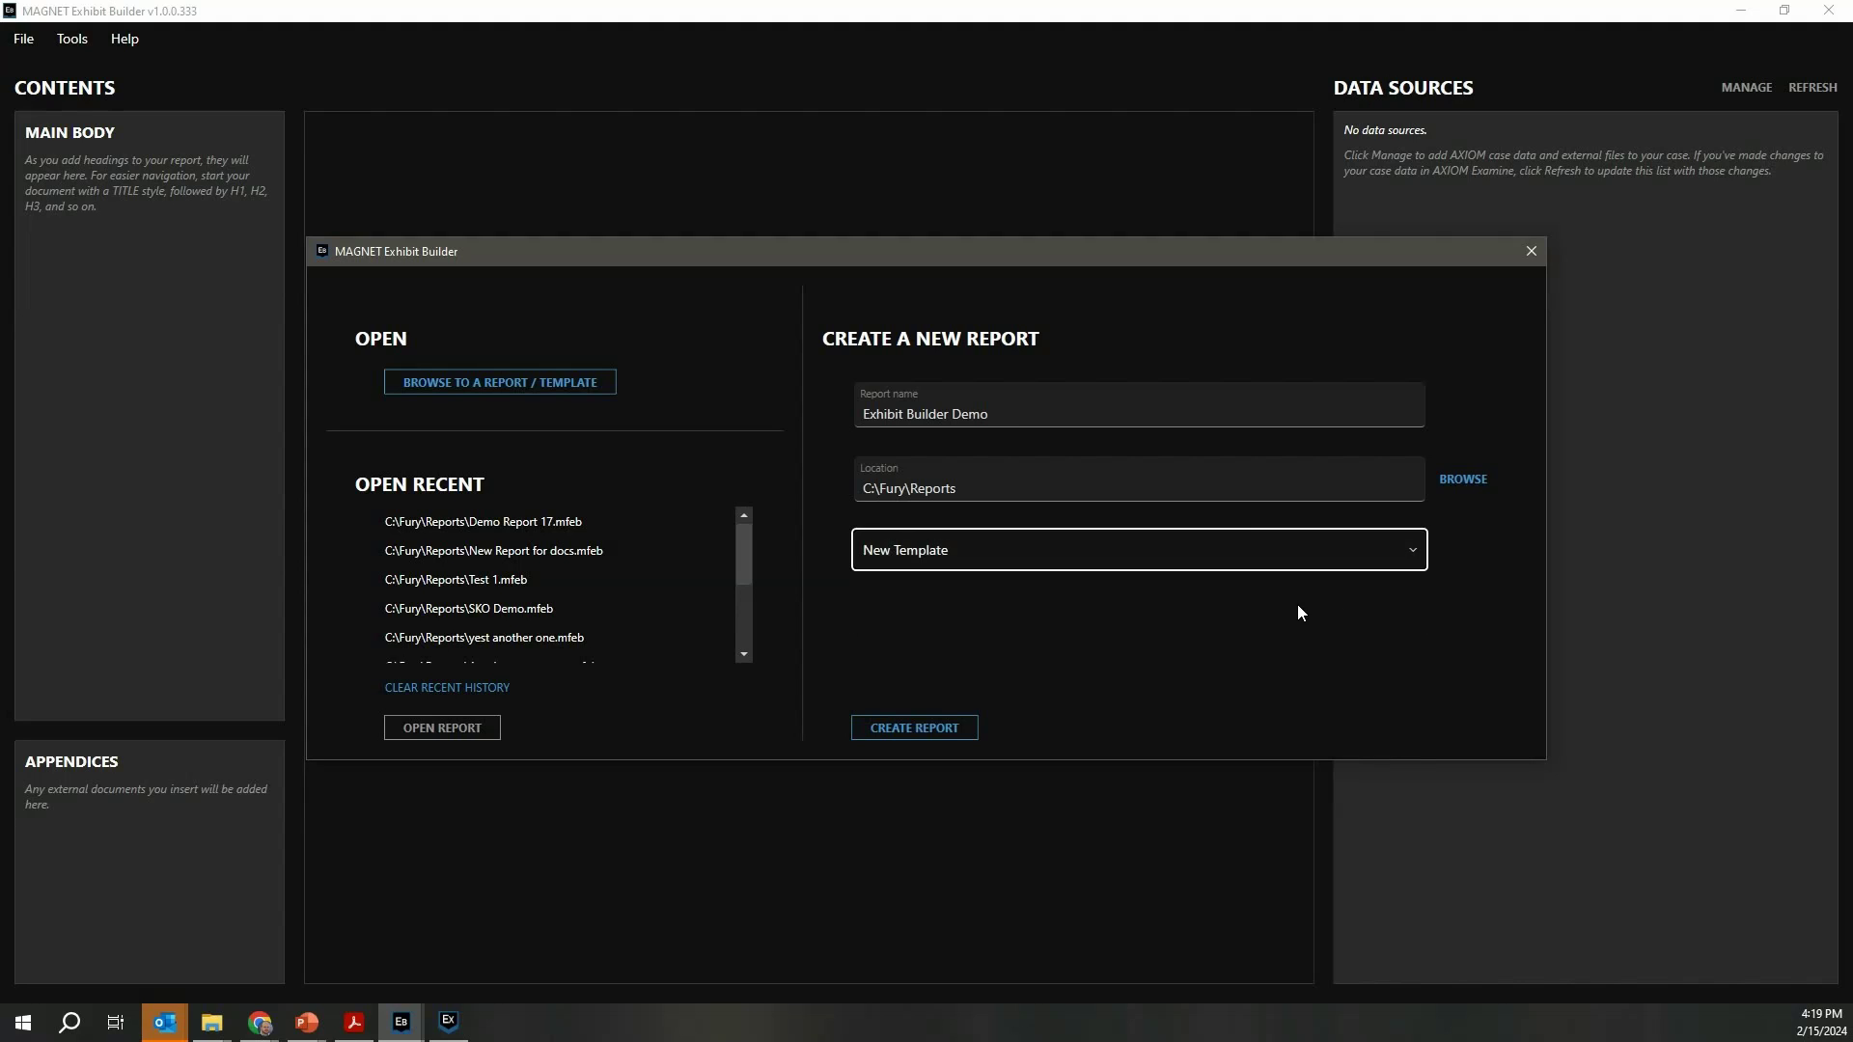
{"action": "left_click", "coordinate": [951, 729]}
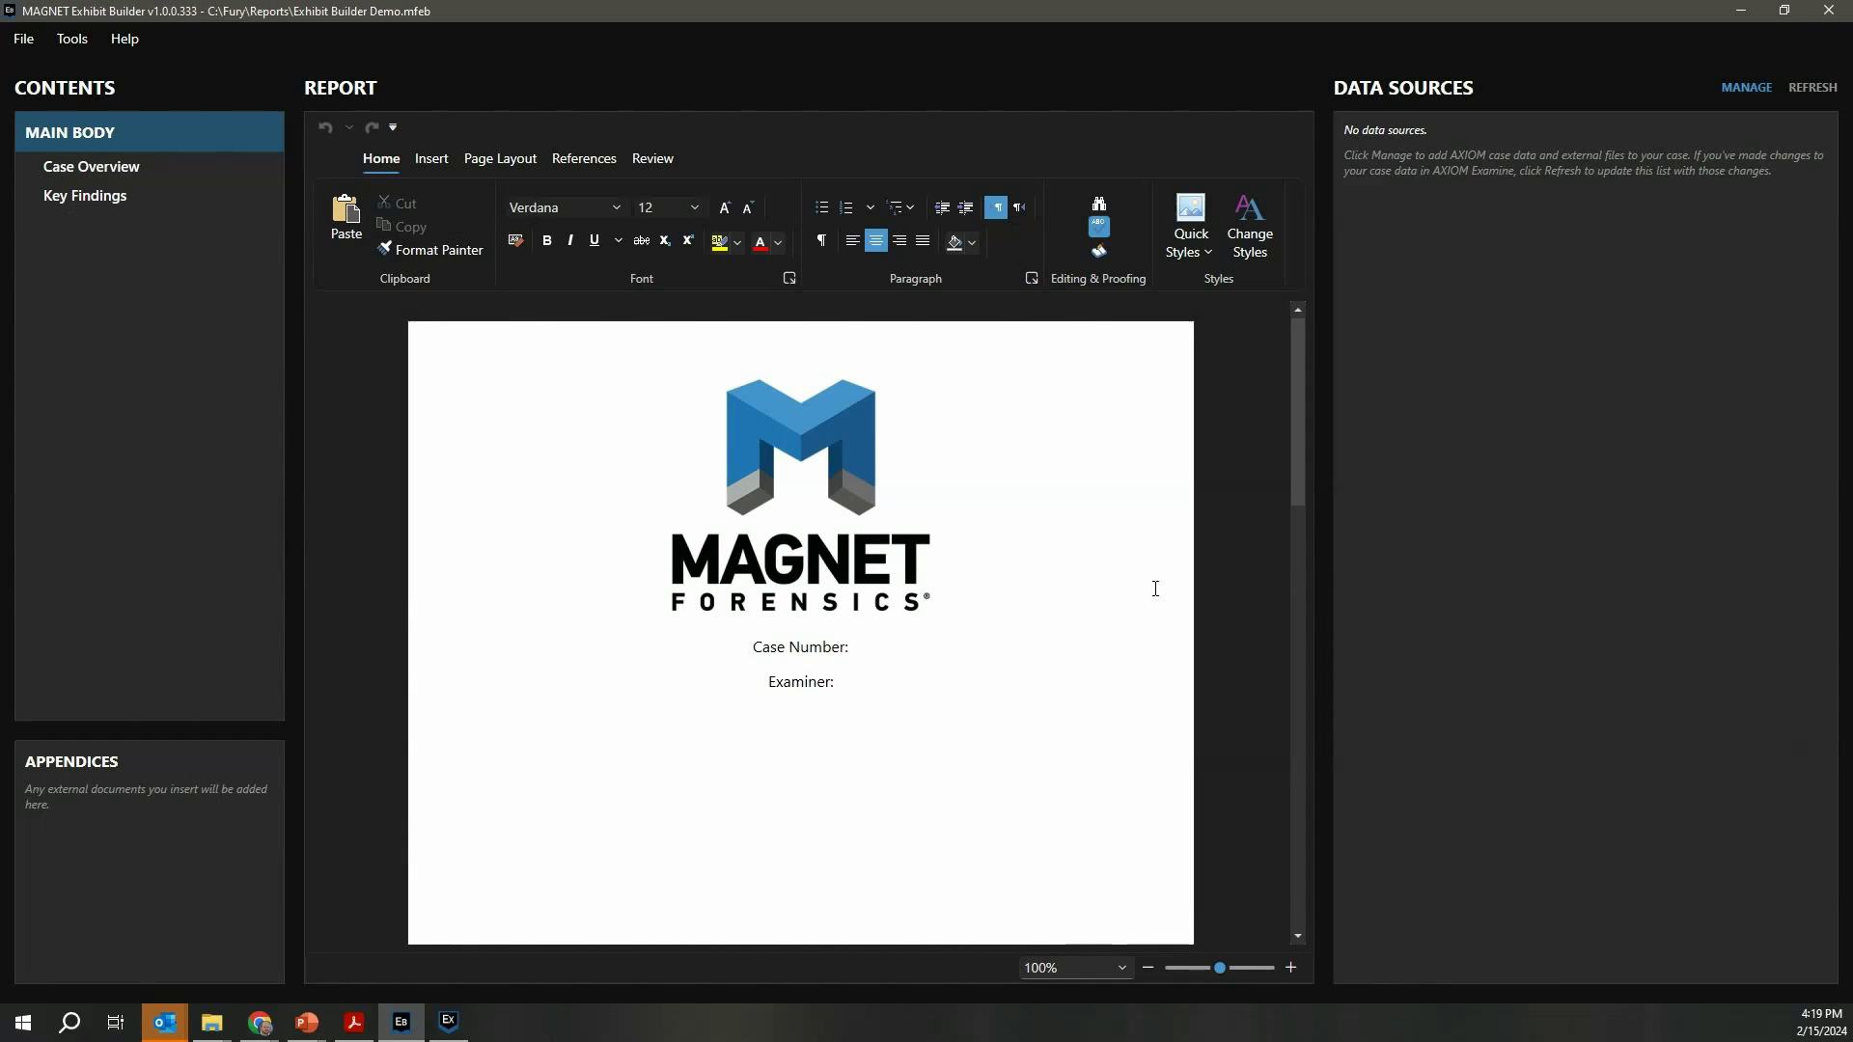
Enter case number 12345 and the examiner's name on the title page.
{"action": "mouse_move", "coordinate": [1299, 372]}
{"action": "left_mouse_down"}
{"action": "mouse_move", "coordinate": [1312, 768]}
{"action": "mouse_move", "coordinate": [1324, 362]}
{"action": "left_mouse_up"}
{"action": "left_click", "coordinate": [860, 646]}
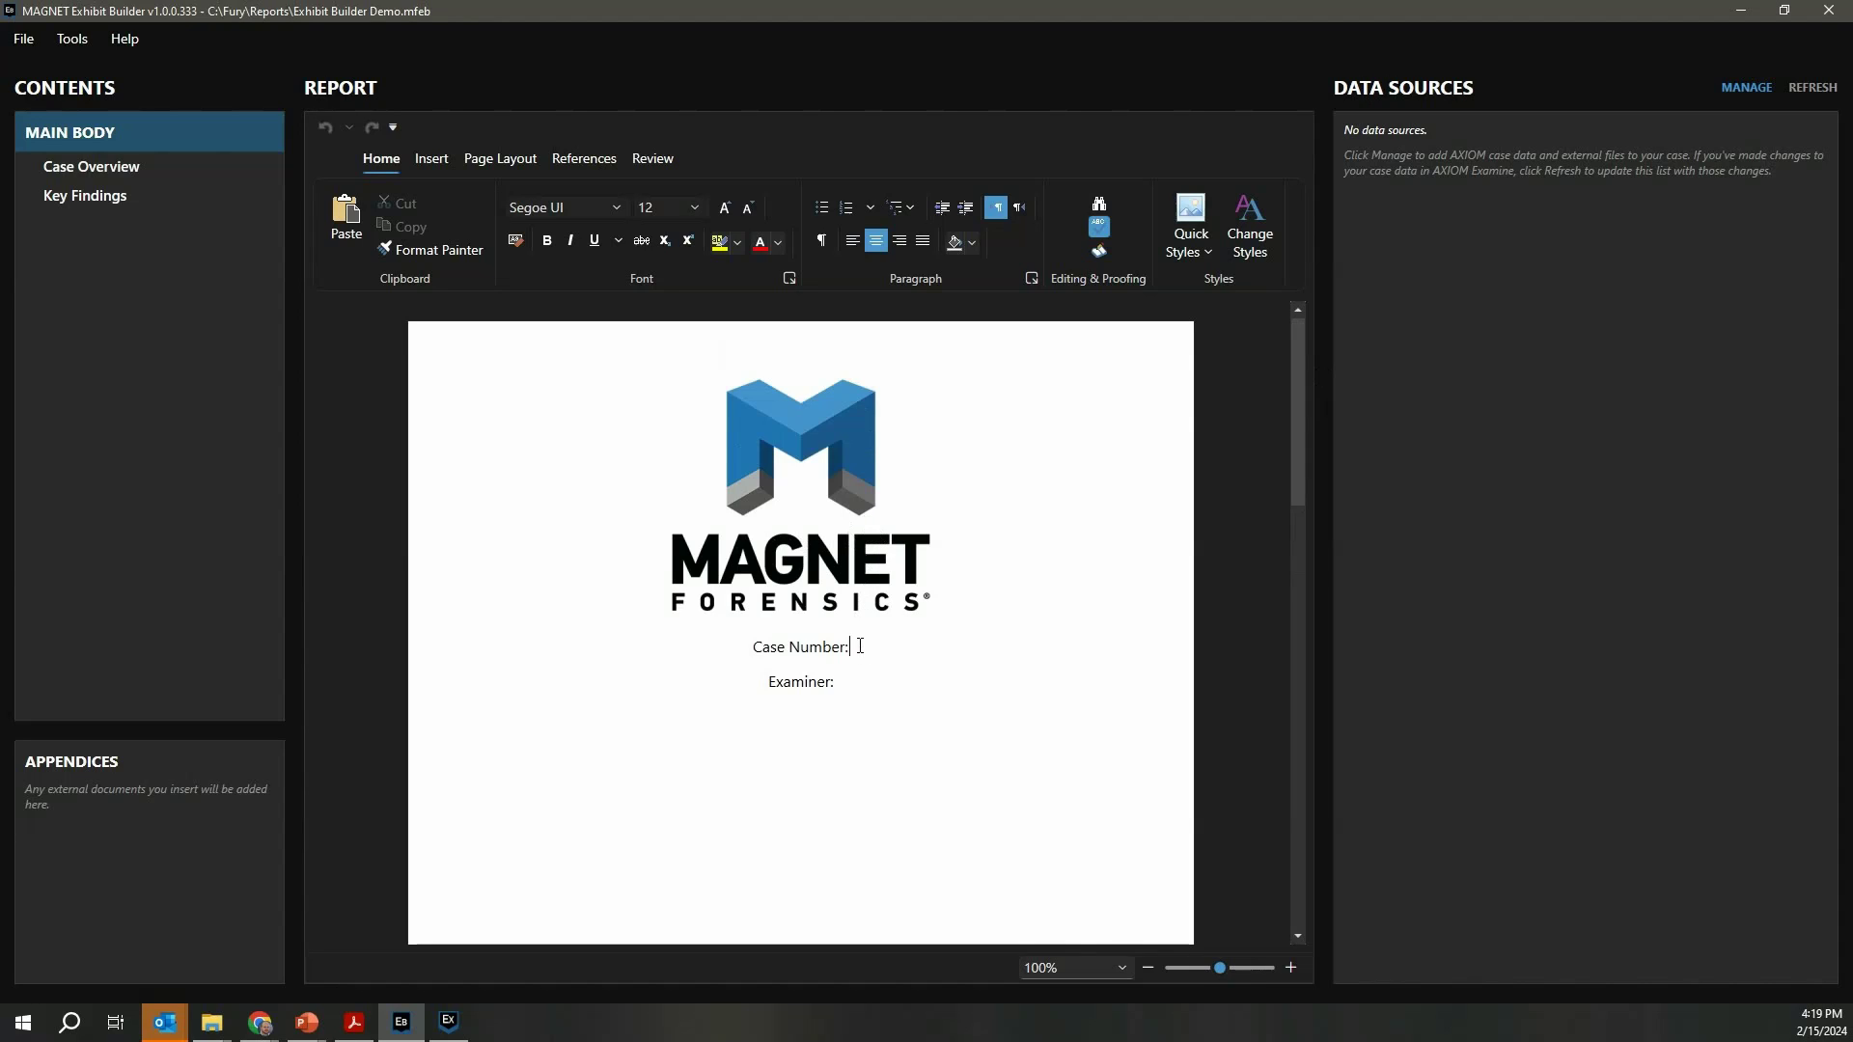
{"action": "type", "text": "12"}
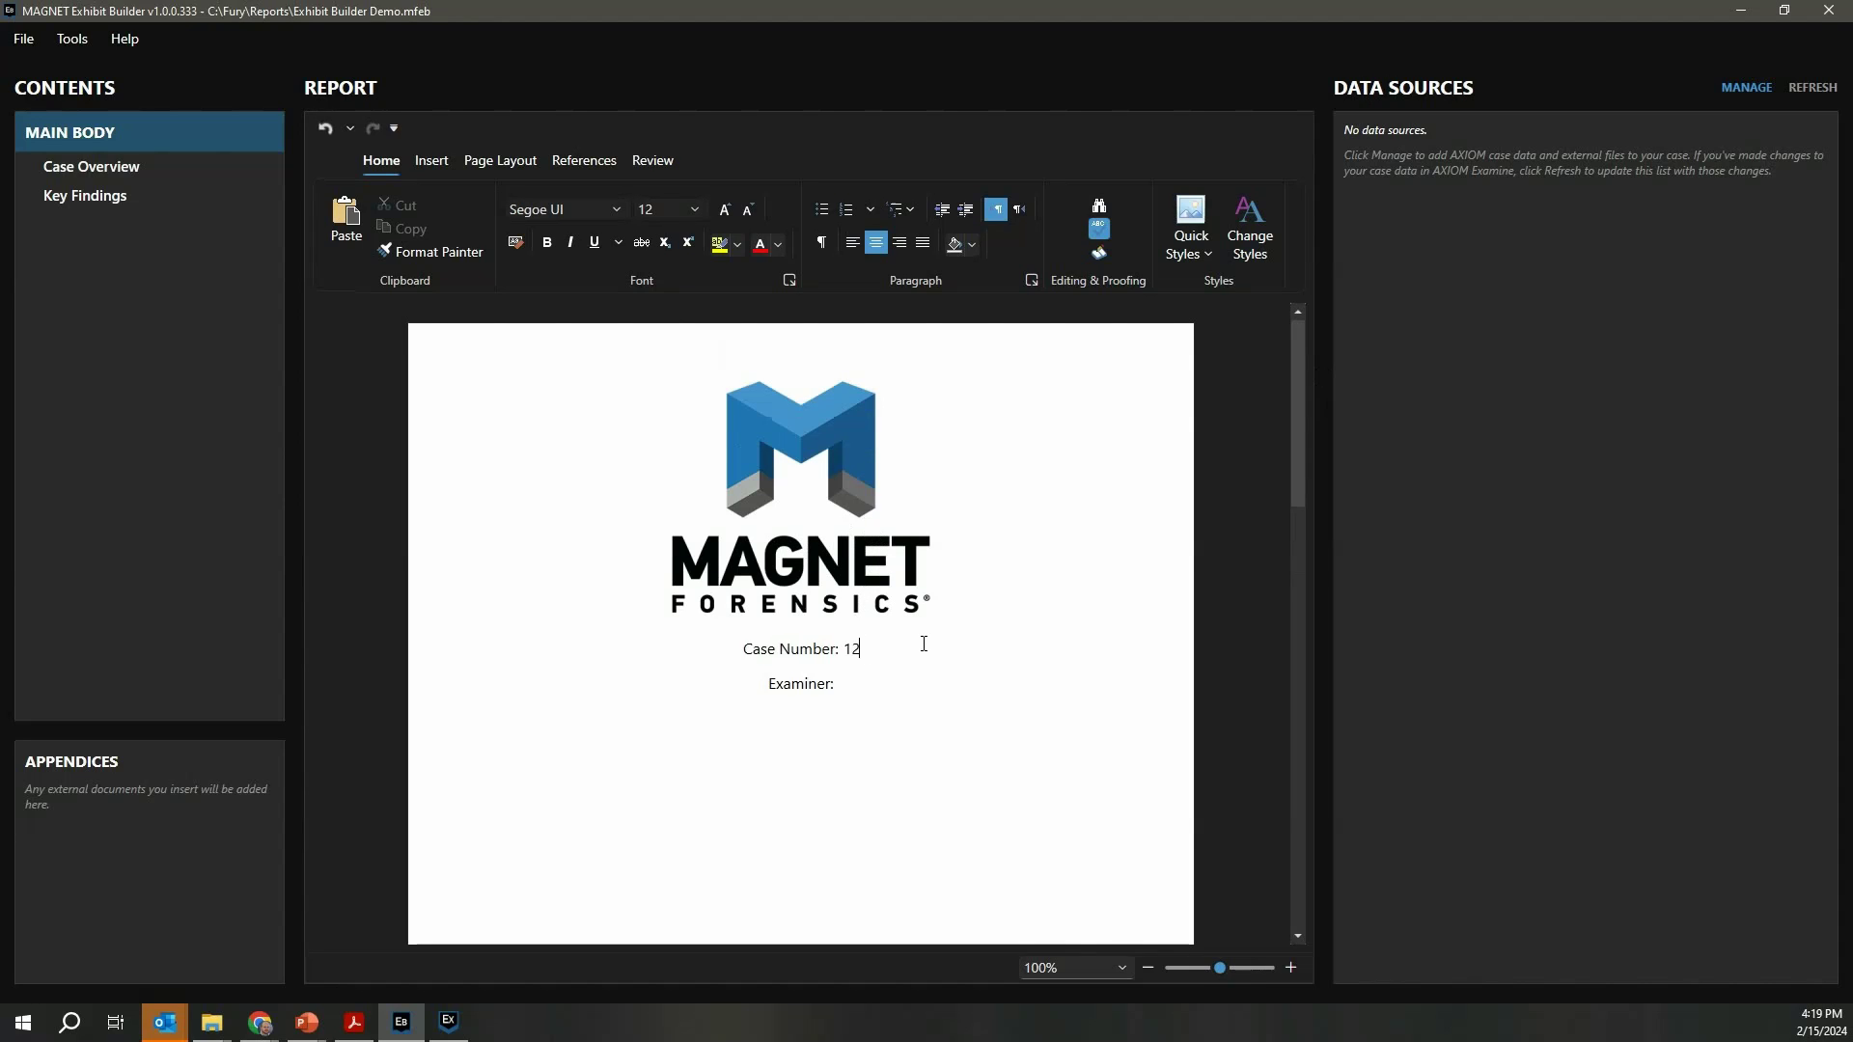
{"action": "type", "text": "345 Examiner: Curtis "}
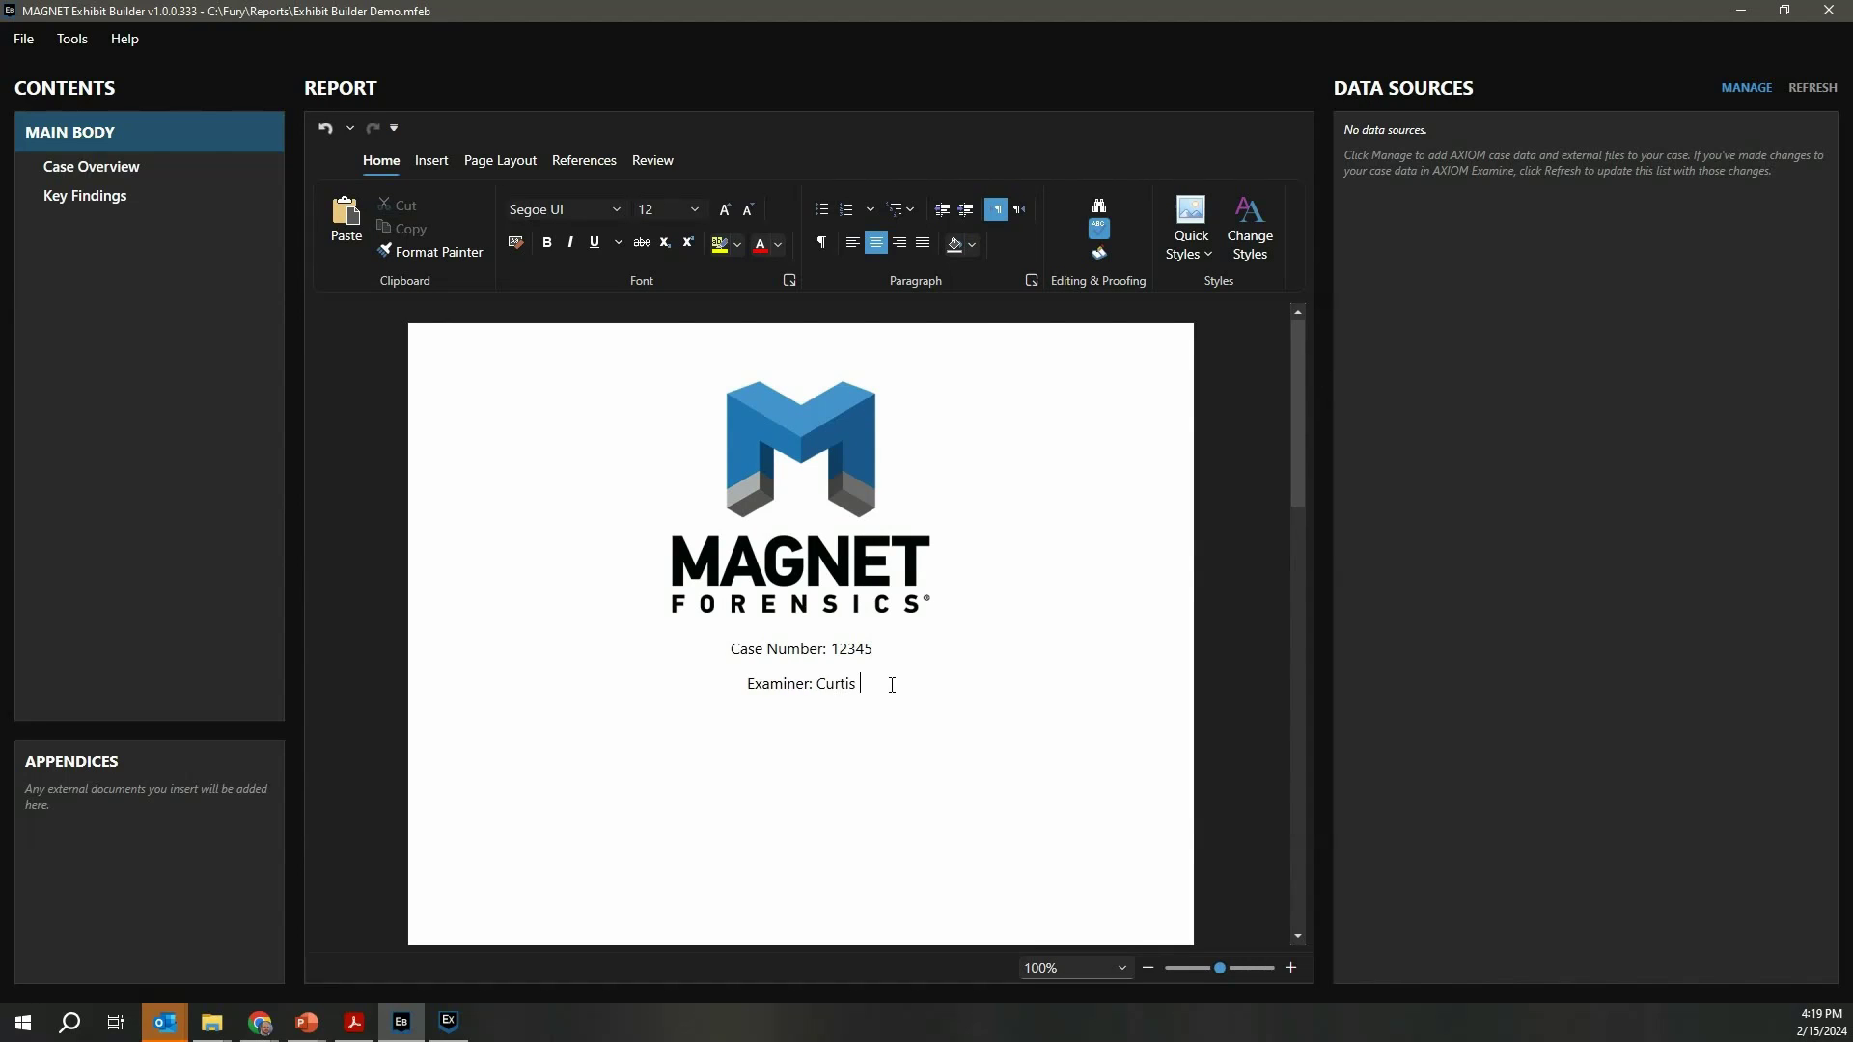
{"action": "type", "text": "Mutter"}
Browse the Insert and Page Layout ribbon tabs, then return to Home and scroll the page.
{"action": "left_click", "coordinate": [431, 161]}
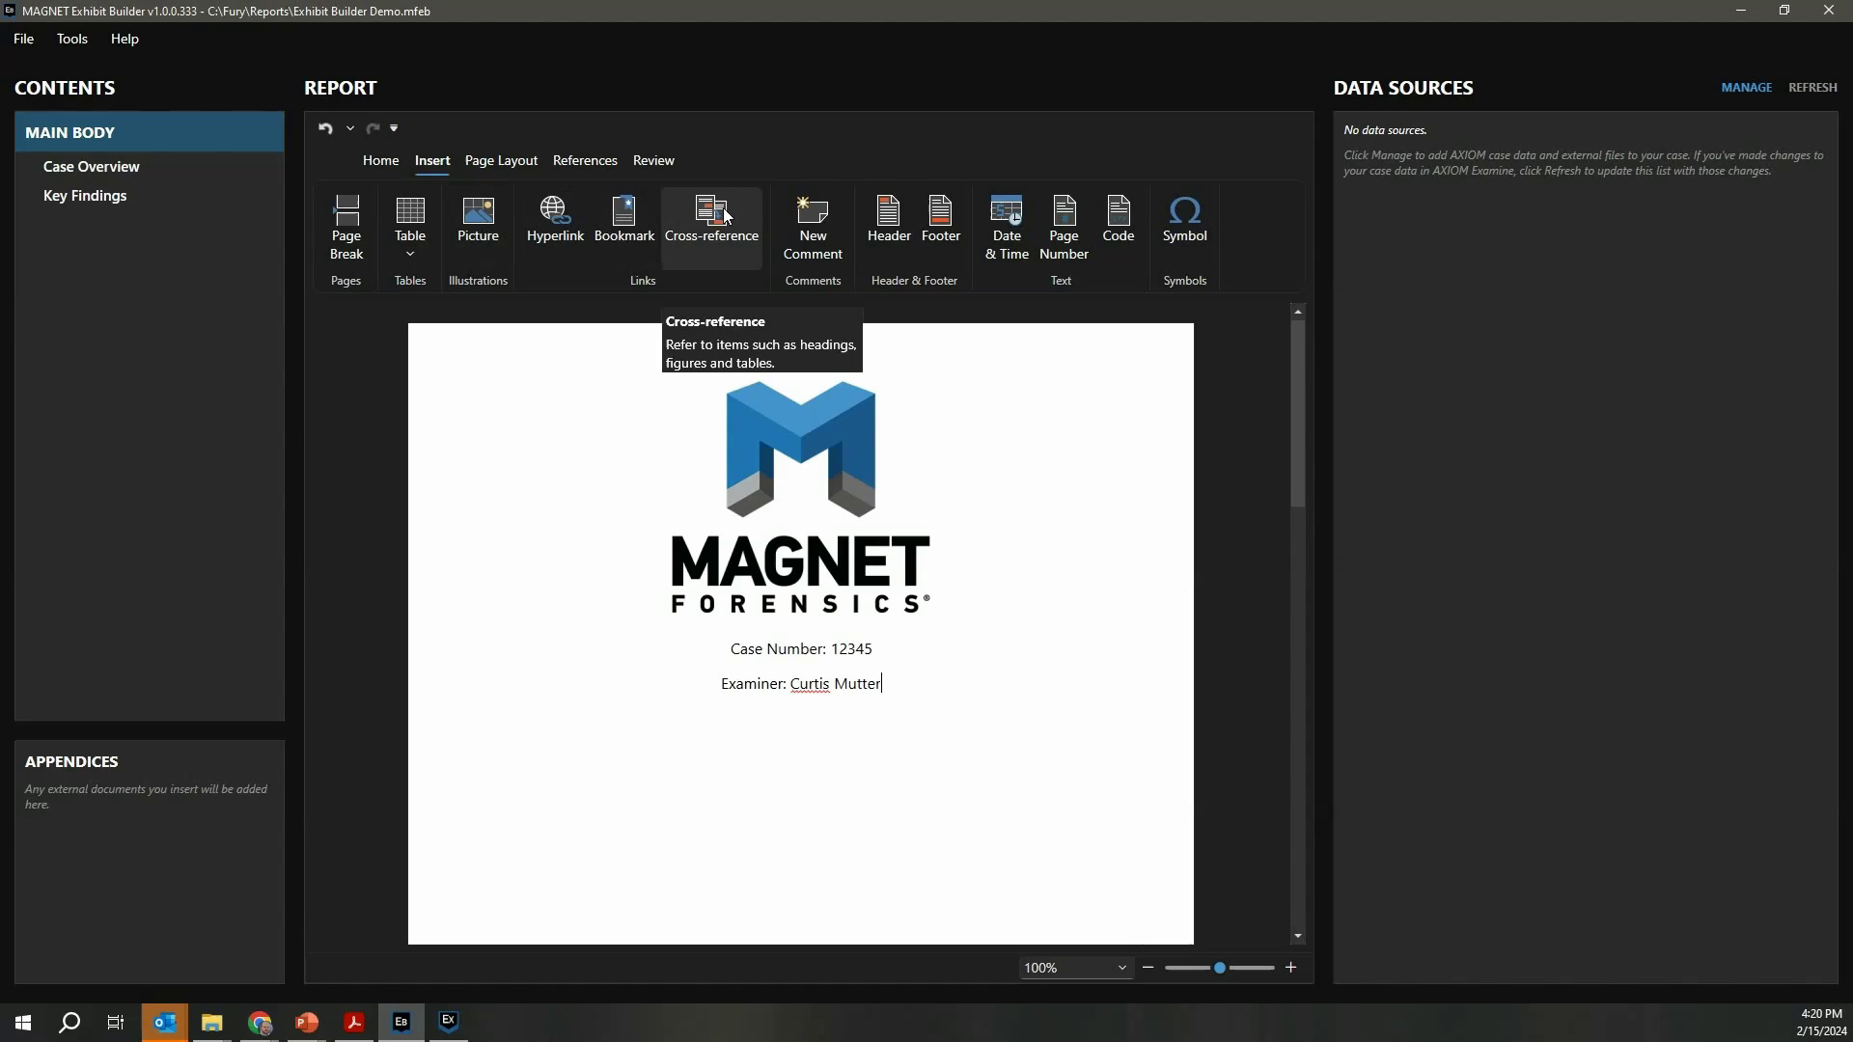
{"action": "left_click", "coordinate": [522, 164]}
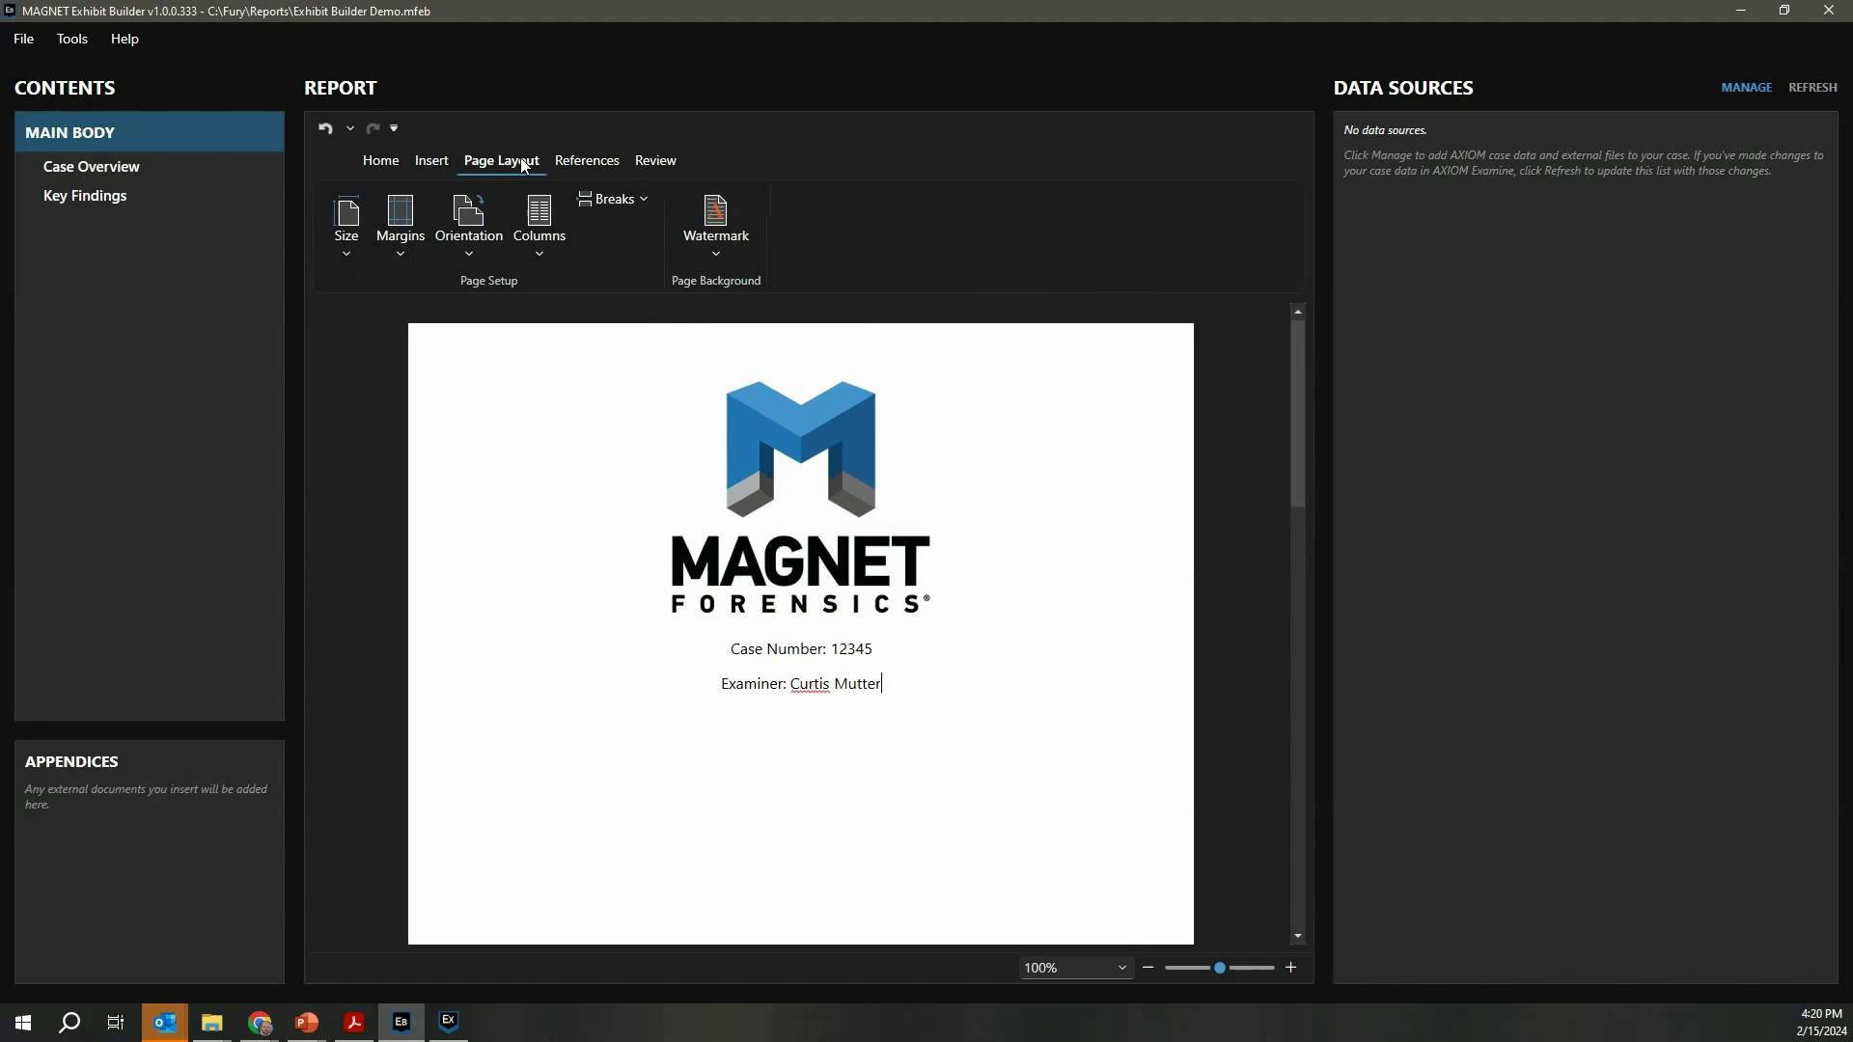
{"action": "left_click", "coordinate": [431, 162]}
{"action": "left_click", "coordinate": [381, 162]}
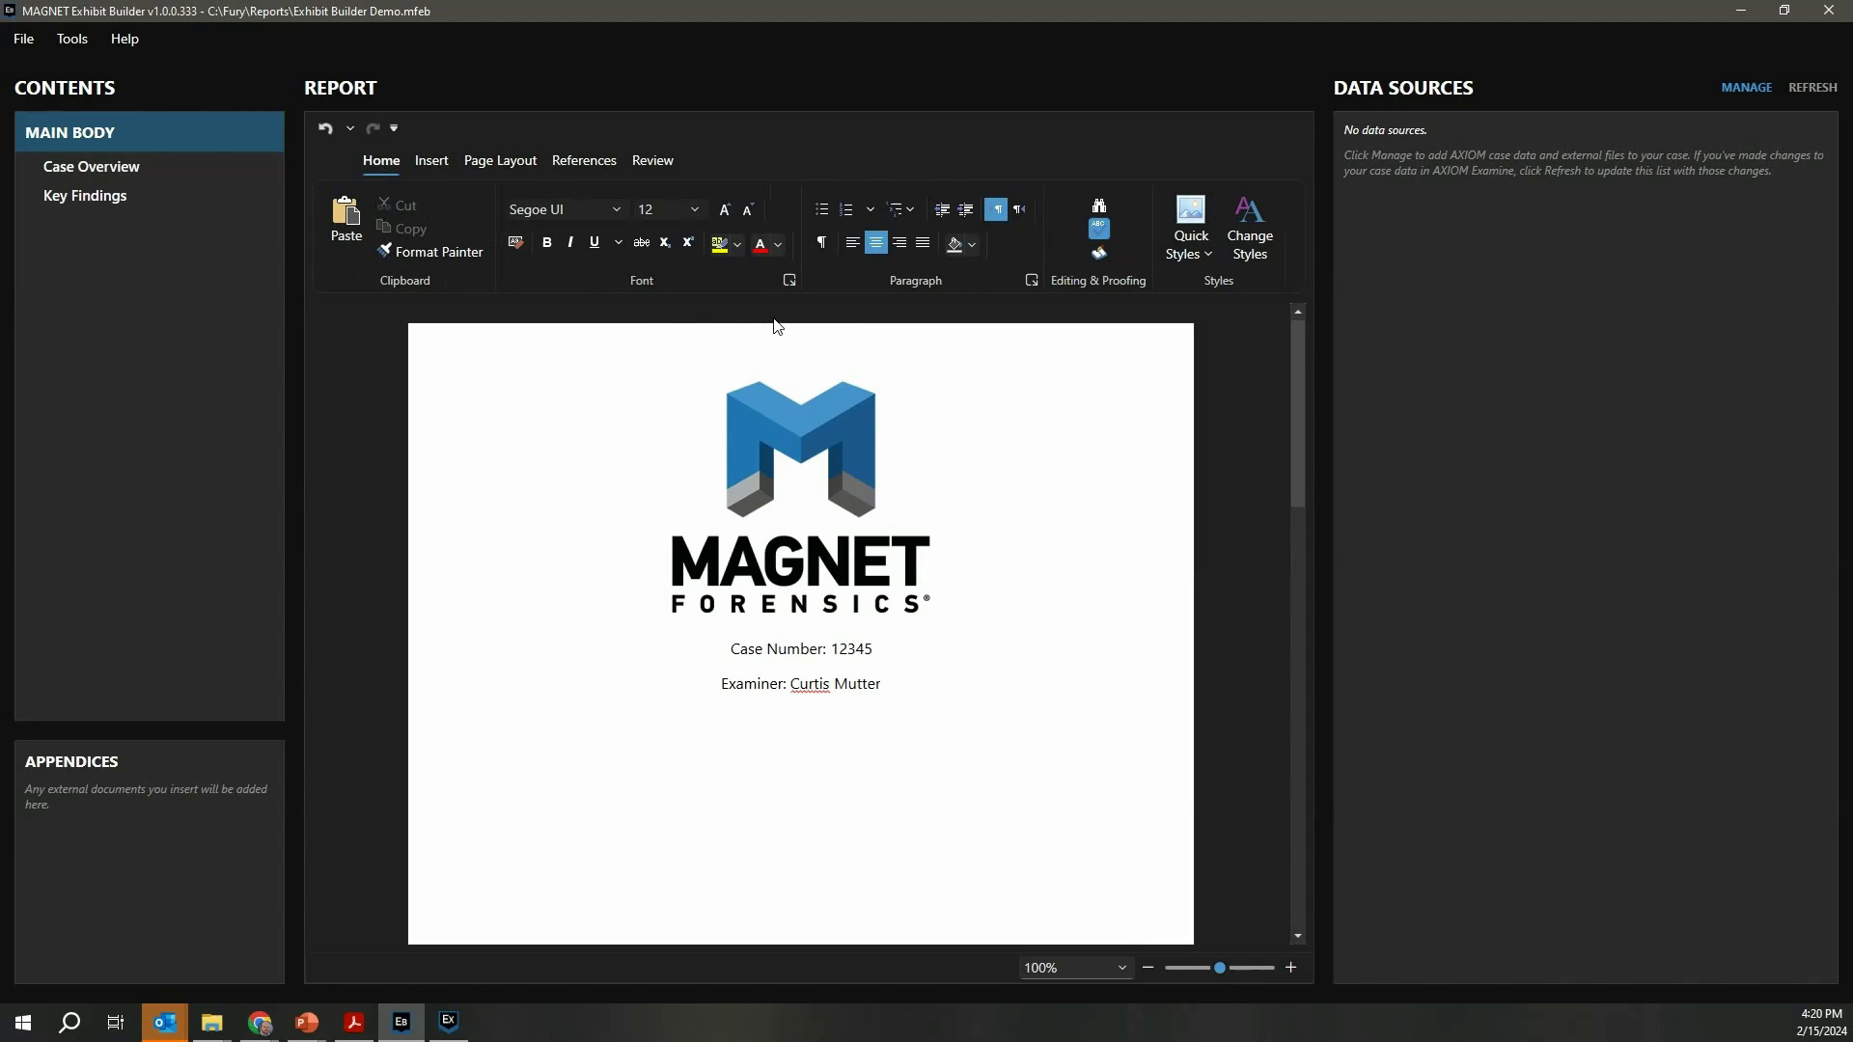
{"action": "scroll", "coordinate": [997, 412], "scroll_direction": "down", "scroll_amount": 5}
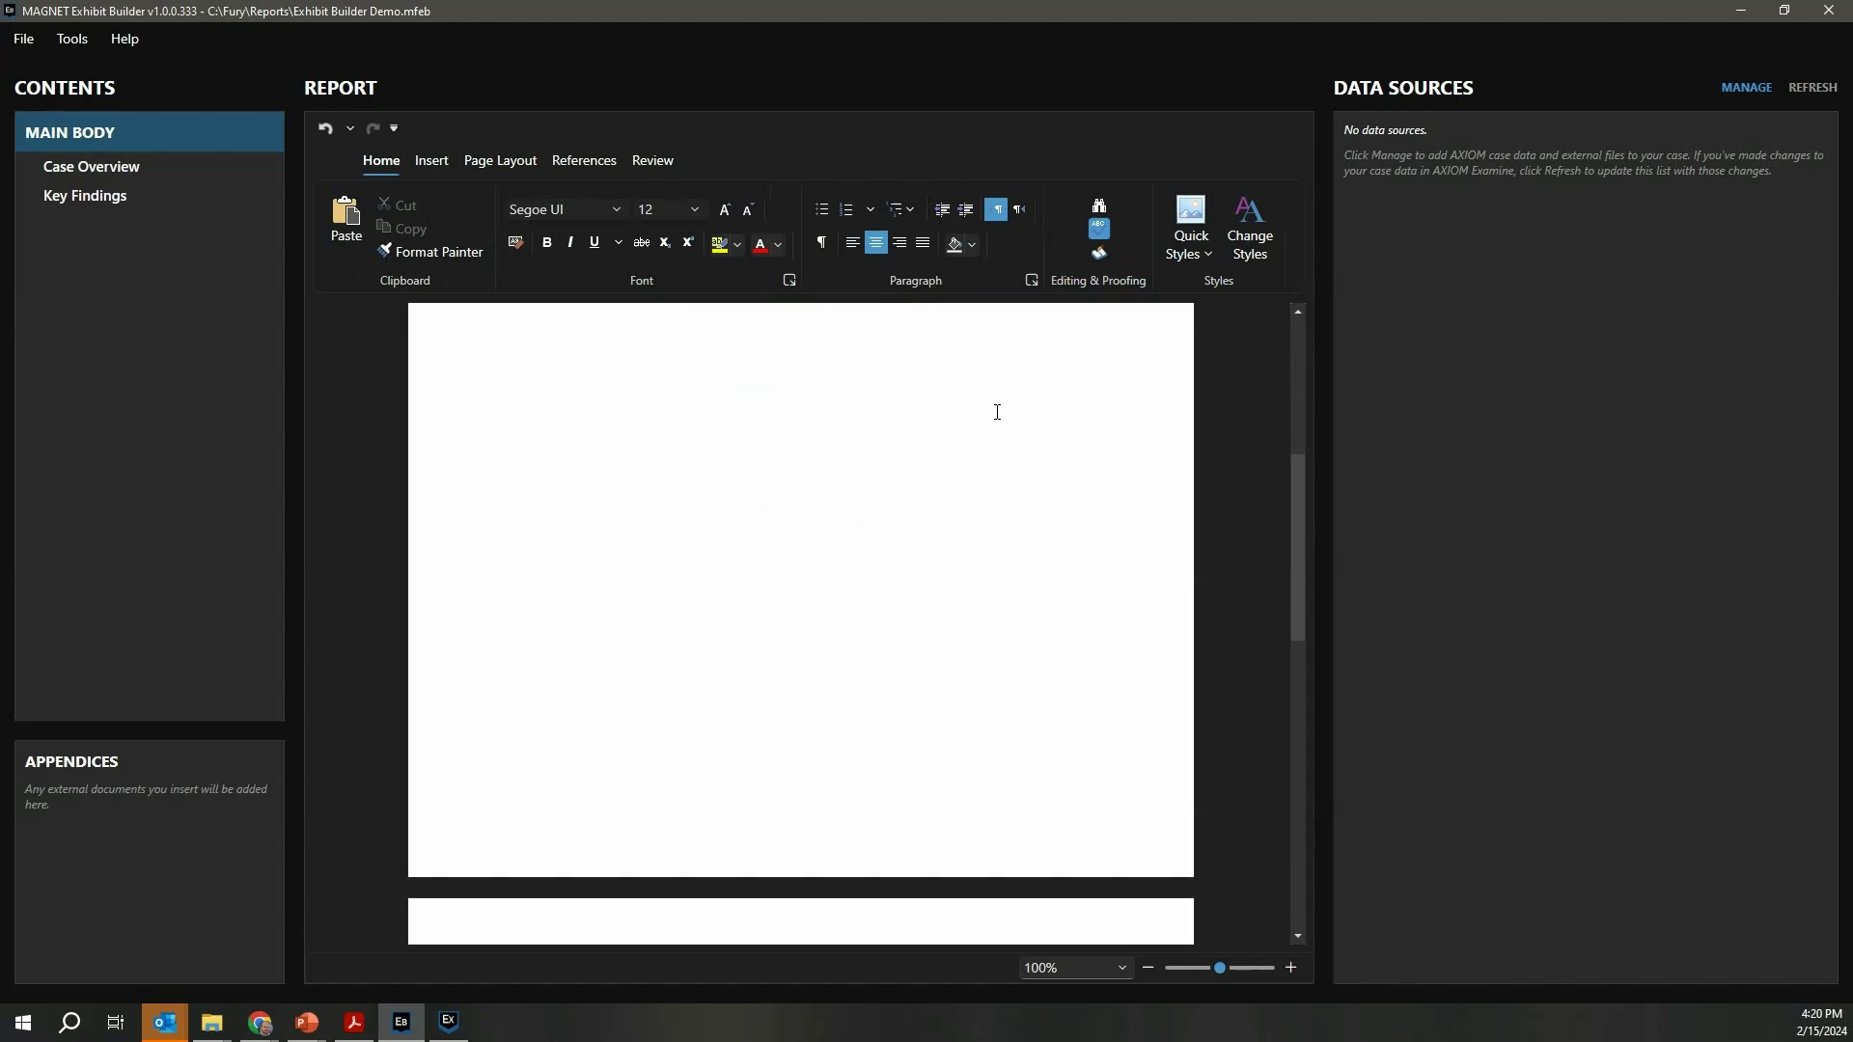
{"action": "scroll", "coordinate": [997, 413], "scroll_direction": "up", "scroll_amount": 5}
{"action": "scroll", "coordinate": [1112, 430], "scroll_direction": "down", "scroll_amount": 5}
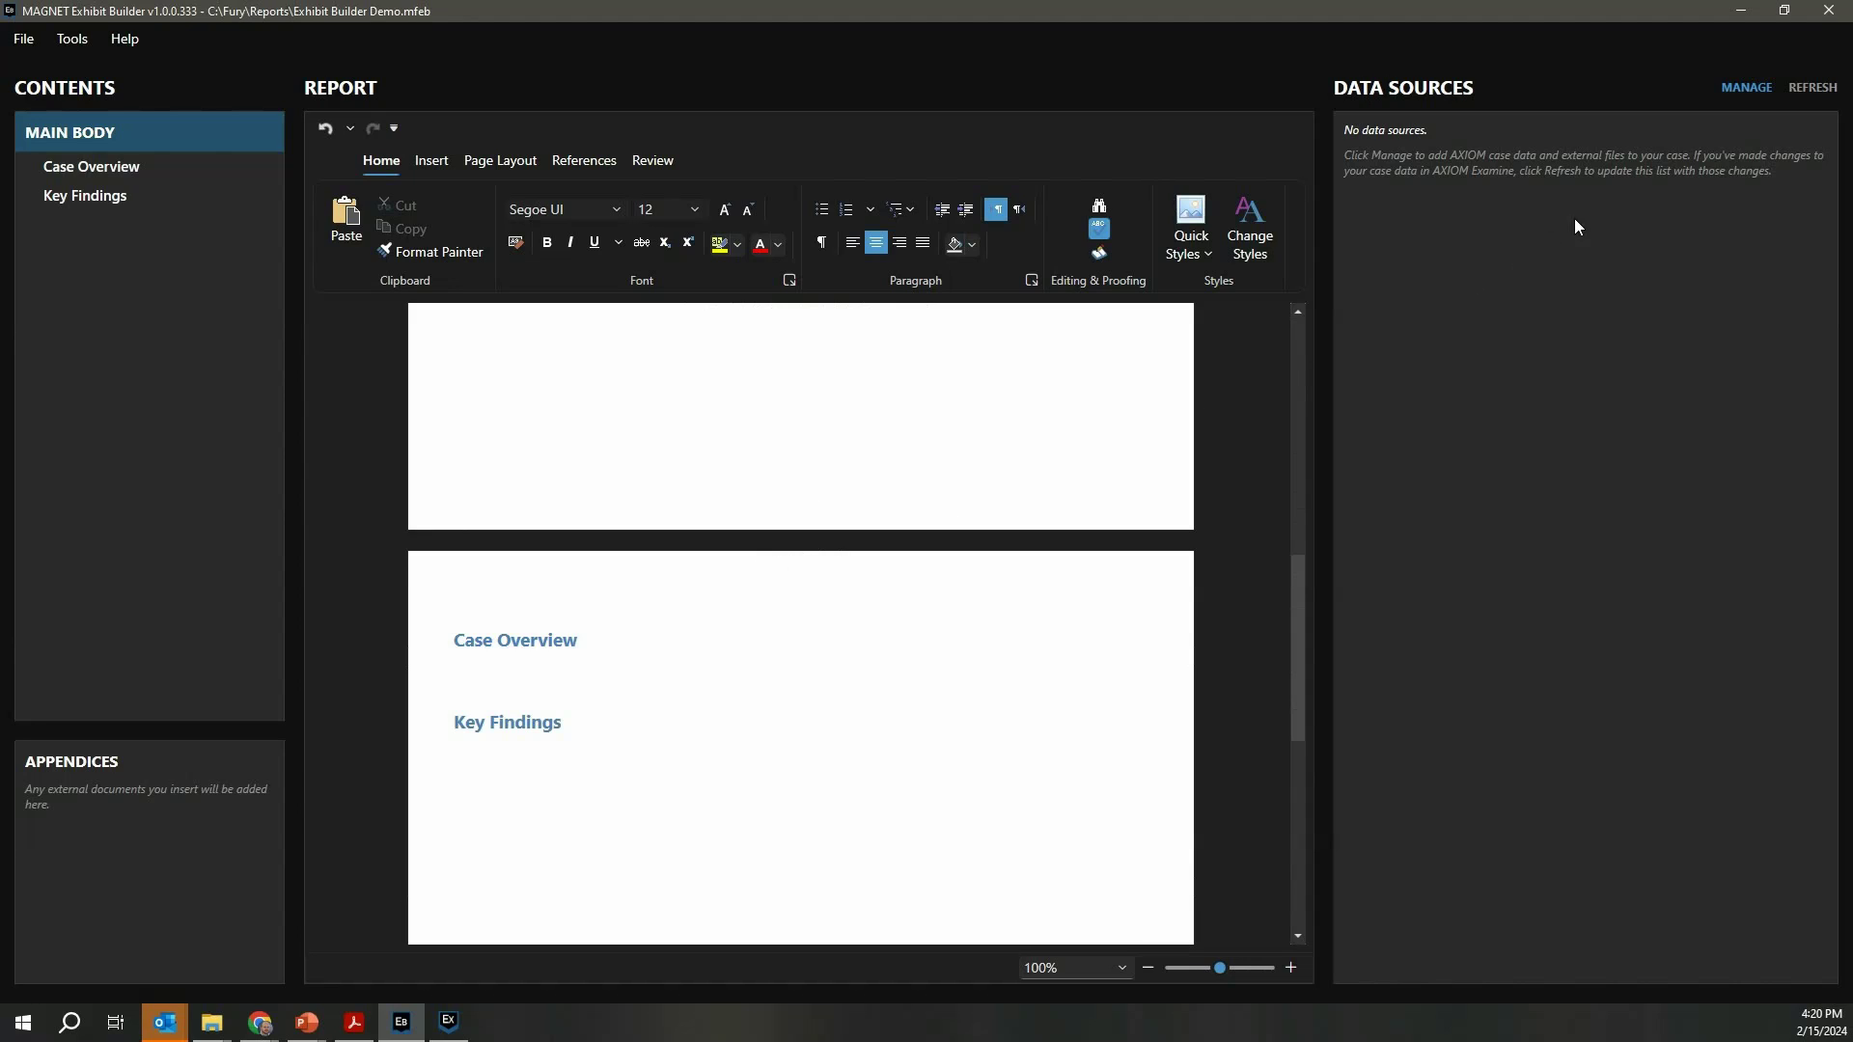
From Manage data sources, select the AXIOM case file Case.mfdb to add.
{"action": "left_click", "coordinate": [1742, 94]}
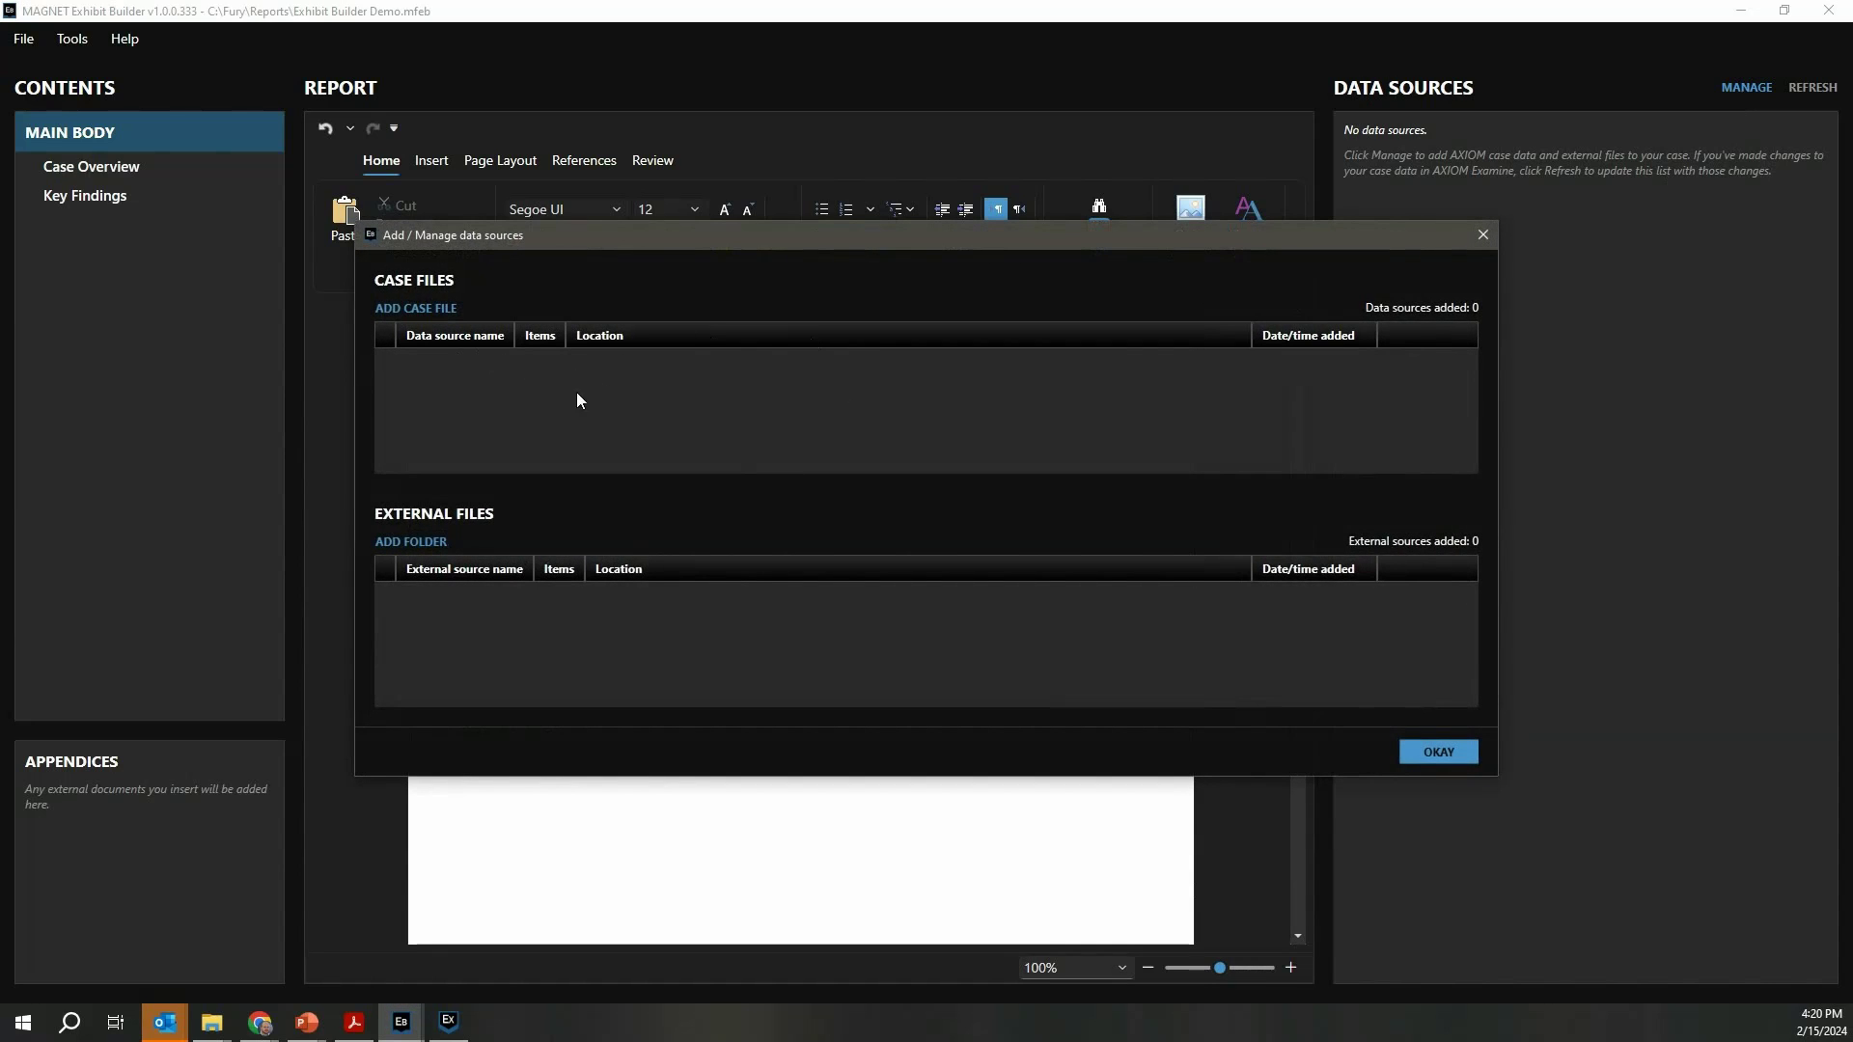
{"action": "left_click", "coordinate": [426, 310]}
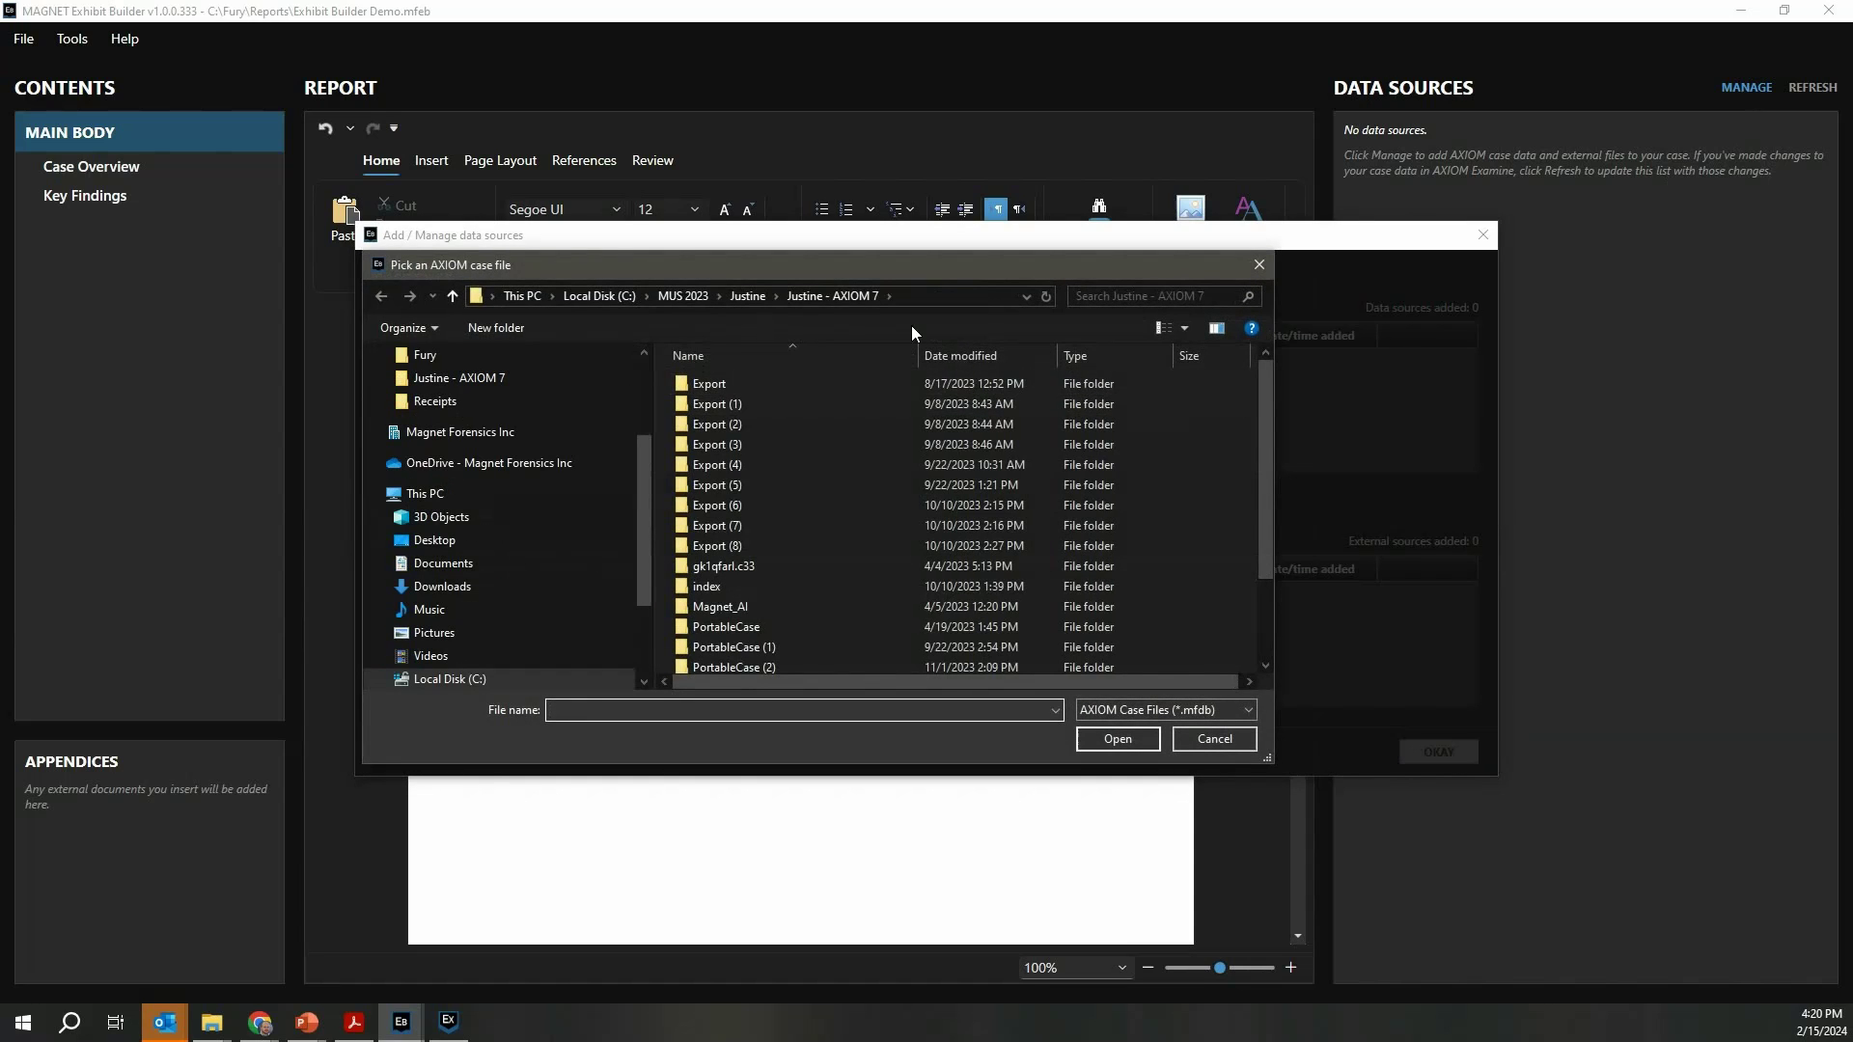
{"action": "left_click_drag", "start_coordinate": [1264, 402], "coordinate": [1264, 488]}
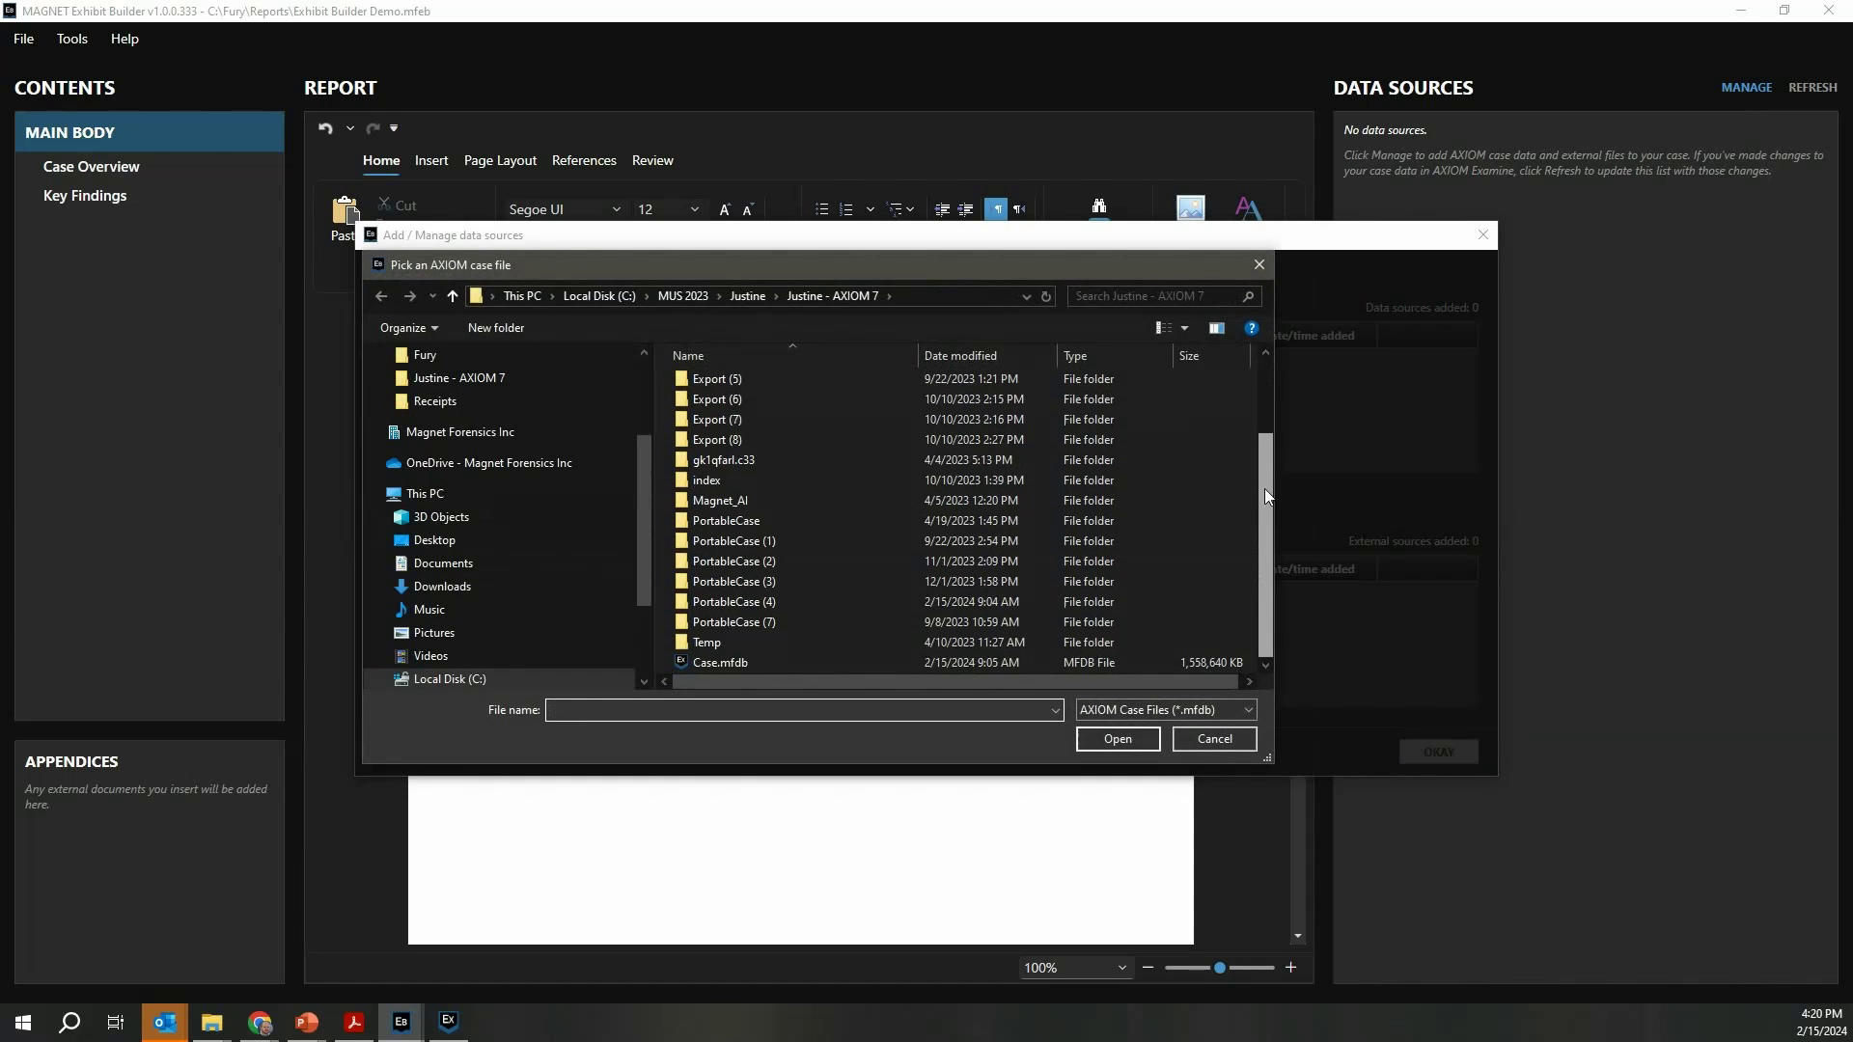
{"action": "left_click", "coordinate": [837, 664]}
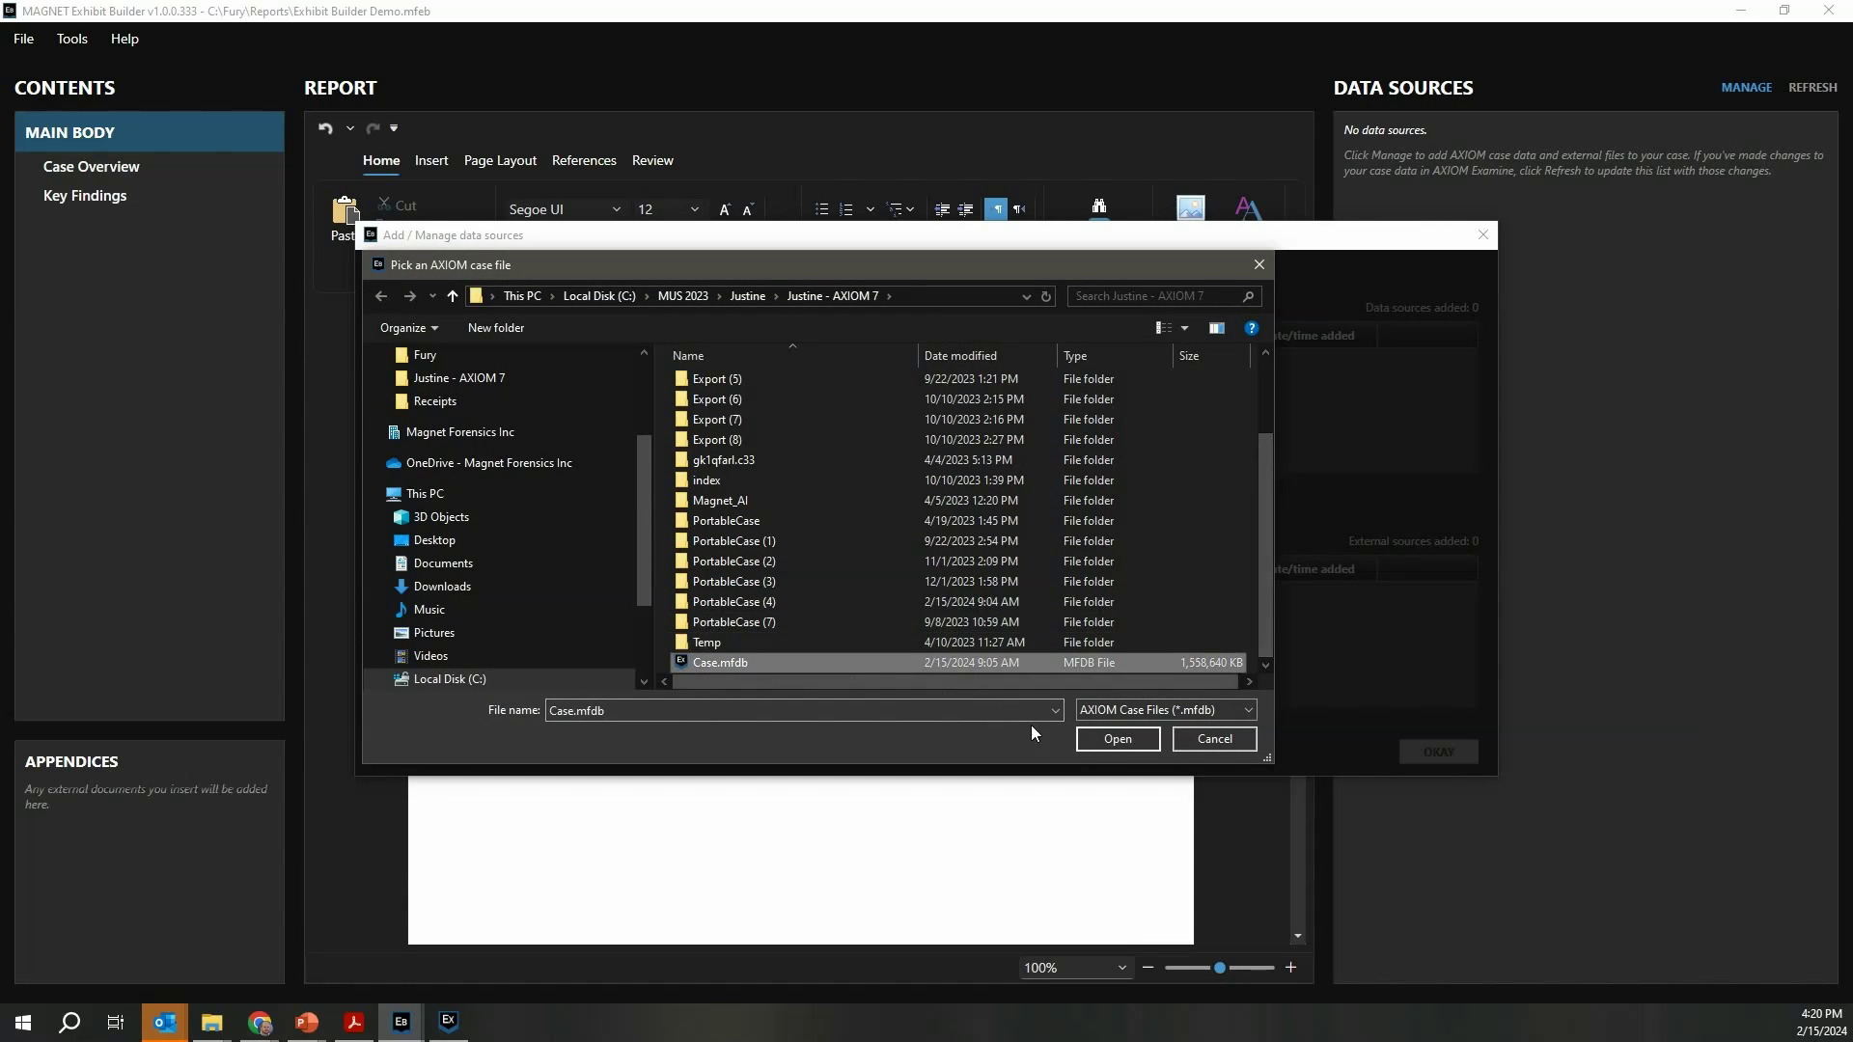
{"action": "left_click", "coordinate": [1105, 741]}
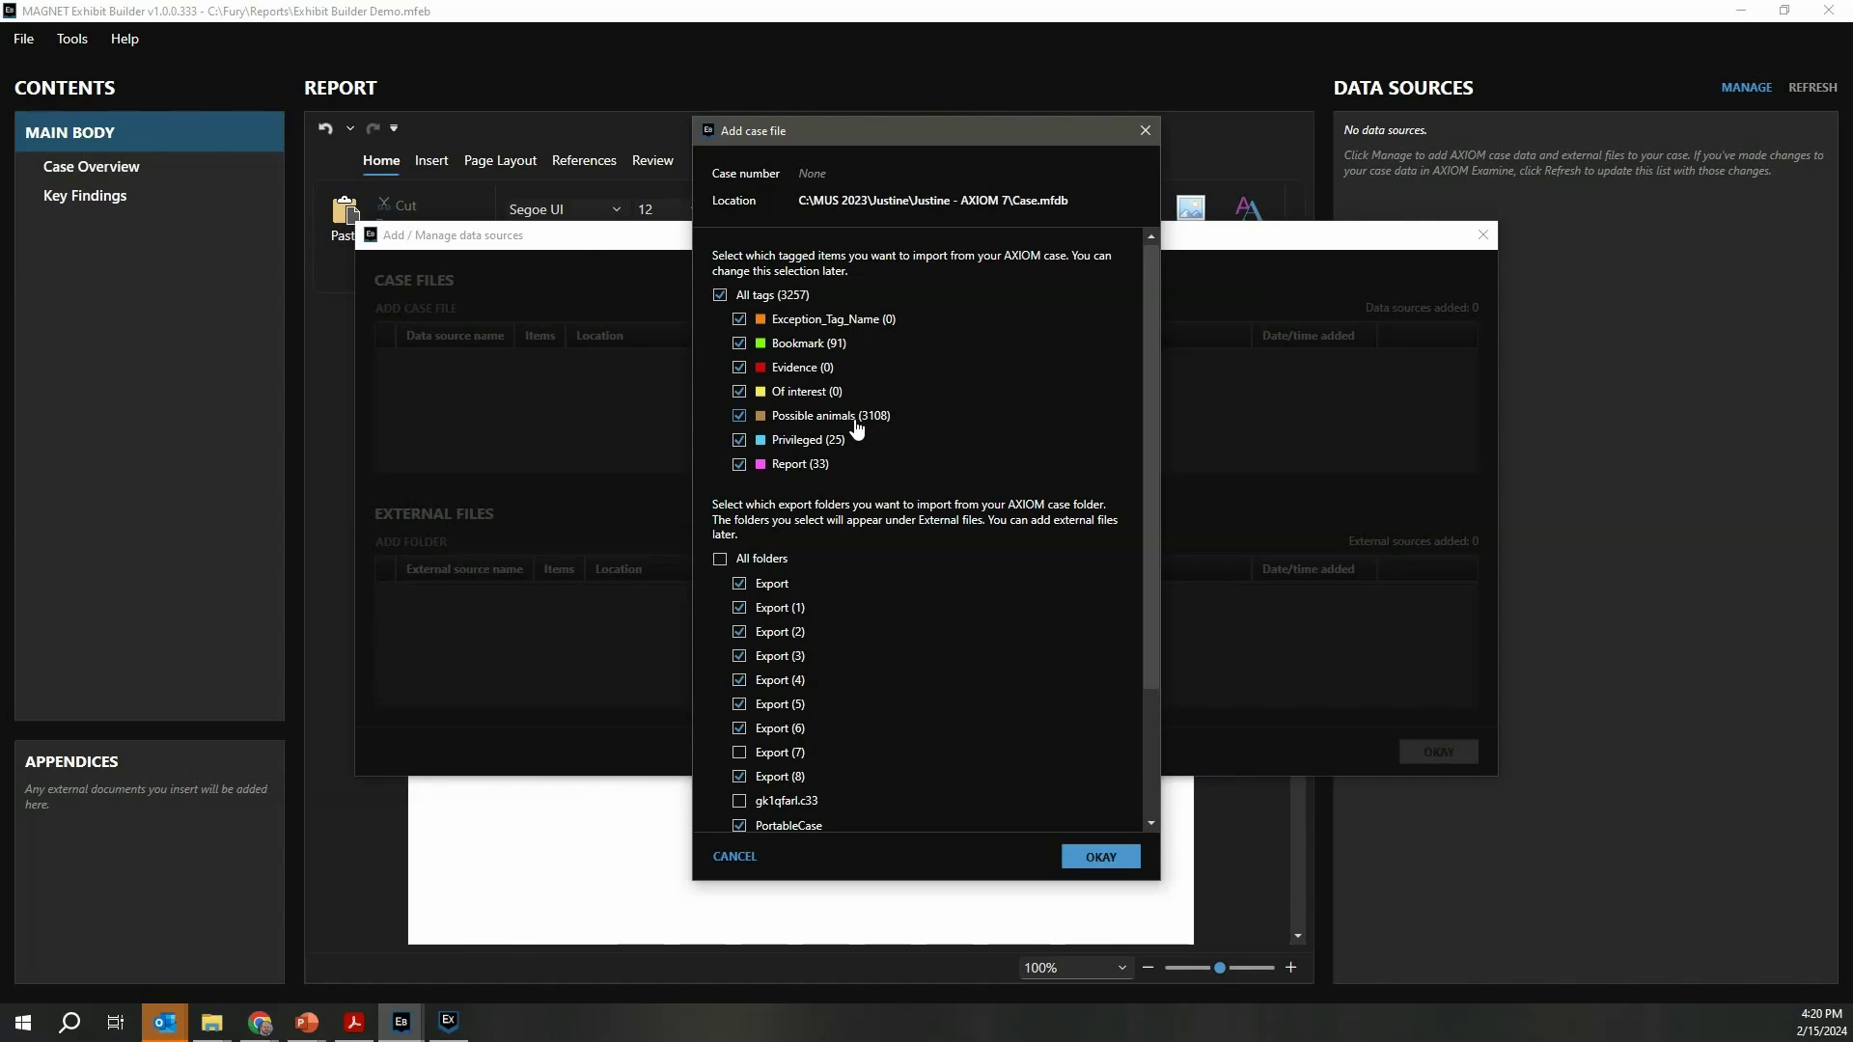
Keep only the Bookmark and Report tags and the Export (8) folder, then add the case.
{"action": "left_click", "coordinate": [740, 415]}
{"action": "left_click", "coordinate": [739, 392]}
{"action": "left_click", "coordinate": [739, 366]}
{"action": "left_click", "coordinate": [739, 319]}
{"action": "left_click", "coordinate": [740, 344]}
{"action": "left_click", "coordinate": [720, 562]}
{"action": "left_click", "coordinate": [782, 777]}
{"action": "scroll", "coordinate": [952, 763], "scroll_direction": "down", "scroll_amount": 2}
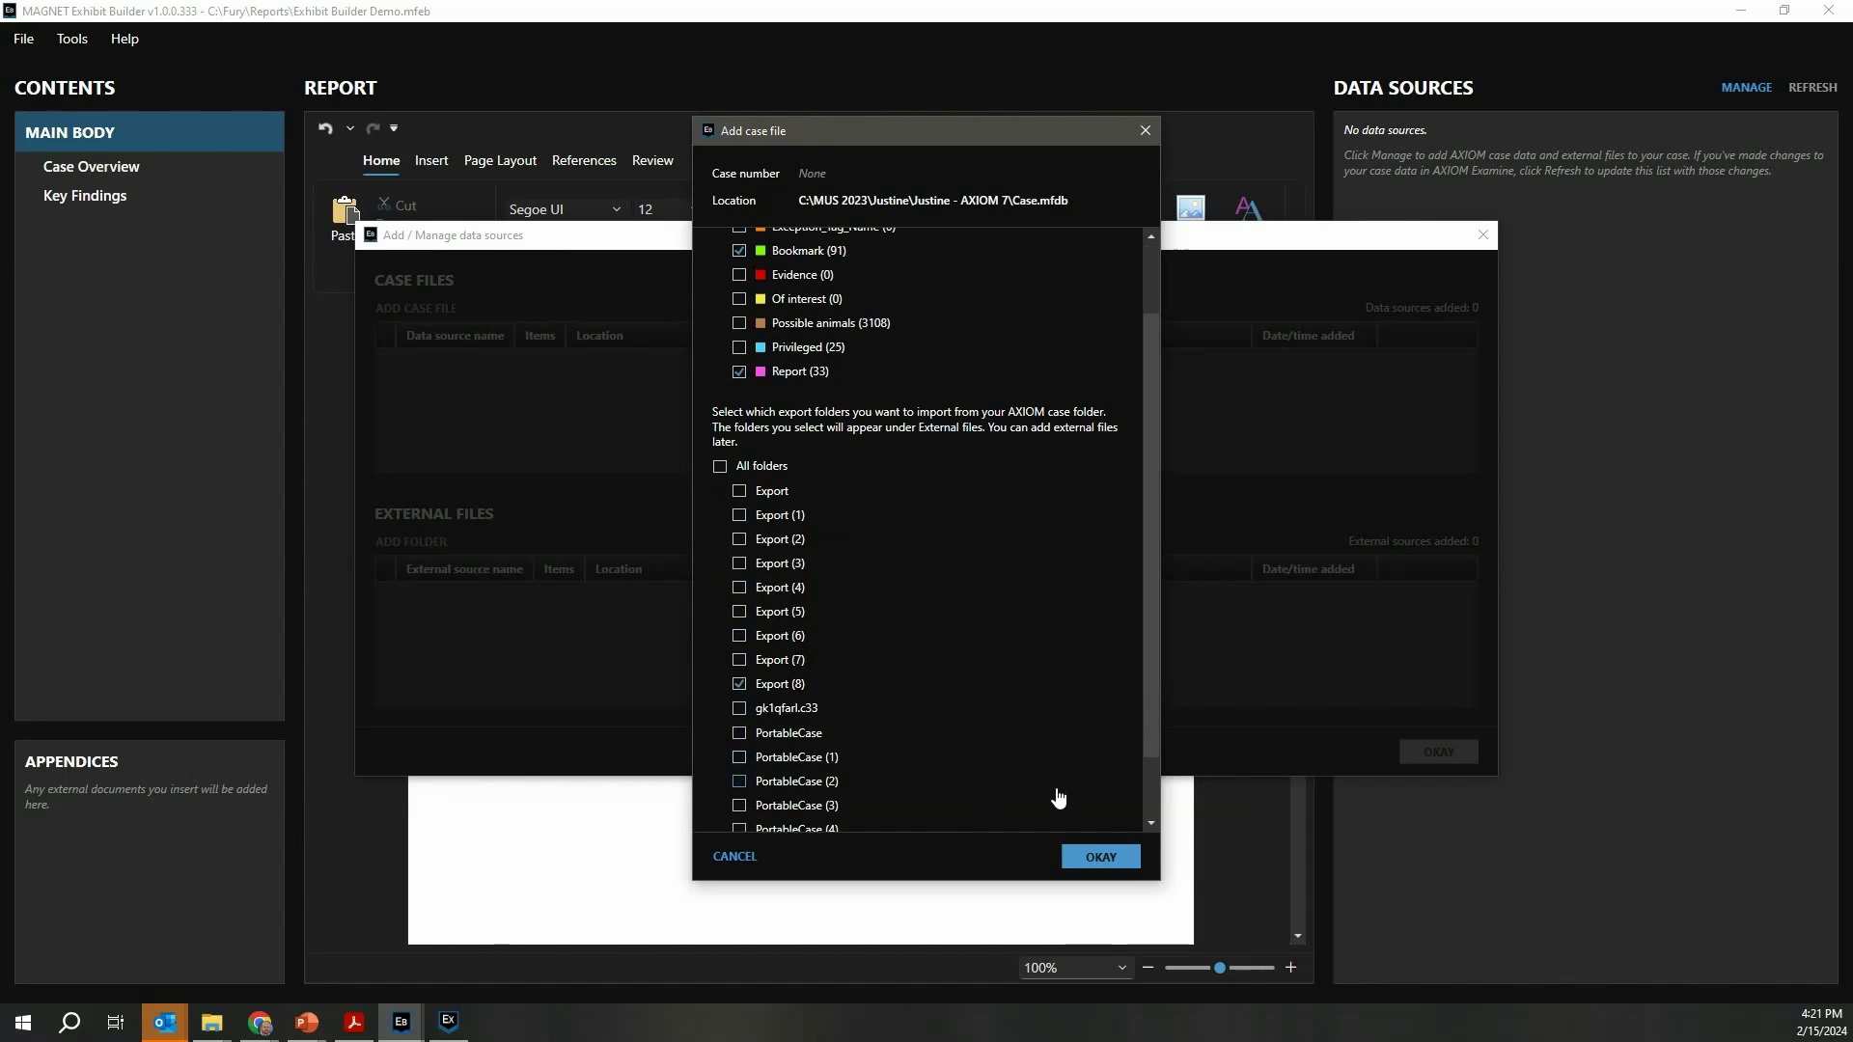
{"action": "left_click", "coordinate": [1096, 856]}
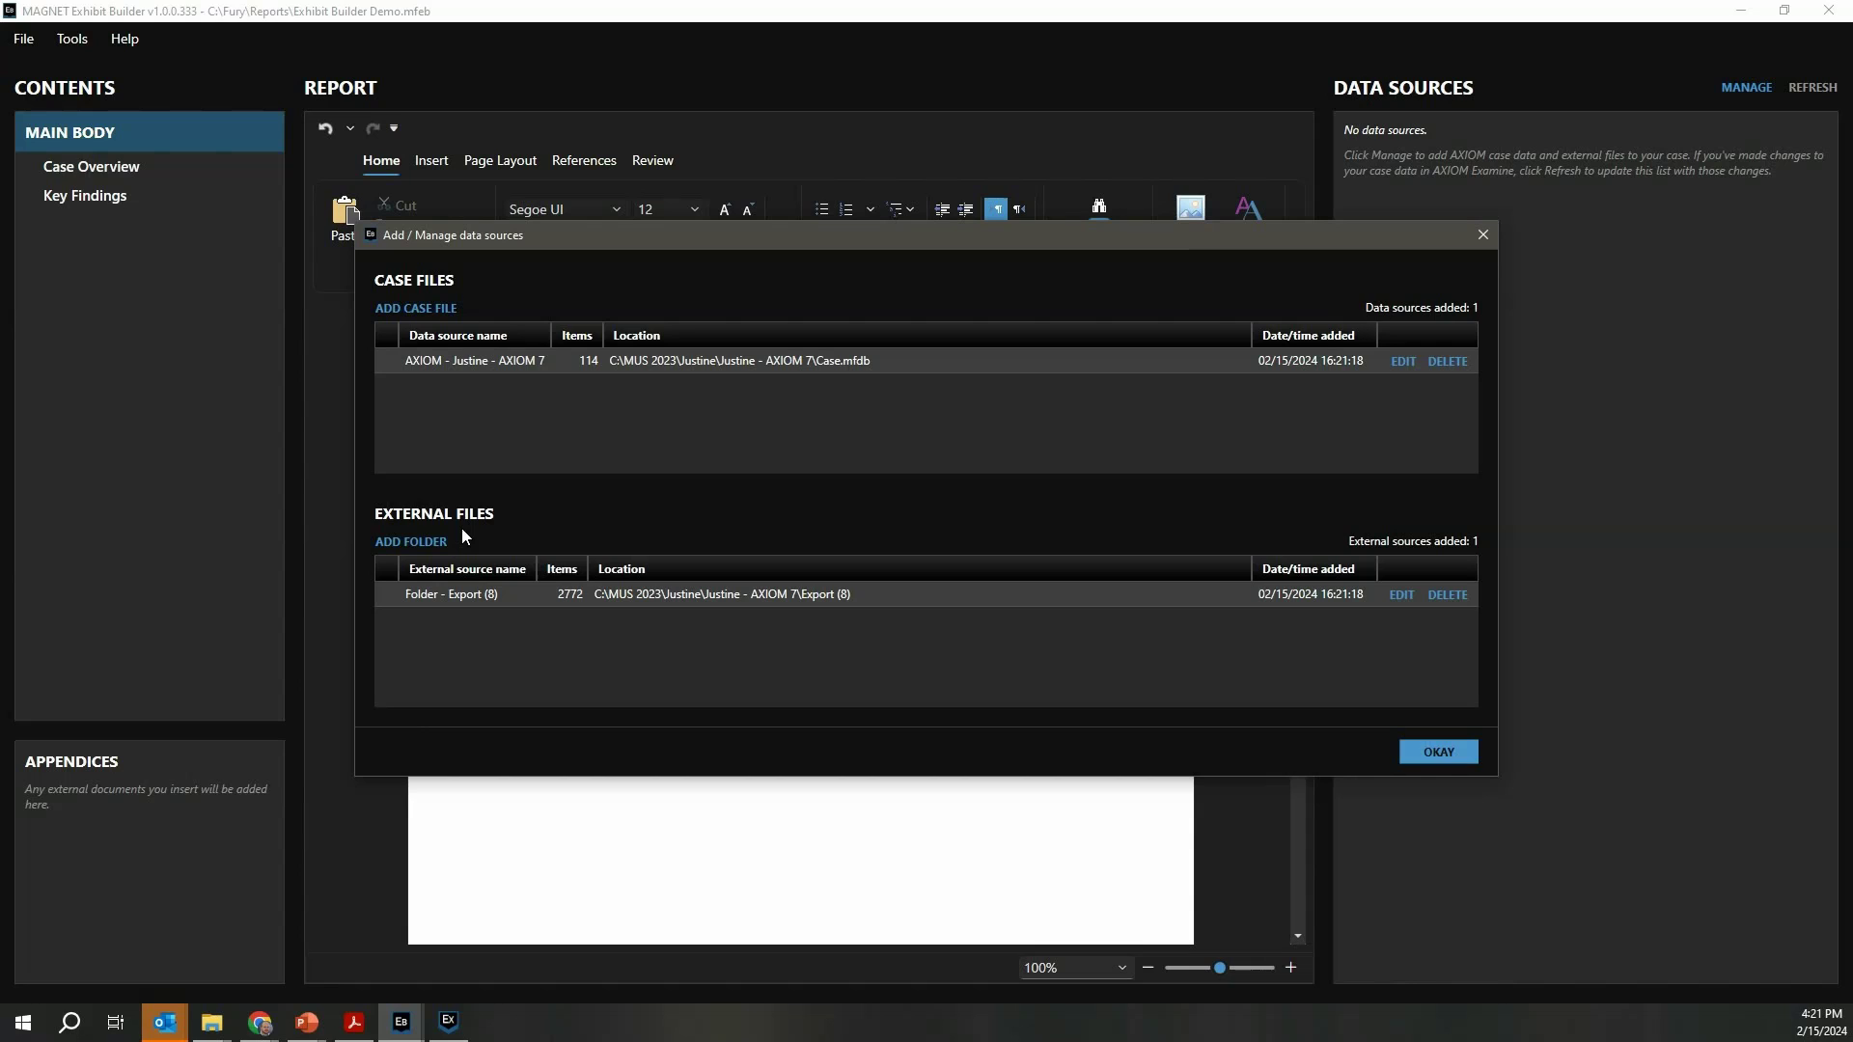
Add Pictures\Screenshots as an external folder source and load all data sources.
{"action": "left_click", "coordinate": [433, 543]}
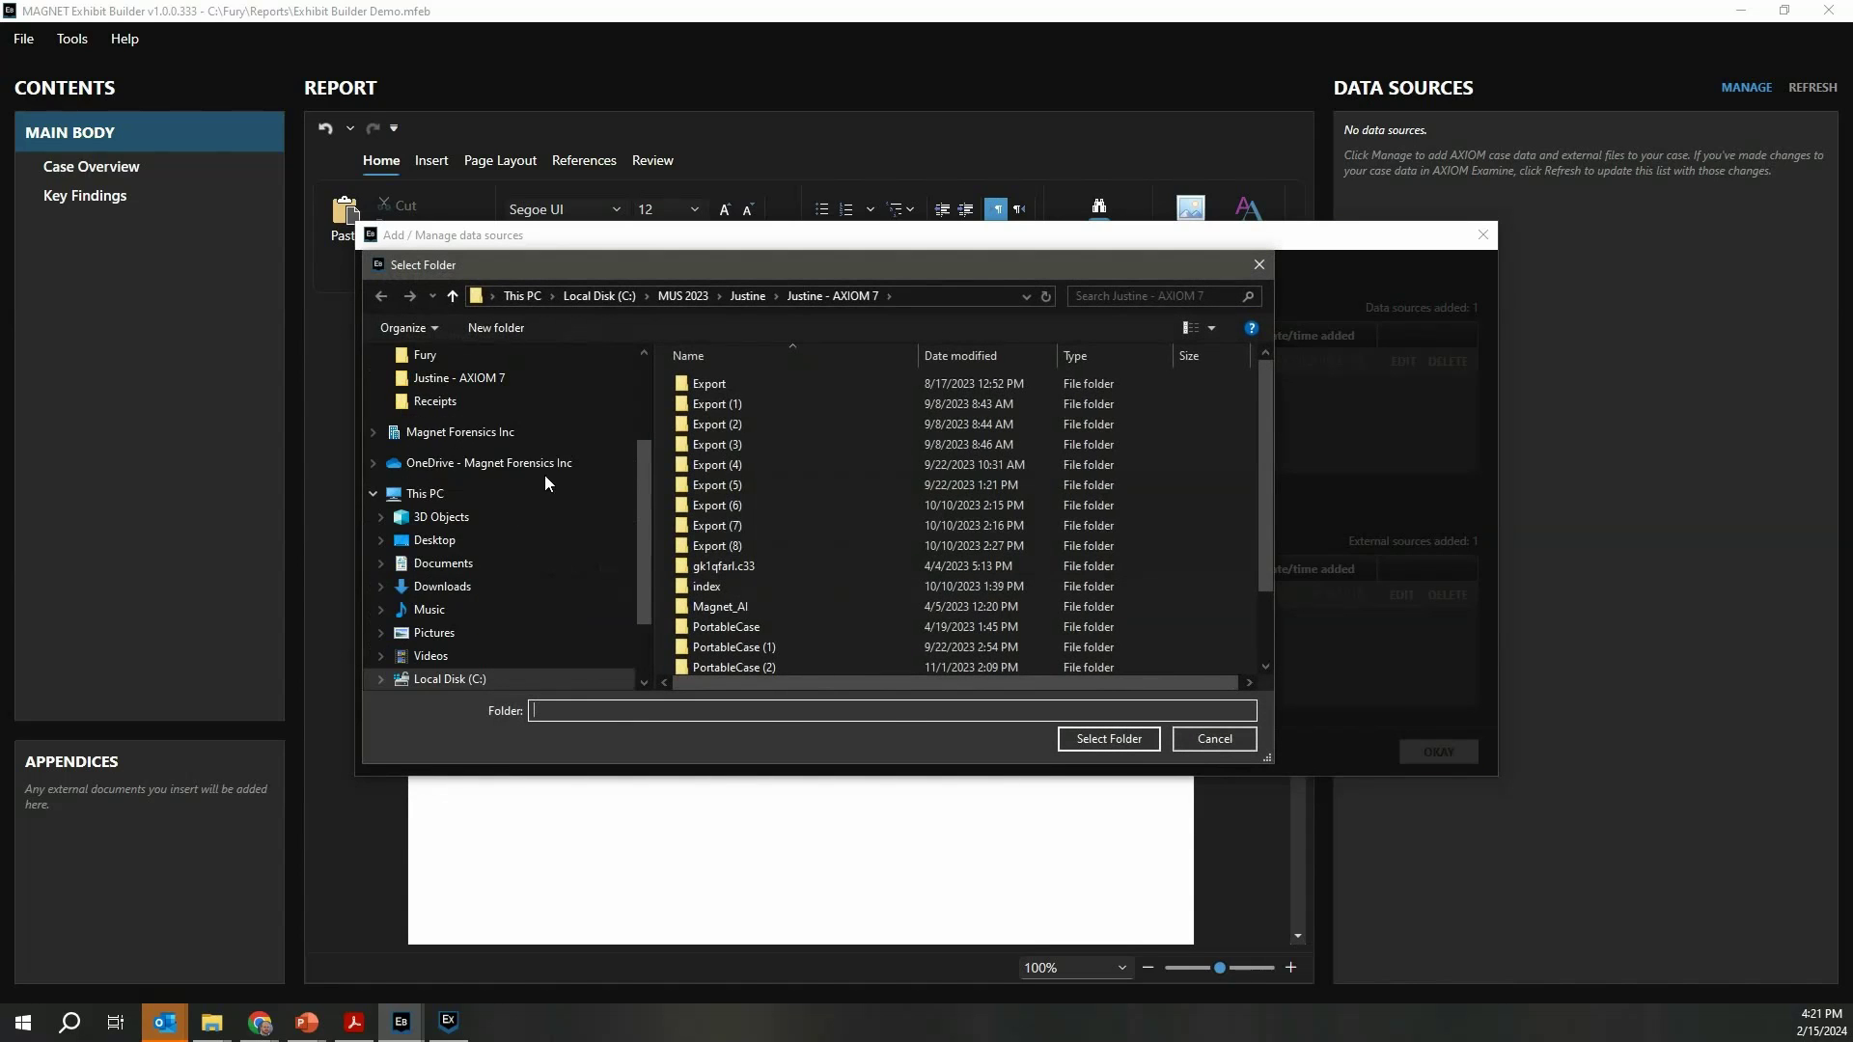
{"action": "scroll", "coordinate": [579, 444], "scroll_direction": "up", "scroll_amount": 2}
{"action": "scroll", "coordinate": [581, 444], "scroll_direction": "up", "scroll_amount": 1}
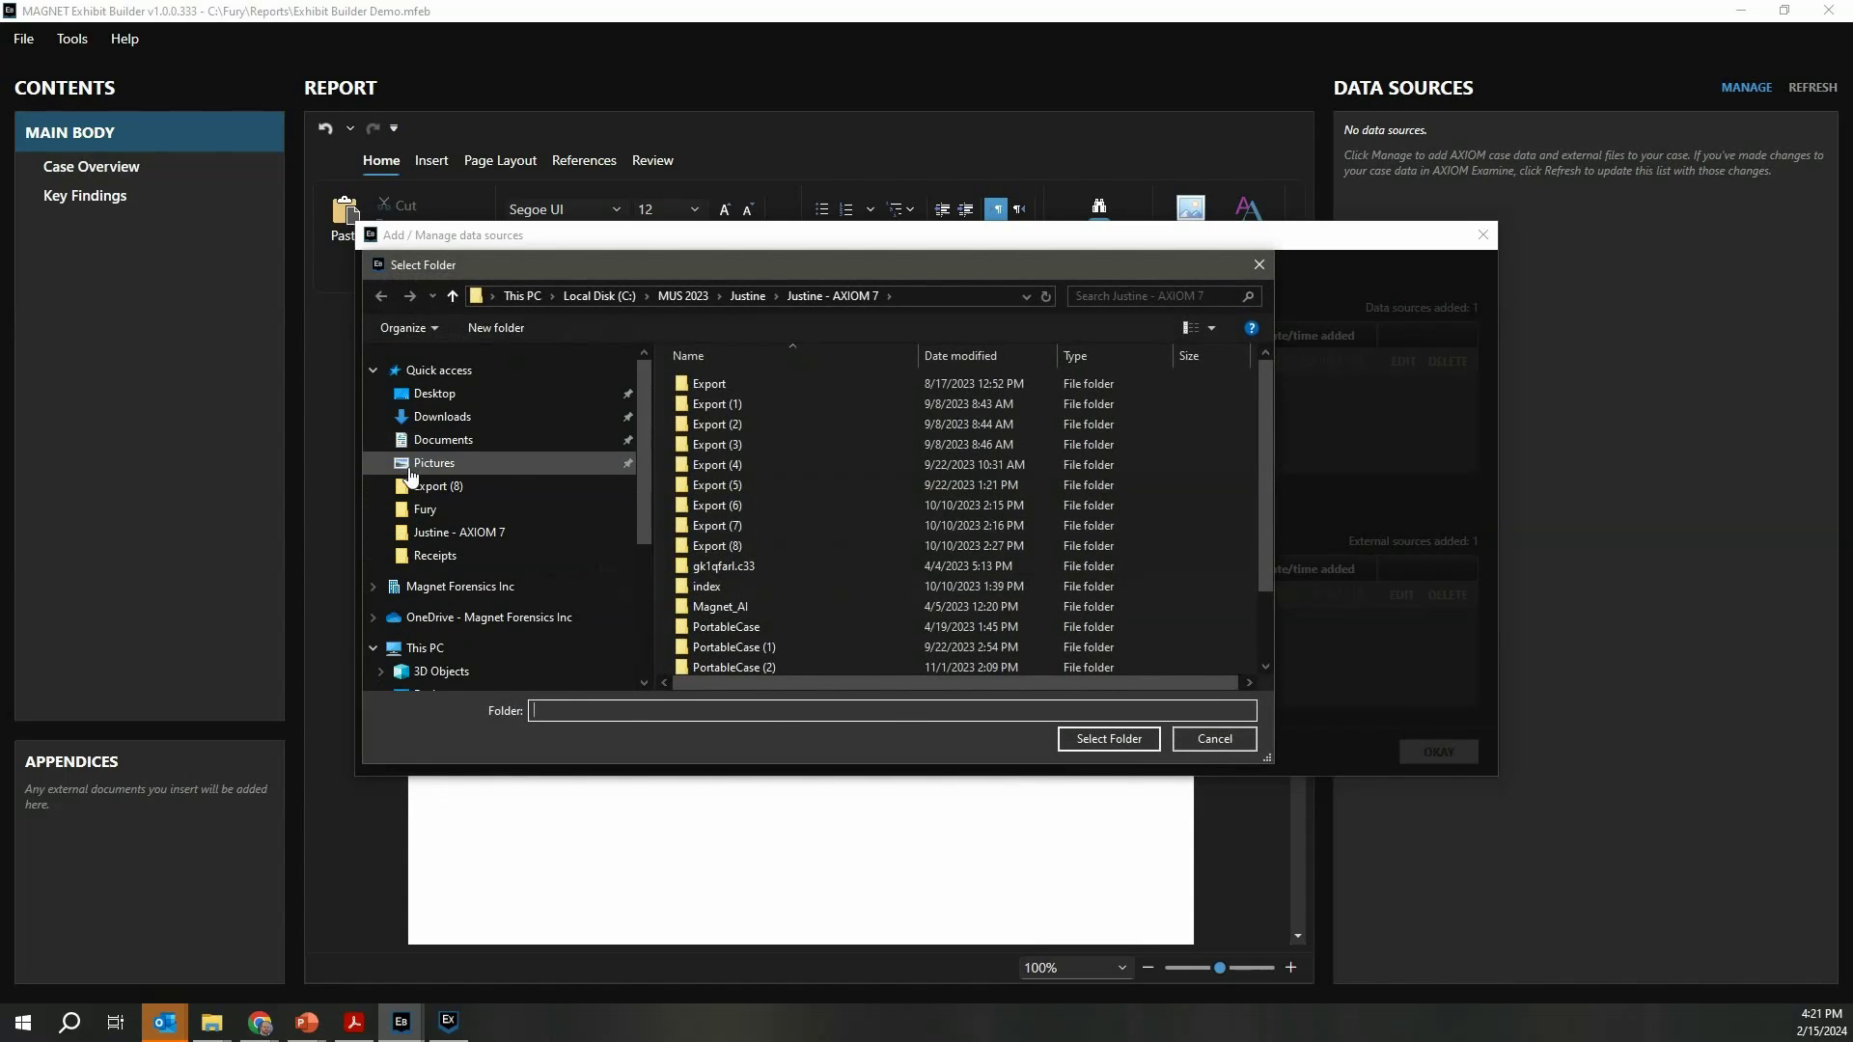
{"action": "left_click", "coordinate": [480, 463]}
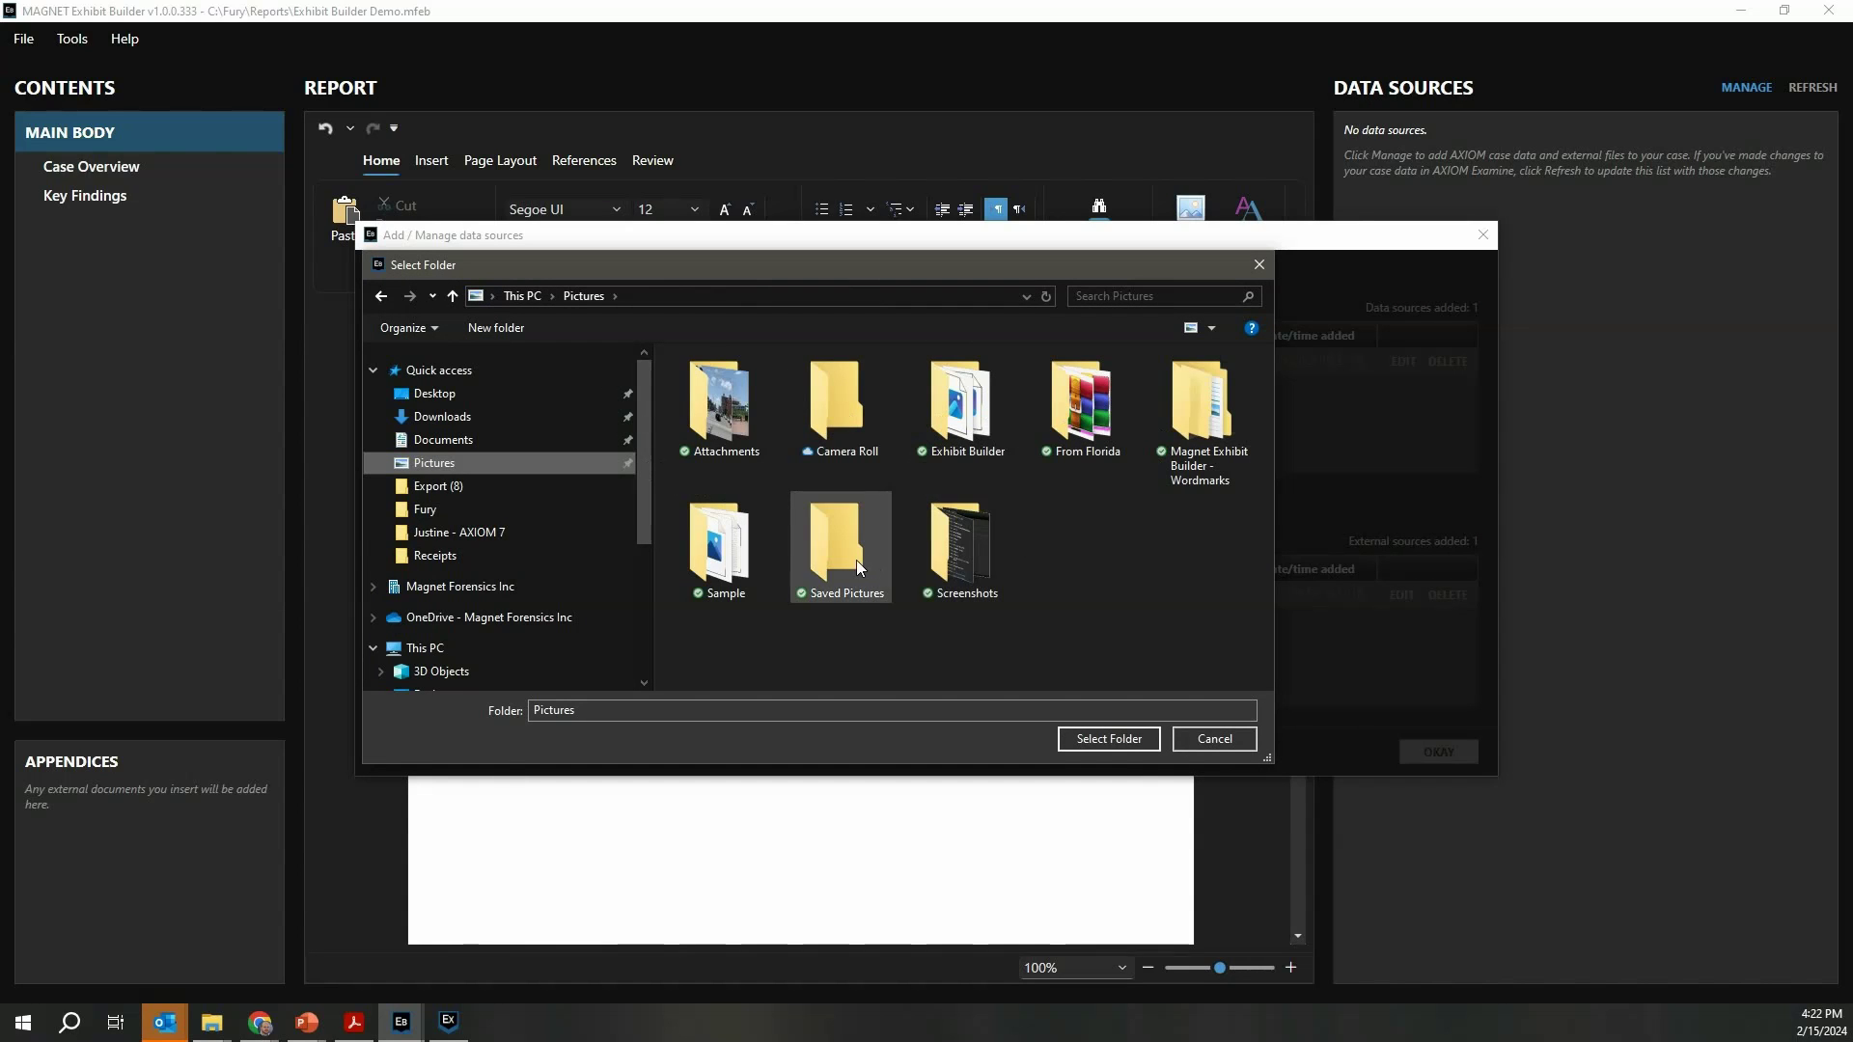
{"action": "left_click", "coordinate": [974, 569]}
{"action": "left_click", "coordinate": [1107, 739]}
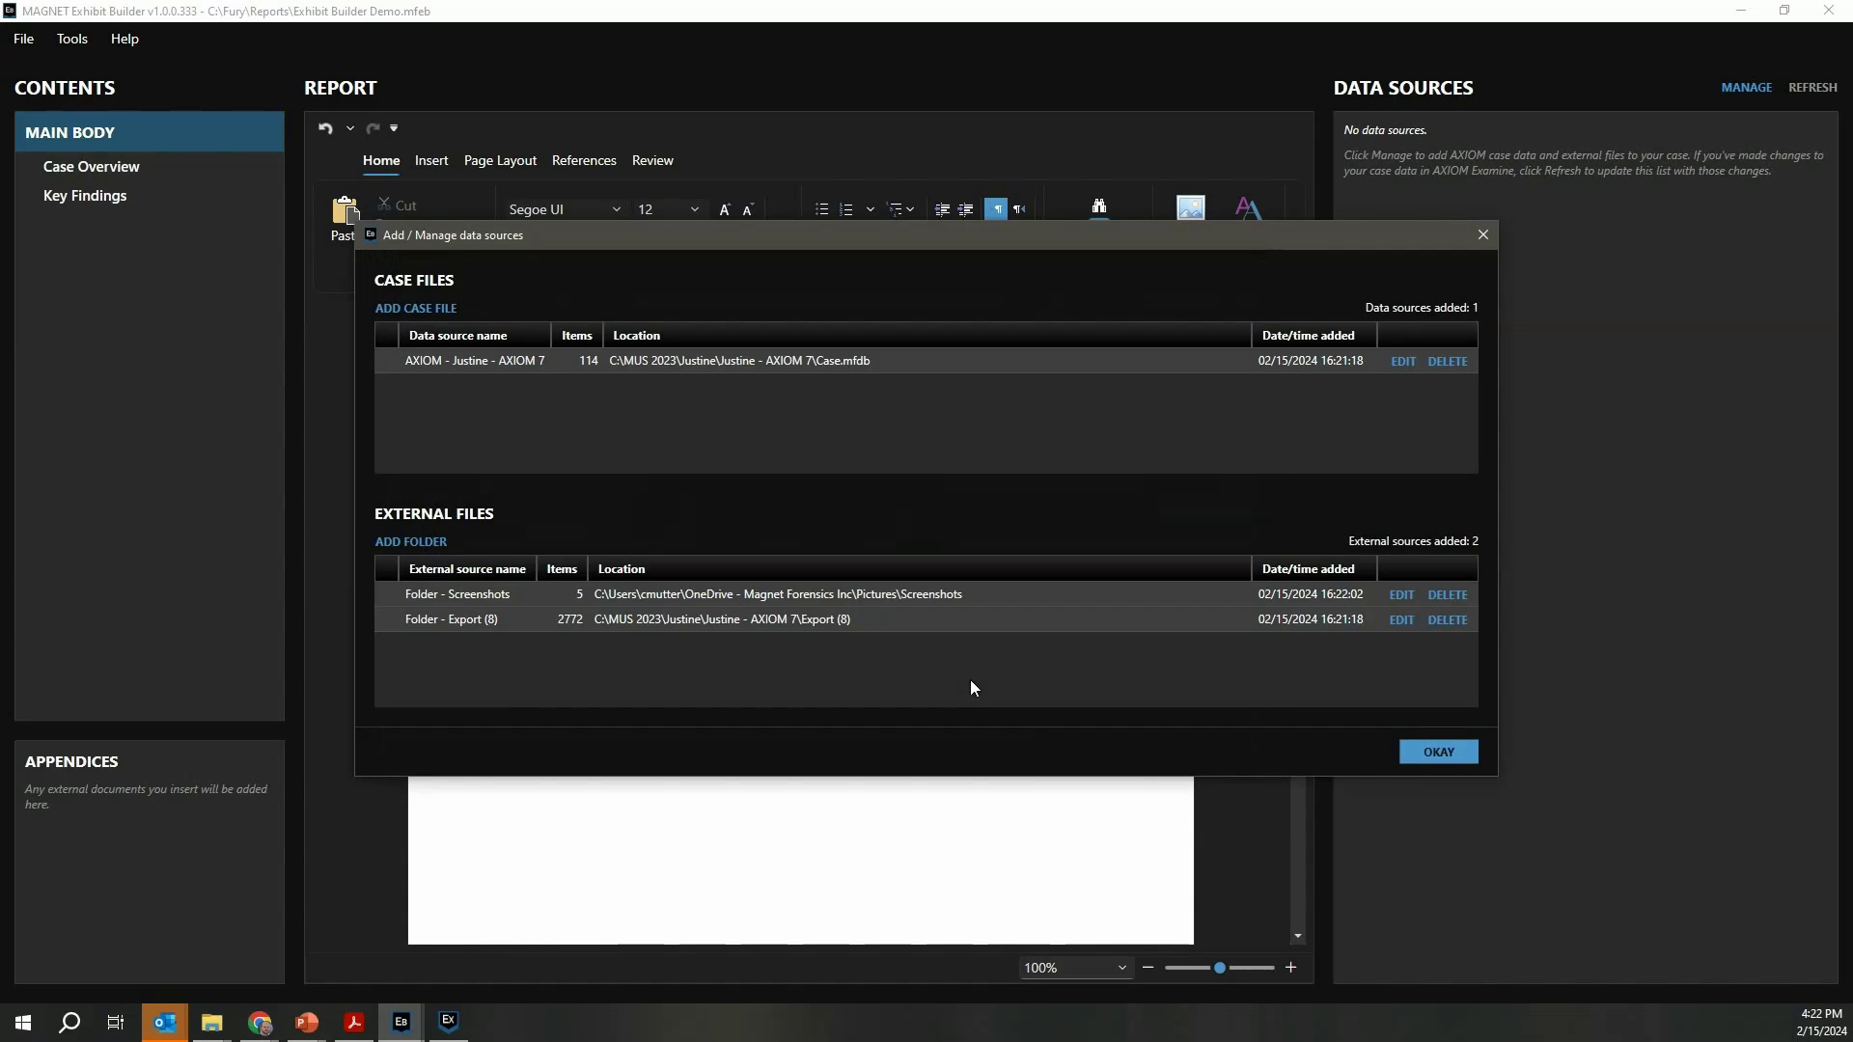
{"action": "left_click", "coordinate": [1453, 755]}
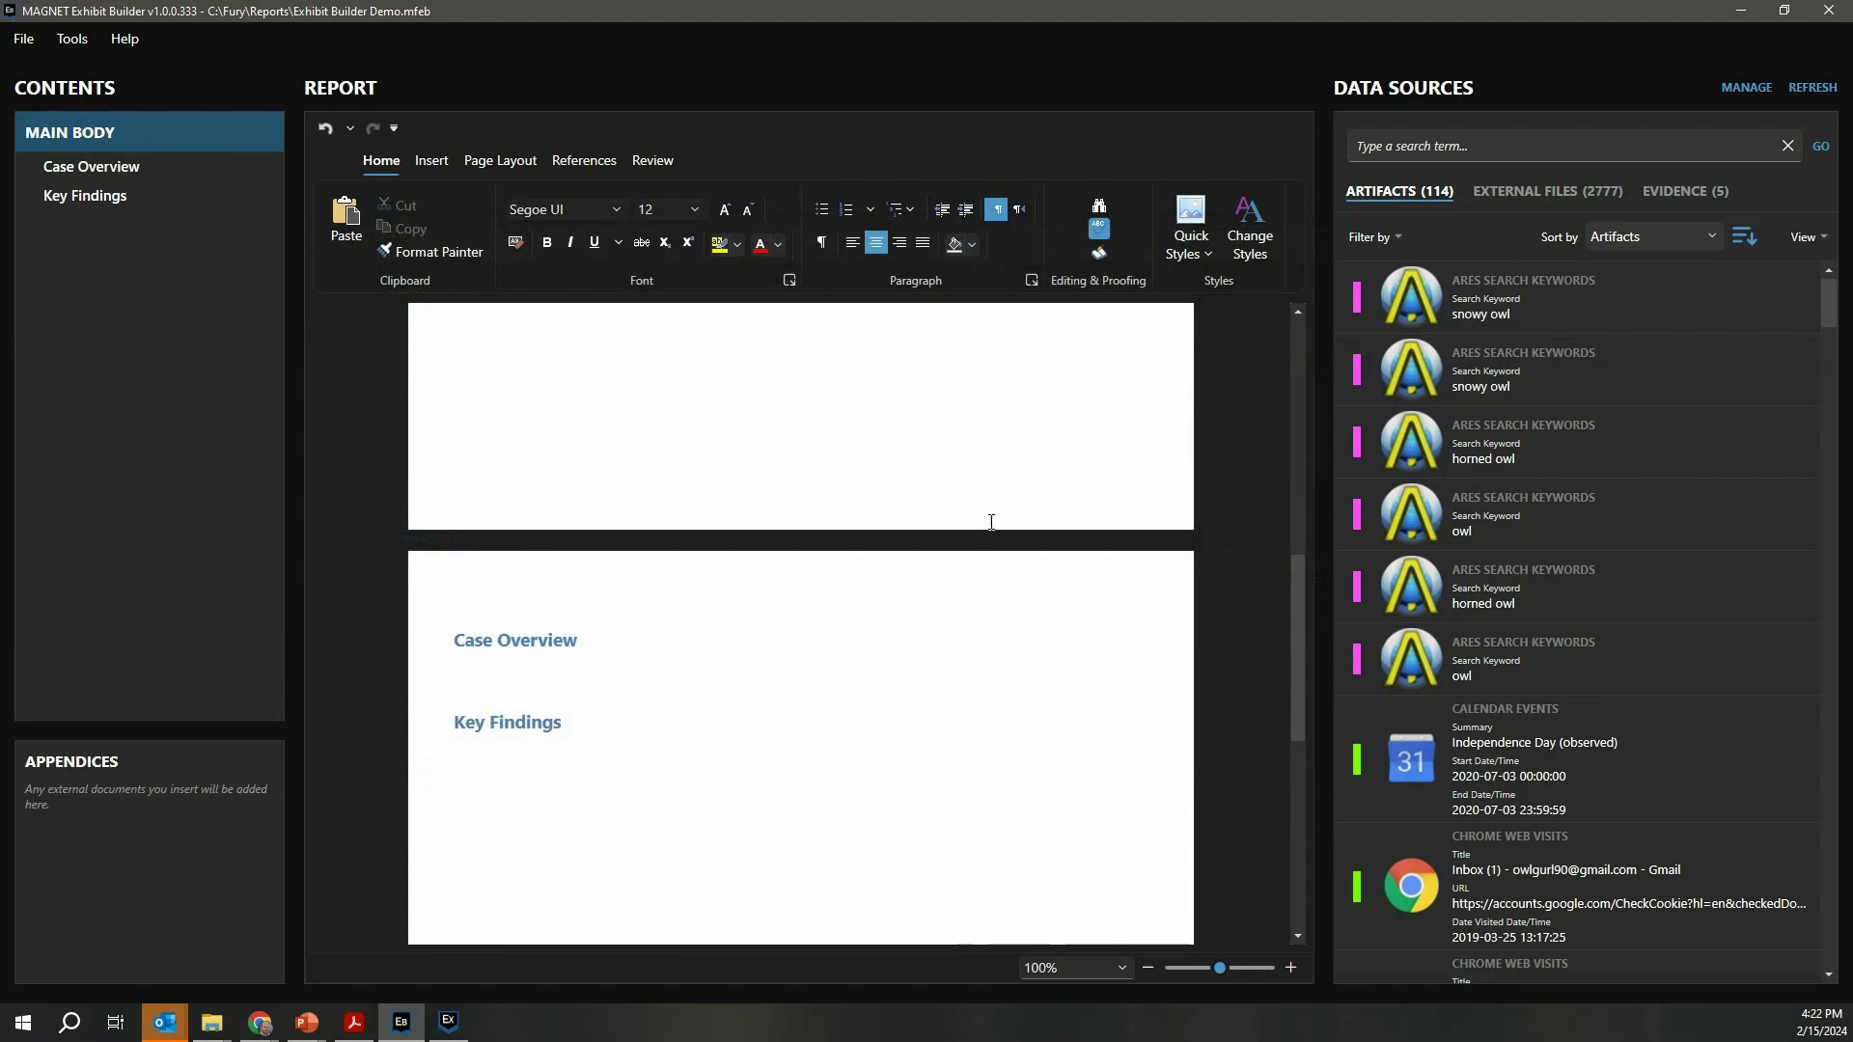
Scroll Artifacts to the Google Searches entries and place the cursor after Key Findings.
{"action": "mouse_move", "coordinate": [1606, 313]}
{"action": "left_click_drag", "start_coordinate": [1829, 295], "coordinate": [1813, 409]}
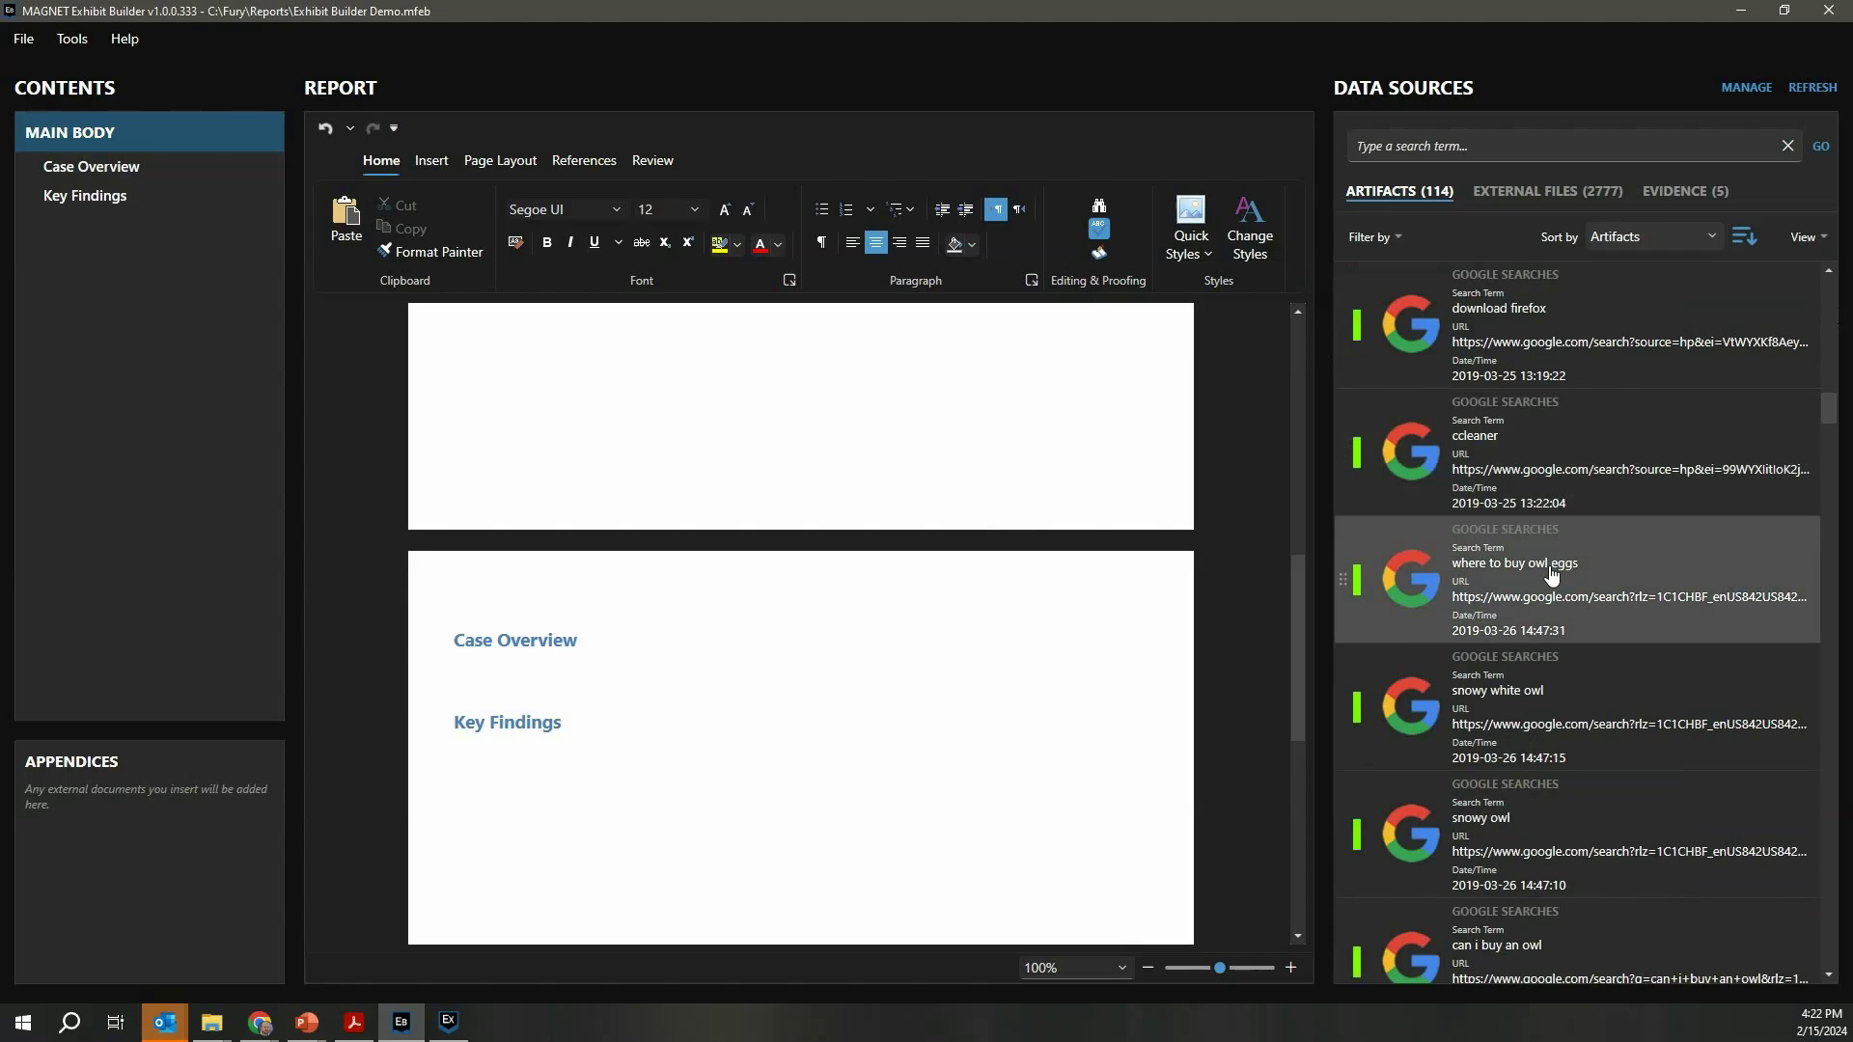
{"action": "mouse_move", "coordinate": [1552, 573]}
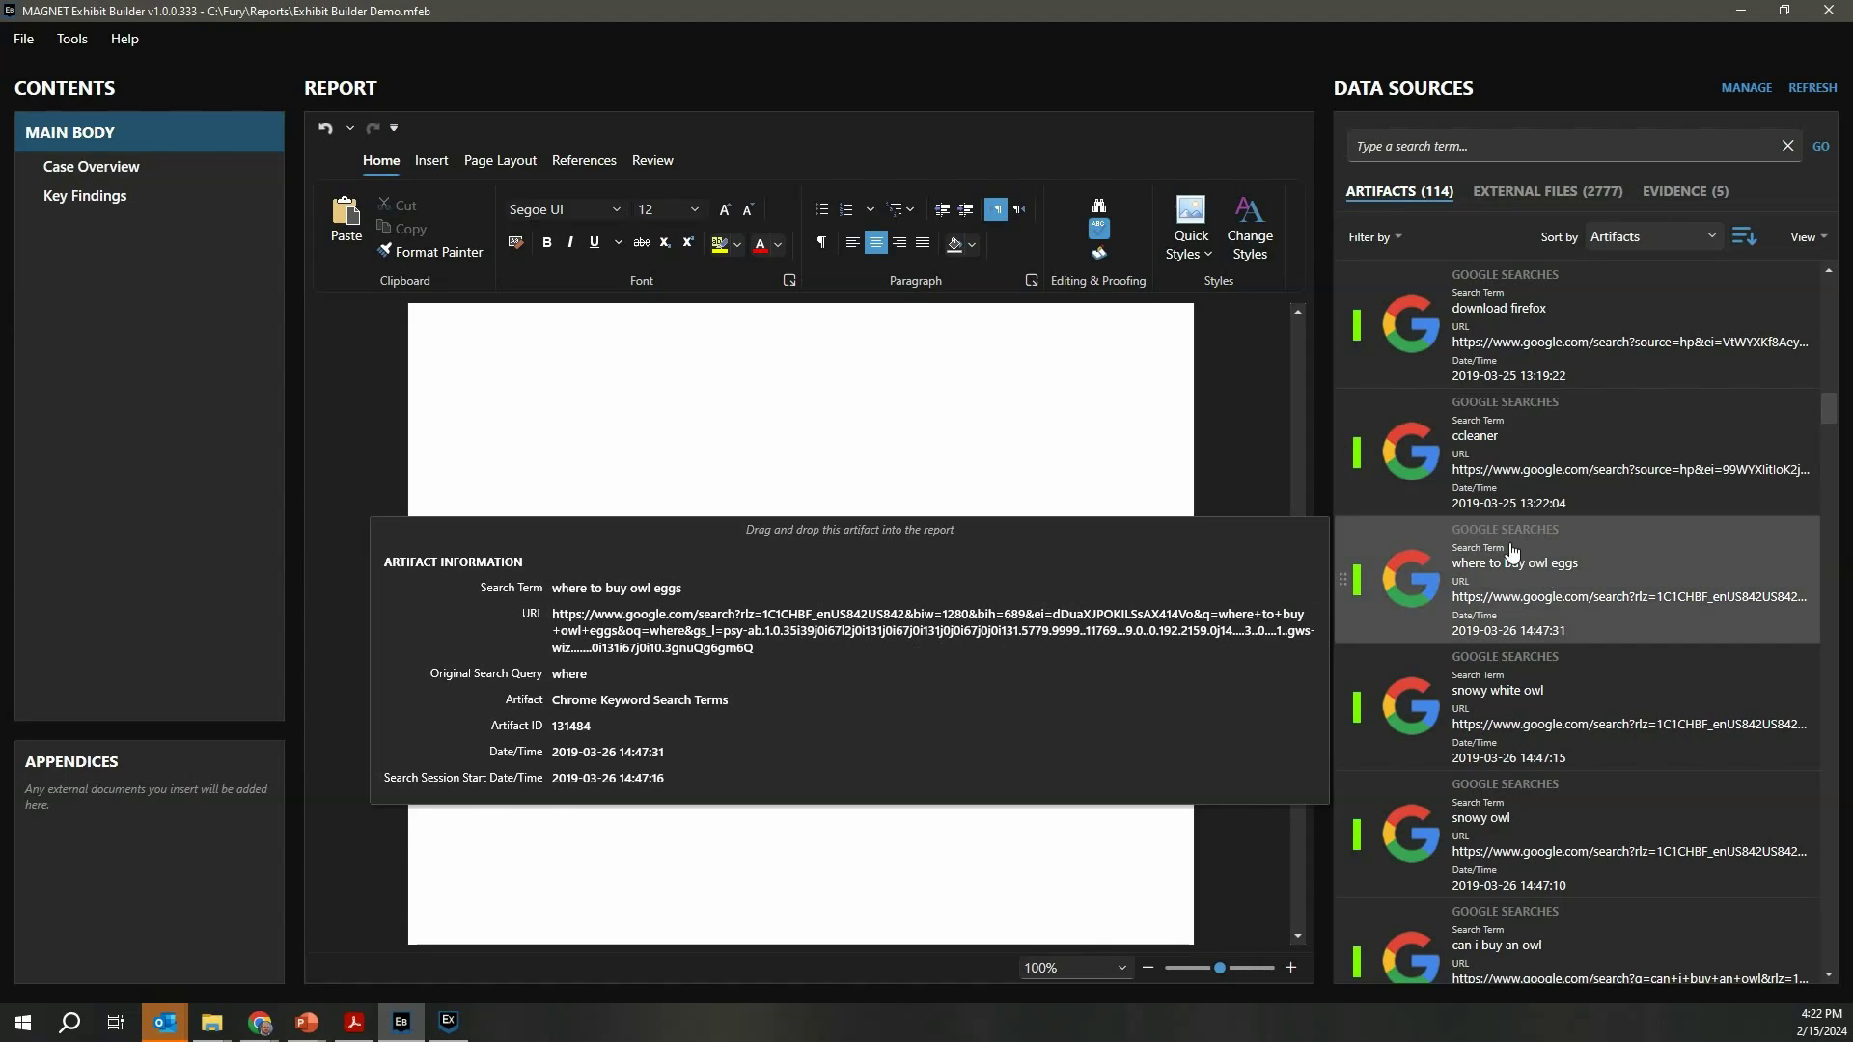
{"action": "mouse_move", "coordinate": [1336, 401]}
{"action": "left_click", "coordinate": [1299, 345]}
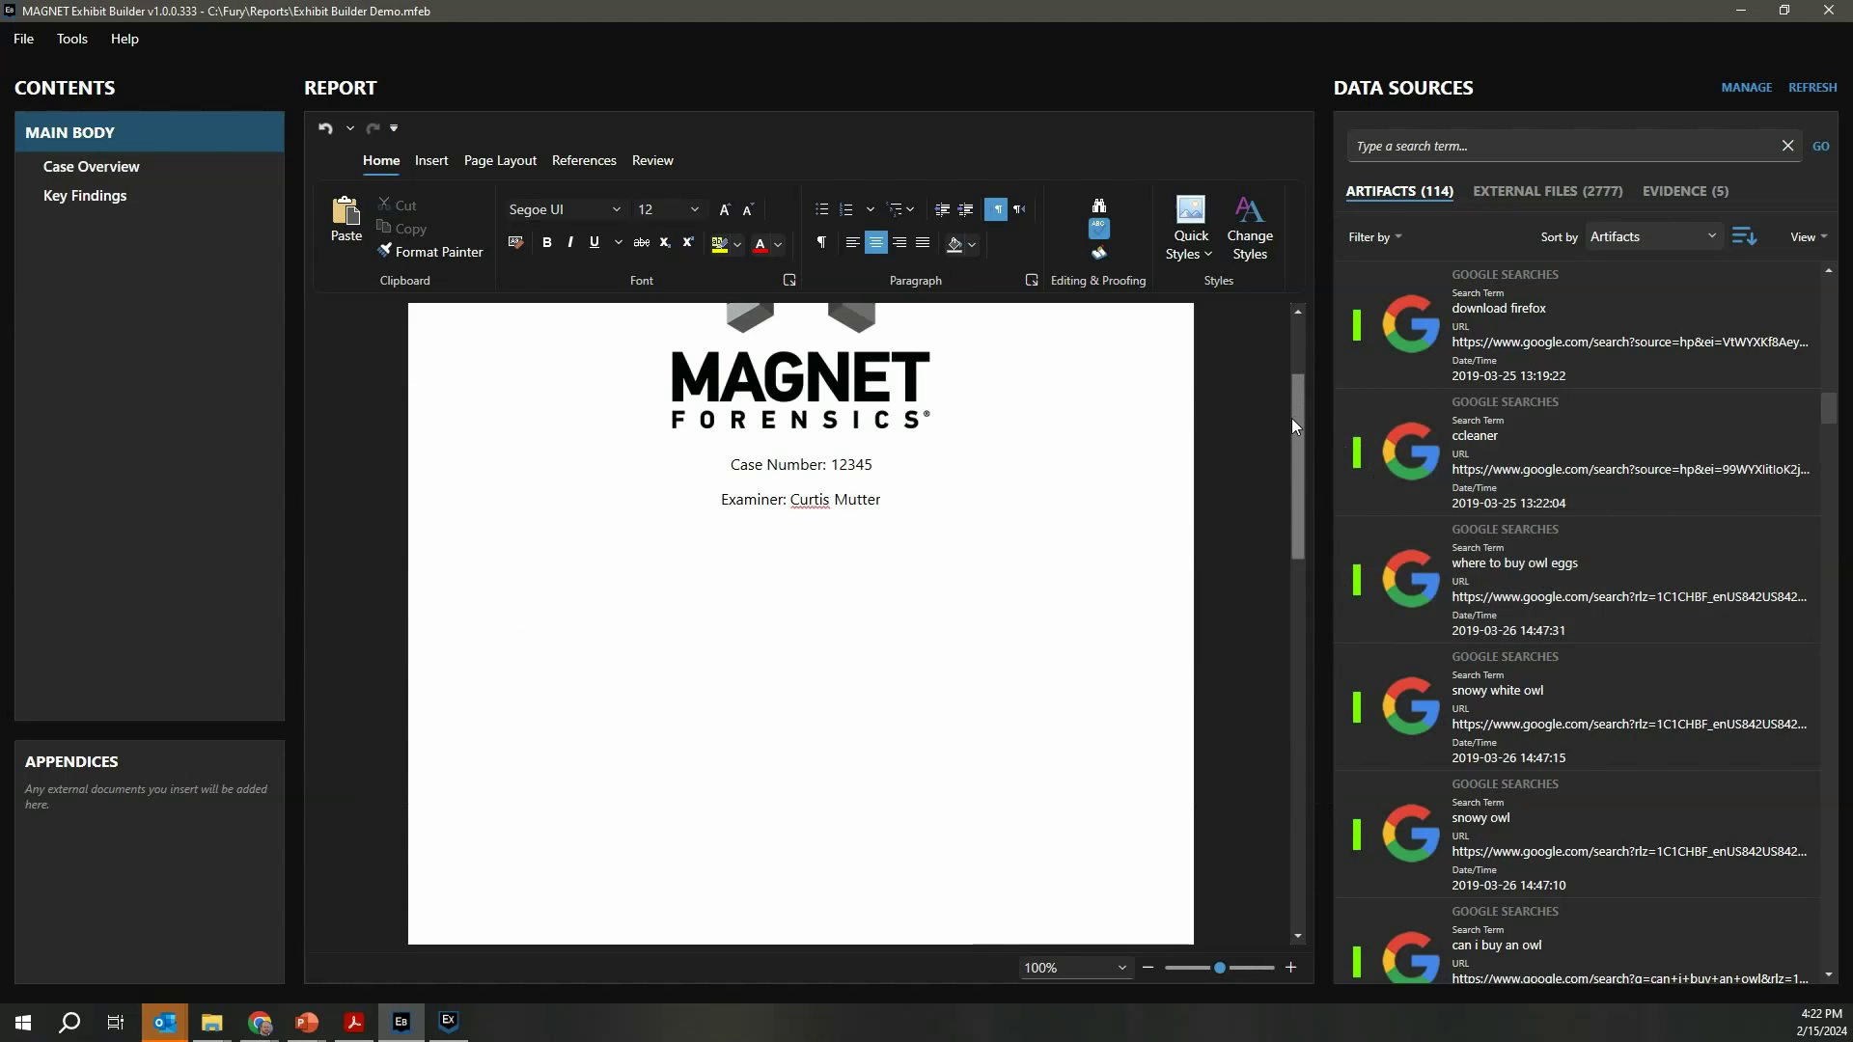
{"action": "left_click_drag", "start_coordinate": [1291, 419], "coordinate": [1311, 609]}
{"action": "left_click", "coordinate": [674, 624]}
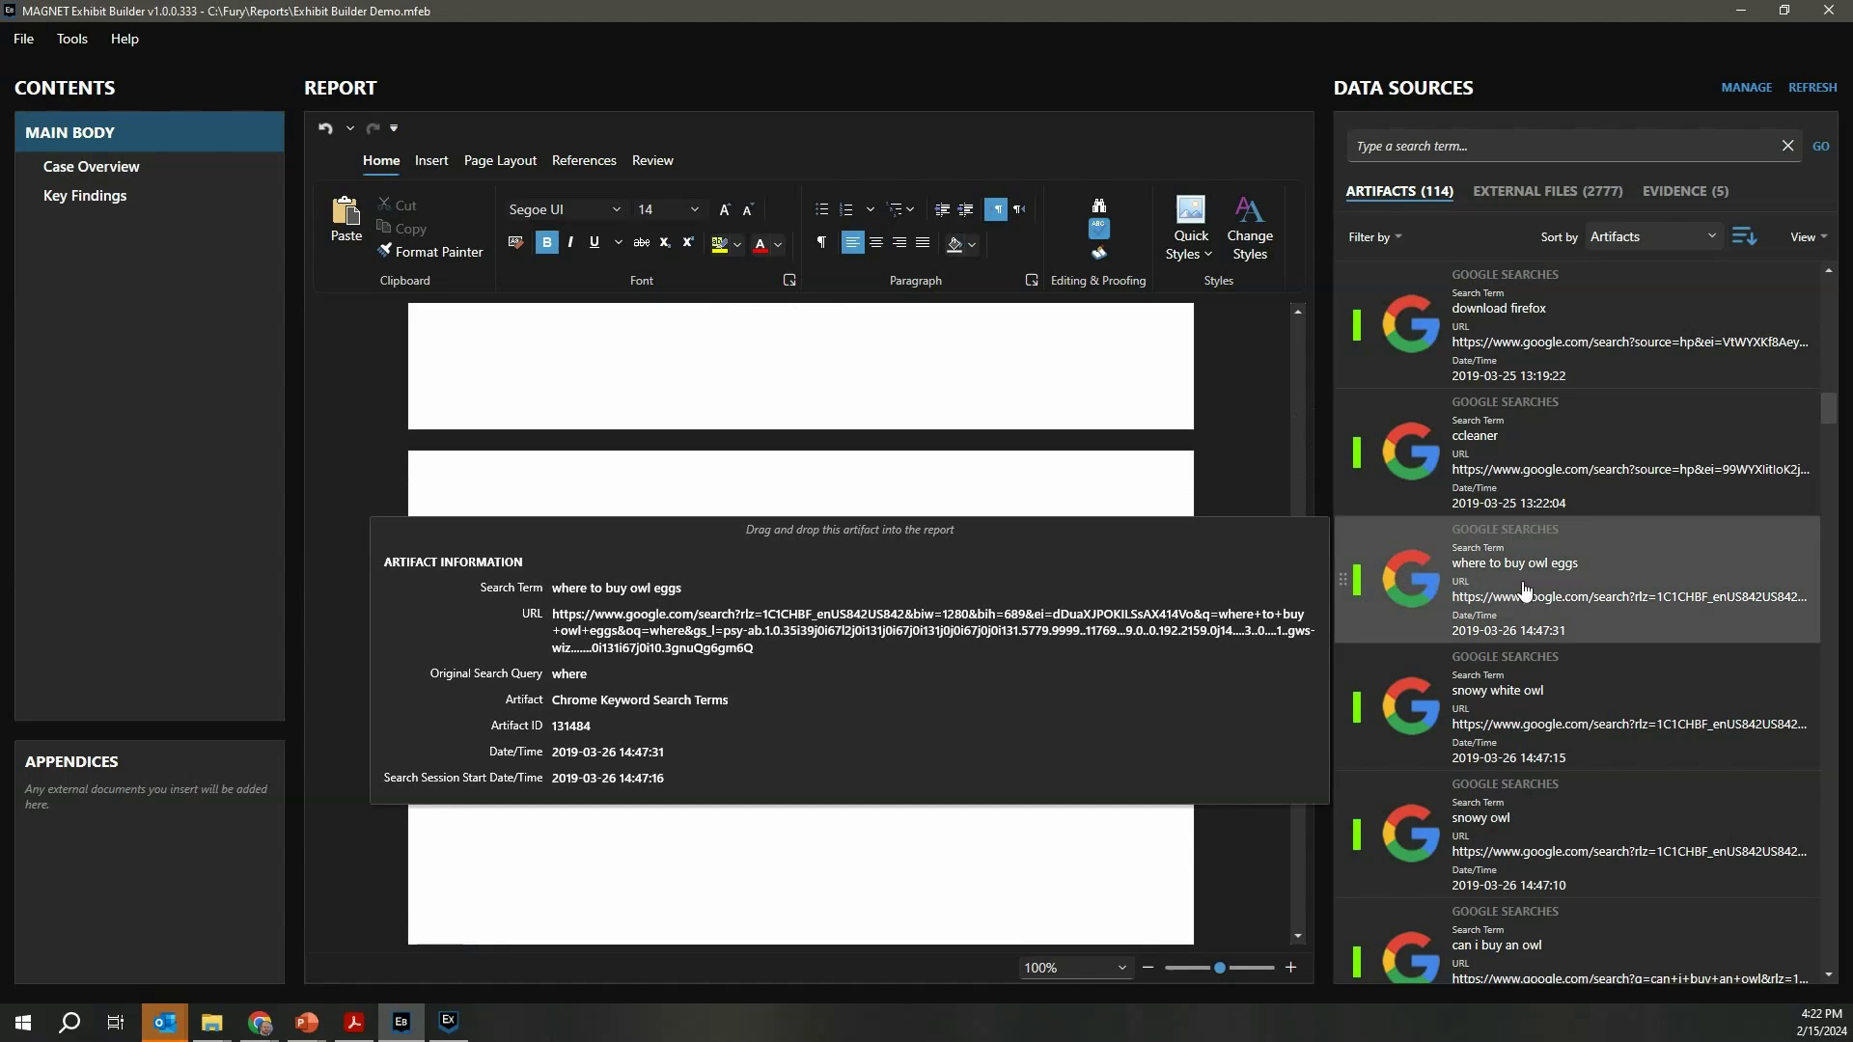
Insert the 'where to buy owl eggs' and 'snowy white owl' searches under Key Findings.
{"action": "left_click_drag", "start_coordinate": [1576, 591], "coordinate": [526, 680]}
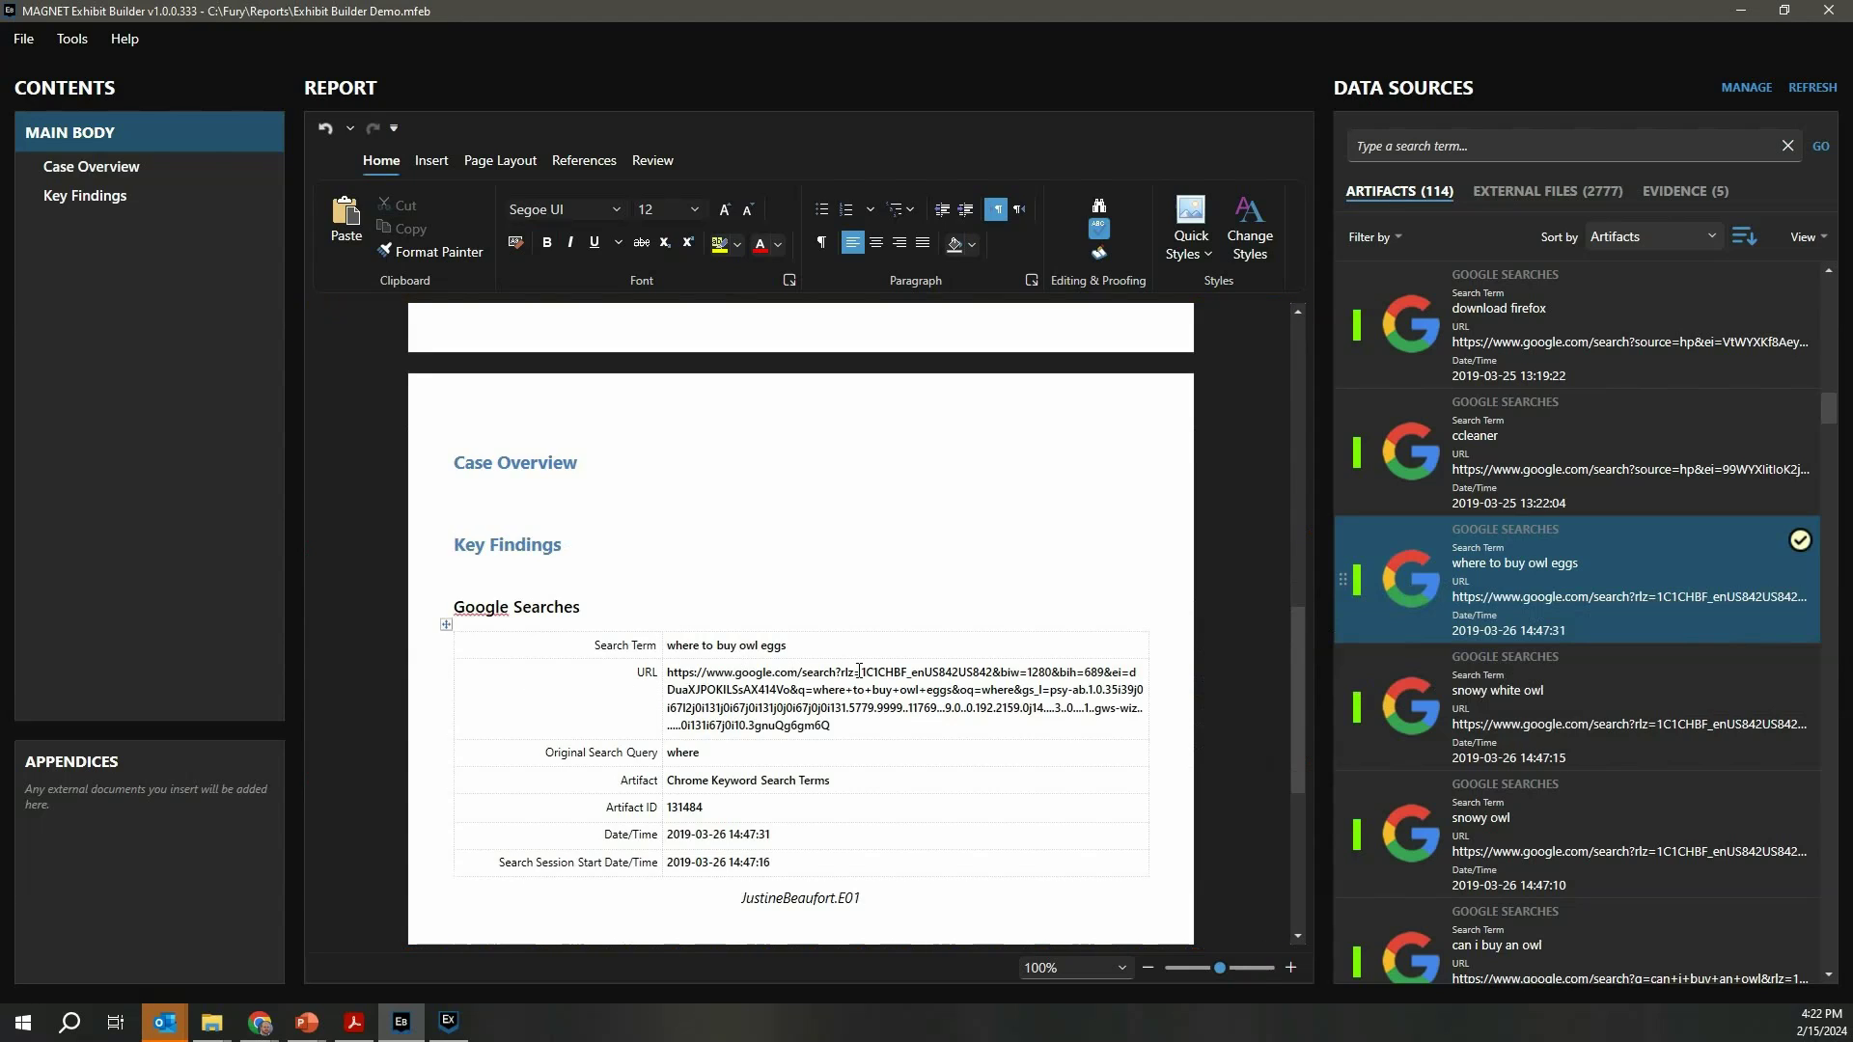
{"action": "scroll", "coordinate": [859, 670], "scroll_direction": "down", "scroll_amount": 2}
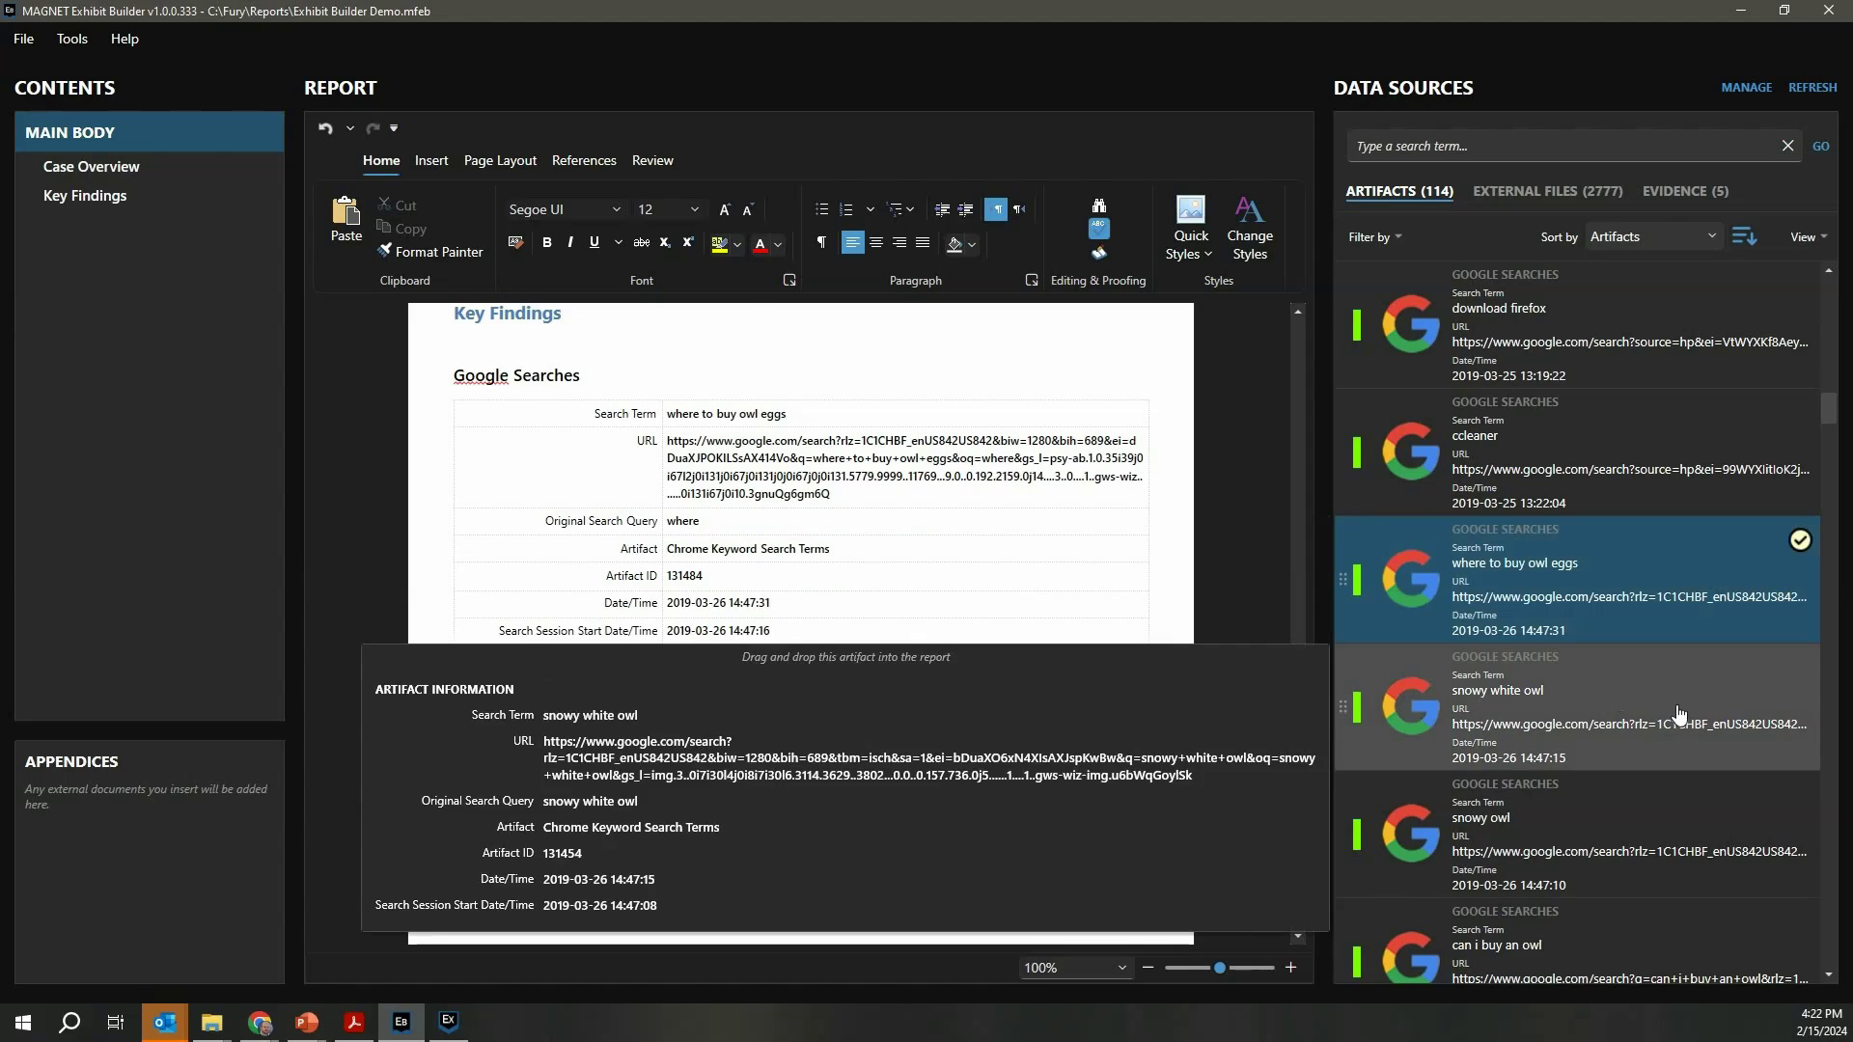
{"action": "left_click_drag", "start_coordinate": [1677, 716], "coordinate": [444, 762]}
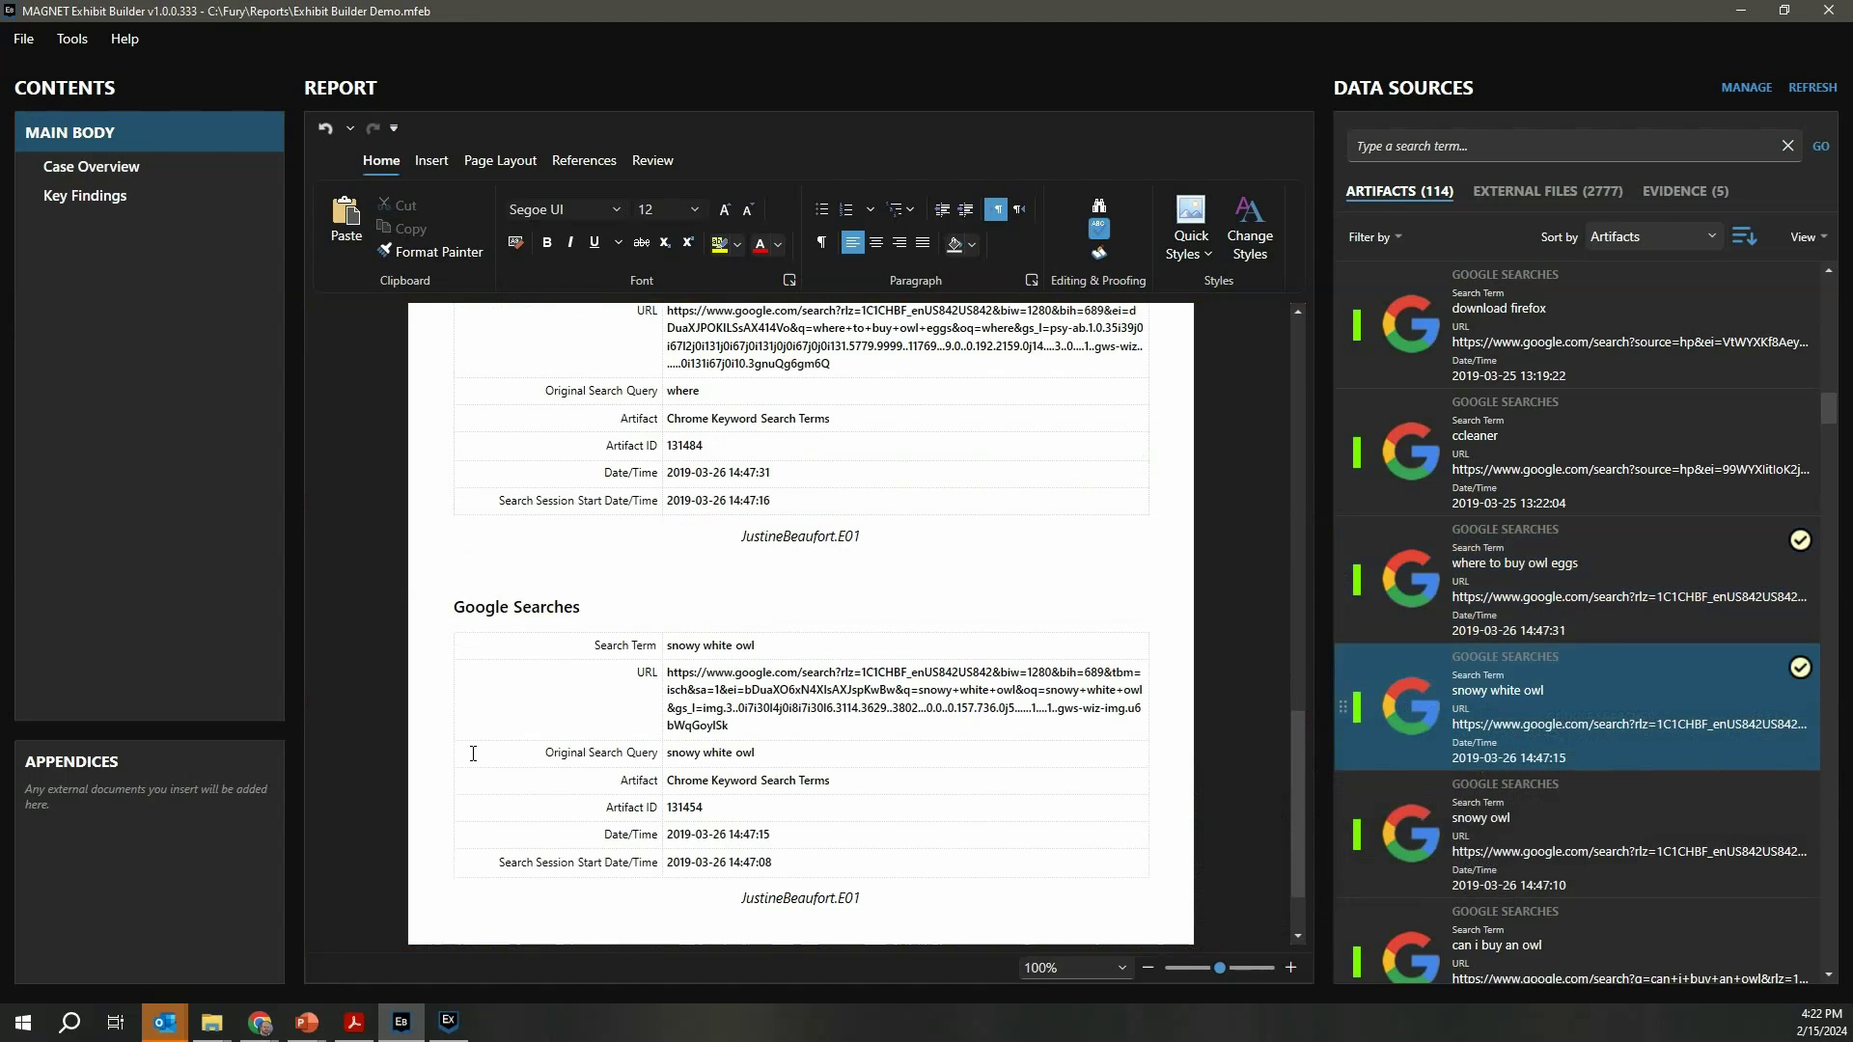
{"action": "left_click", "coordinate": [490, 568]}
{"action": "scroll", "coordinate": [868, 666], "scroll_direction": "up", "scroll_amount": 3}
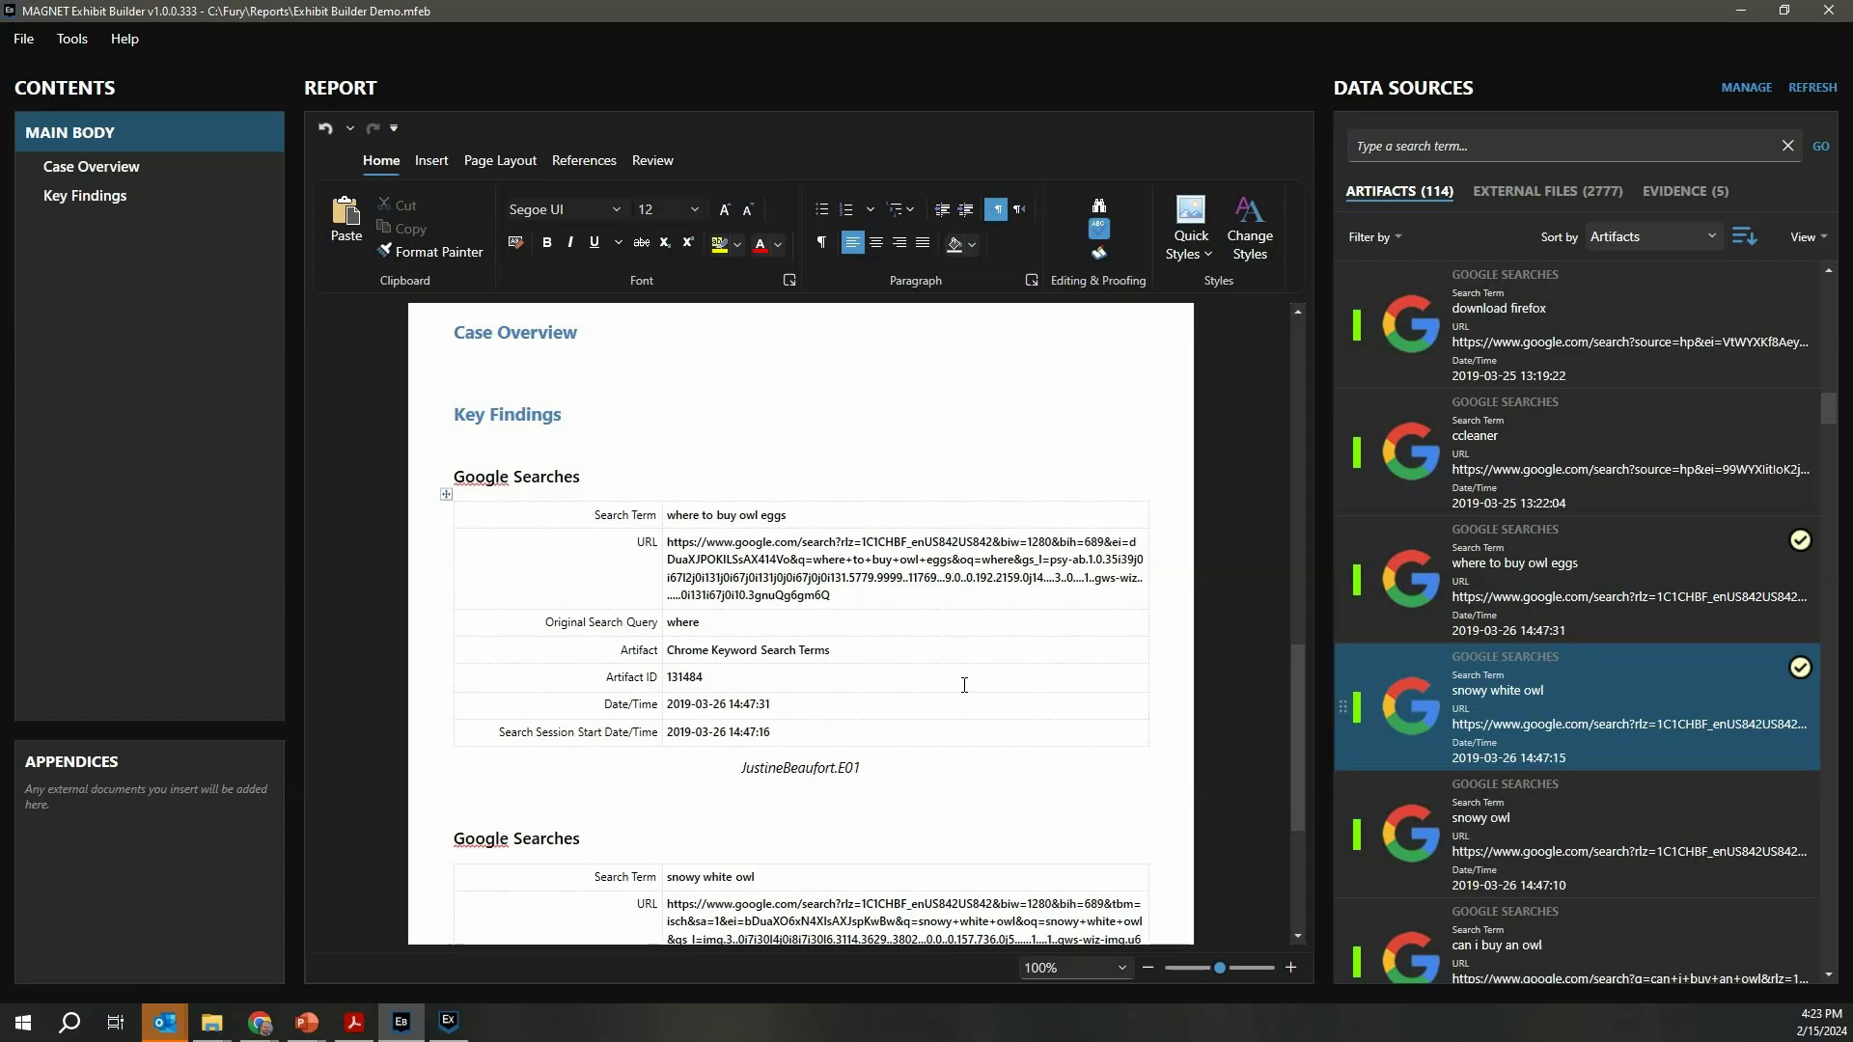
Type 'The suspect searched for owl eggs on 03-26' below the first search table.
{"action": "type", "text": "The suspect searched for owl egg"}
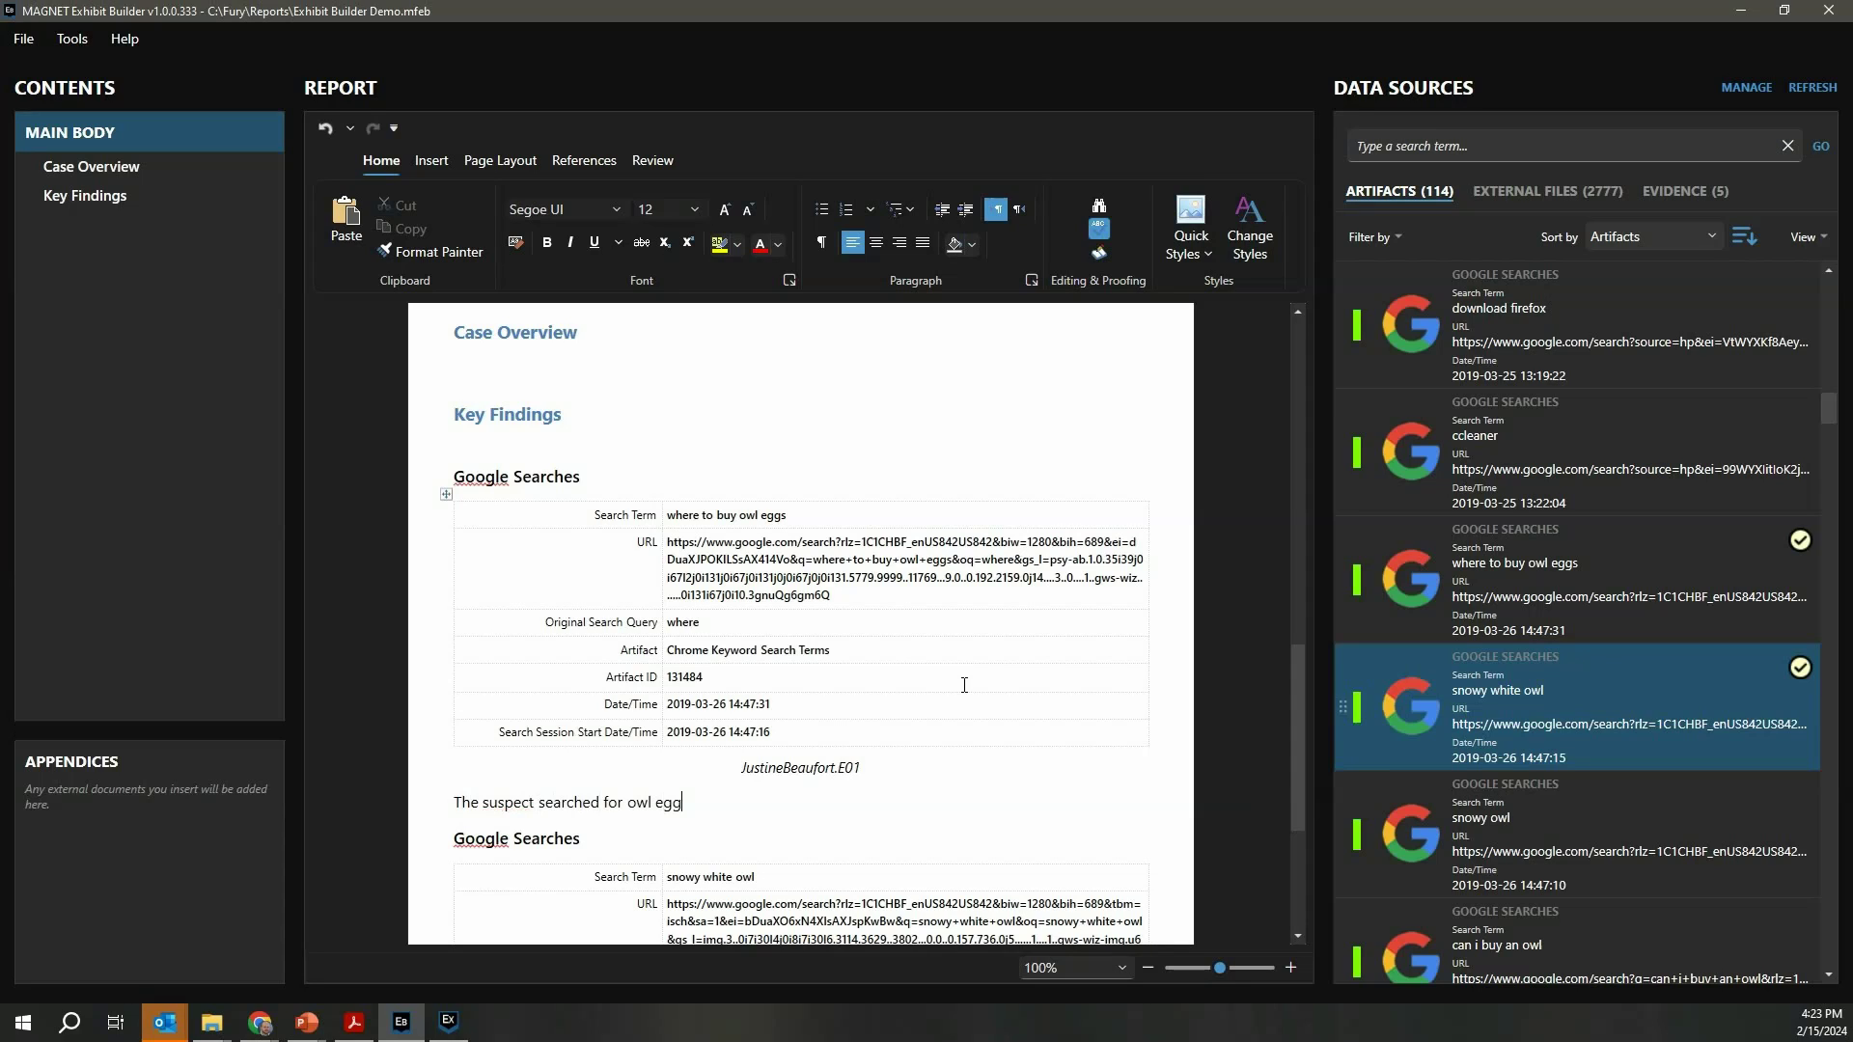
{"action": "type", "text": "s on 03-26."}
Hide the Artifact ID, Search Session Start Date/Time and URL rows in the owl eggs table.
{"action": "right_click", "coordinate": [527, 552]}
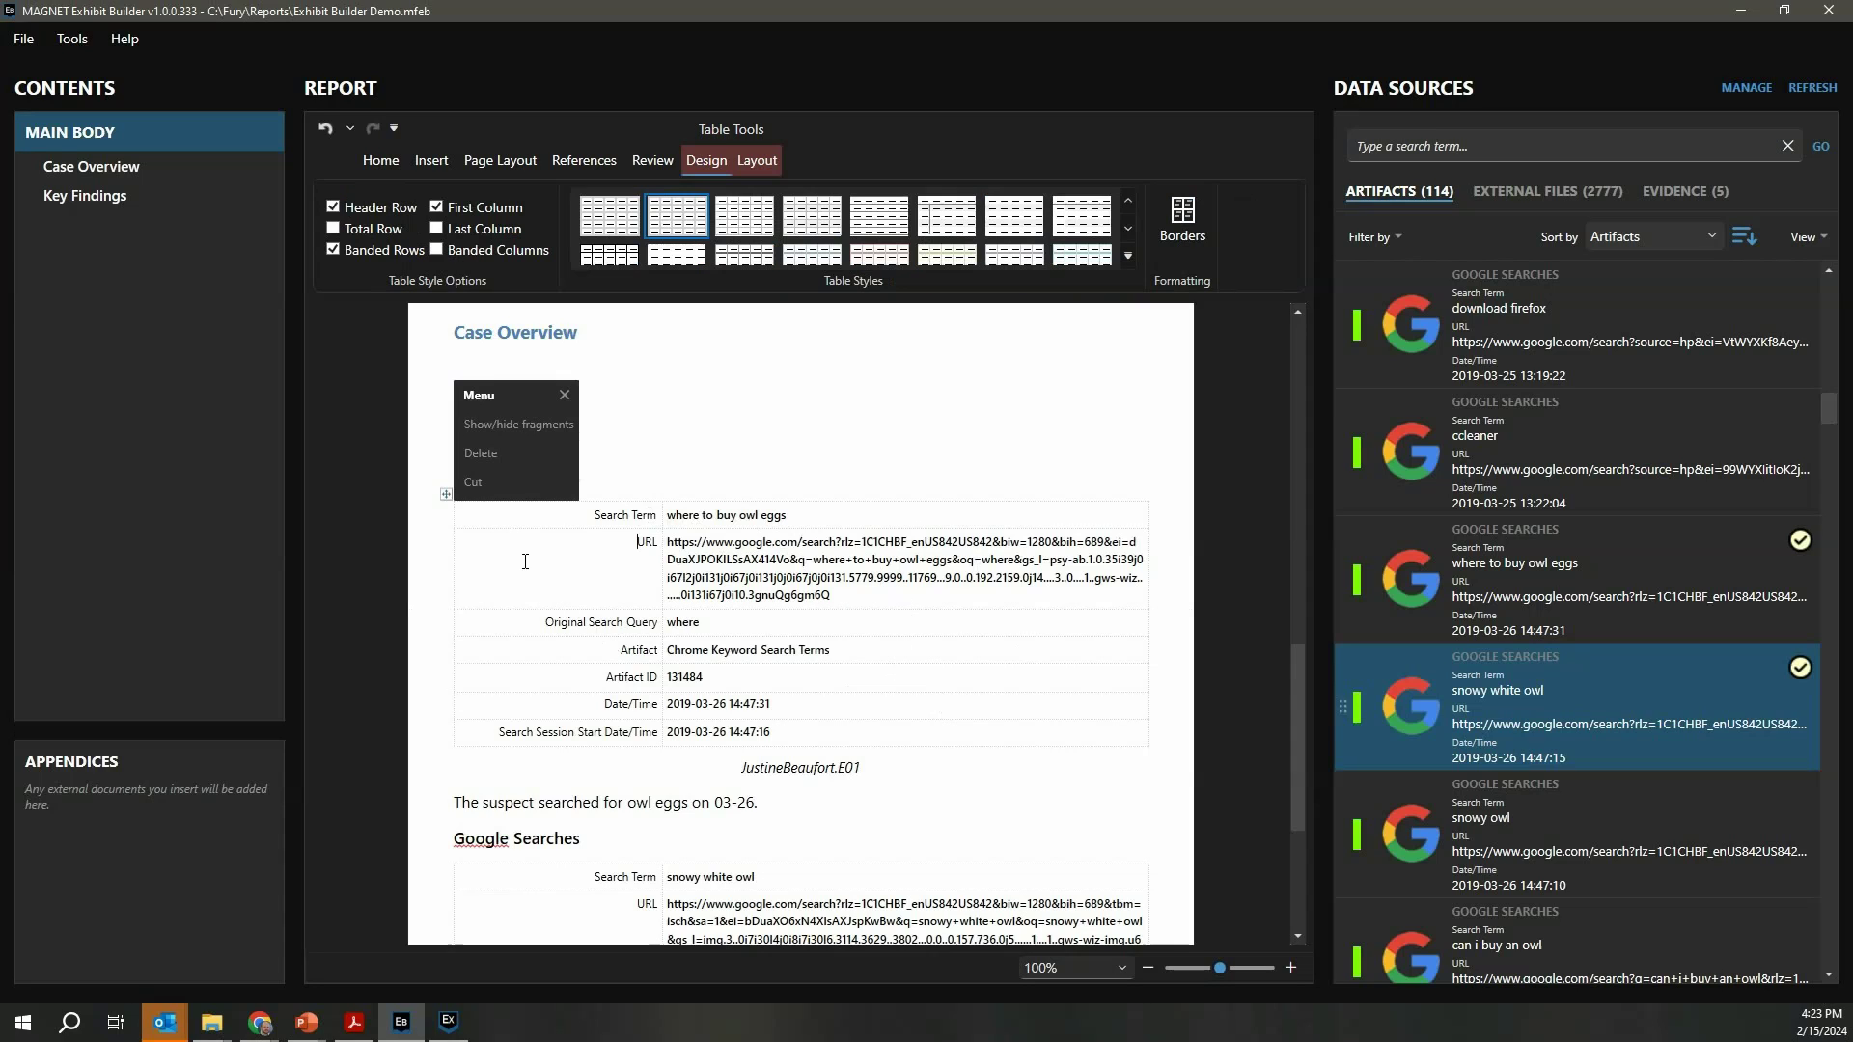
{"action": "left_click", "coordinate": [517, 441]}
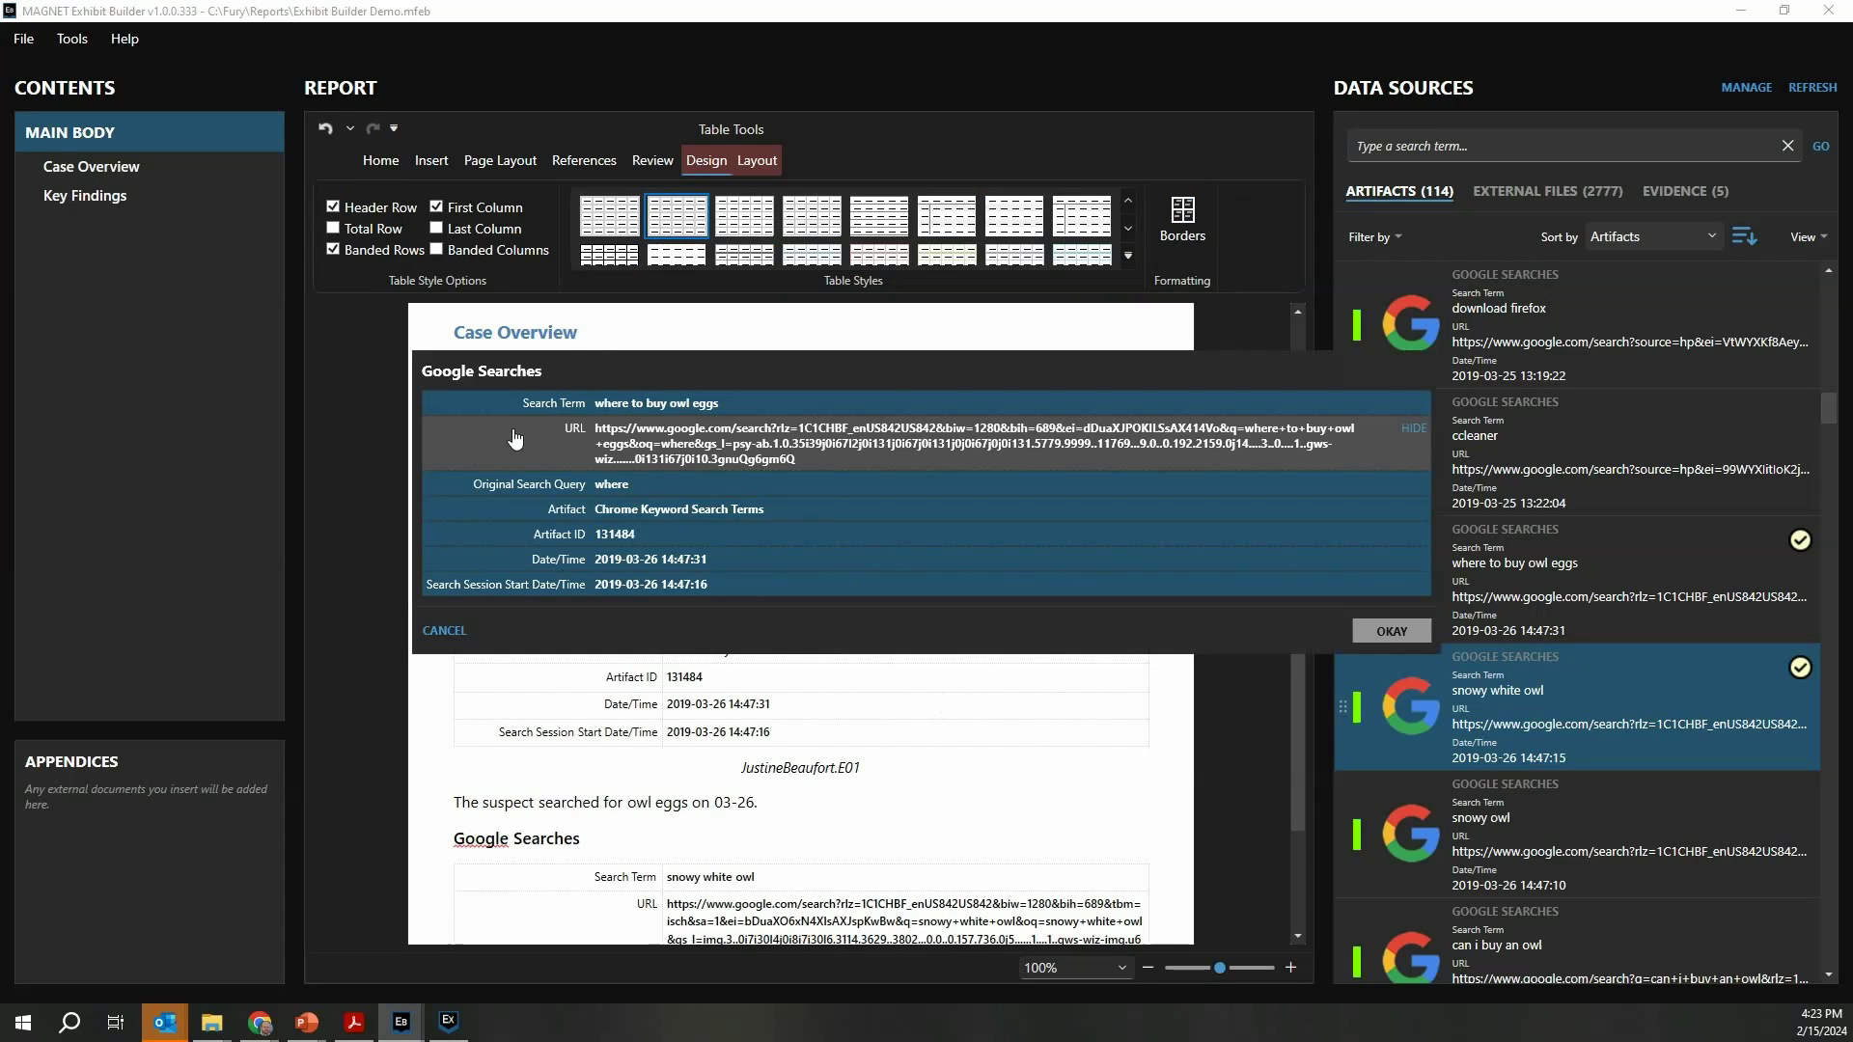
{"action": "left_click", "coordinate": [748, 536]}
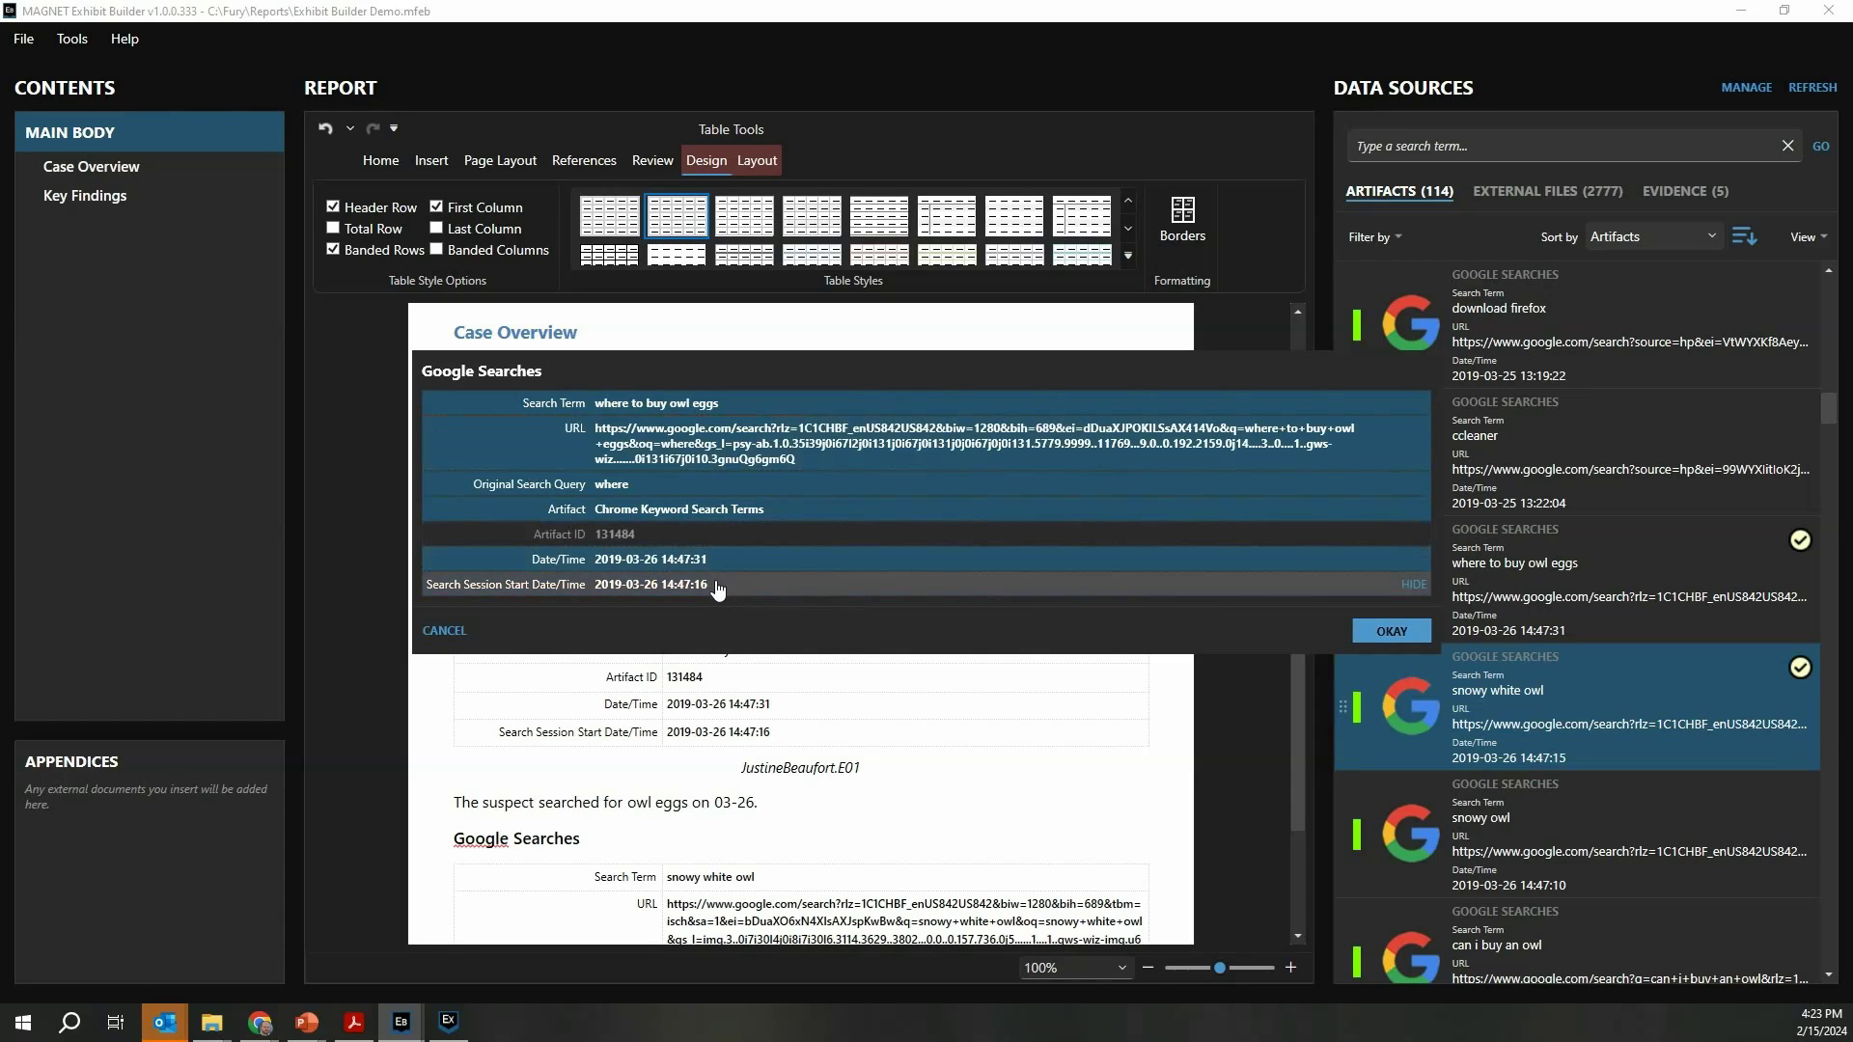
{"action": "left_click", "coordinate": [659, 589]}
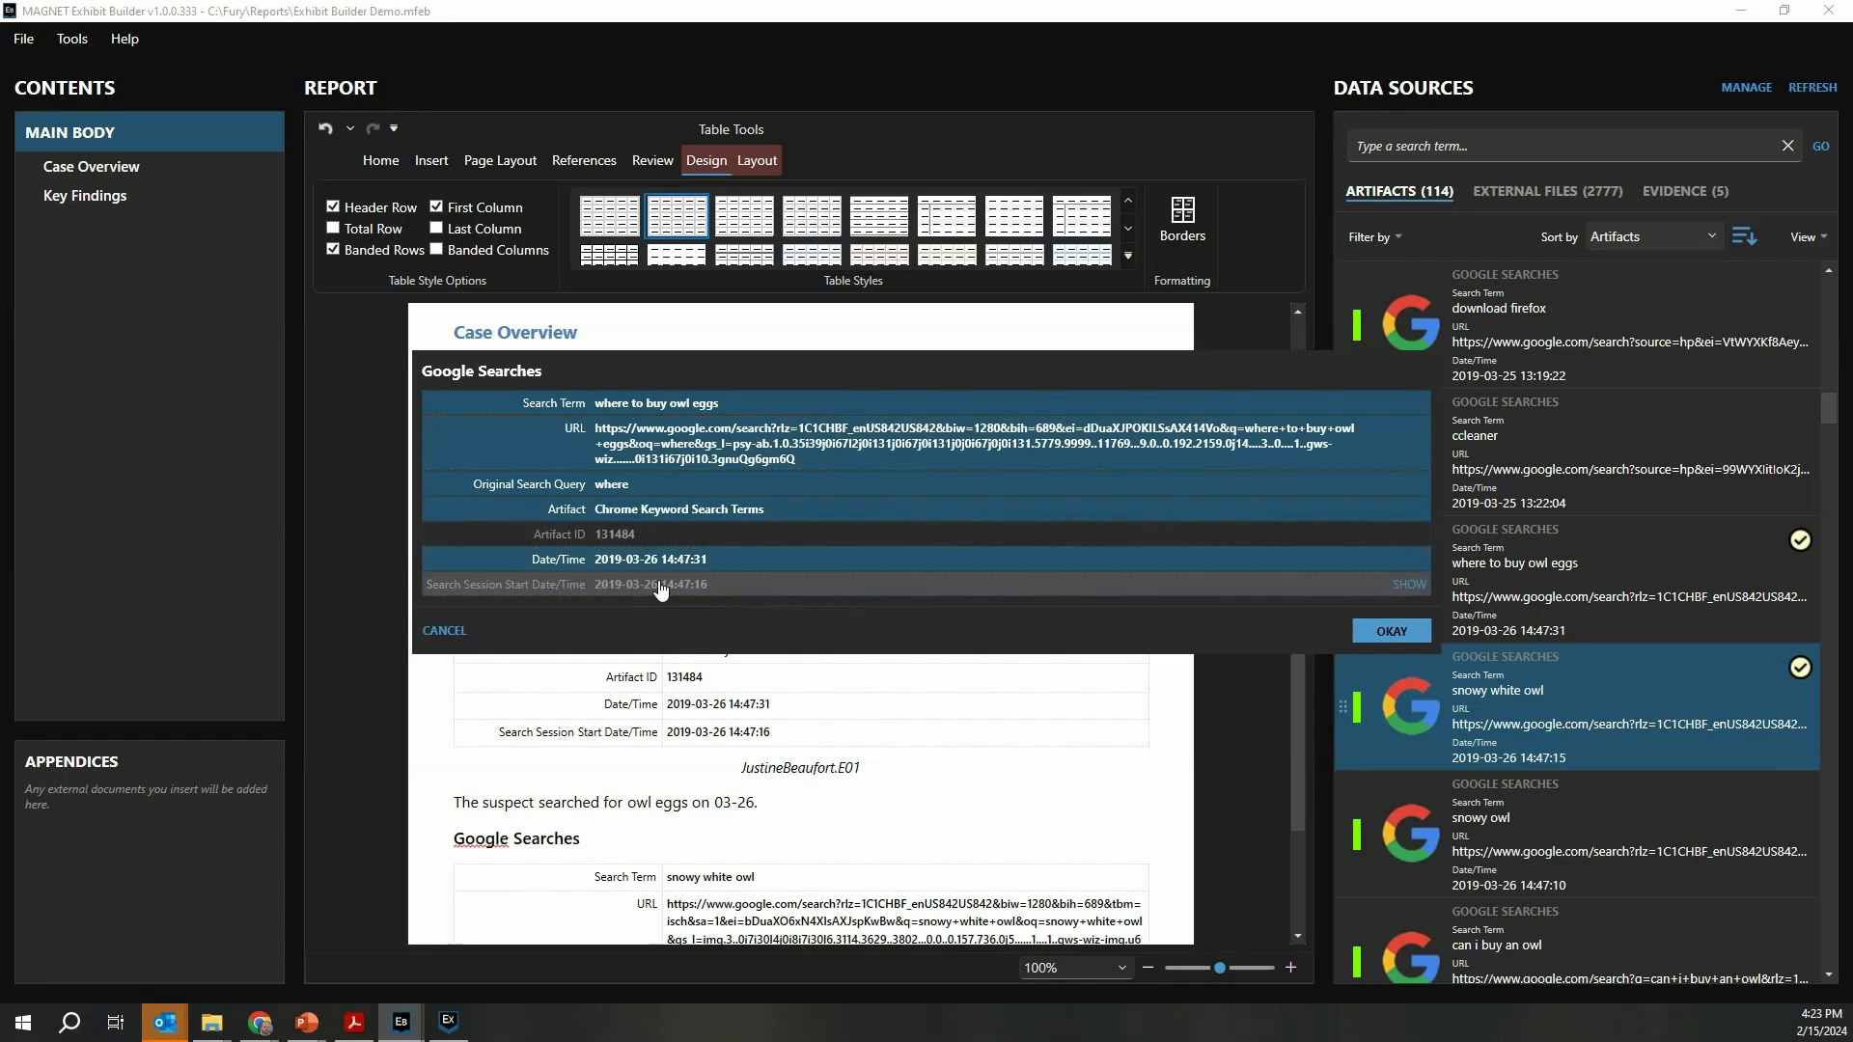
{"action": "left_click", "coordinate": [799, 450]}
{"action": "left_click", "coordinate": [1391, 630]}
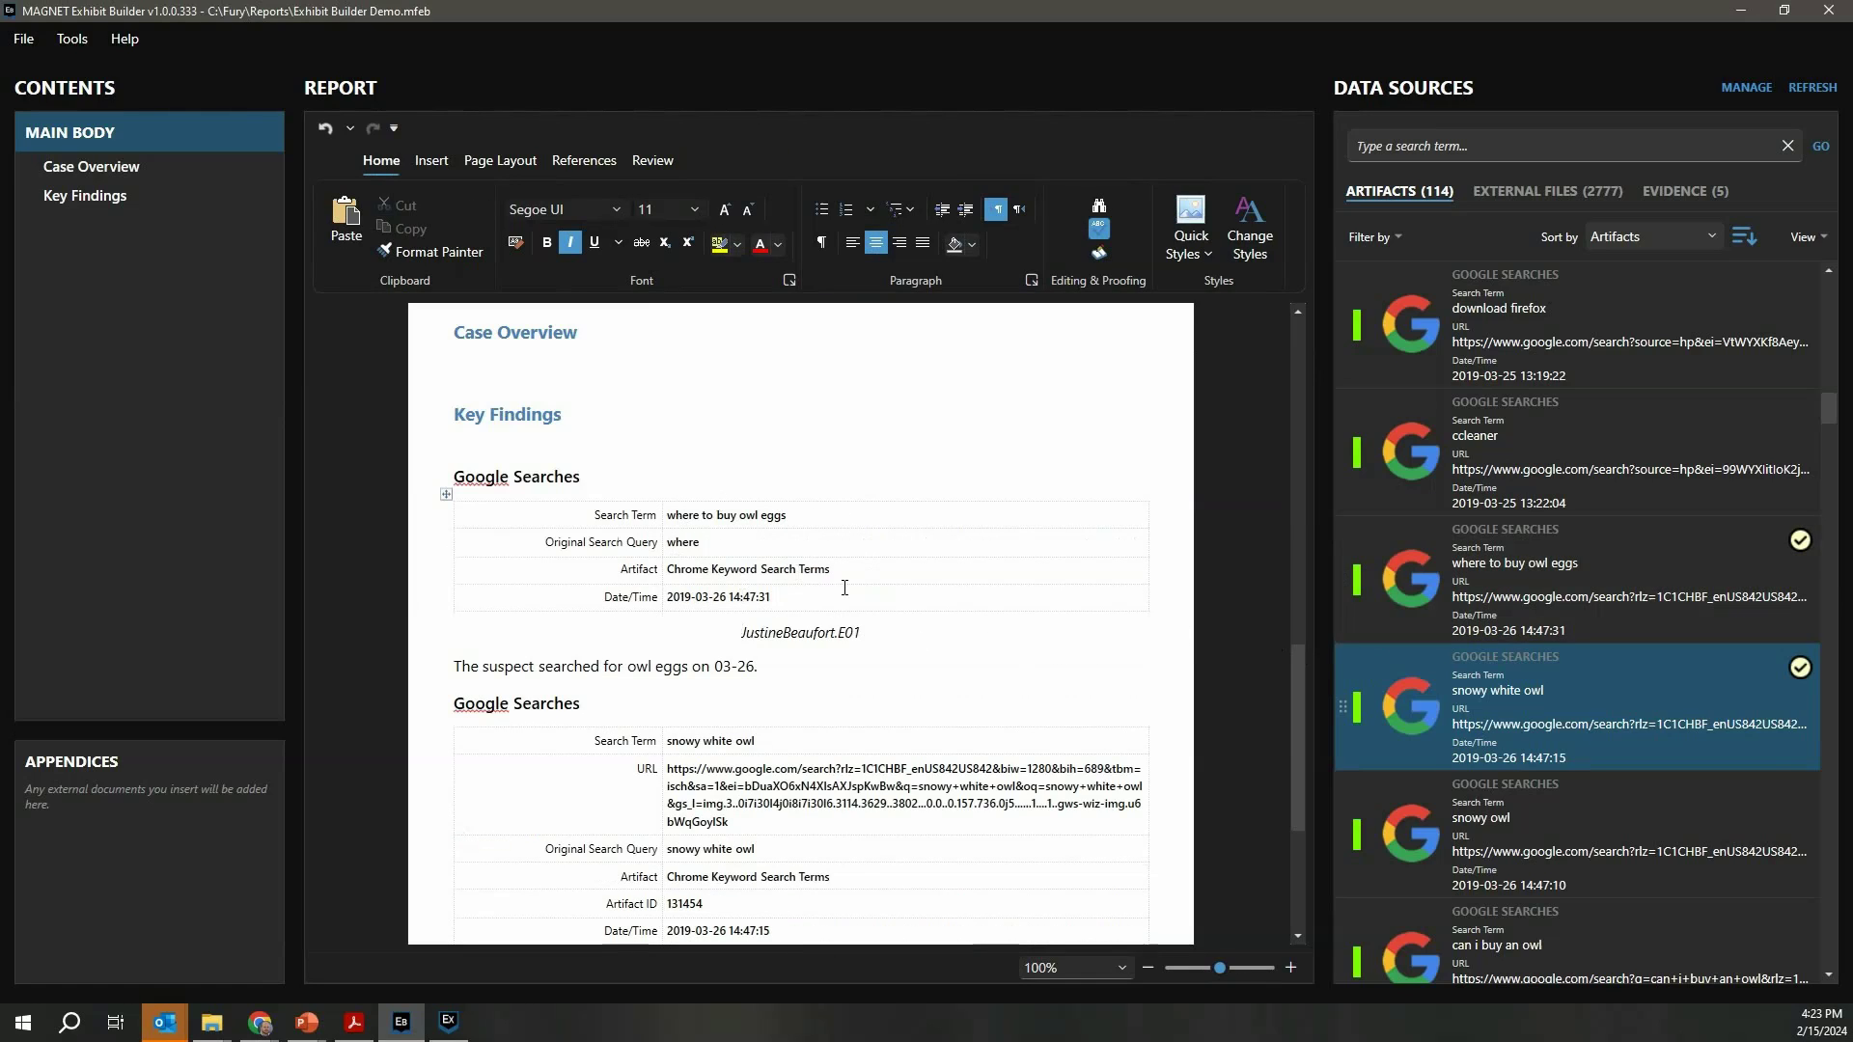
{"action": "left_click", "coordinate": [829, 571]}
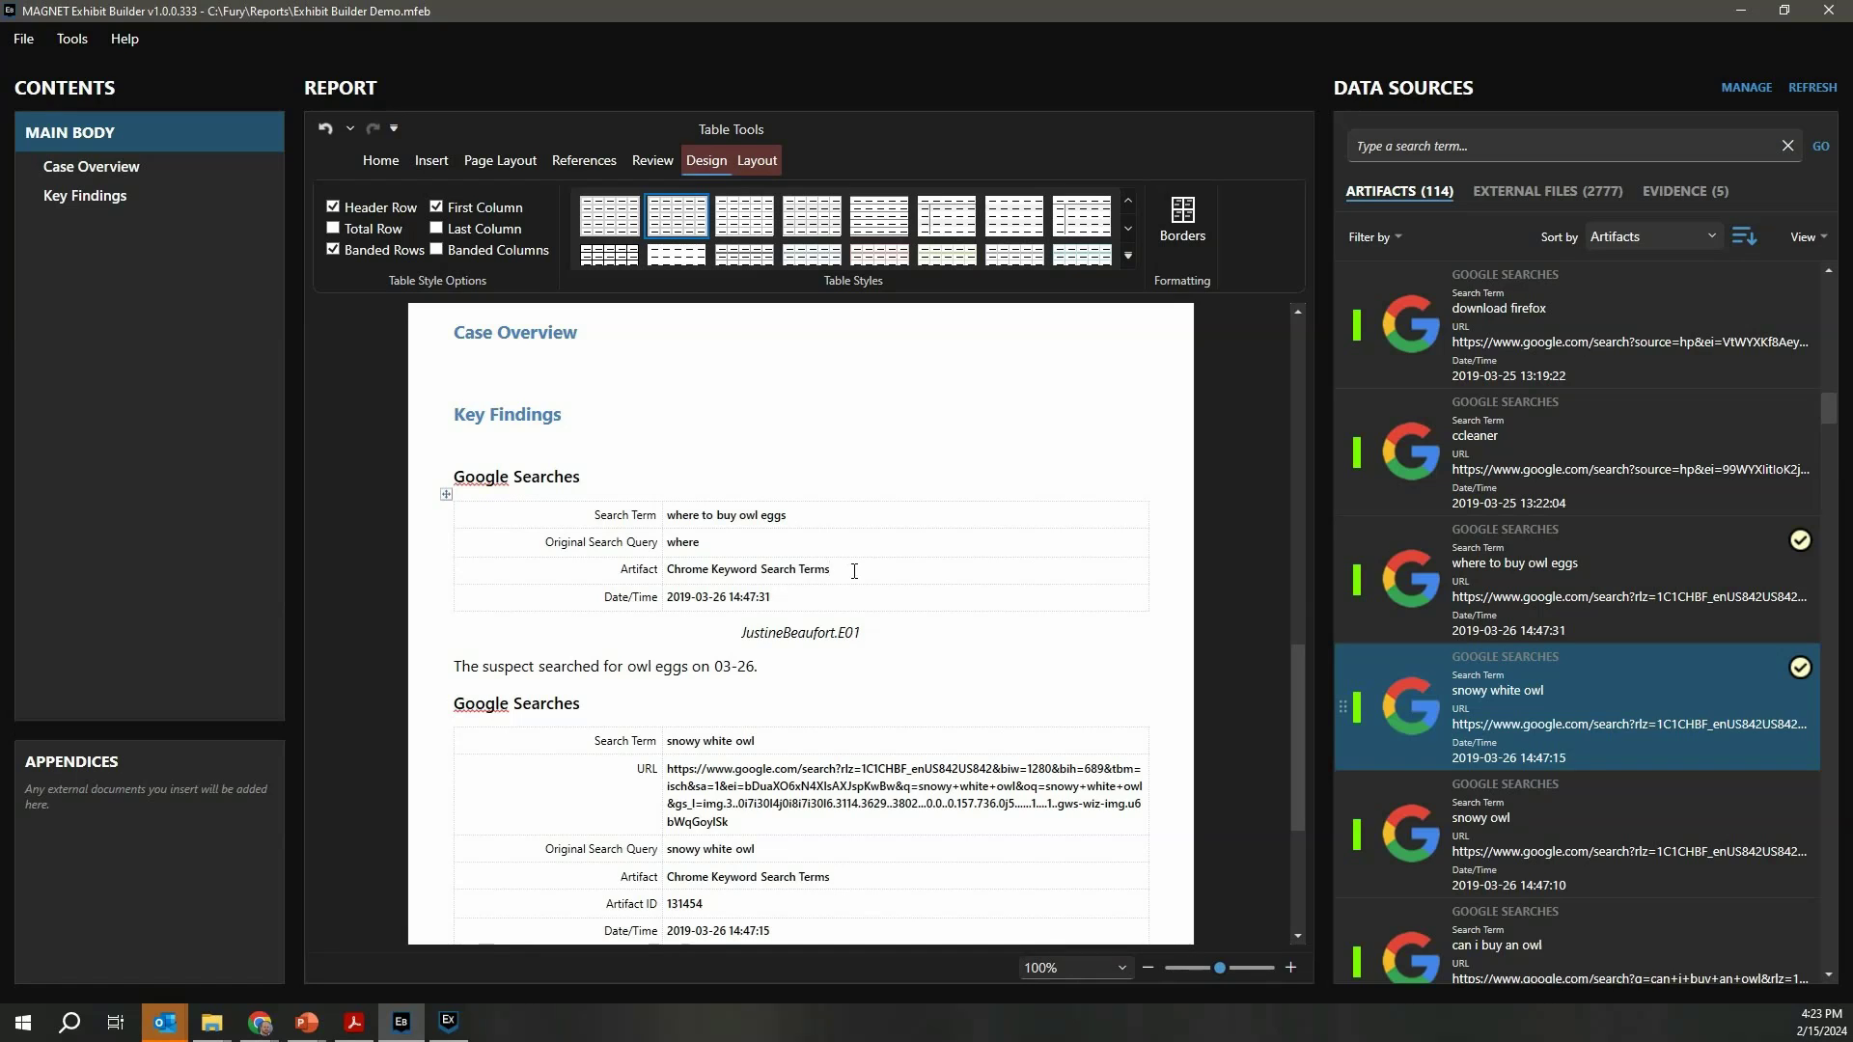
{"action": "mouse_move", "coordinate": [1813, 410]}
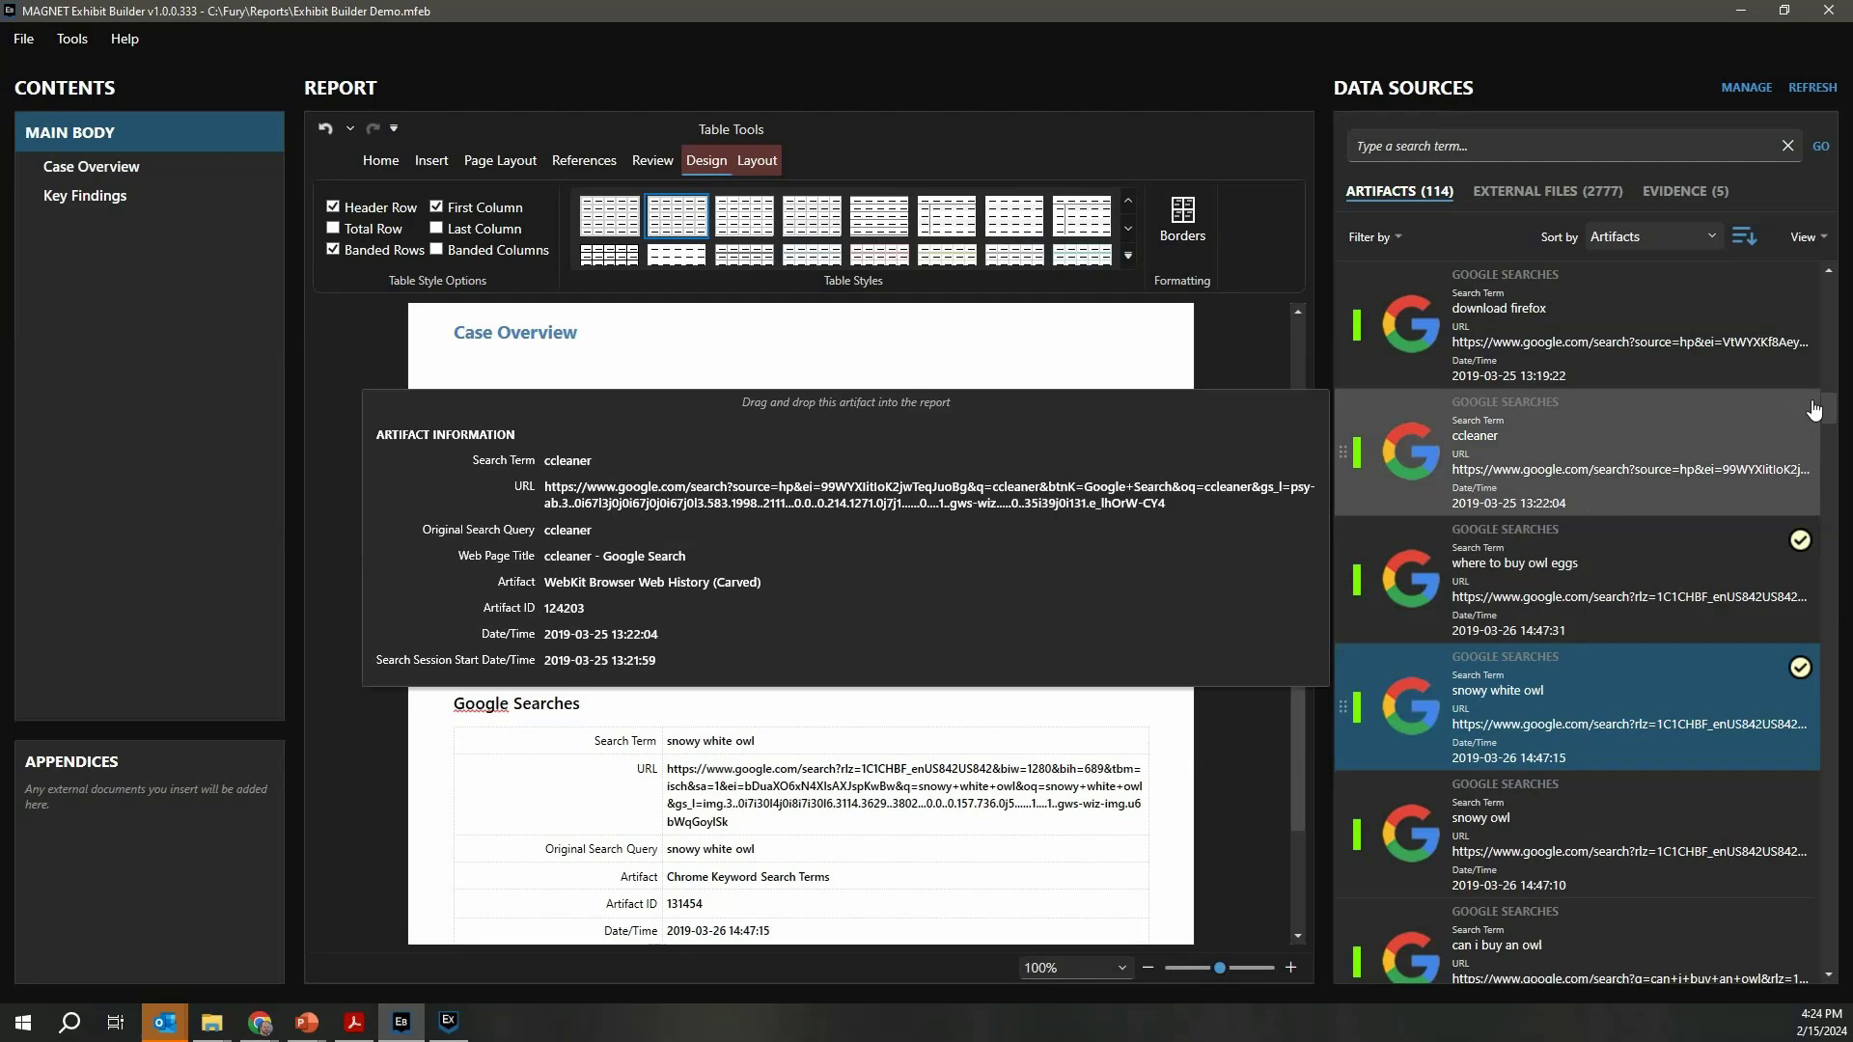
{"action": "left_click_drag", "start_coordinate": [1828, 415], "coordinate": [1844, 868]}
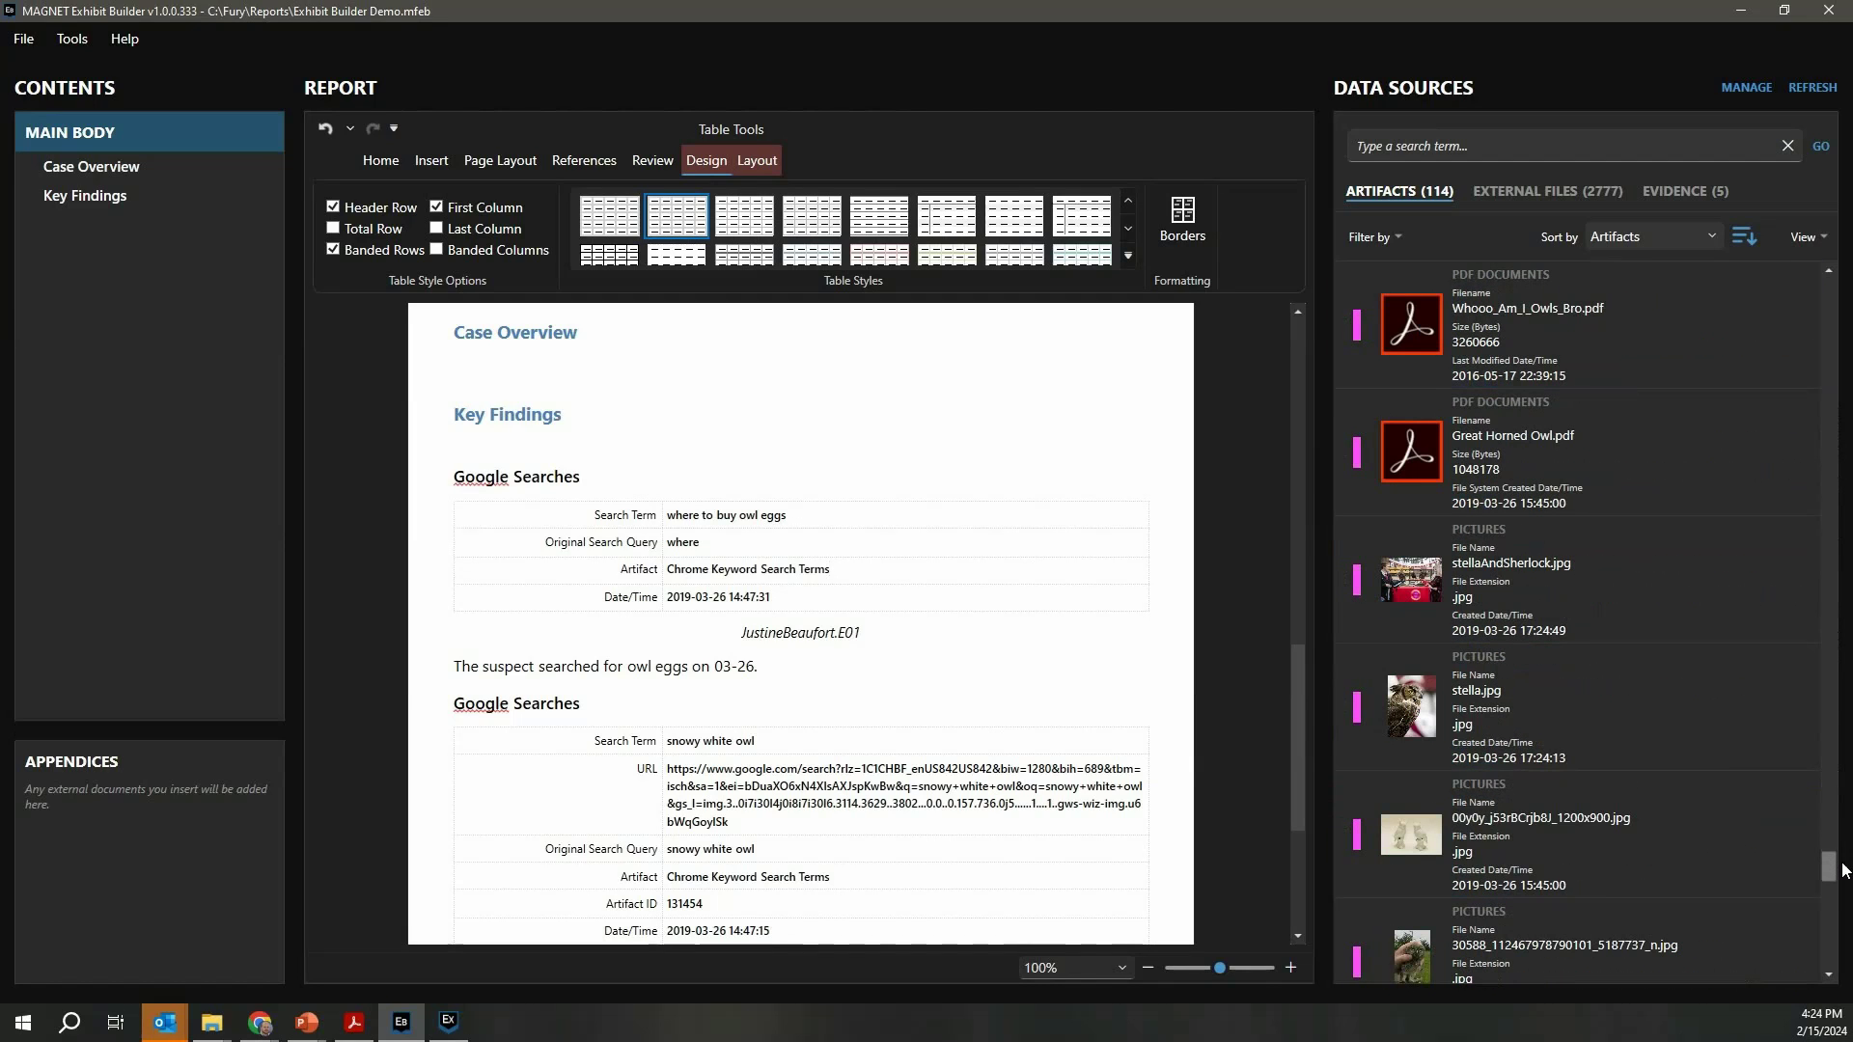
Insert the stella.jpg picture artifact below the snowy white owl table.
{"action": "scroll", "coordinate": [1134, 690], "scroll_direction": "down", "scroll_amount": 5}
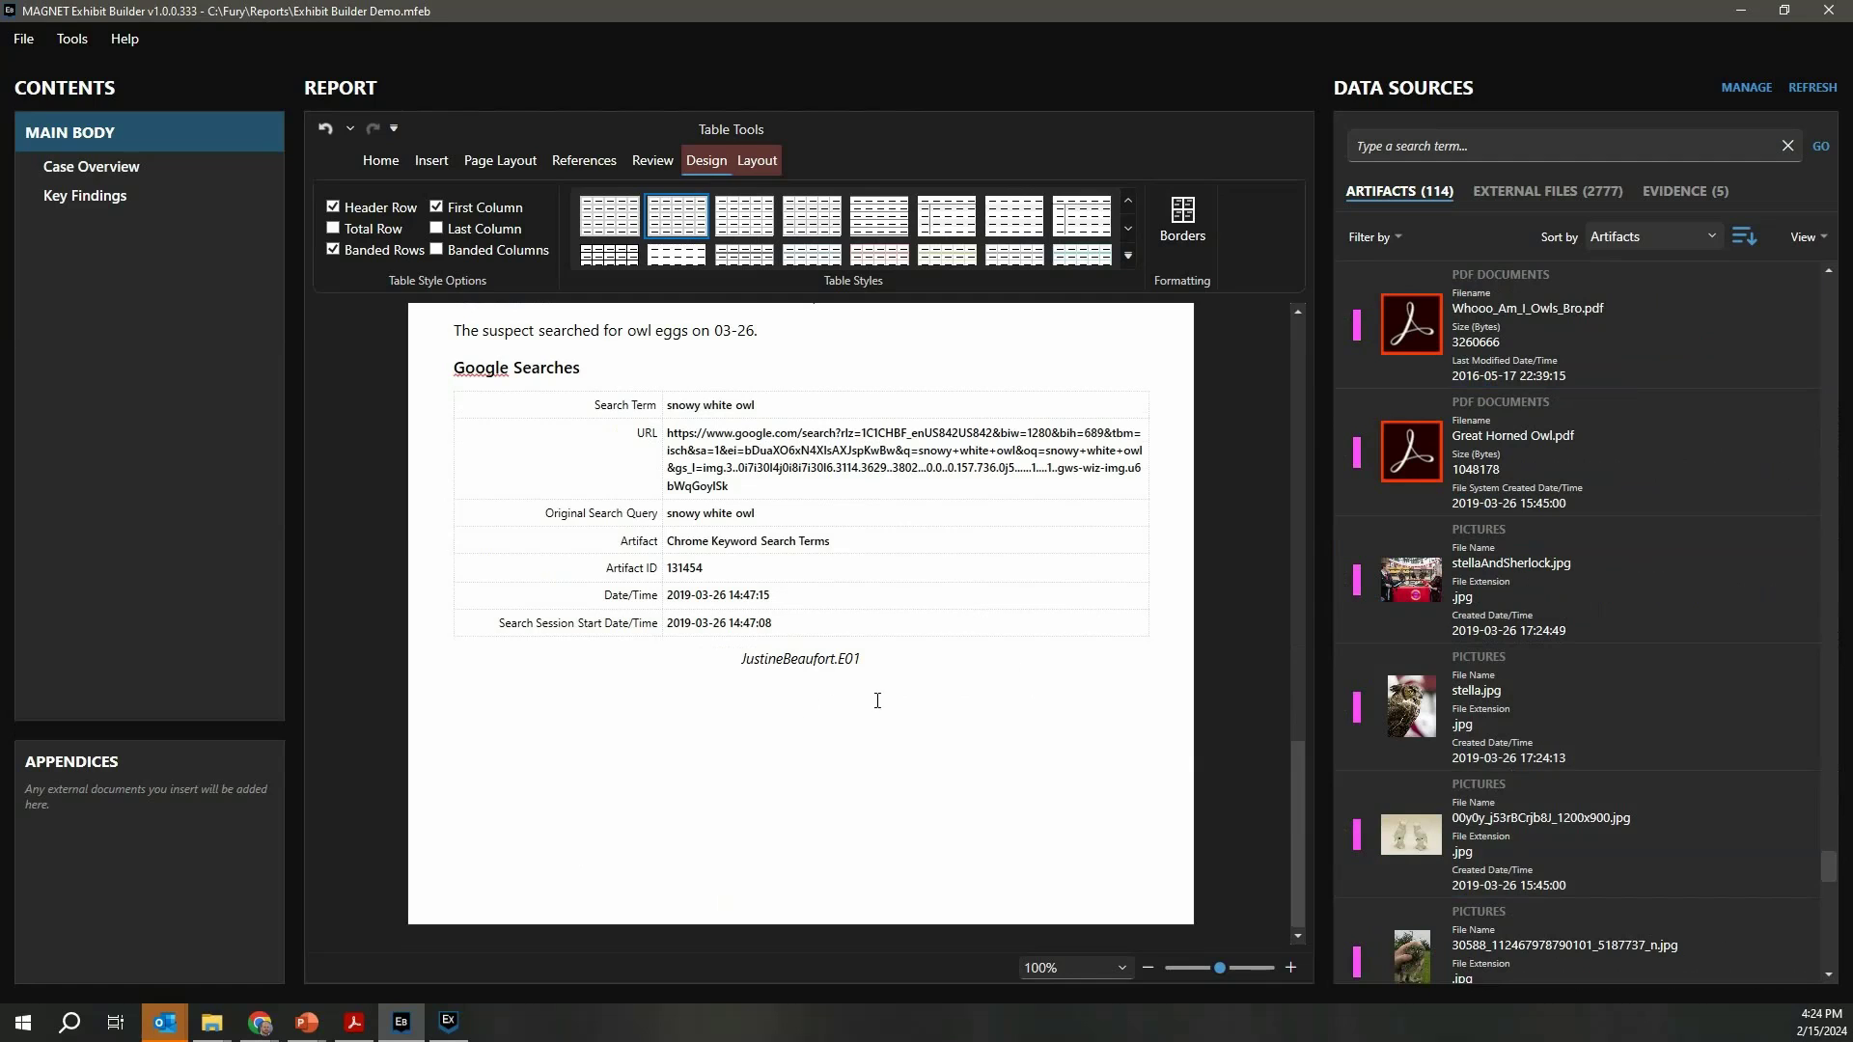
{"action": "left_click", "coordinate": [531, 712]}
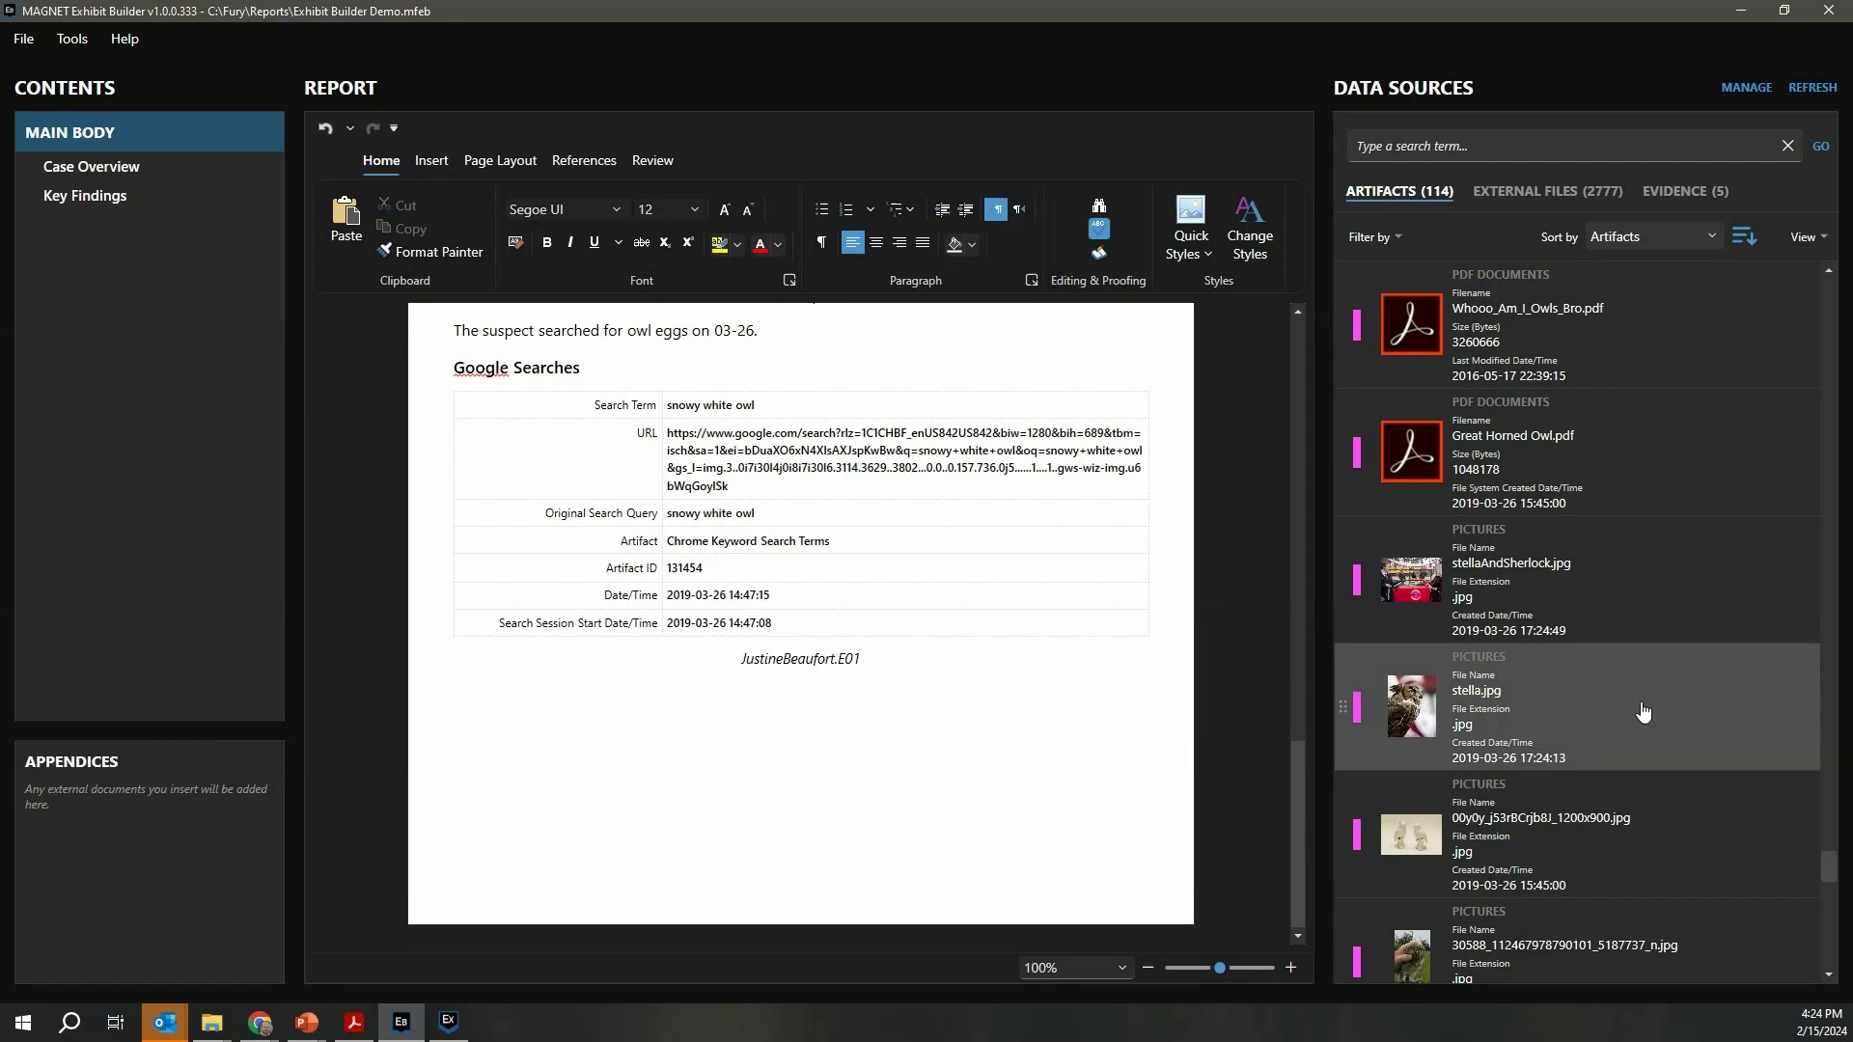
{"action": "left_click_drag", "start_coordinate": [1644, 712], "coordinate": [492, 753]}
{"action": "scroll", "coordinate": [787, 711], "scroll_direction": "up", "scroll_amount": 5}
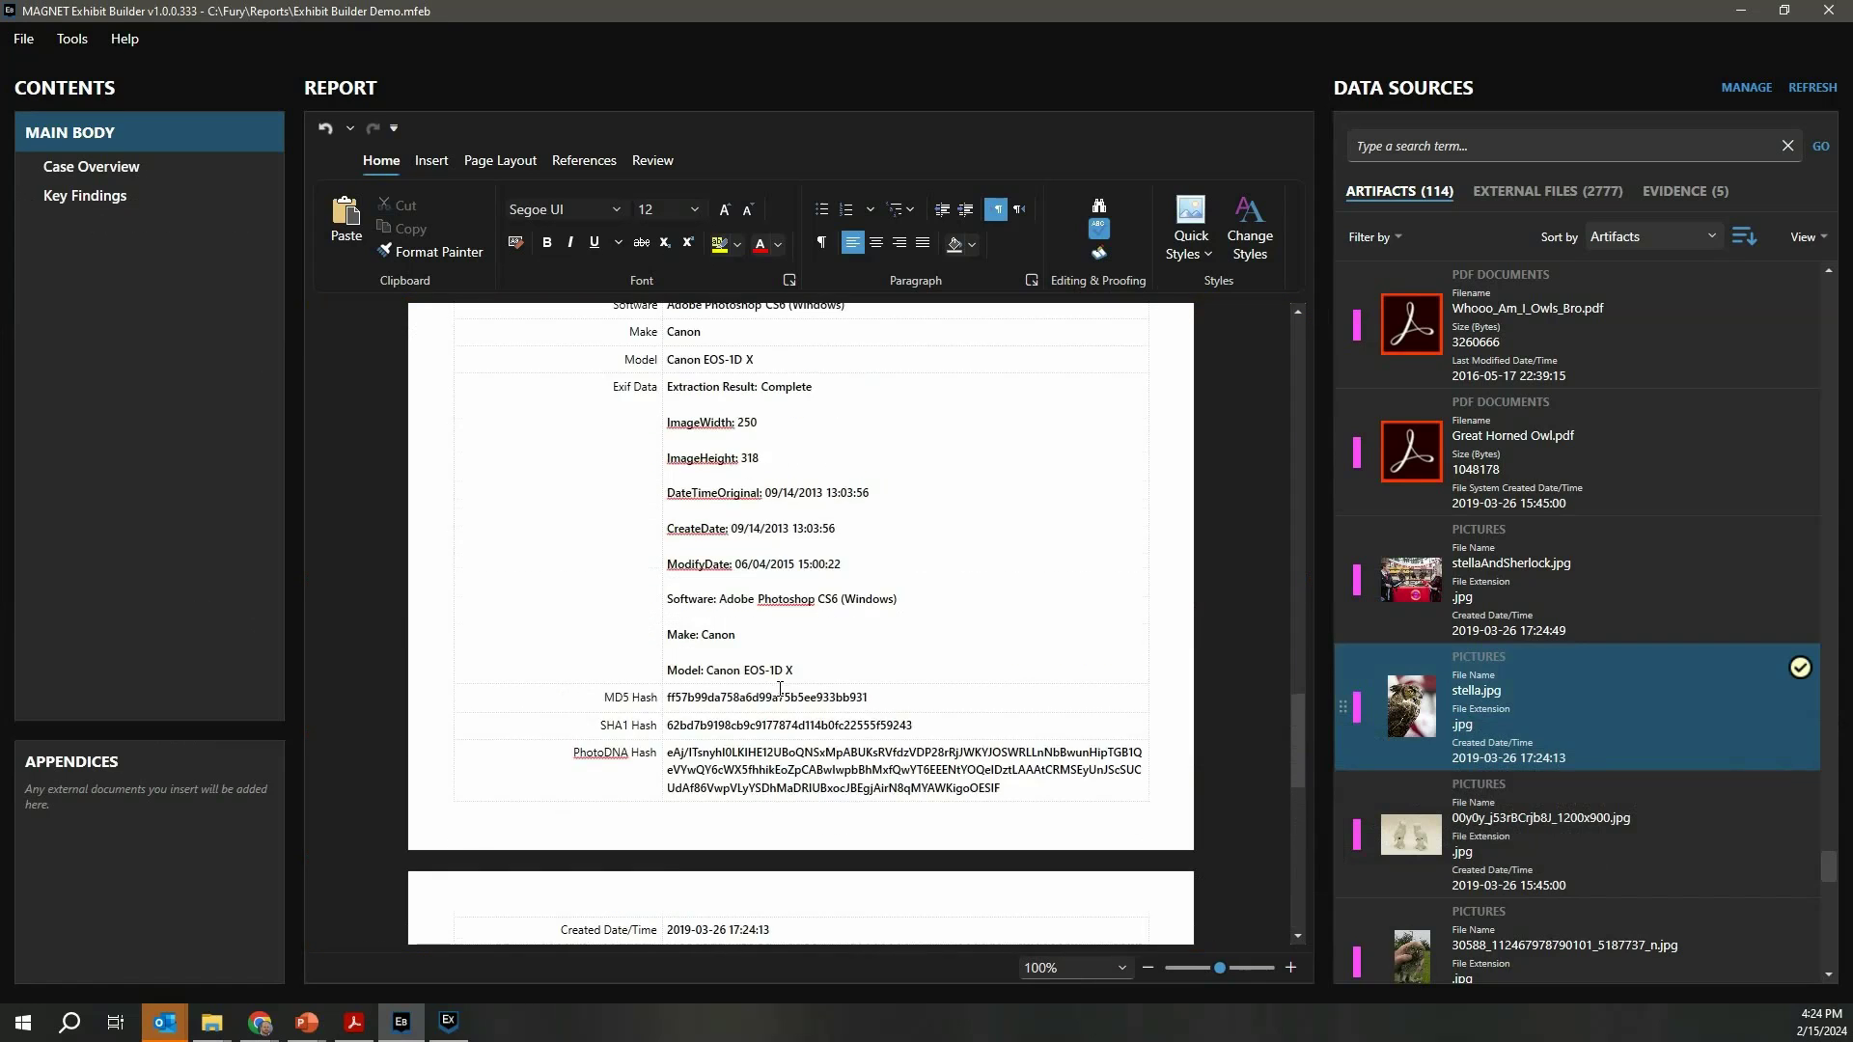
{"action": "scroll", "coordinate": [786, 711], "scroll_direction": "down", "scroll_amount": 3}
{"action": "scroll", "coordinate": [885, 629], "scroll_direction": "up", "scroll_amount": 5}
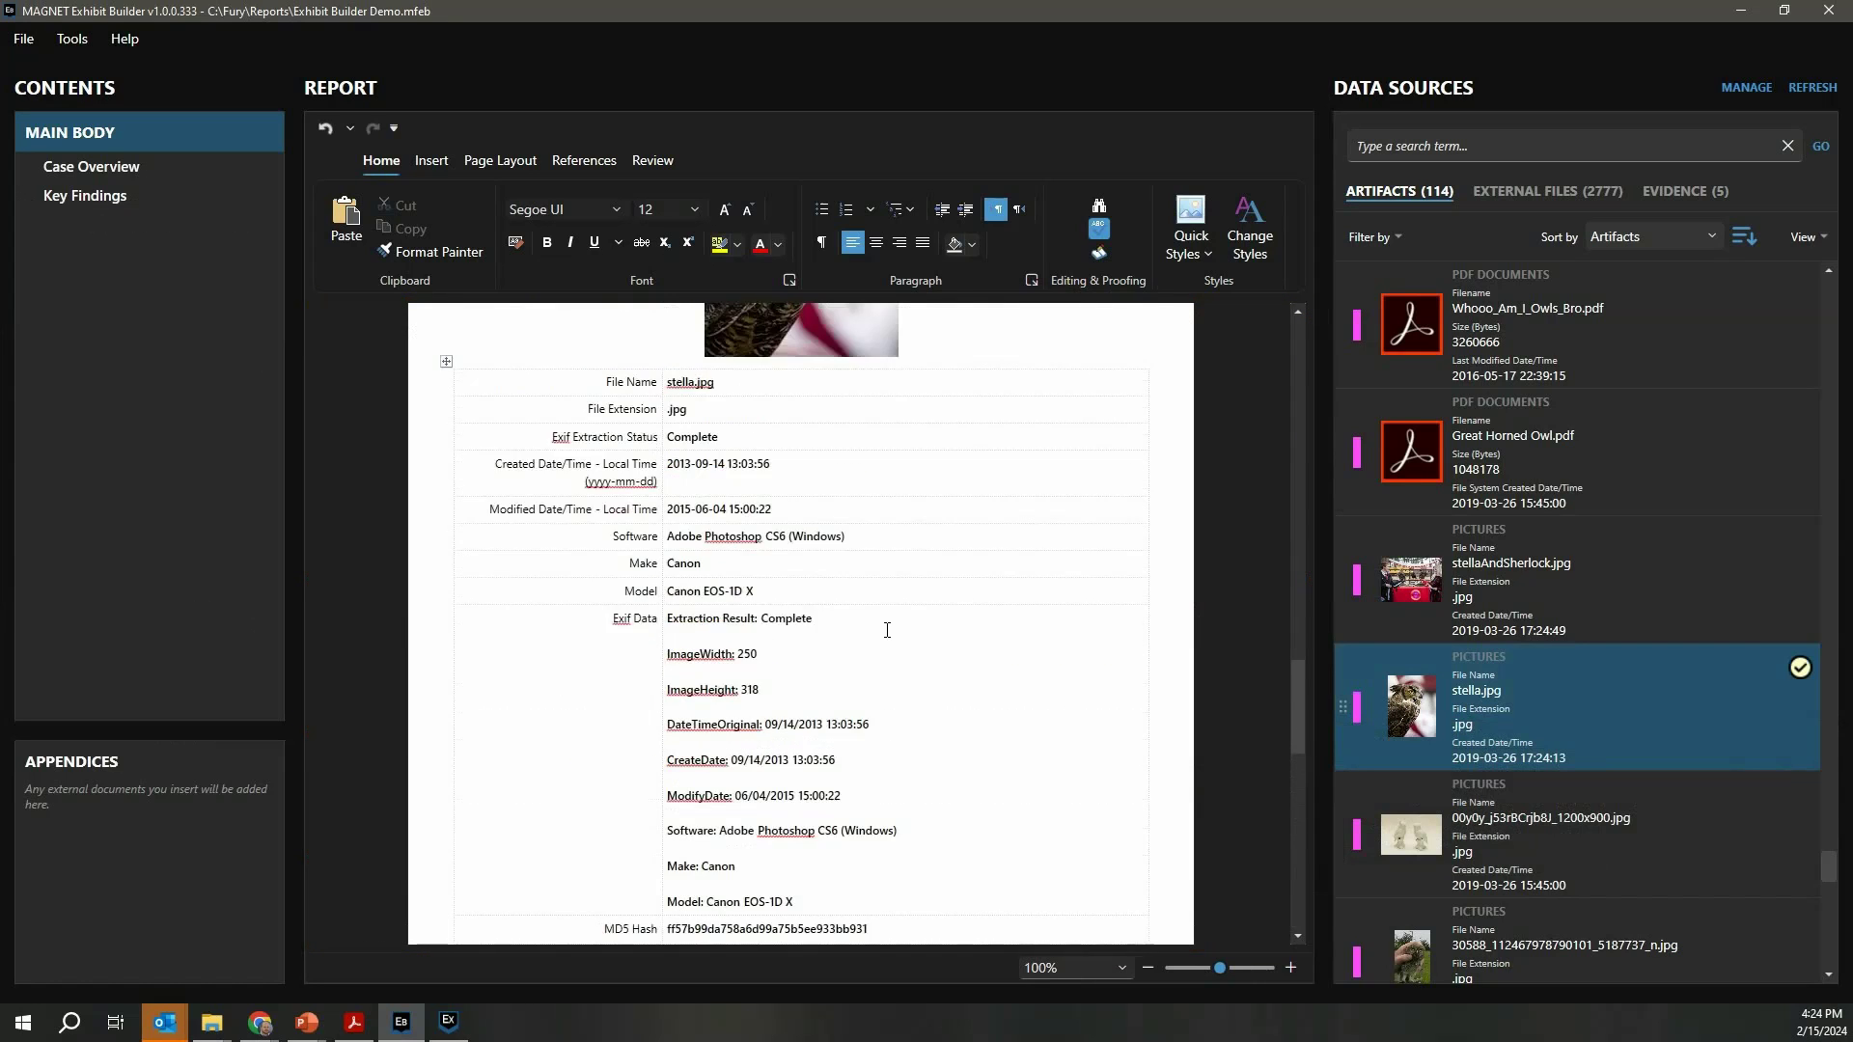
{"action": "left_click", "coordinate": [783, 493]}
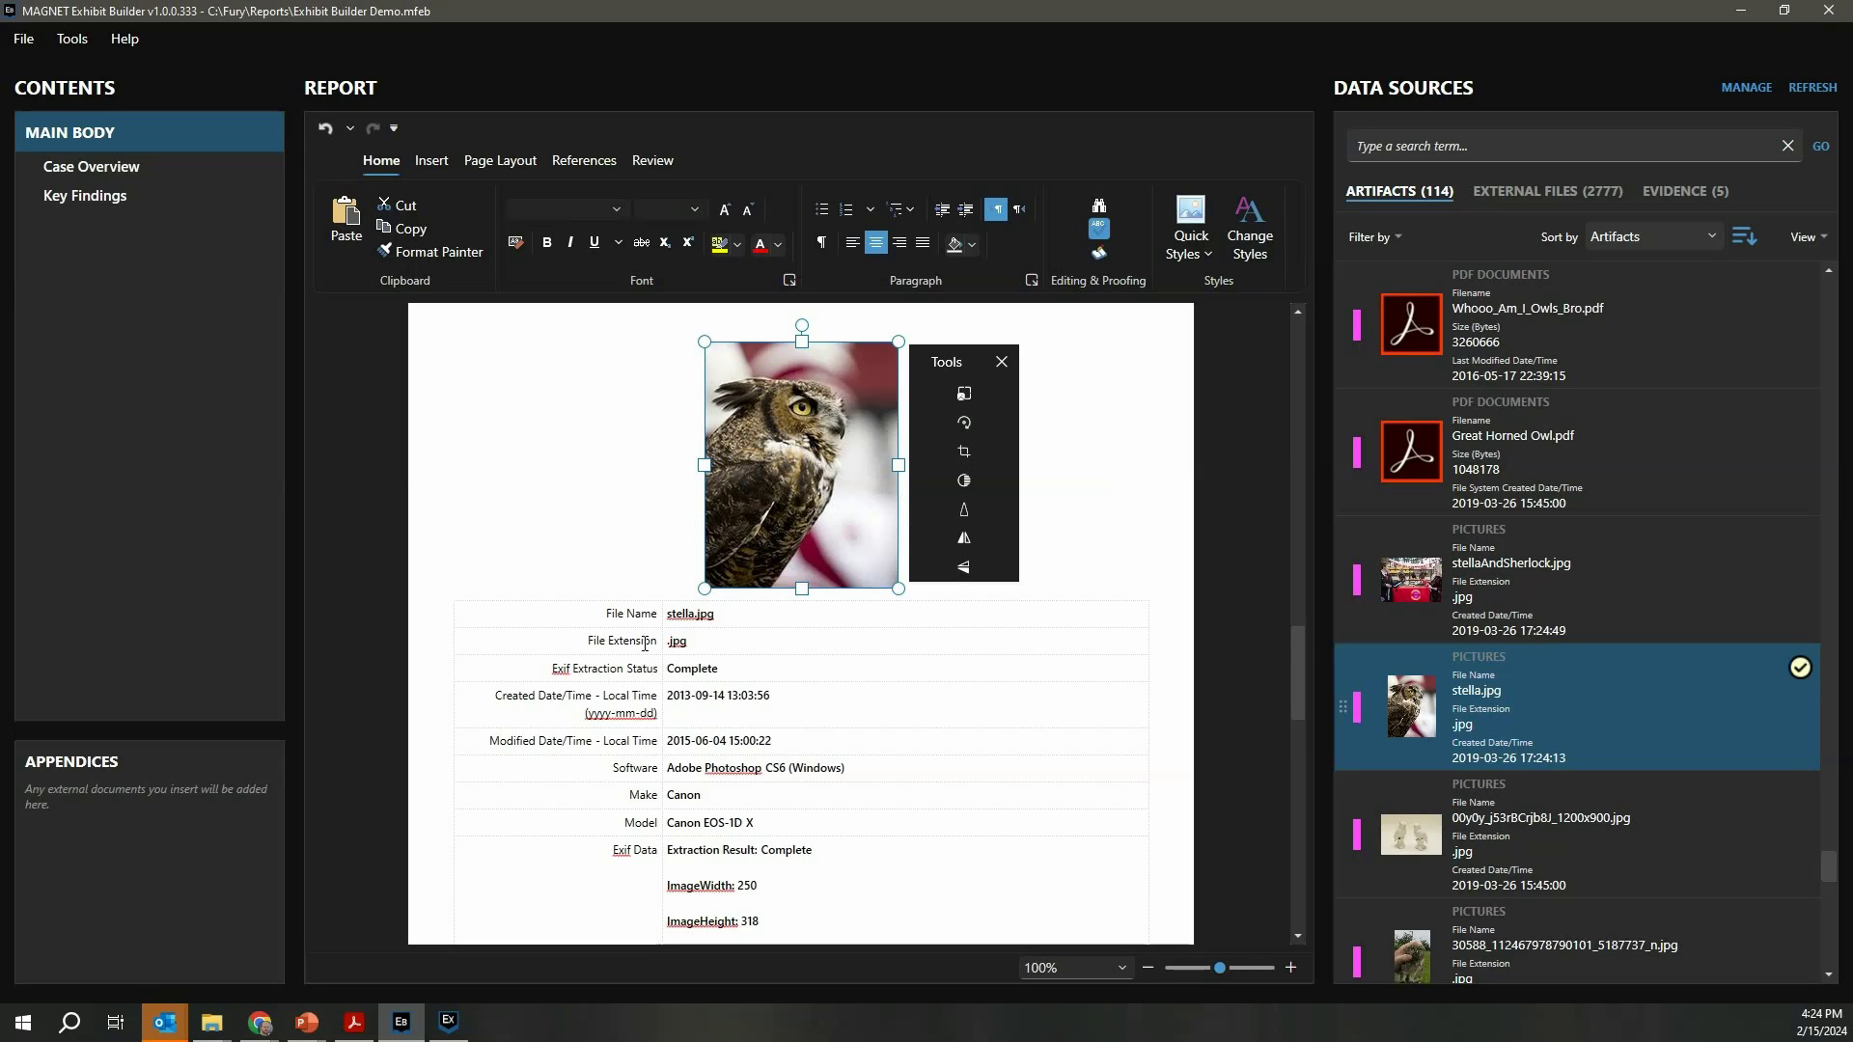
Use Show/hide fragments to hide MD5 Hash, SHA1 Hash and PhotoDNA Hash in the stella.jpg table.
{"action": "left_click", "coordinate": [822, 694]}
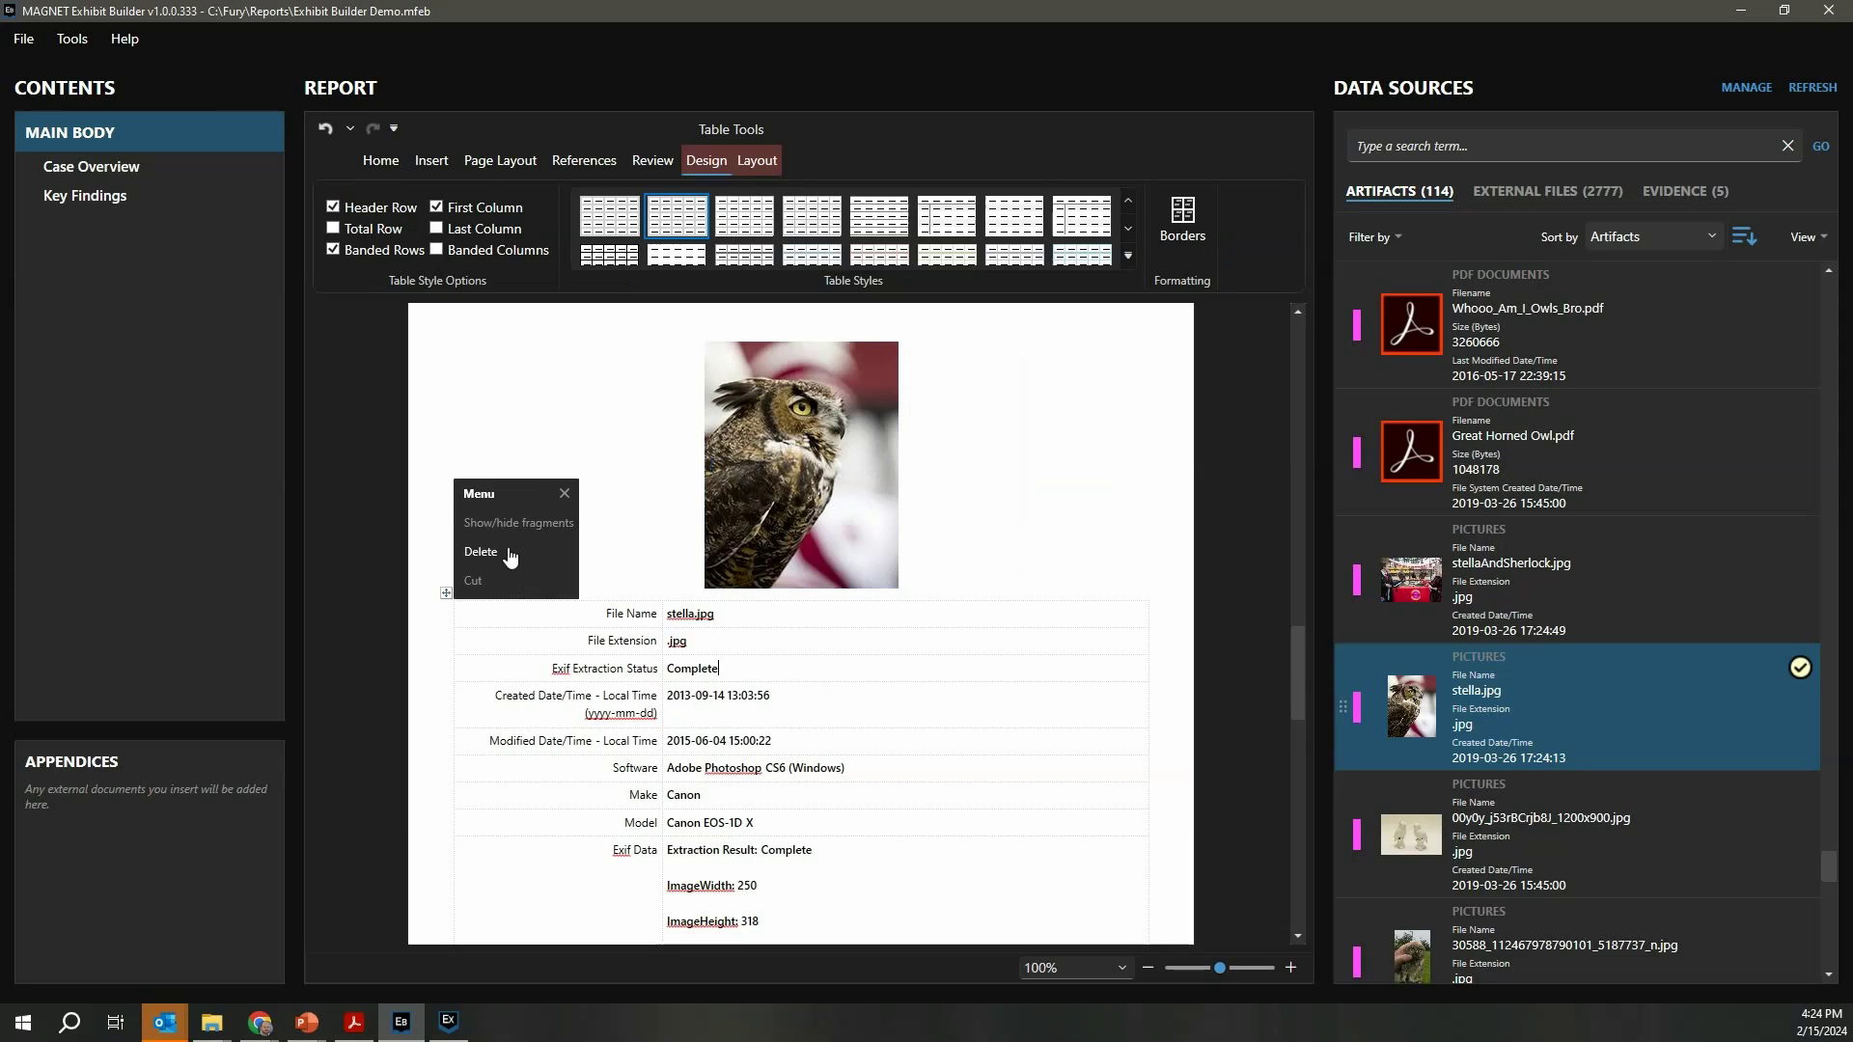
{"action": "left_click", "coordinate": [508, 523]}
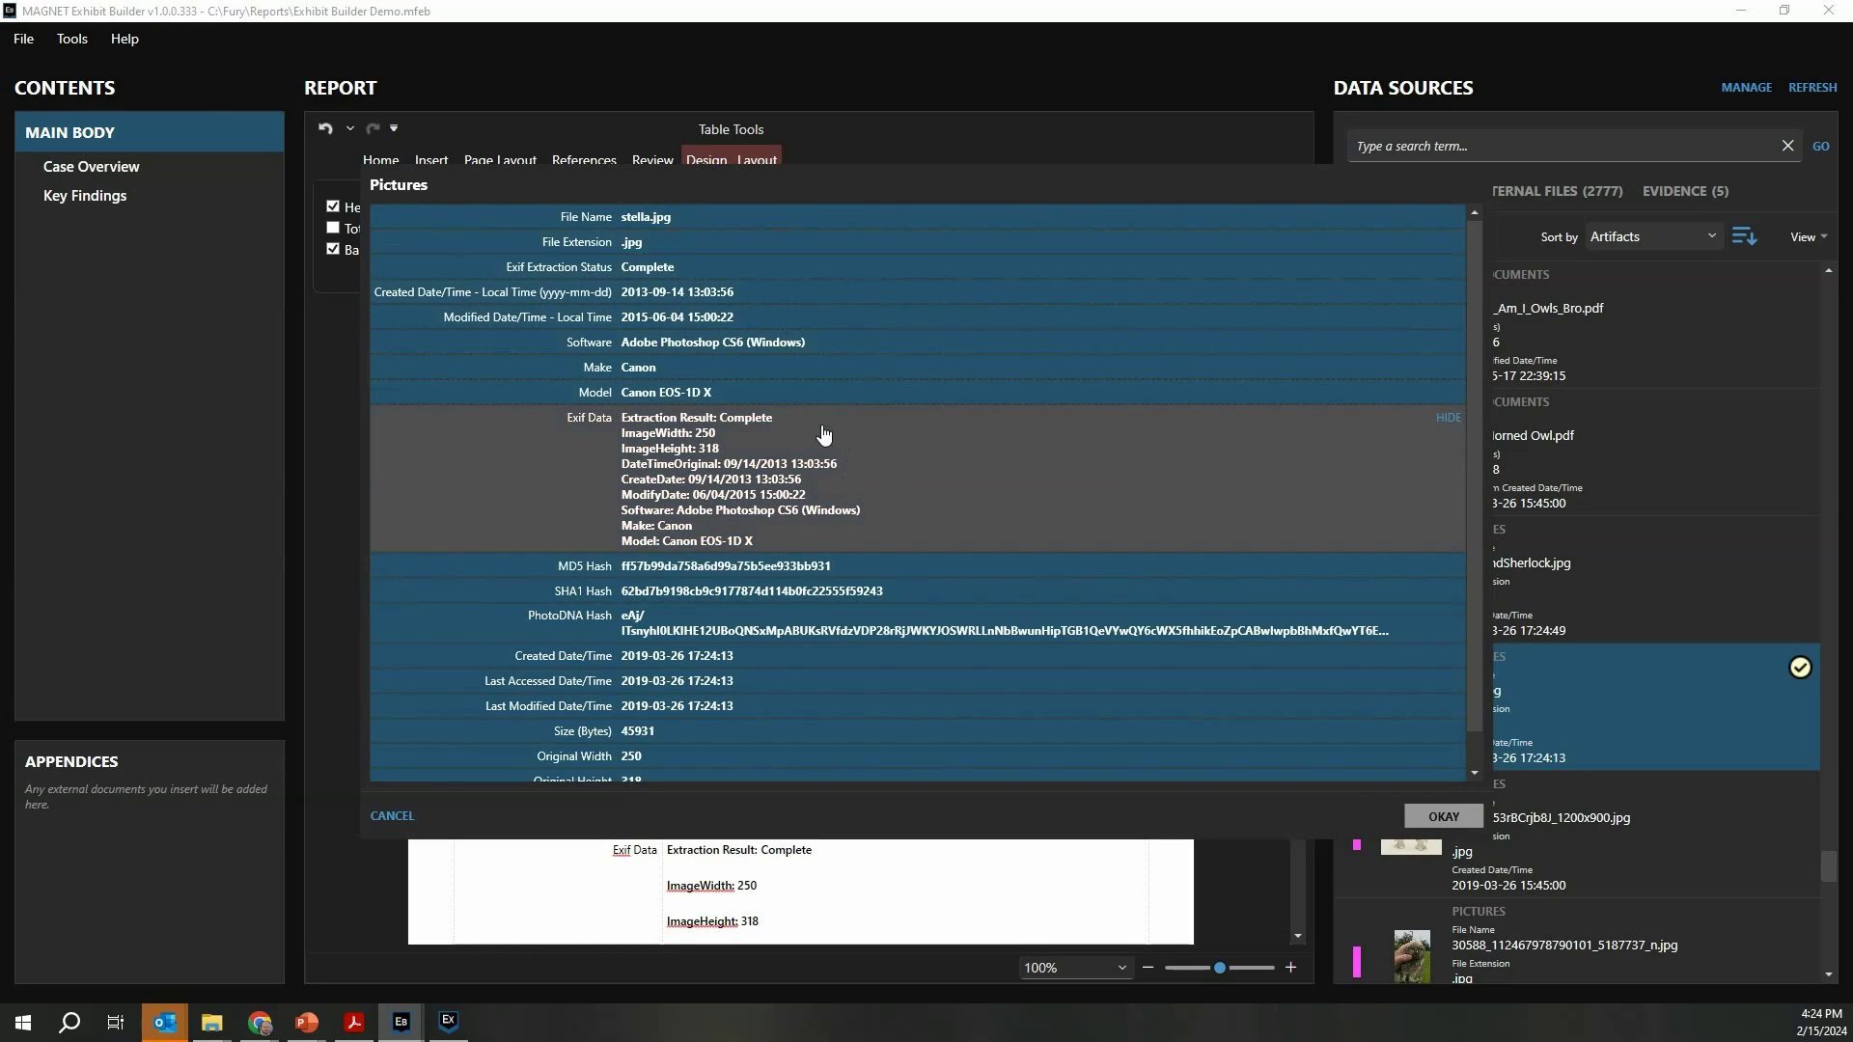
{"action": "left_click", "coordinate": [851, 570]}
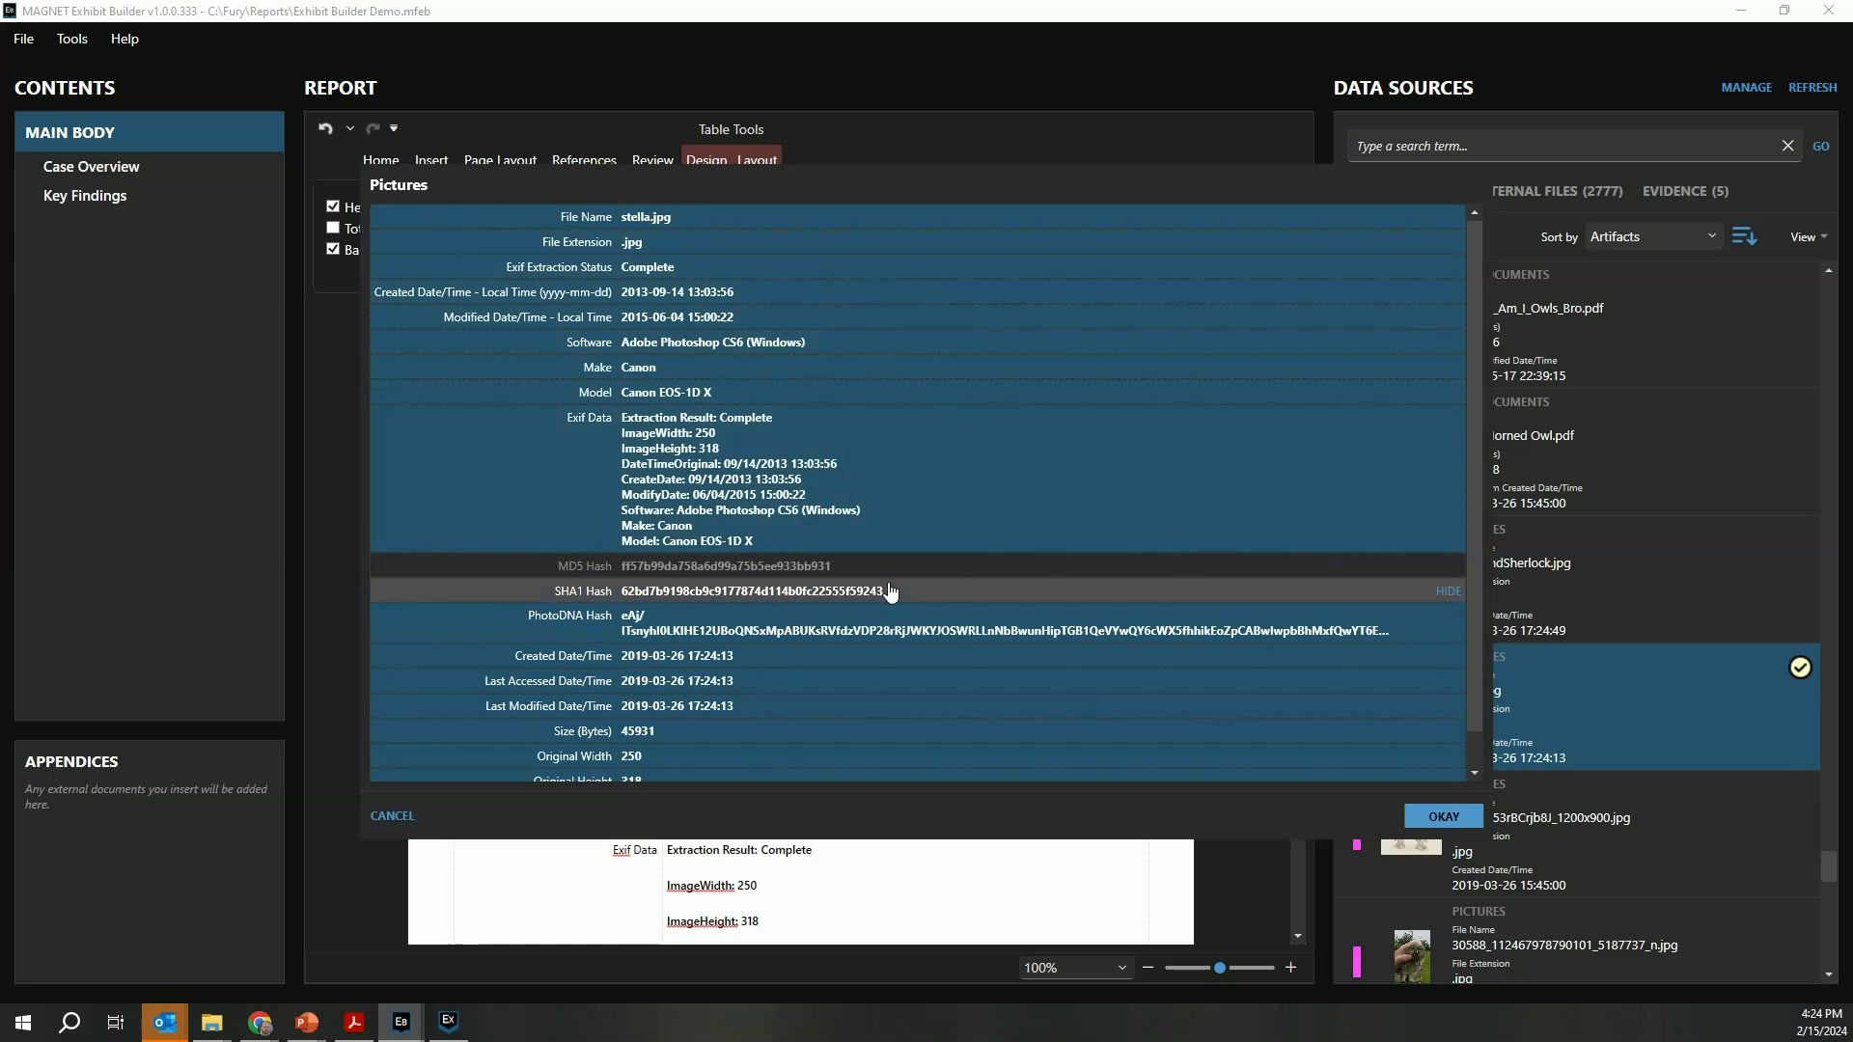
{"action": "left_click", "coordinate": [890, 591]}
{"action": "left_click", "coordinate": [915, 618]}
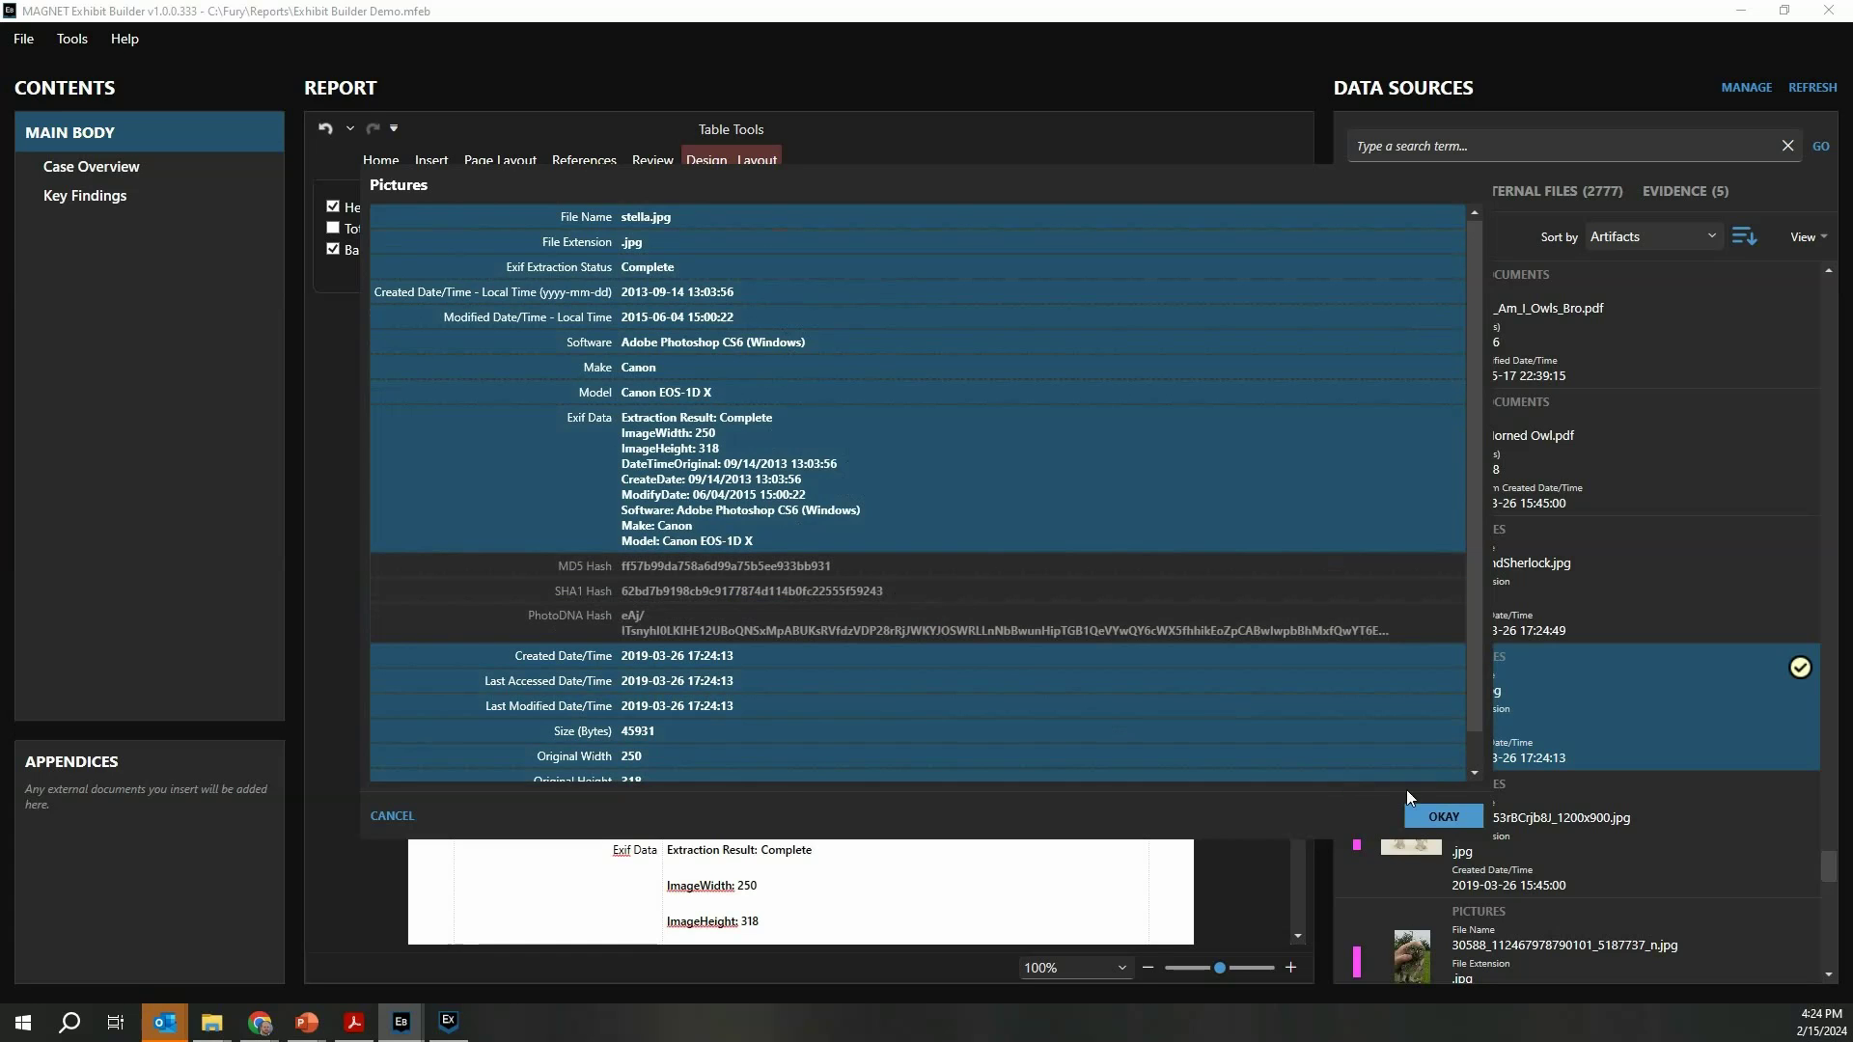
{"action": "left_click", "coordinate": [1436, 815]}
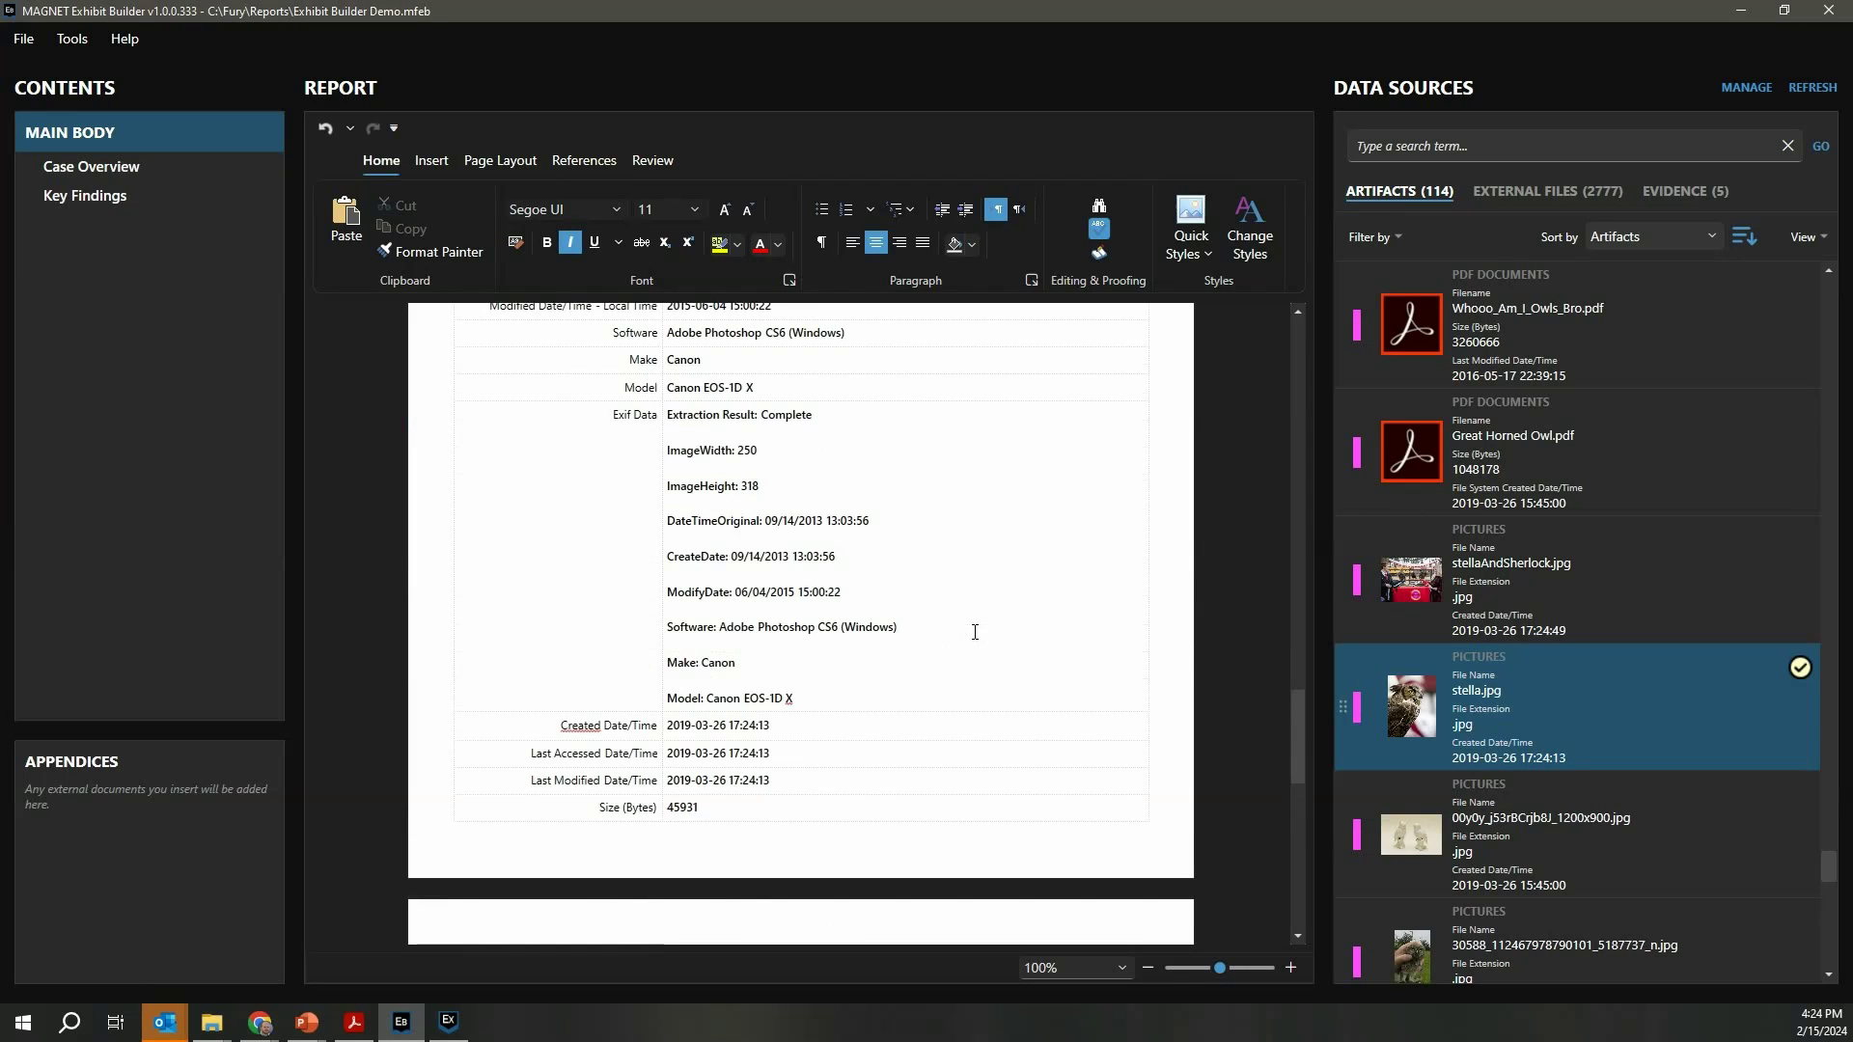
{"action": "scroll", "coordinate": [973, 628], "scroll_direction": "up", "scroll_amount": 4}
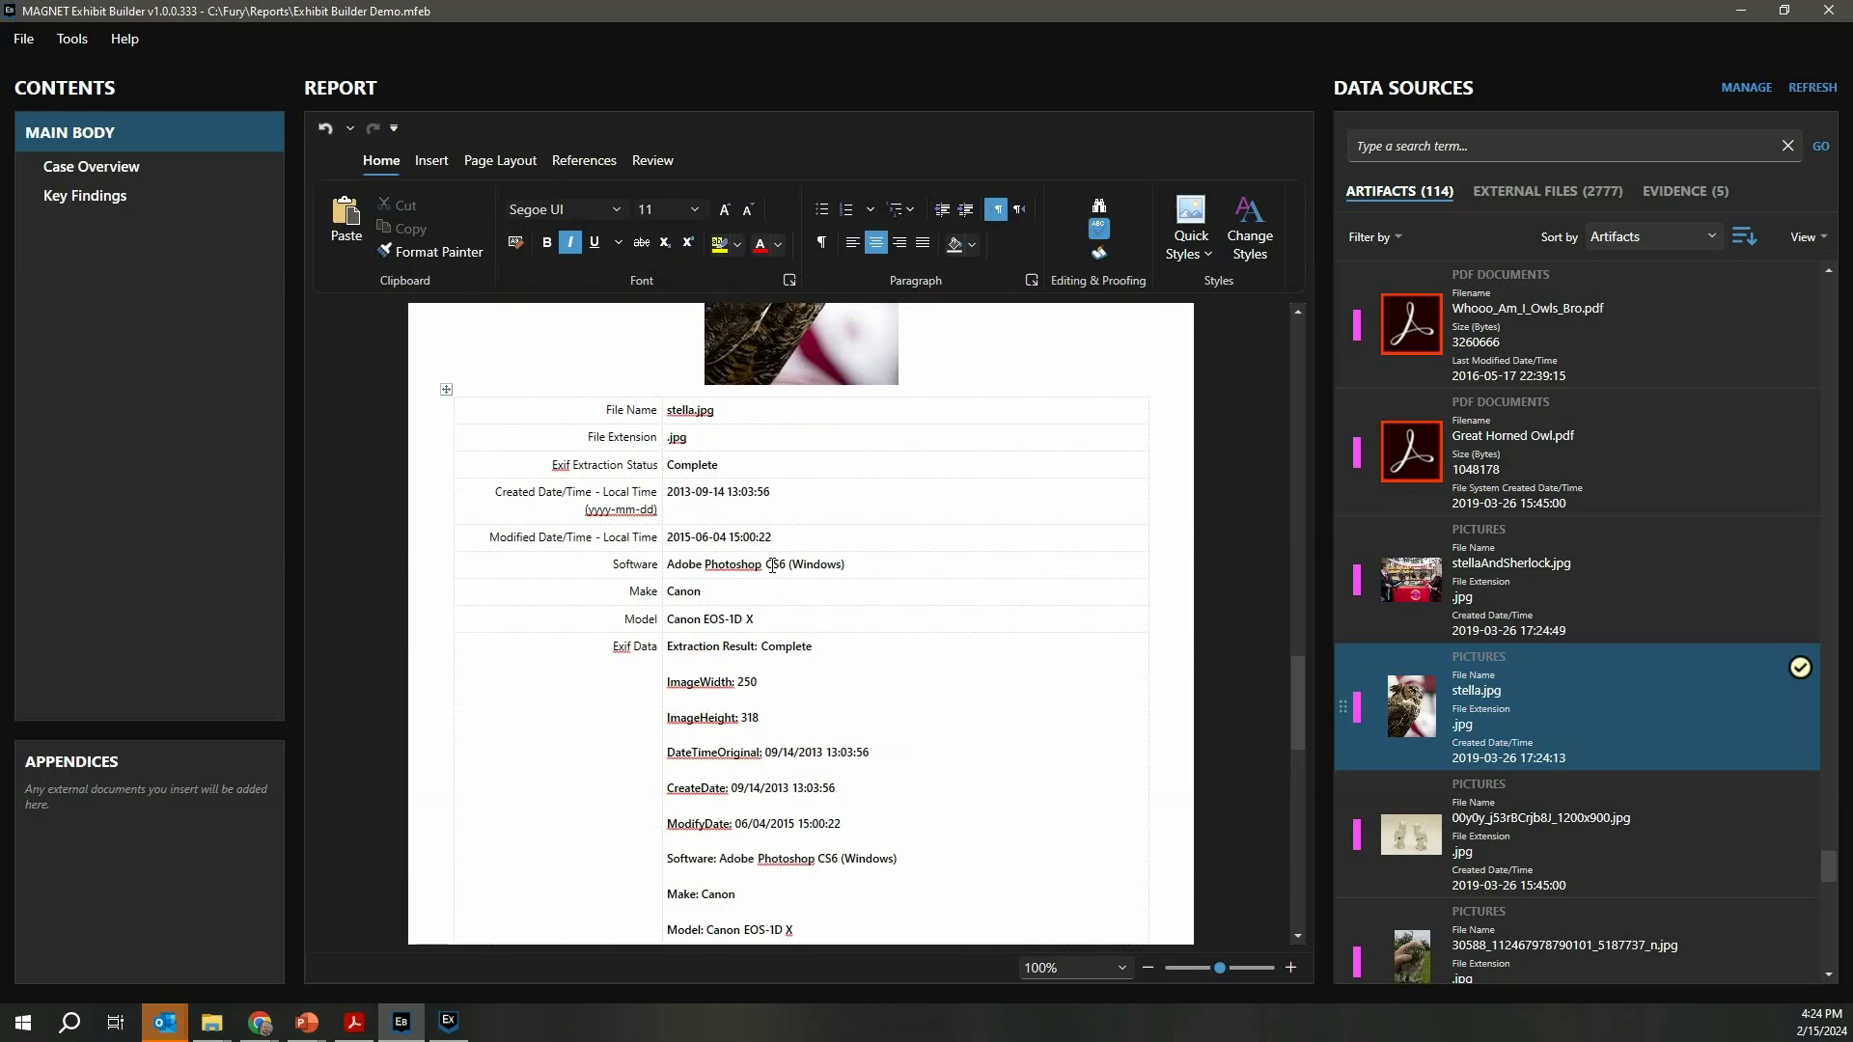
{"action": "scroll", "coordinate": [772, 564], "scroll_direction": "up", "scroll_amount": 6}
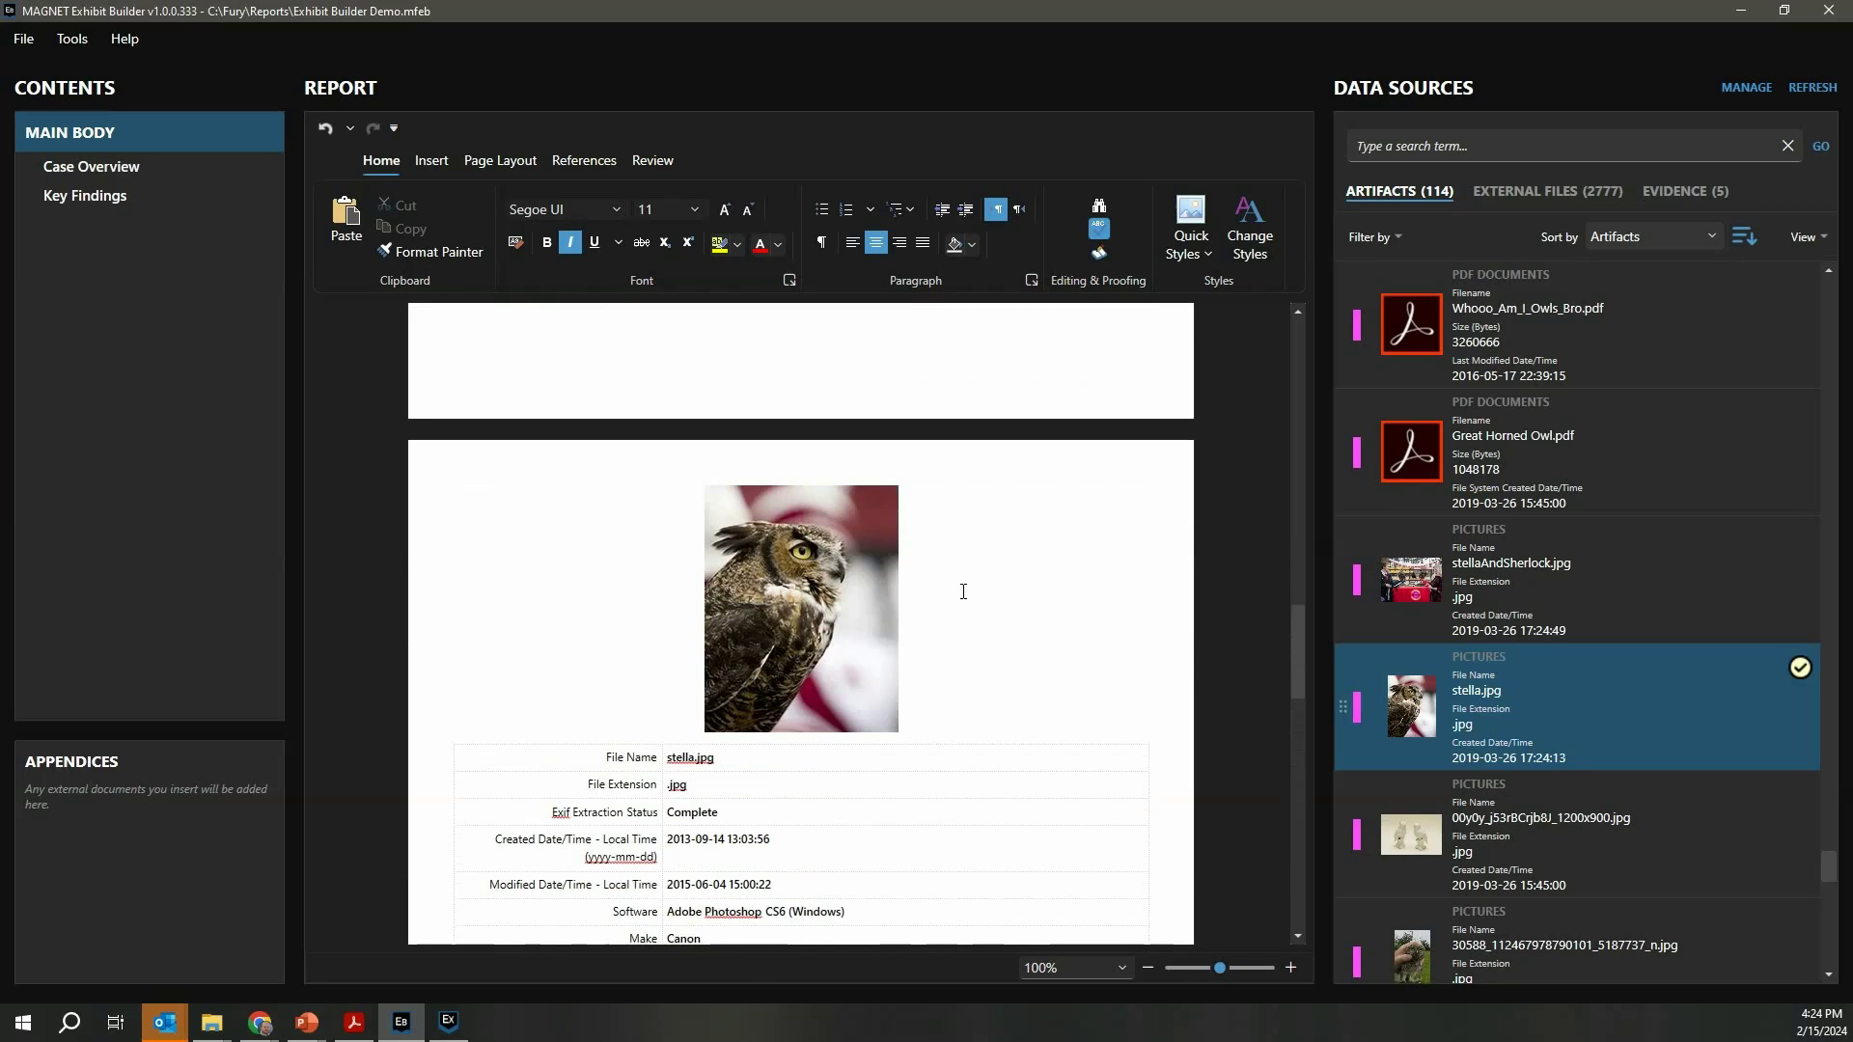
{"action": "scroll", "coordinate": [936, 579], "scroll_direction": "down", "scroll_amount": 9}
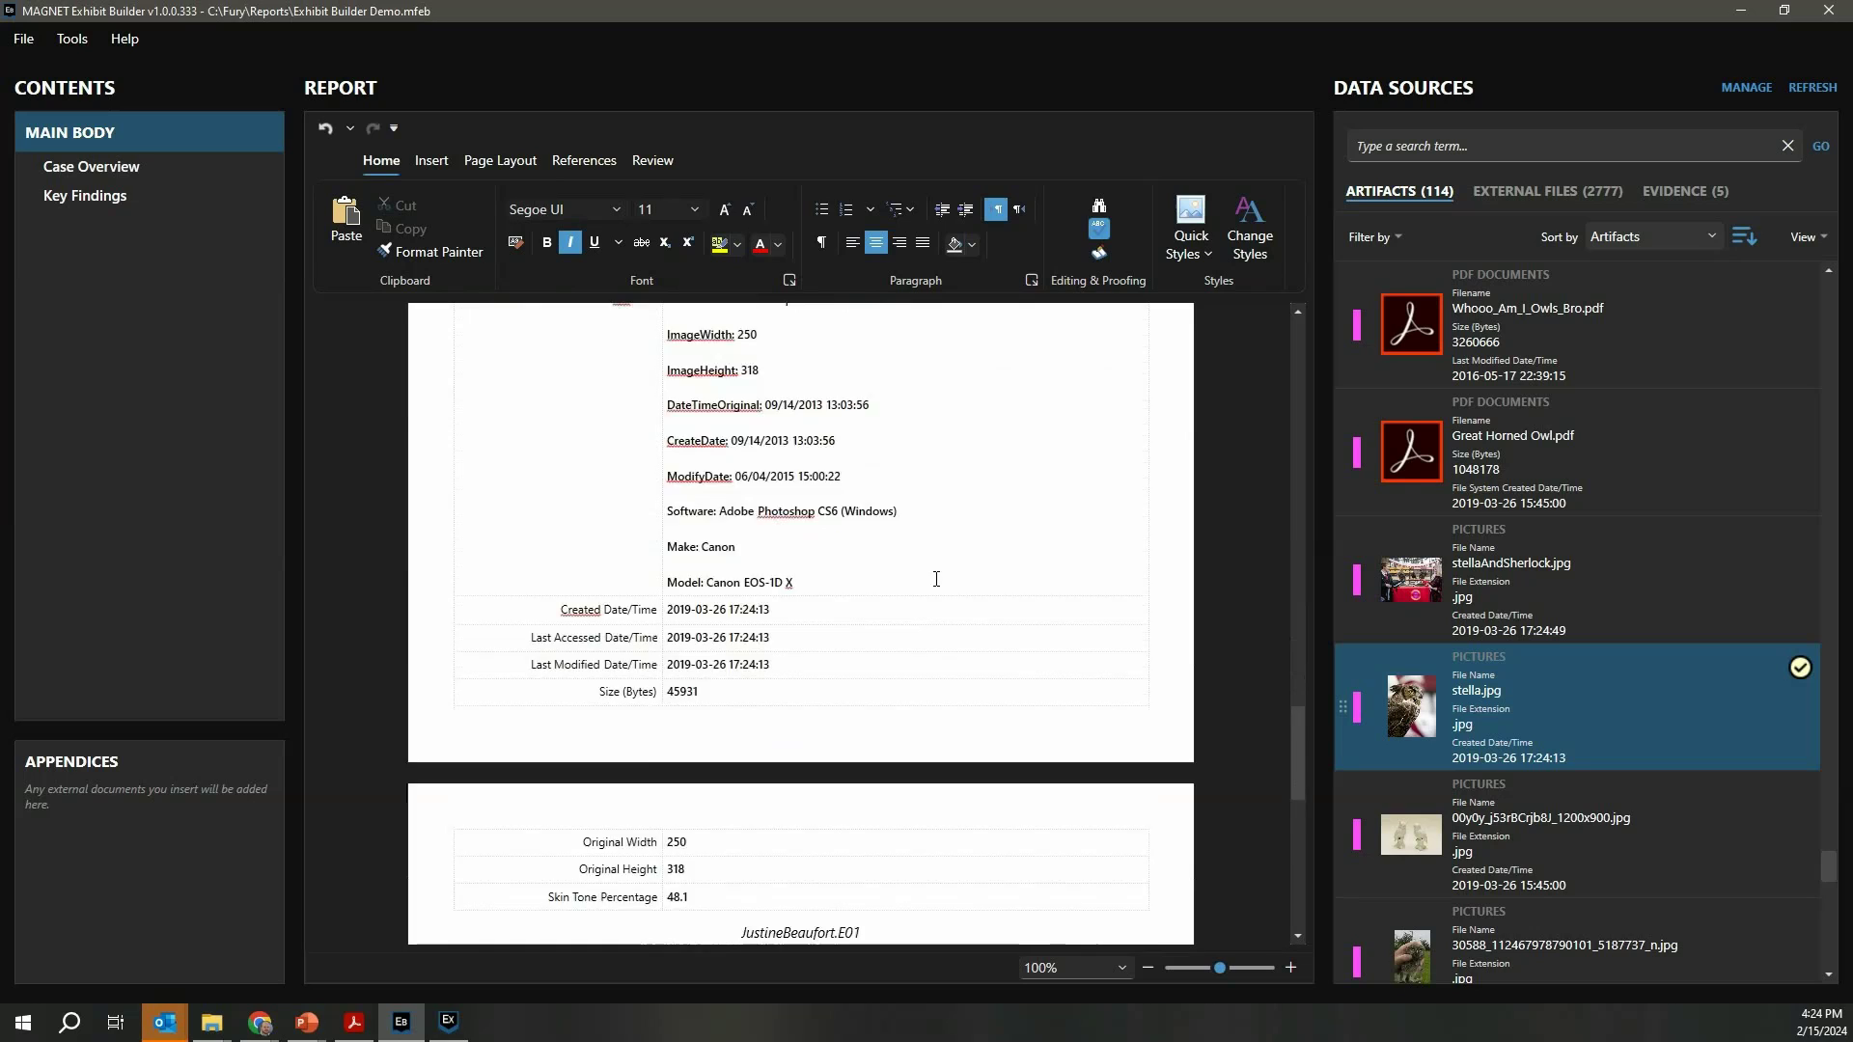
{"action": "scroll", "coordinate": [937, 580], "scroll_direction": "down", "scroll_amount": 8}
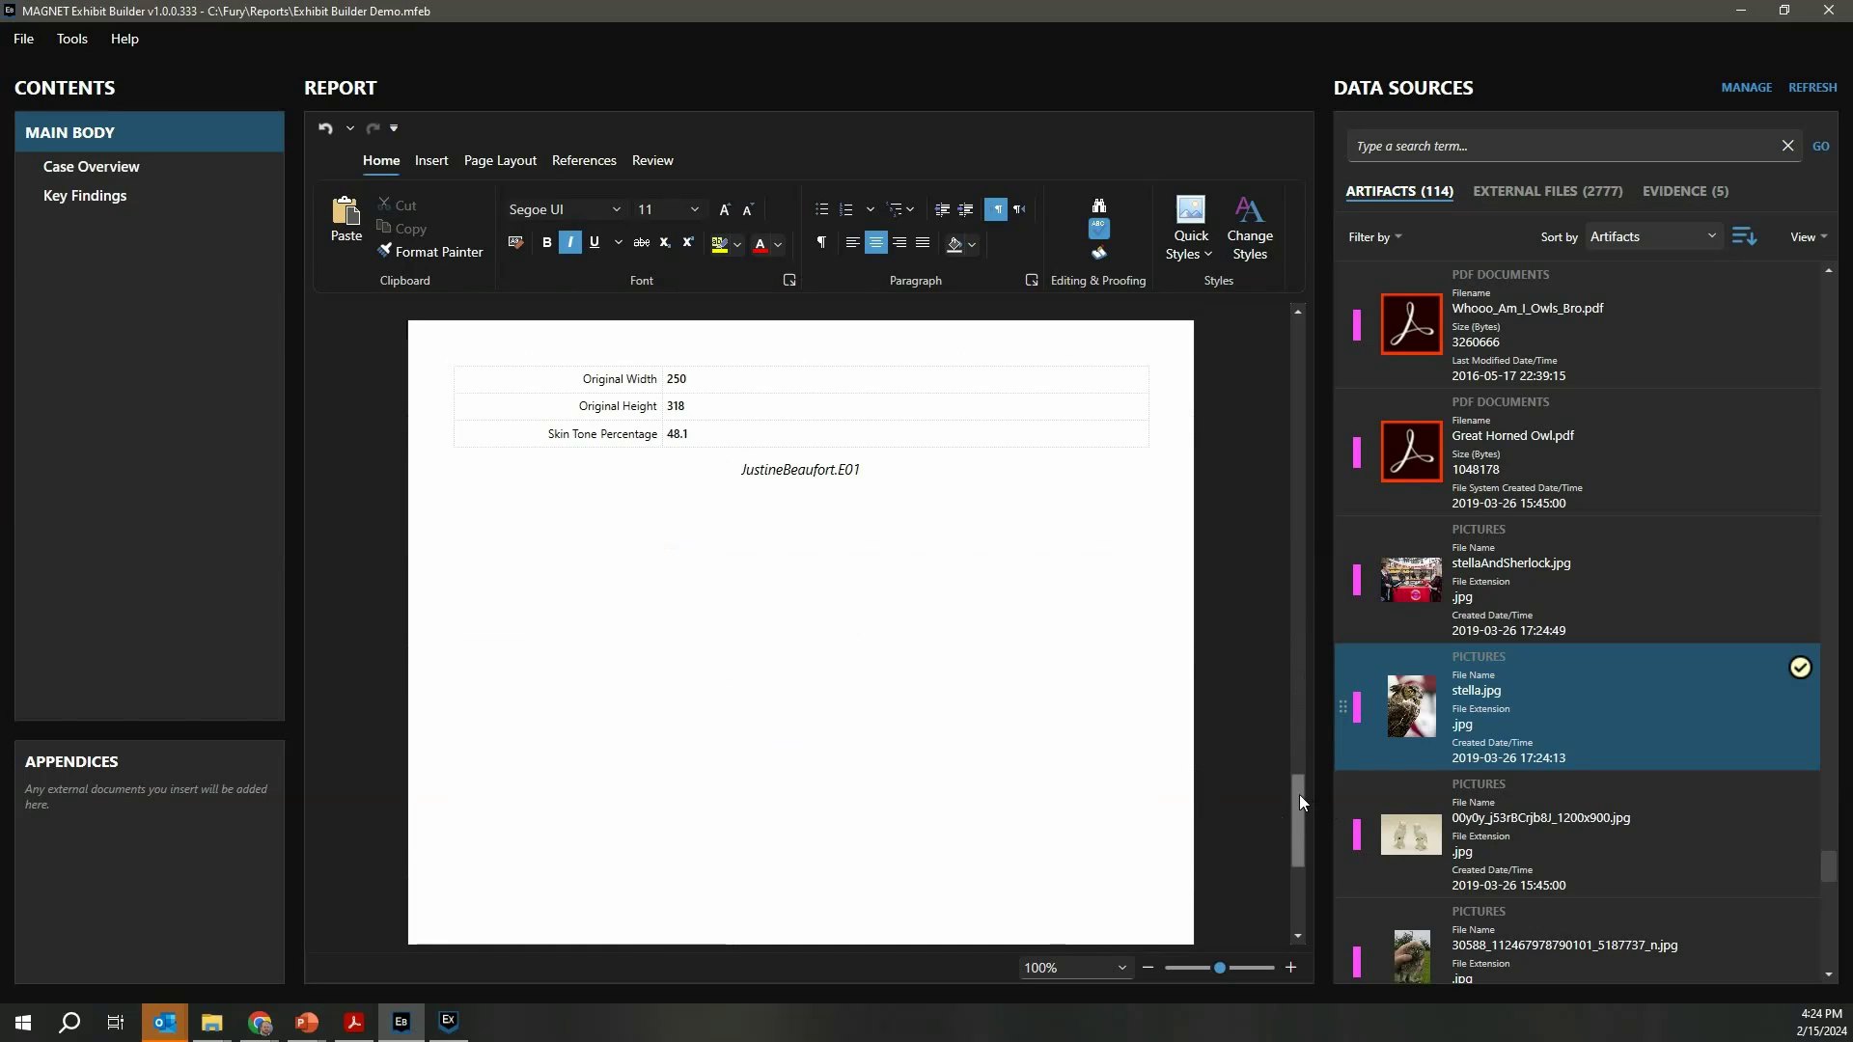
{"action": "left_click_drag", "start_coordinate": [1299, 795], "coordinate": [1278, 337]}
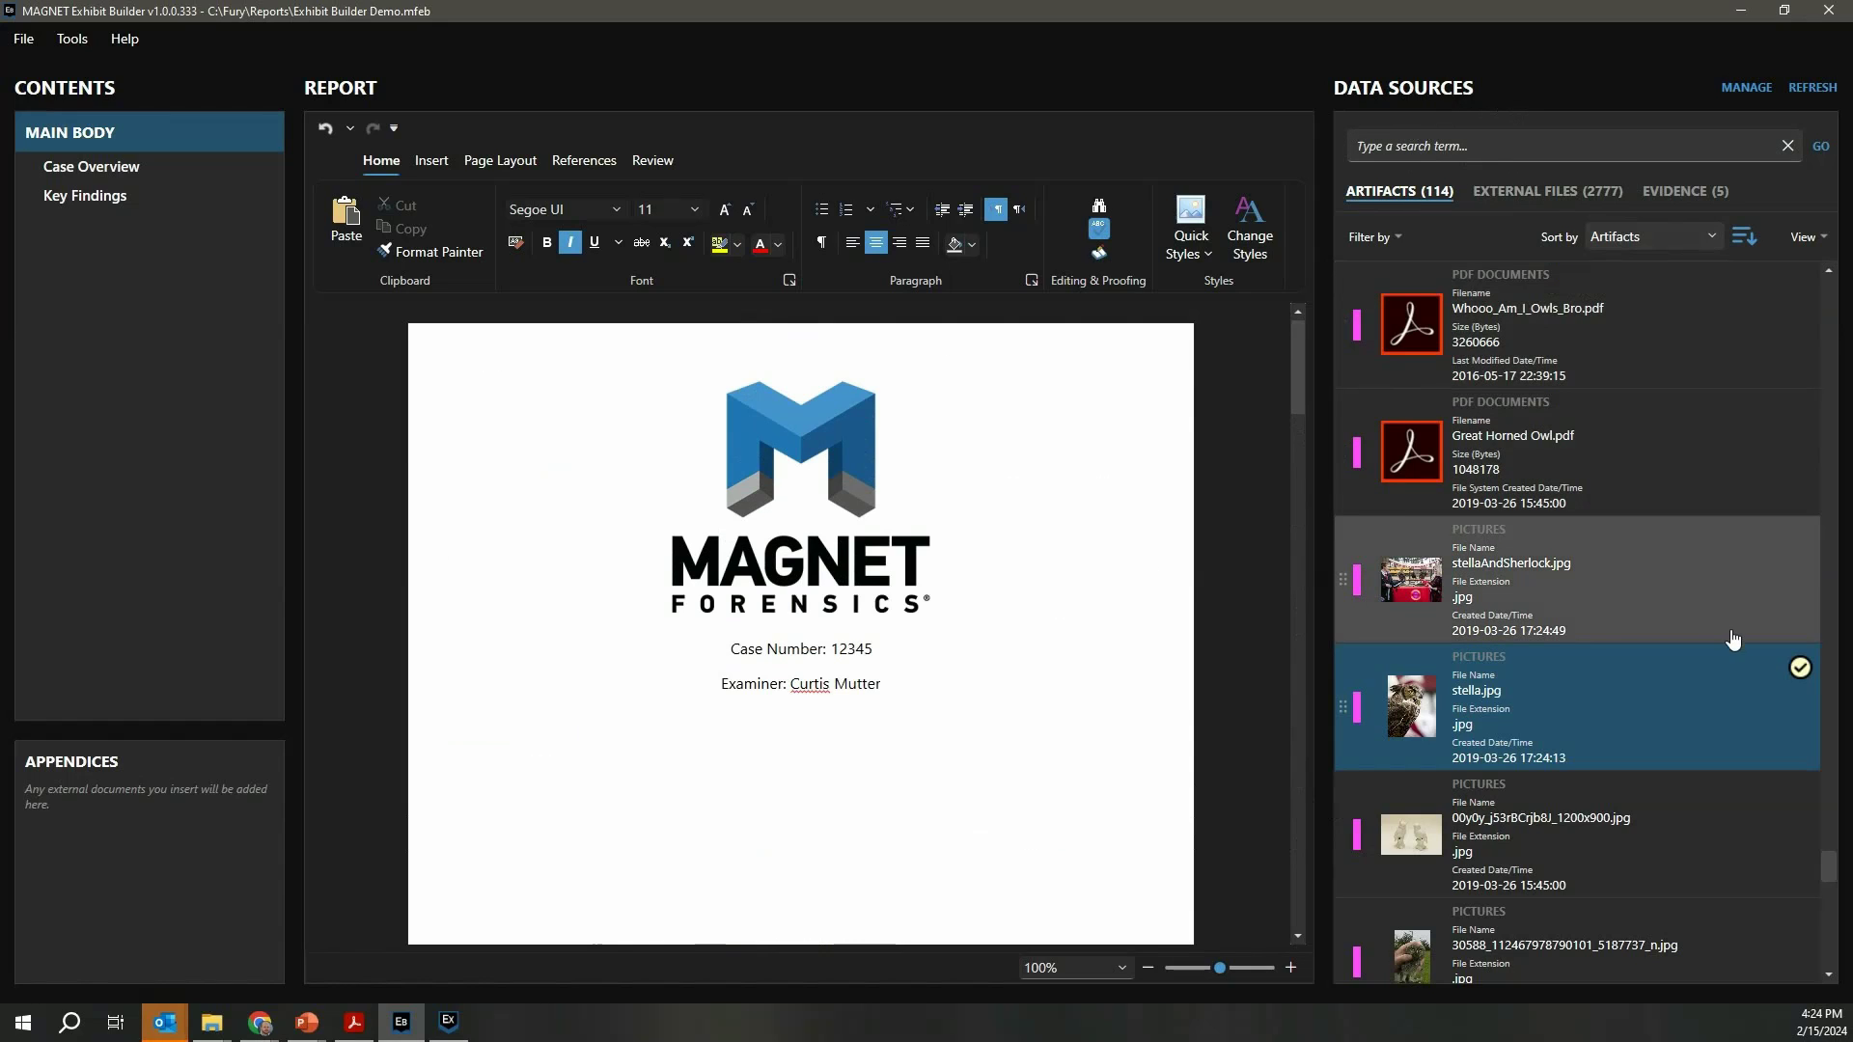
{"action": "mouse_move", "coordinate": [1726, 637]}
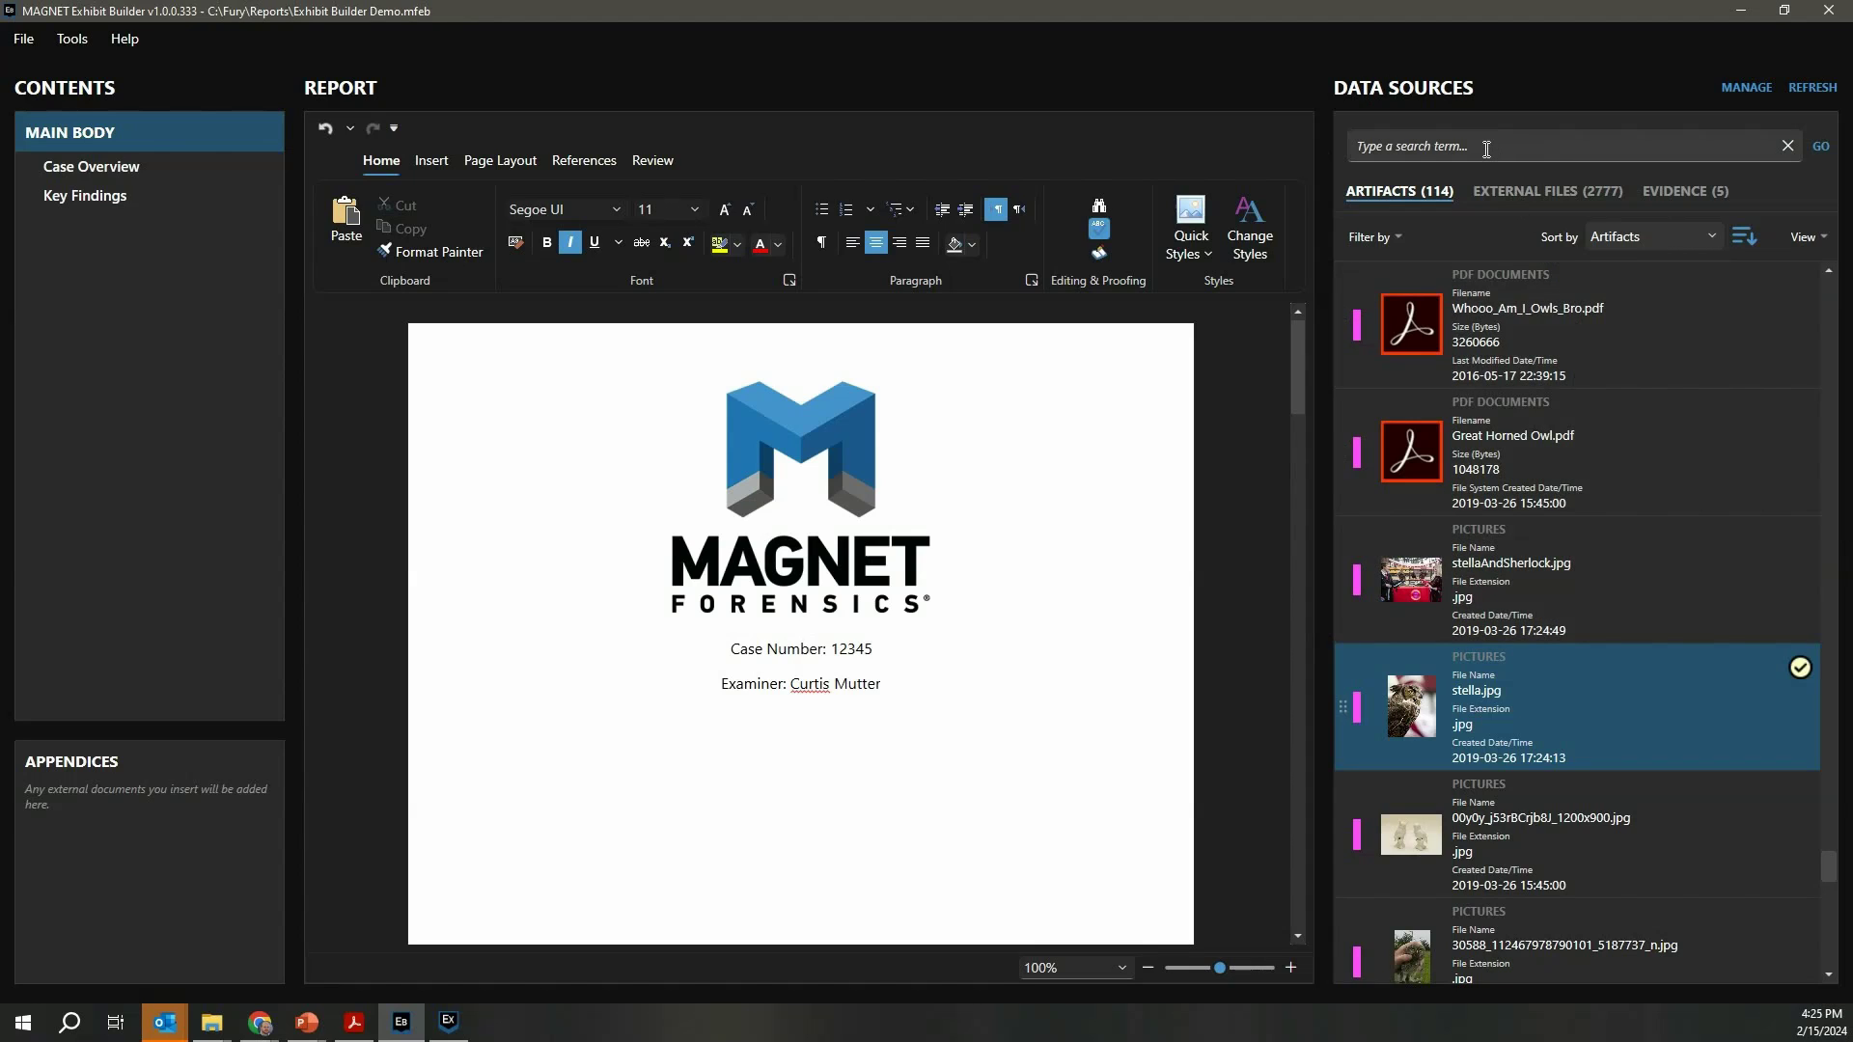
{"action": "left_click", "coordinate": [1486, 150]}
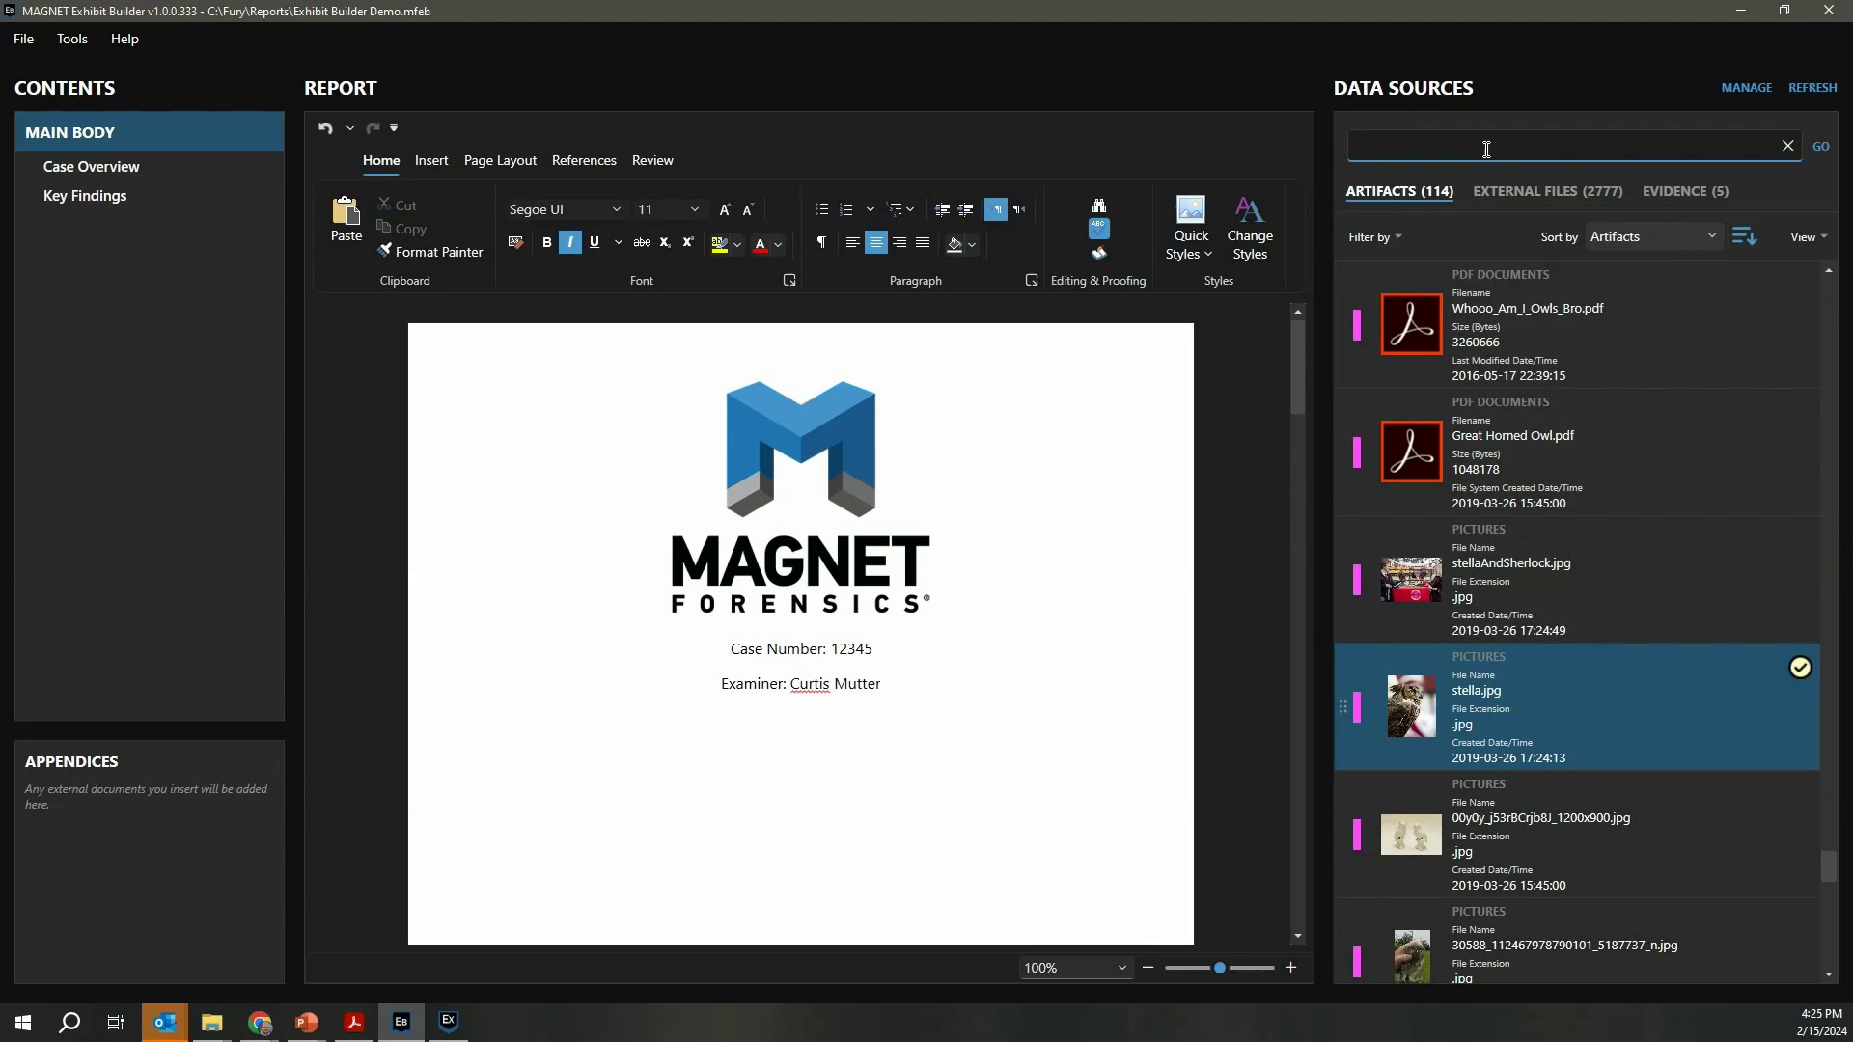
{"action": "type", "text": "owl"}
{"action": "key", "text": "Return"}
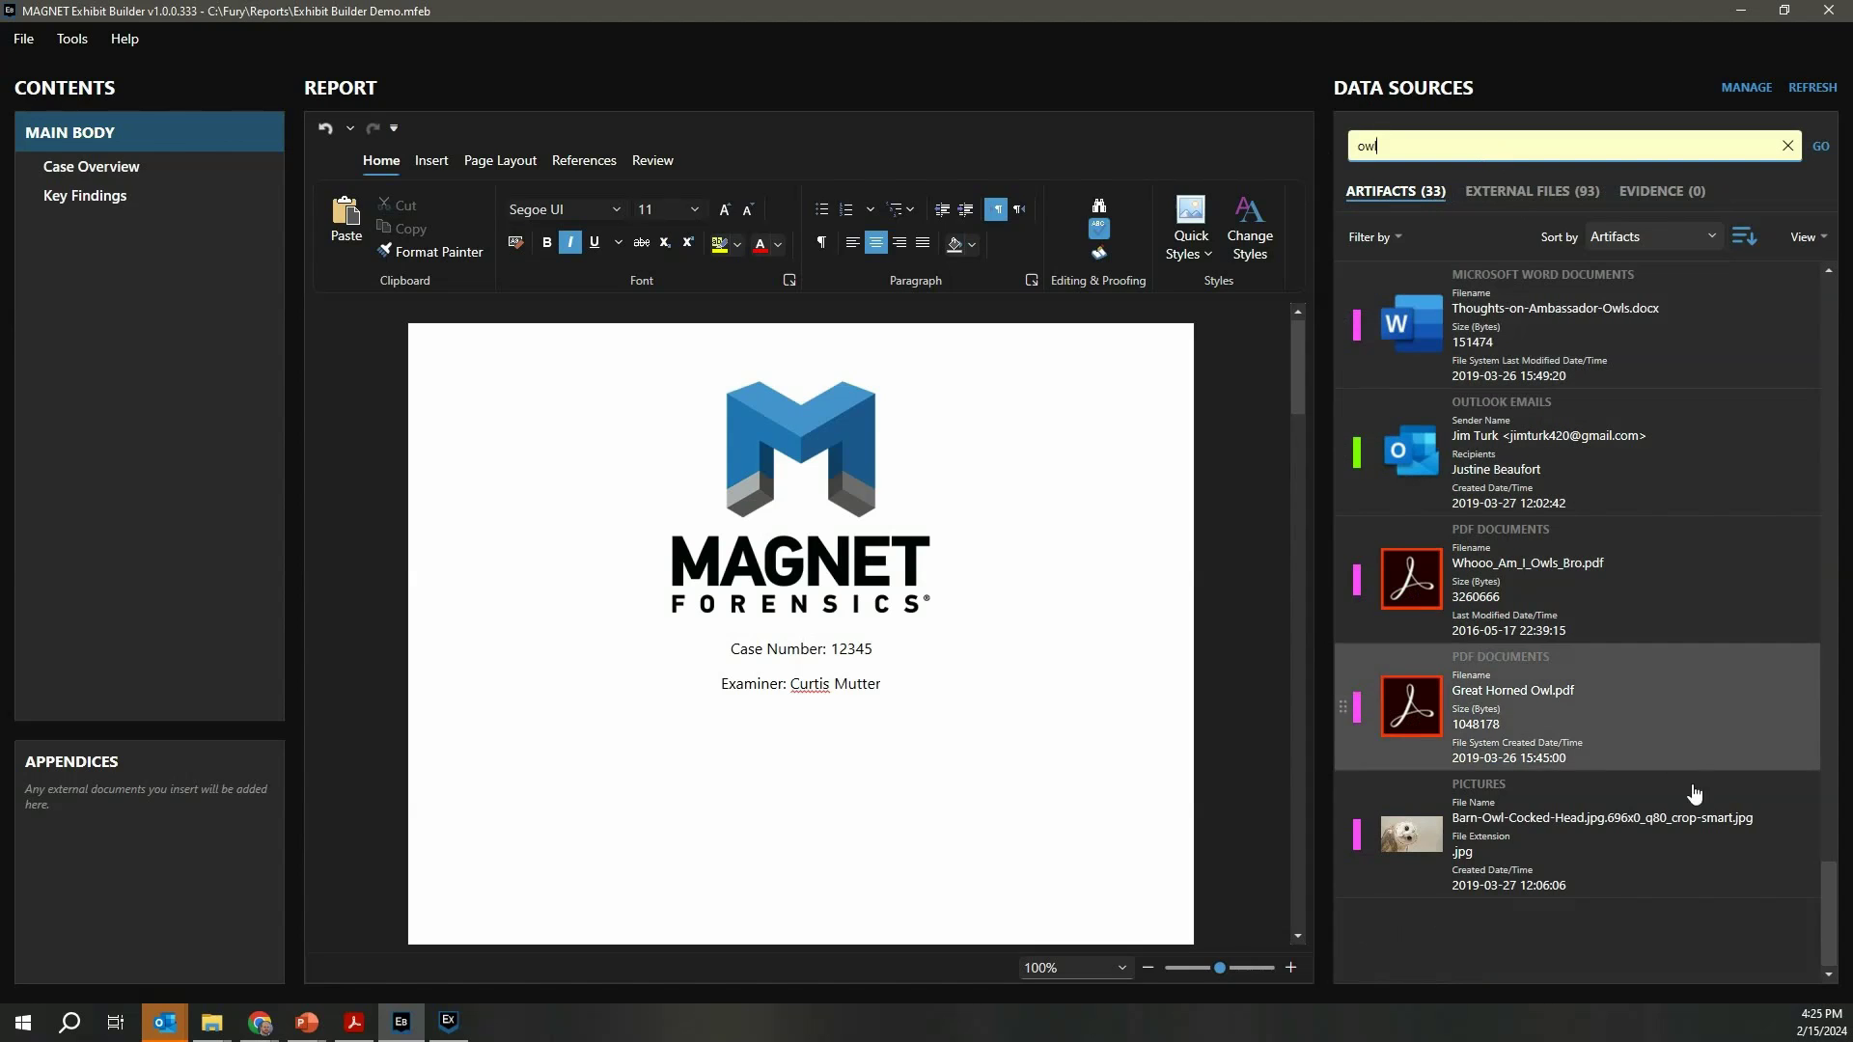
{"action": "left_click_drag", "start_coordinate": [1821, 890], "coordinate": [1820, 784]}
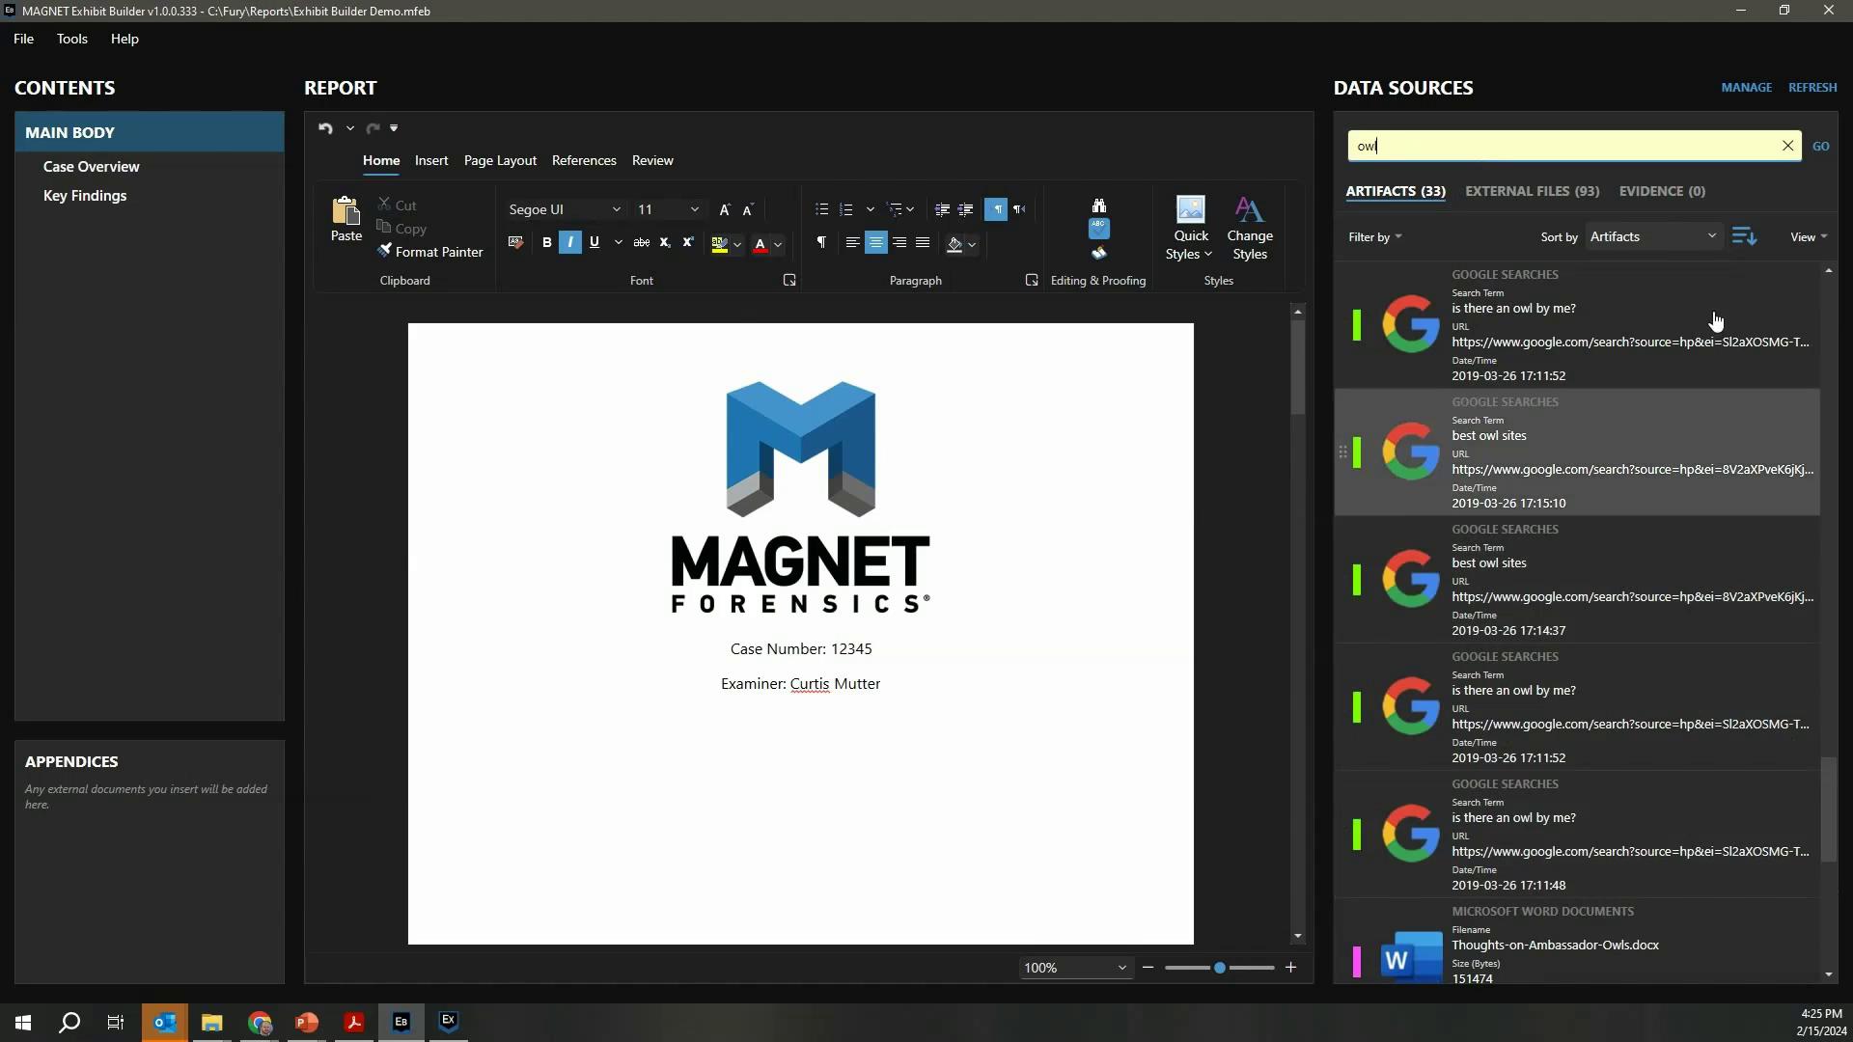
Clear the owl search and filter artifacts to the Report tag and Pictures type, showing five images.
{"action": "left_click", "coordinate": [1783, 147]}
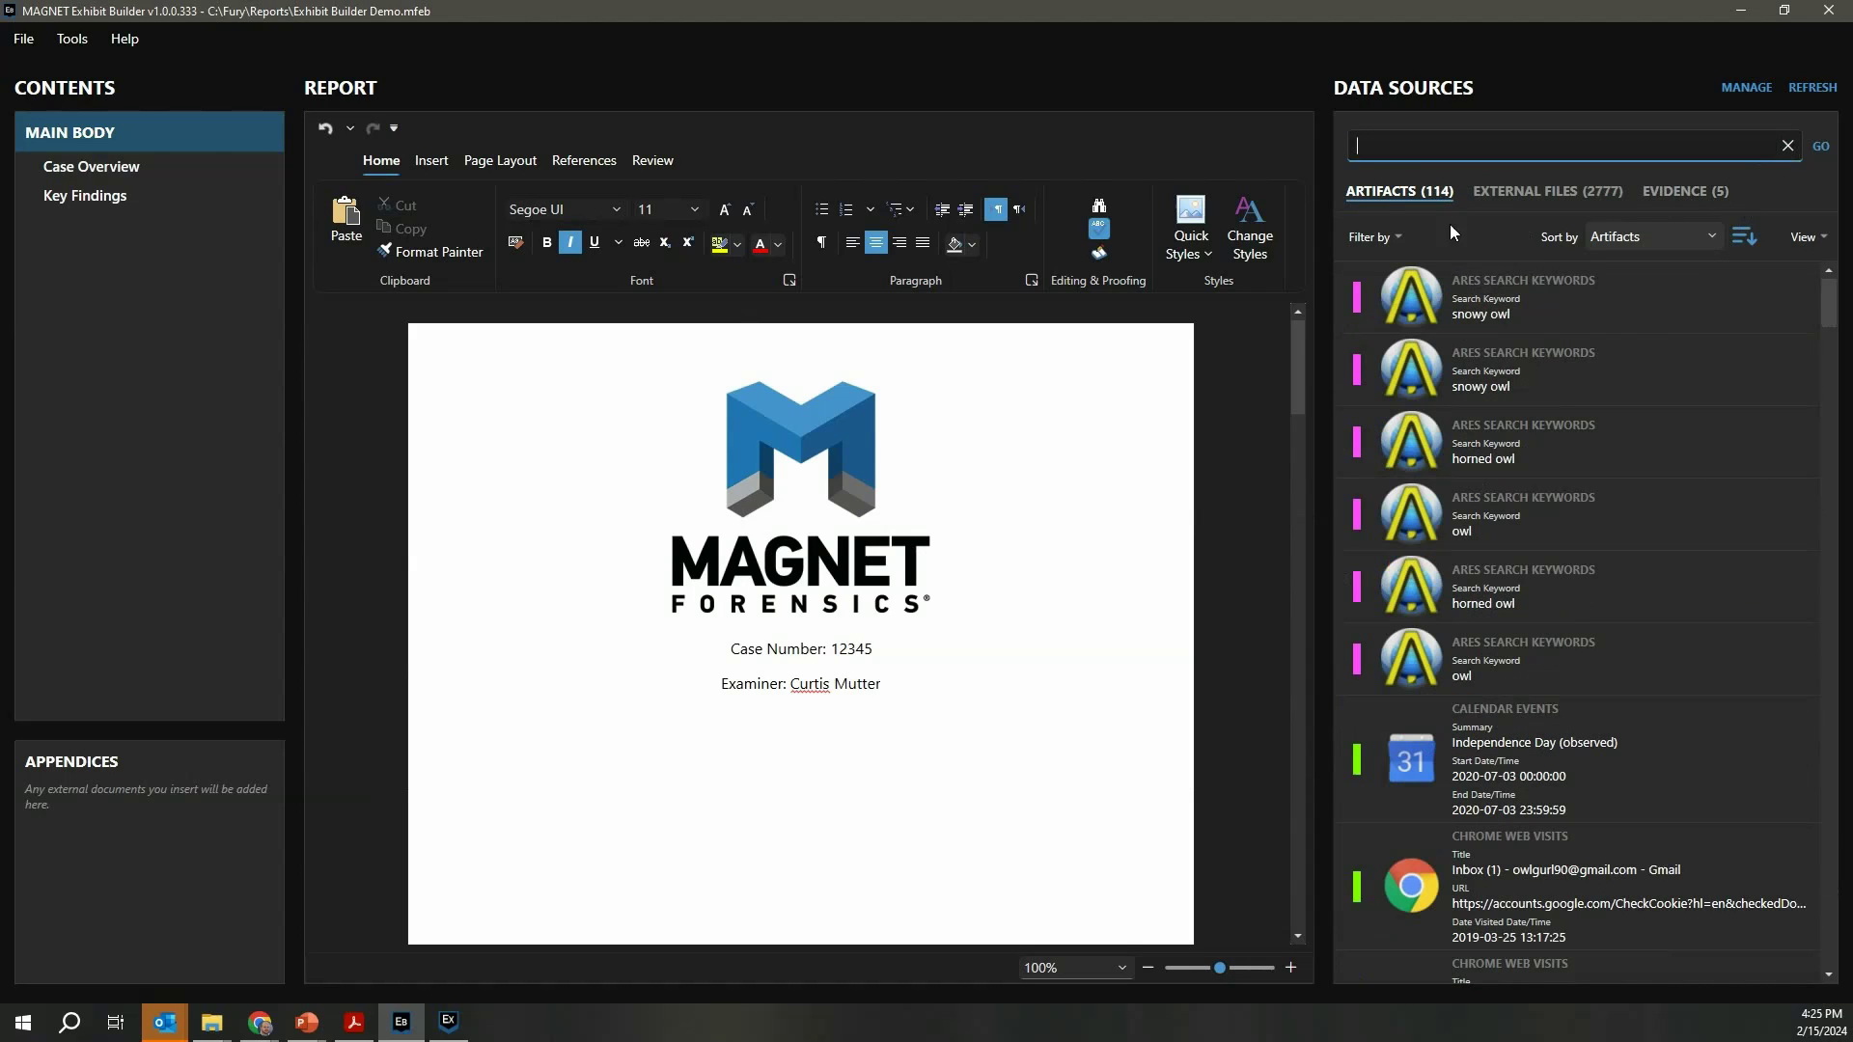
{"action": "left_click", "coordinate": [1396, 240]}
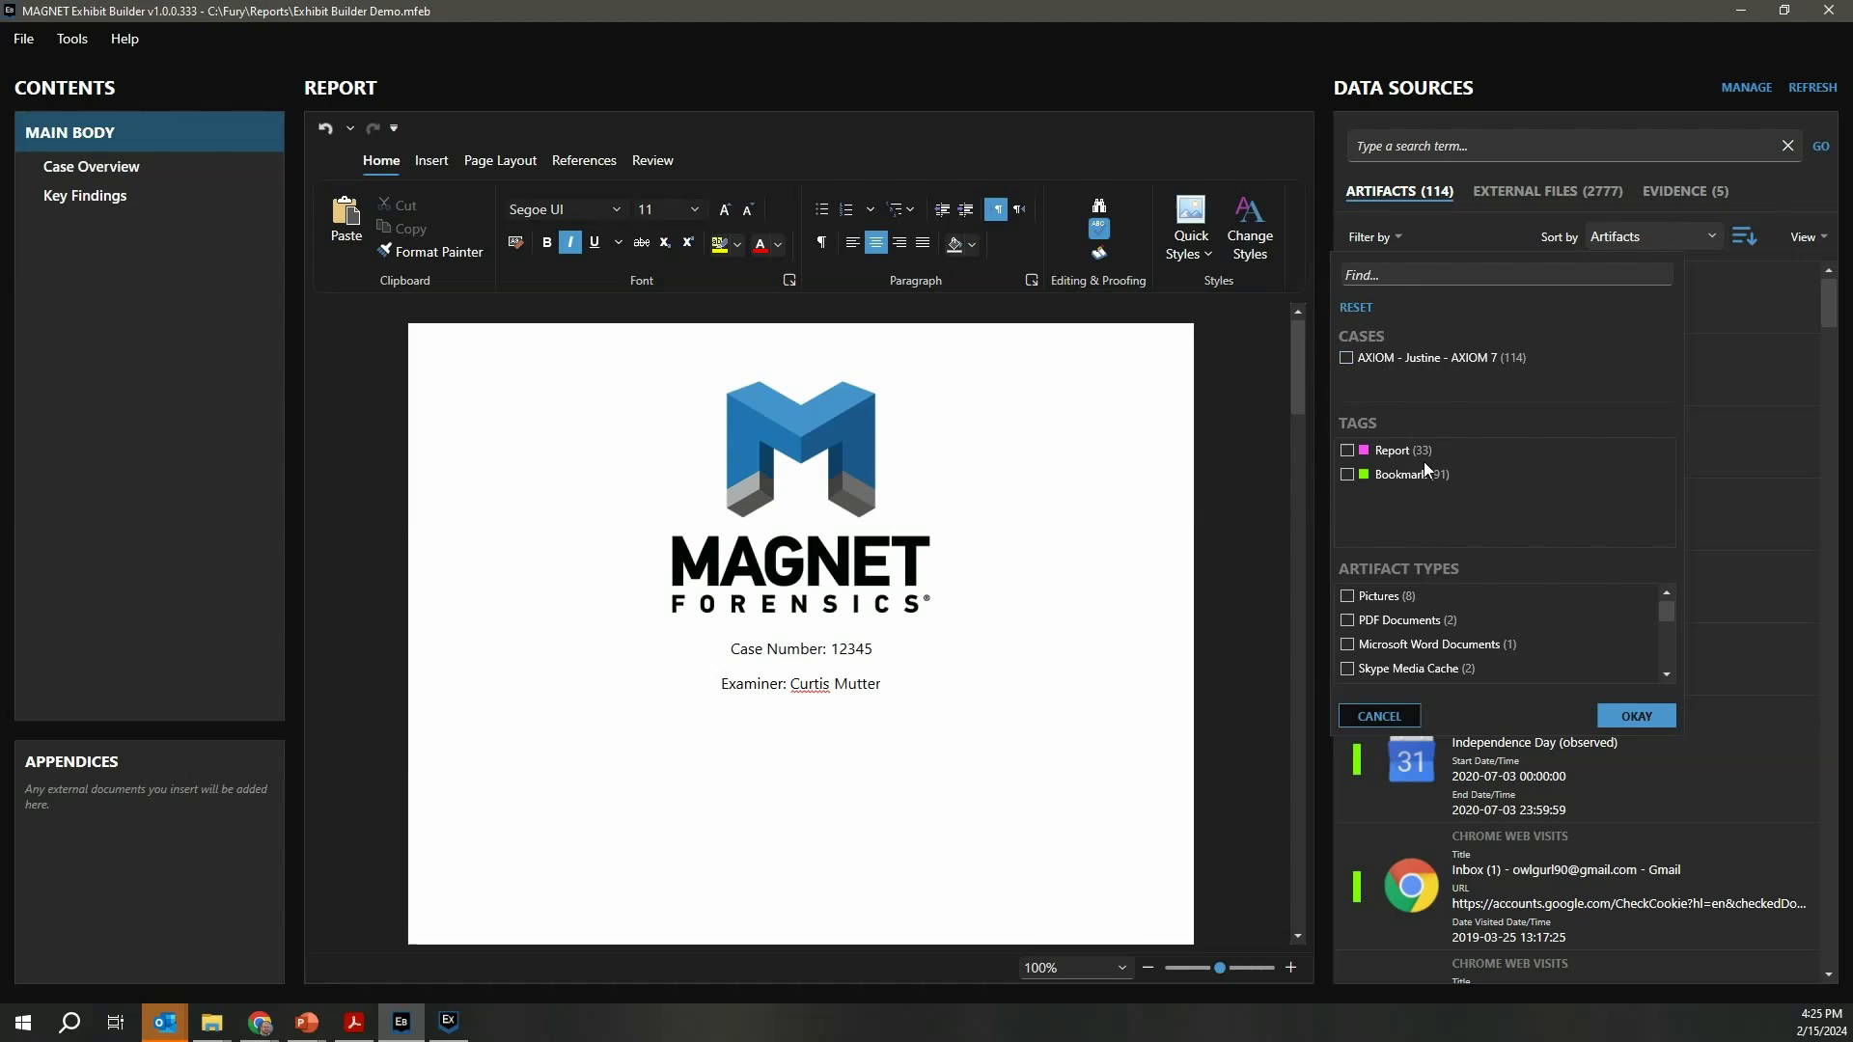
{"action": "left_click", "coordinate": [1347, 451]}
{"action": "left_click", "coordinate": [1348, 597]}
{"action": "left_click", "coordinate": [1635, 716]}
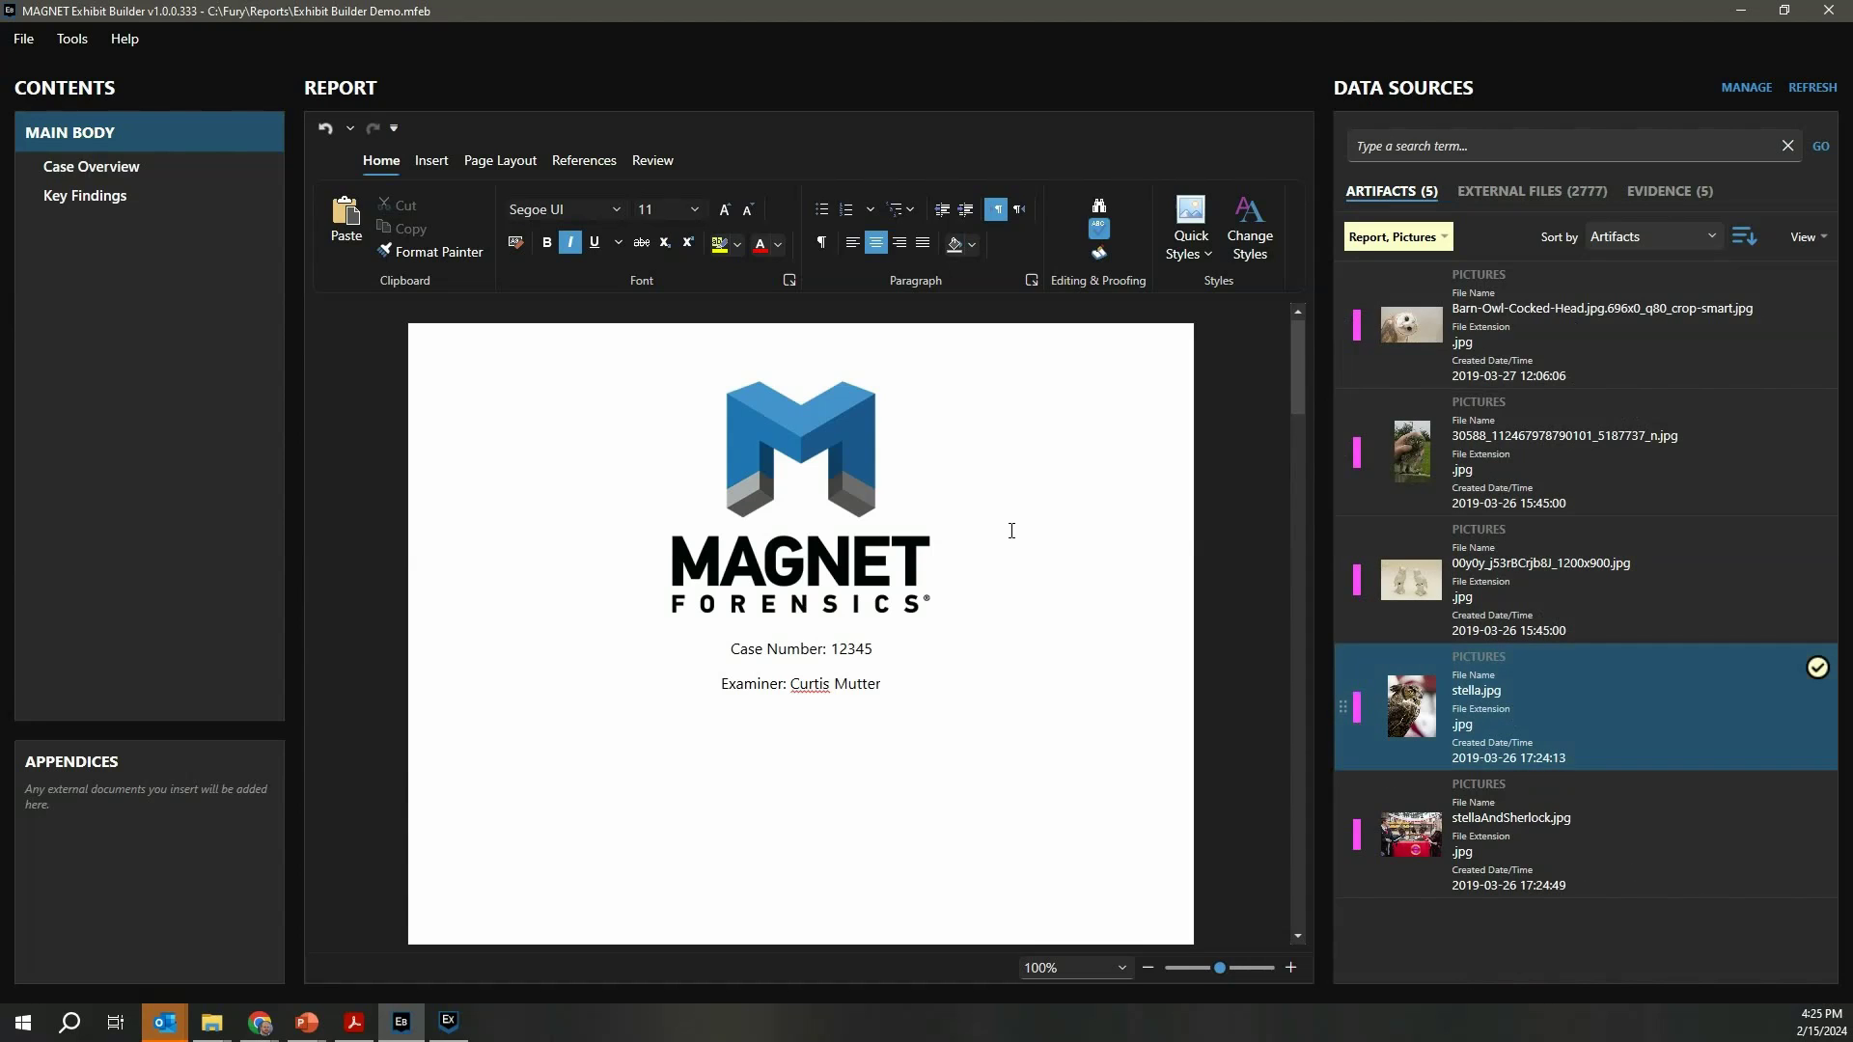
{"action": "scroll", "coordinate": [1011, 531], "scroll_direction": "down", "scroll_amount": 3}
{"action": "scroll", "coordinate": [1117, 492], "scroll_direction": "down", "scroll_amount": 12}
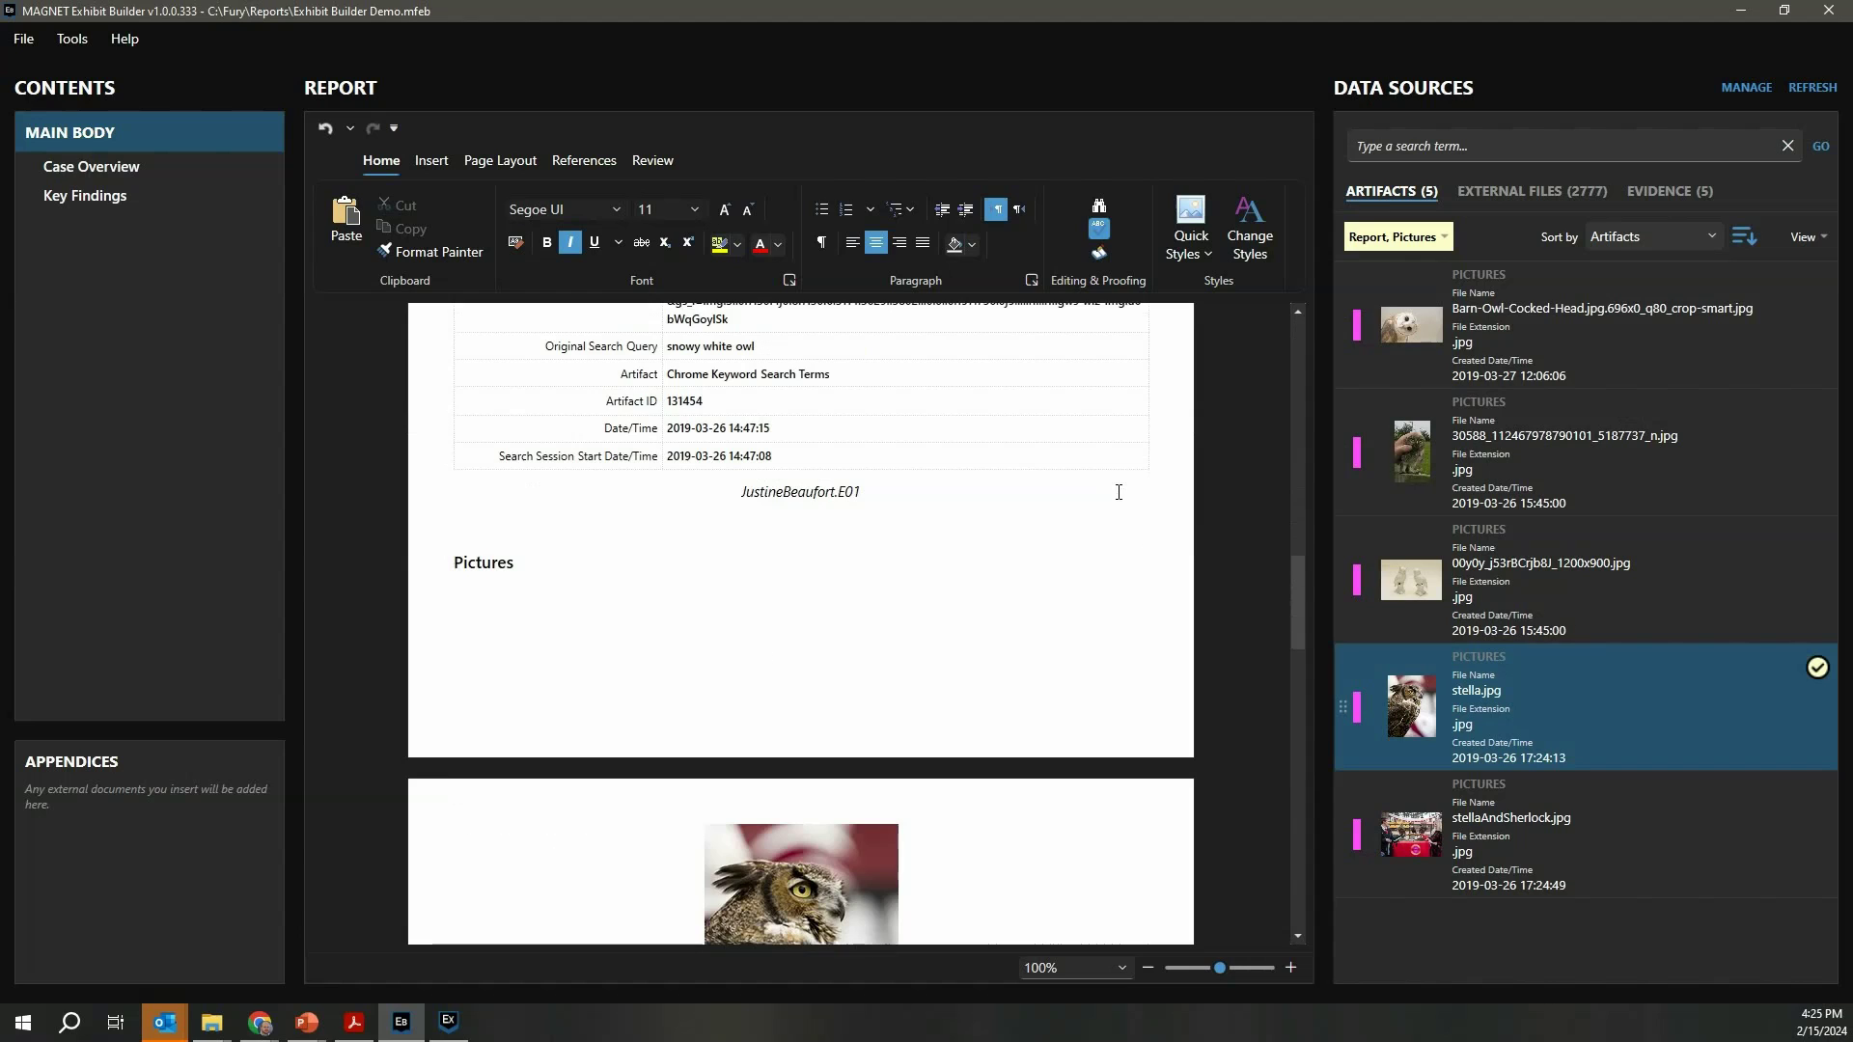
{"action": "scroll", "coordinate": [1119, 492], "scroll_direction": "down", "scroll_amount": 15}
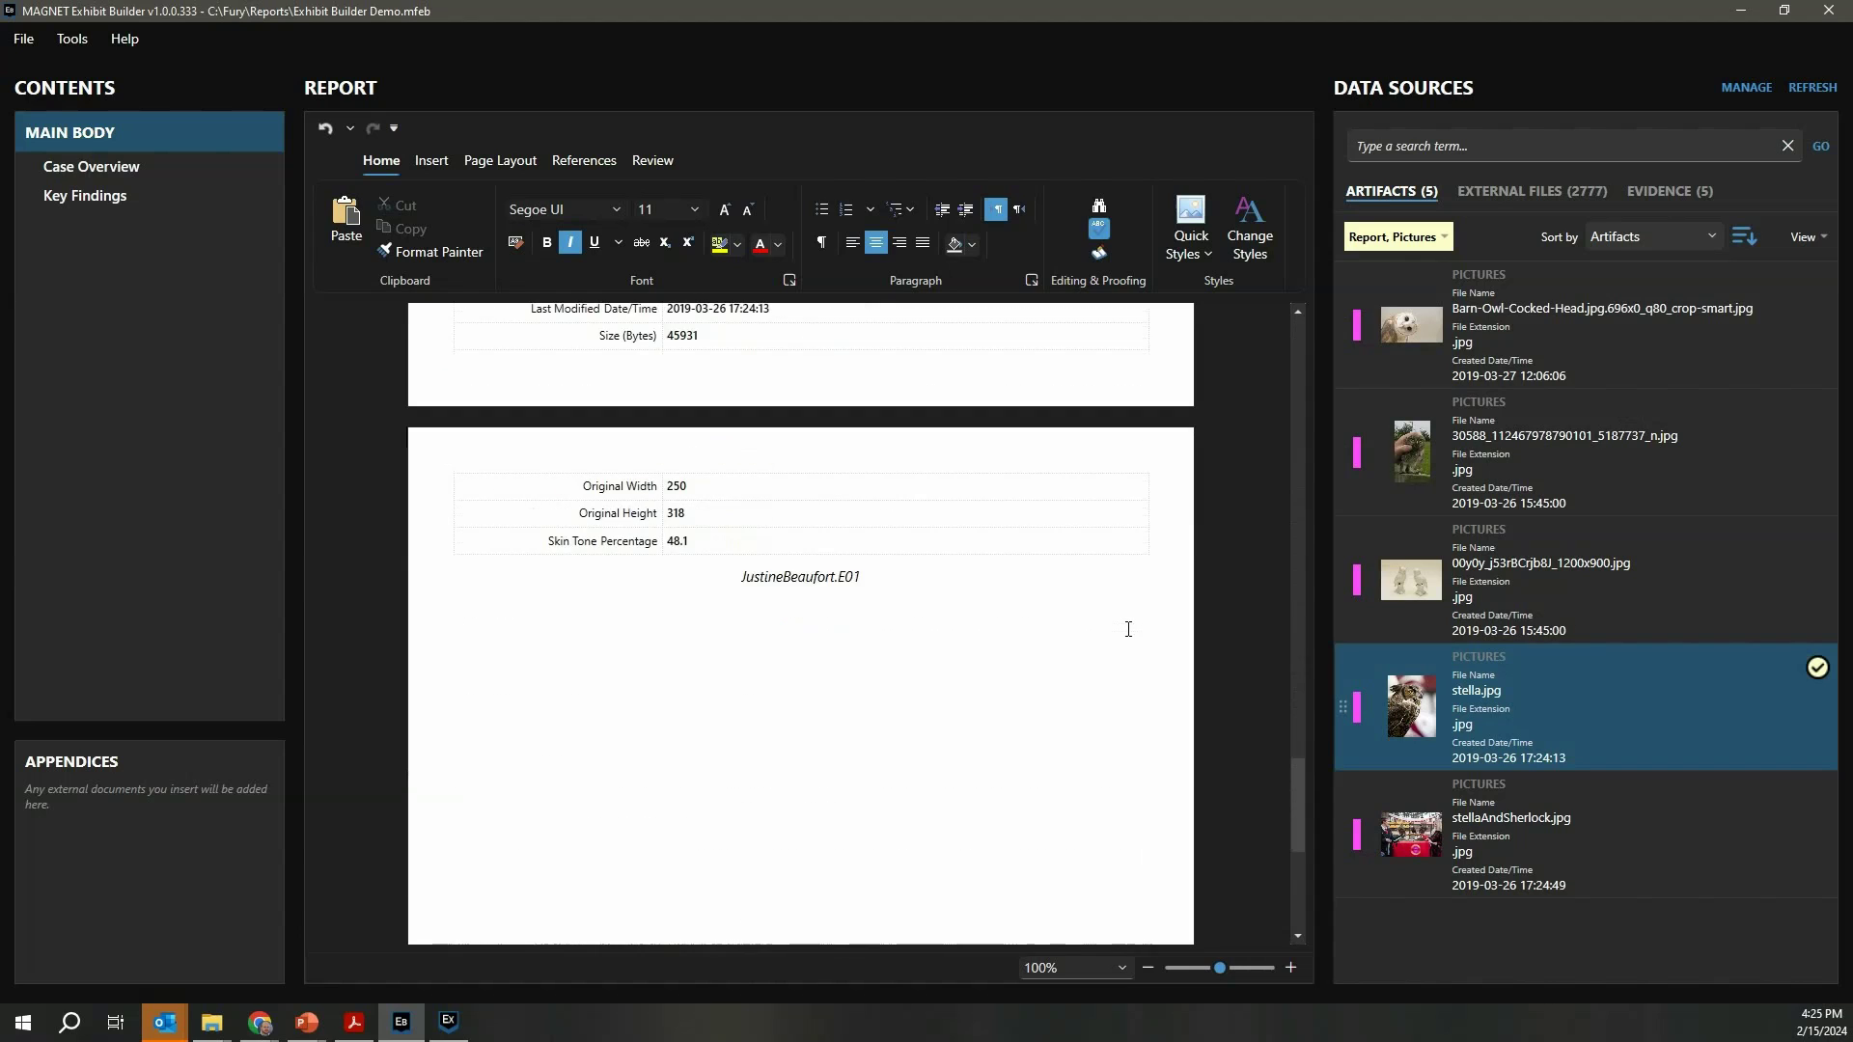
{"action": "scroll", "coordinate": [1245, 801], "scroll_direction": "up", "scroll_amount": 3}
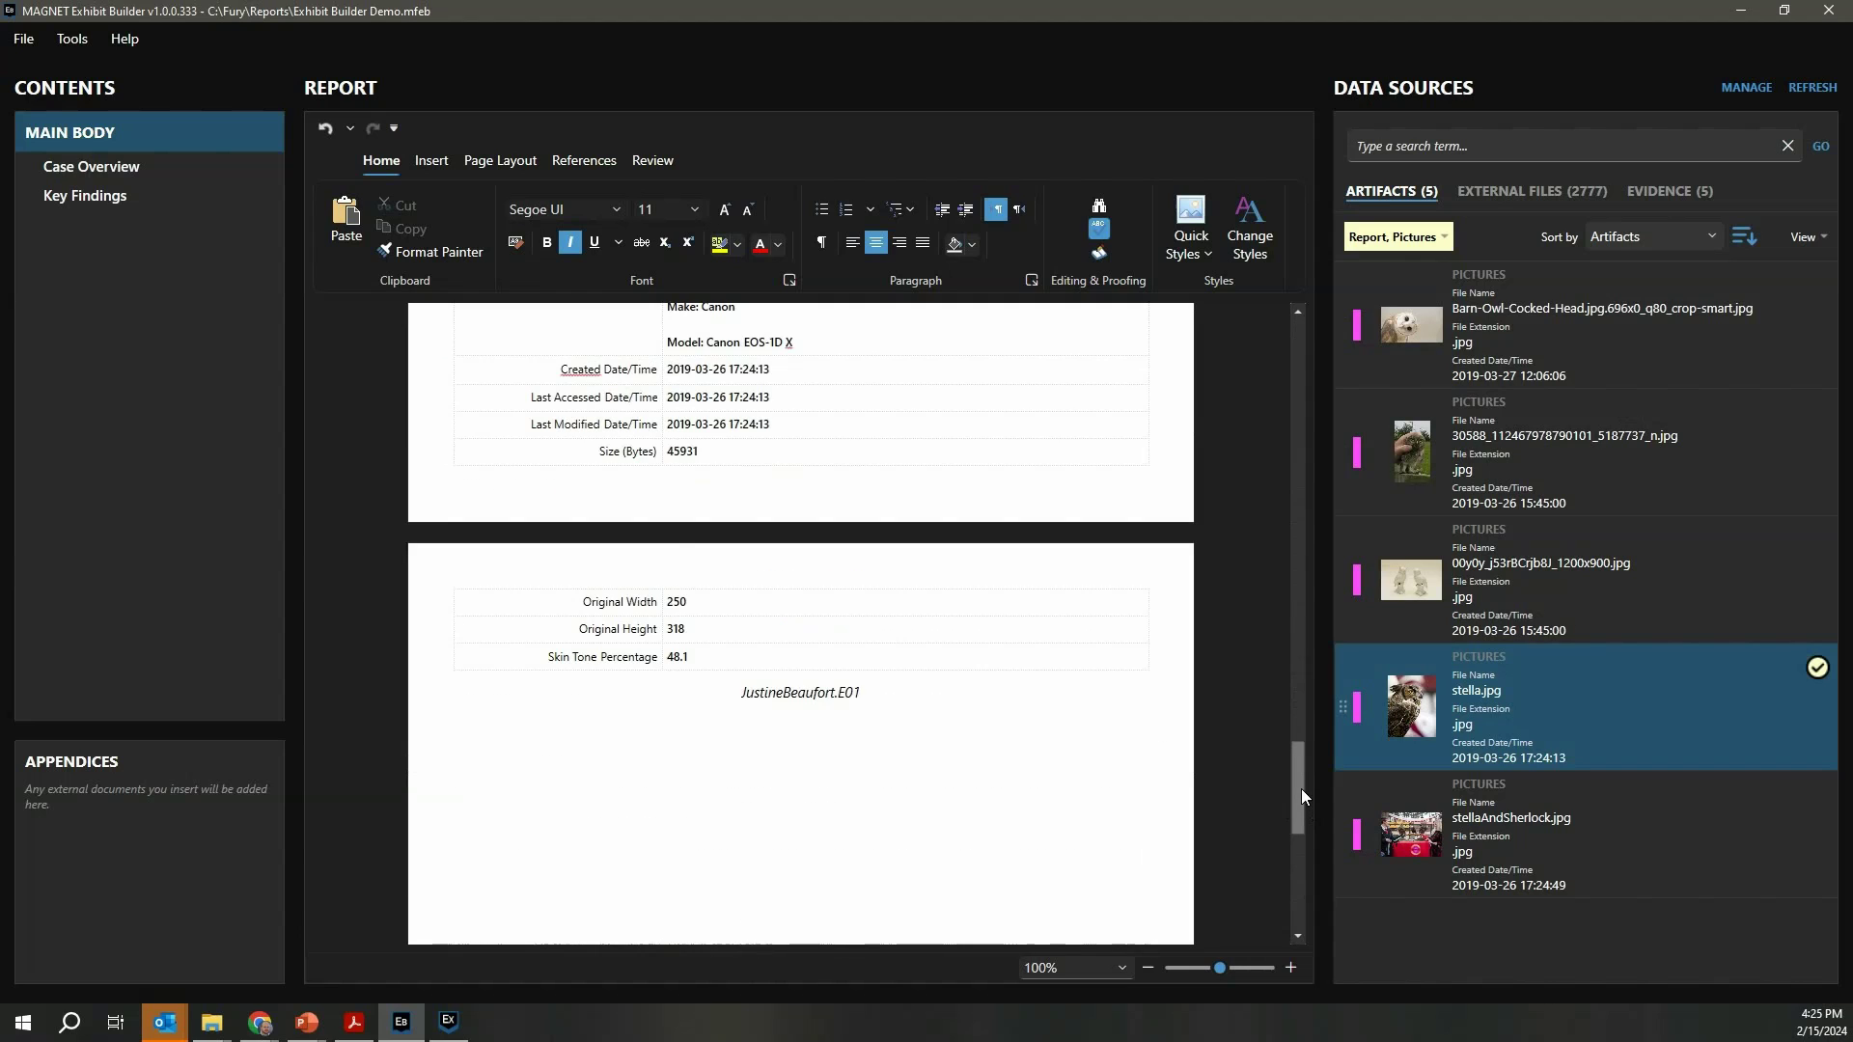
{"action": "left_click_drag", "start_coordinate": [1301, 789], "coordinate": [1272, 496]}
Add Report by tags.pdf from External Files to the report's Appendices and preview it.
{"action": "left_click", "coordinate": [606, 633]}
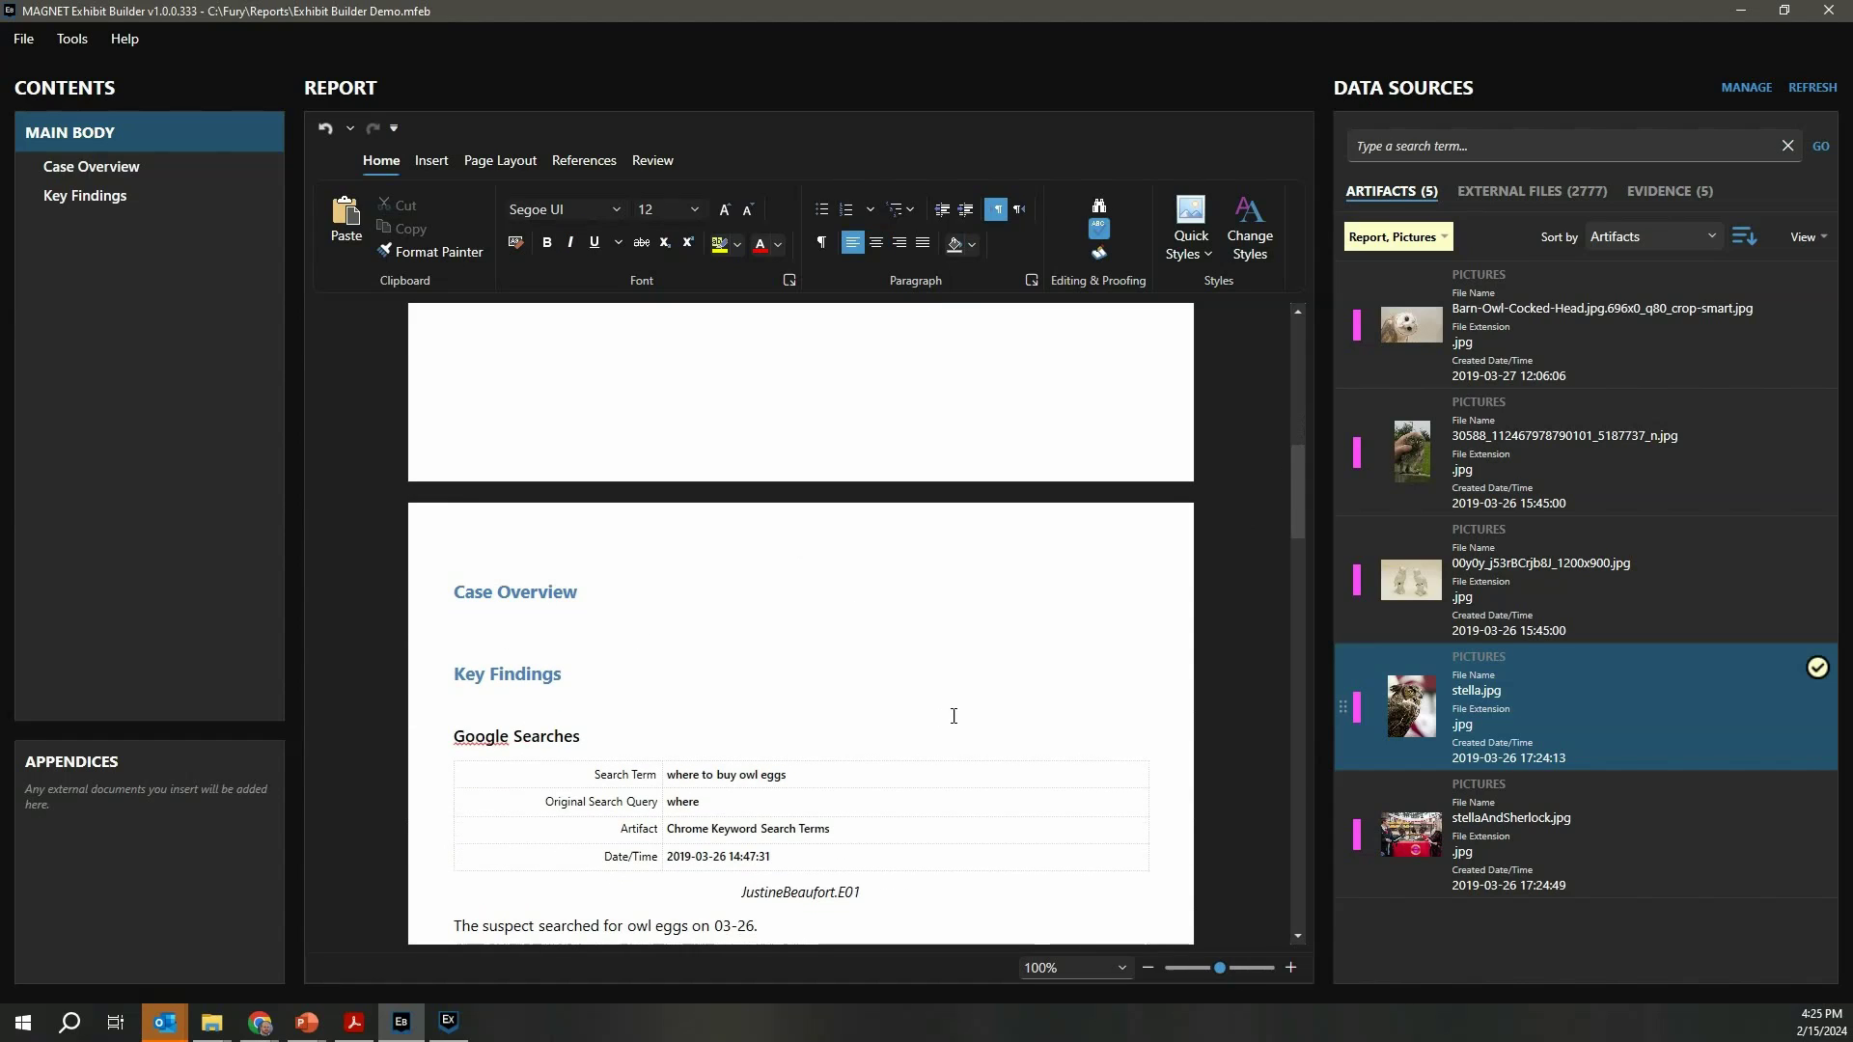
{"action": "left_click", "coordinate": [1561, 193]}
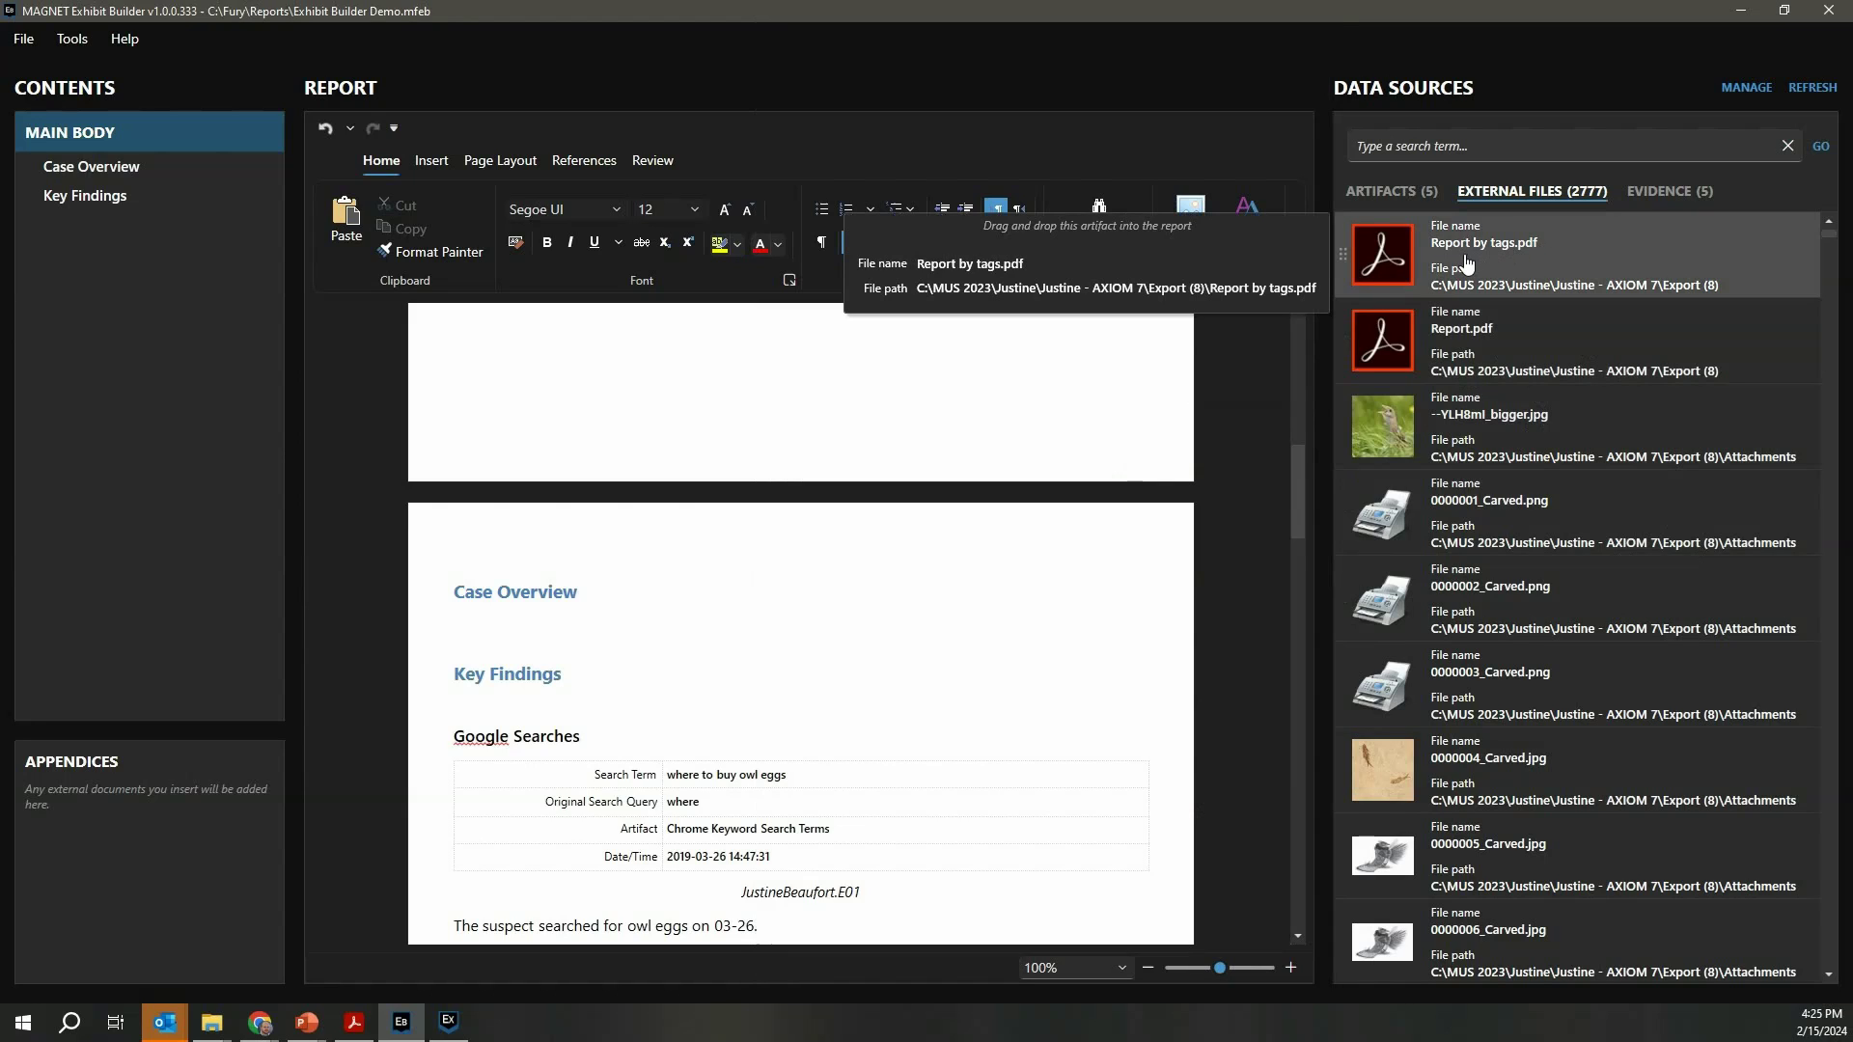
{"action": "left_click_drag", "start_coordinate": [1656, 266], "coordinate": [57, 813]}
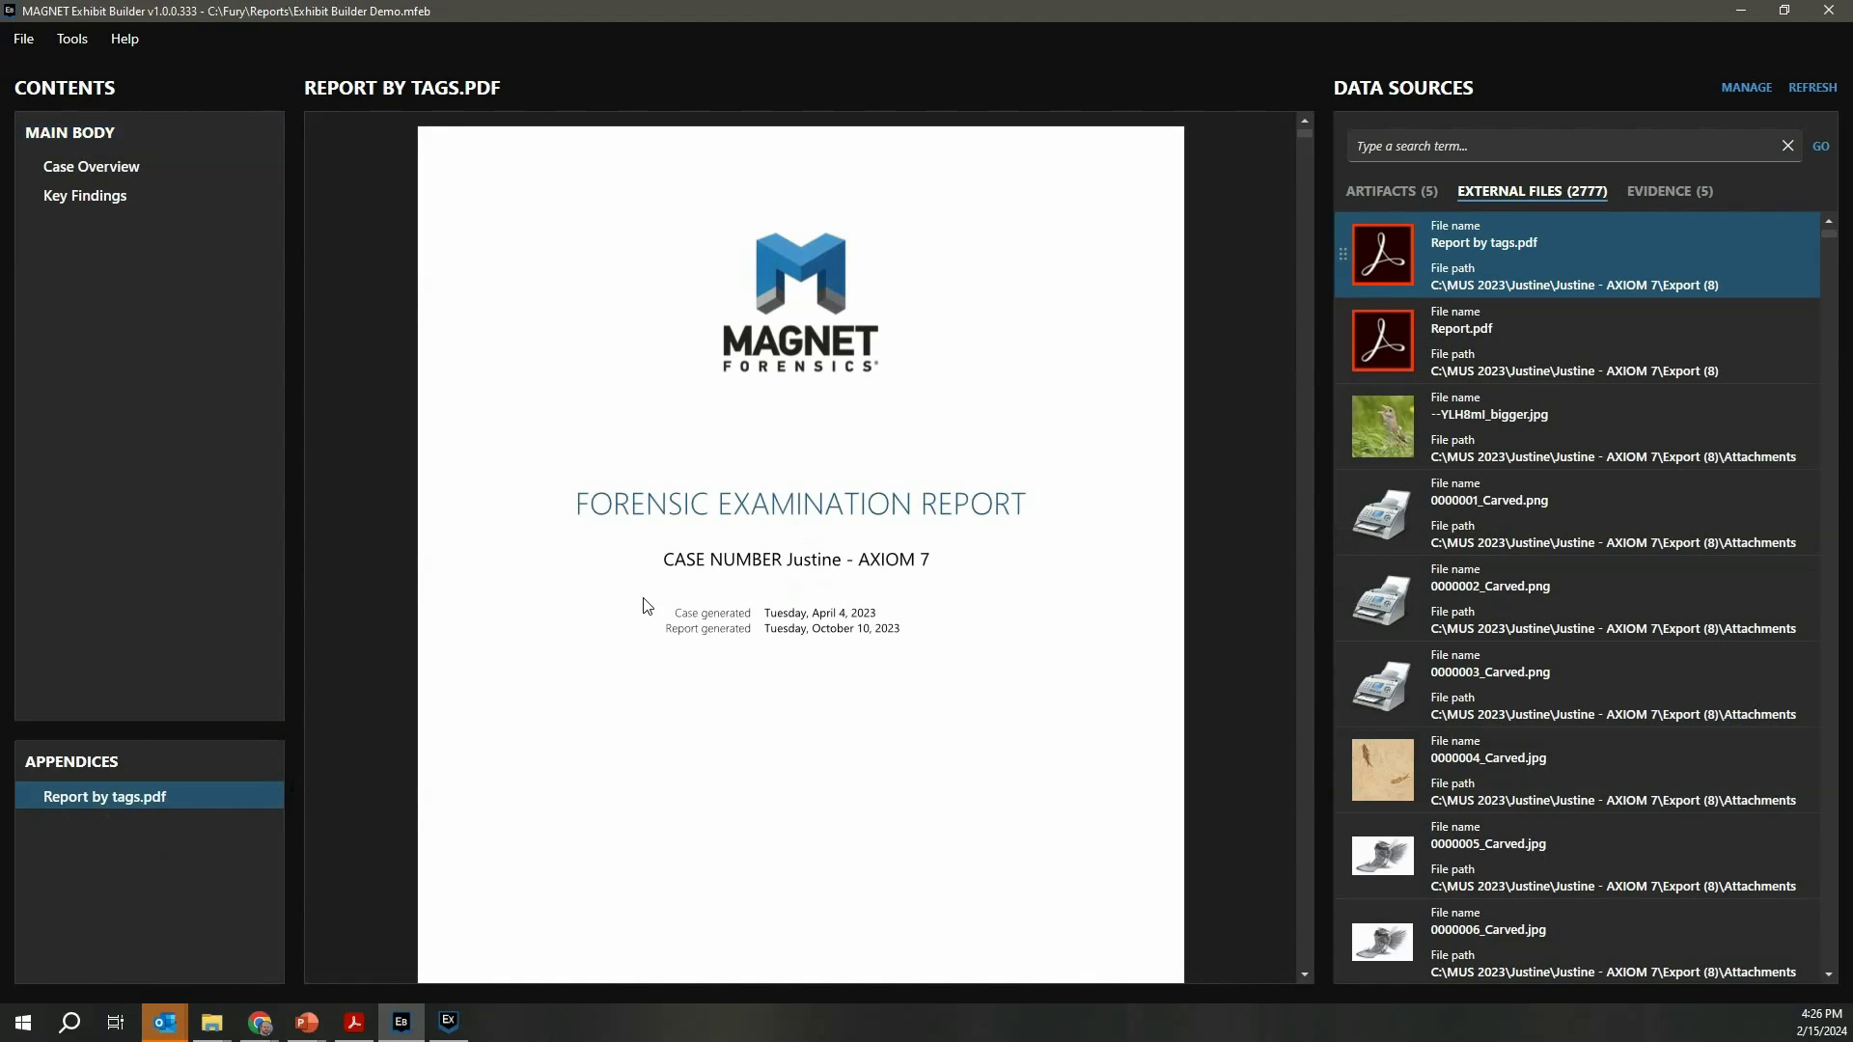
{"action": "scroll", "coordinate": [880, 550], "scroll_direction": "down", "scroll_amount": 5}
{"action": "scroll", "coordinate": [880, 550], "scroll_direction": "down", "scroll_amount": 10}
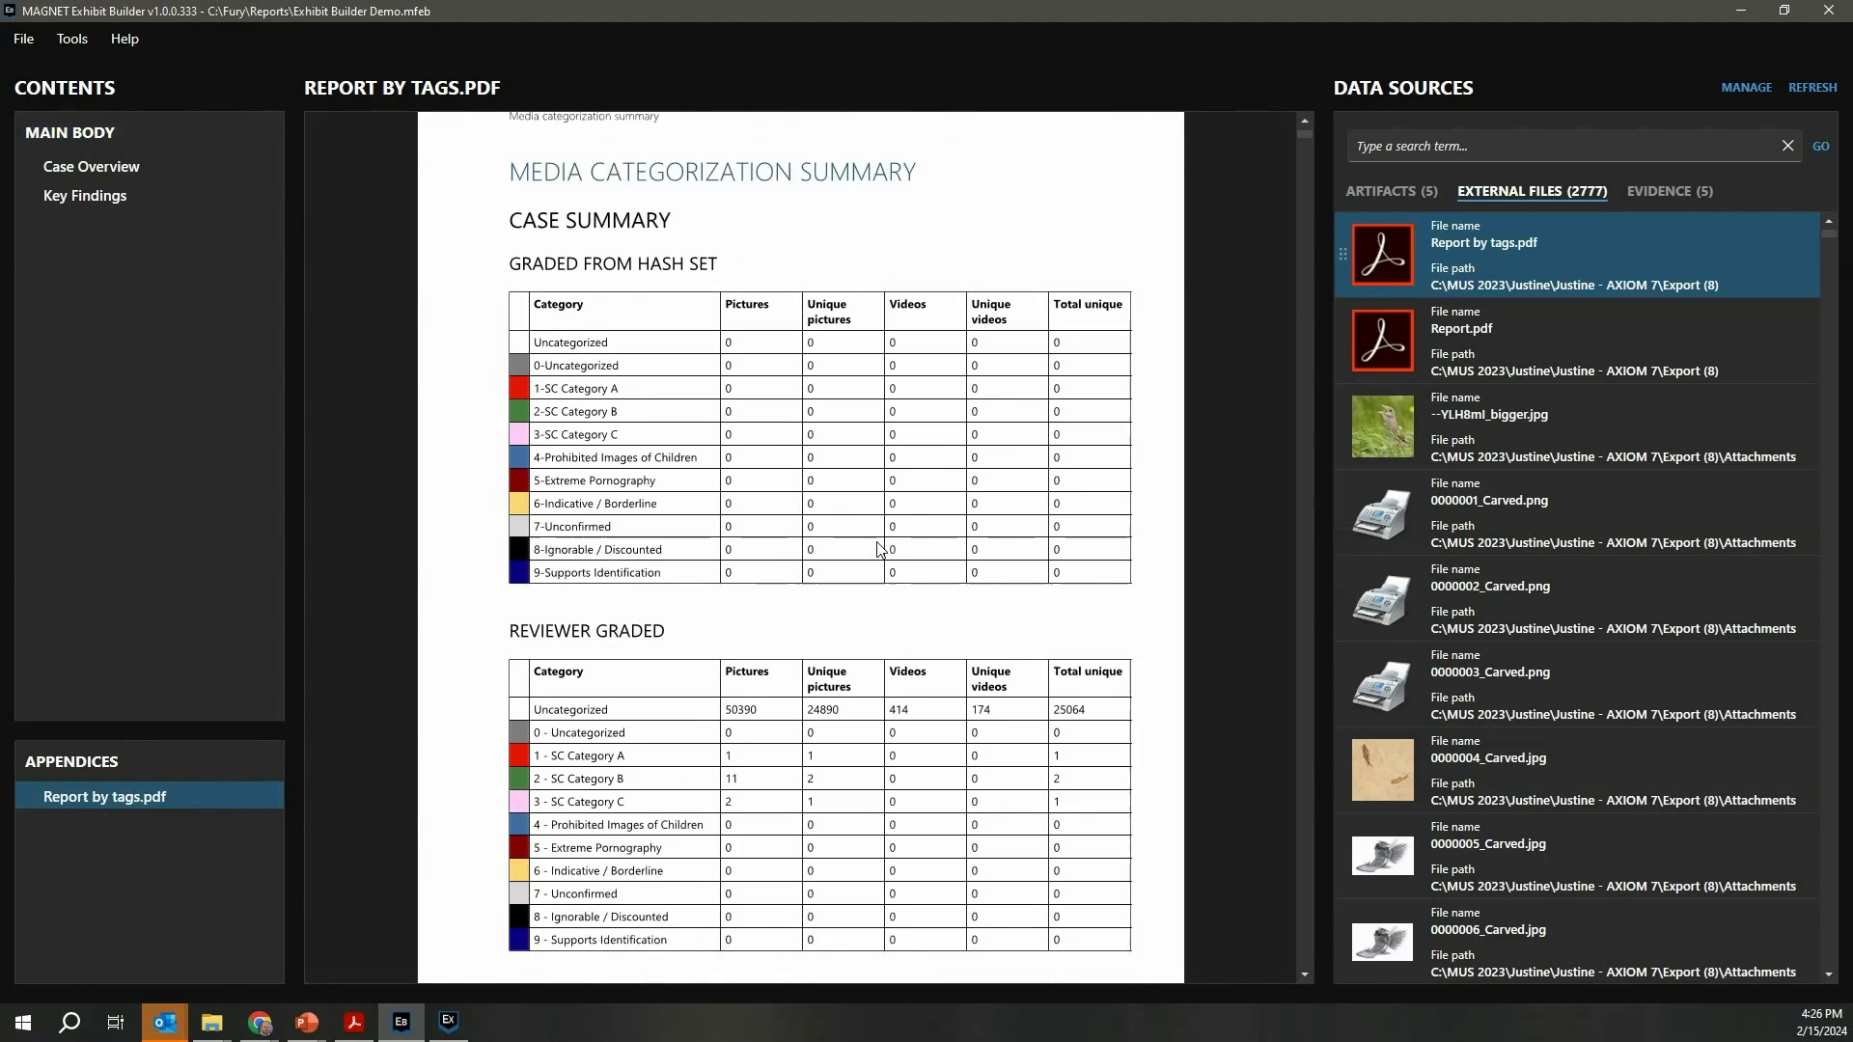
{"action": "scroll", "coordinate": [699, 645], "scroll_direction": "down", "scroll_amount": 4}
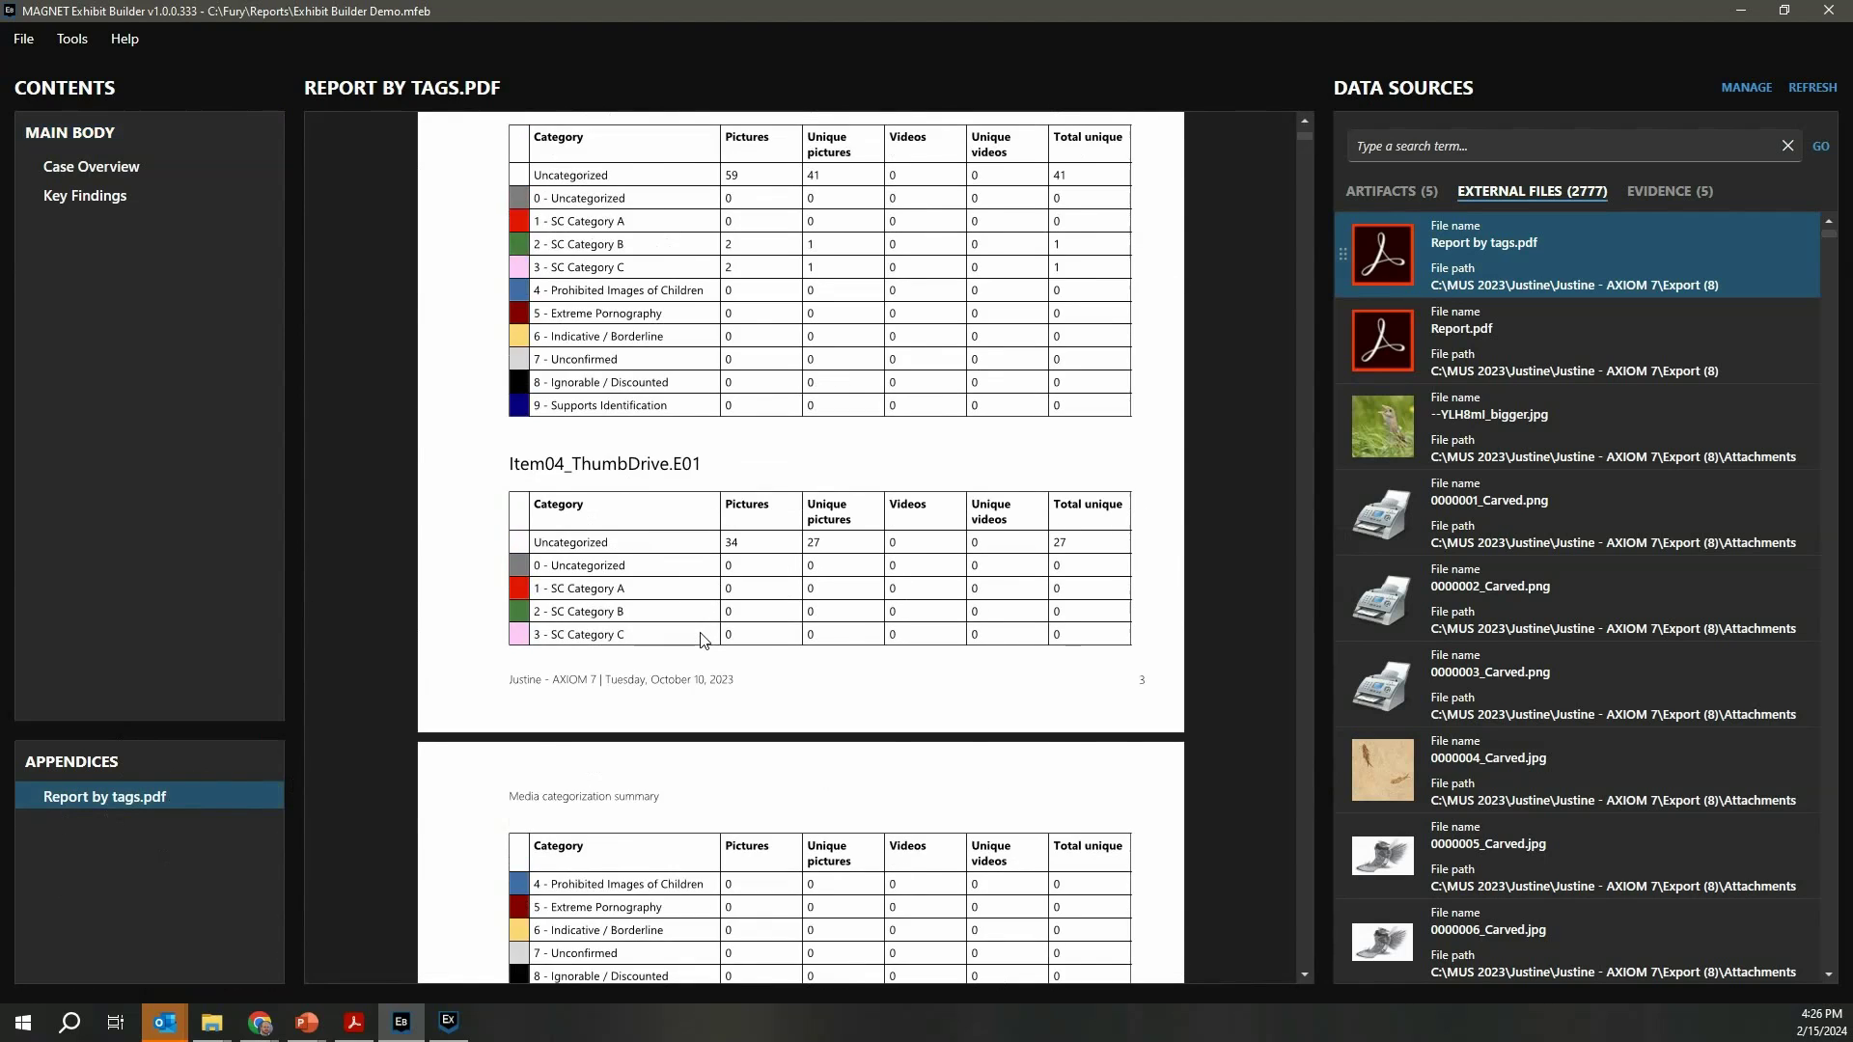
{"action": "scroll", "coordinate": [703, 643], "scroll_direction": "up", "scroll_amount": 14}
{"action": "scroll", "coordinate": [704, 633], "scroll_direction": "up", "scroll_amount": 6}
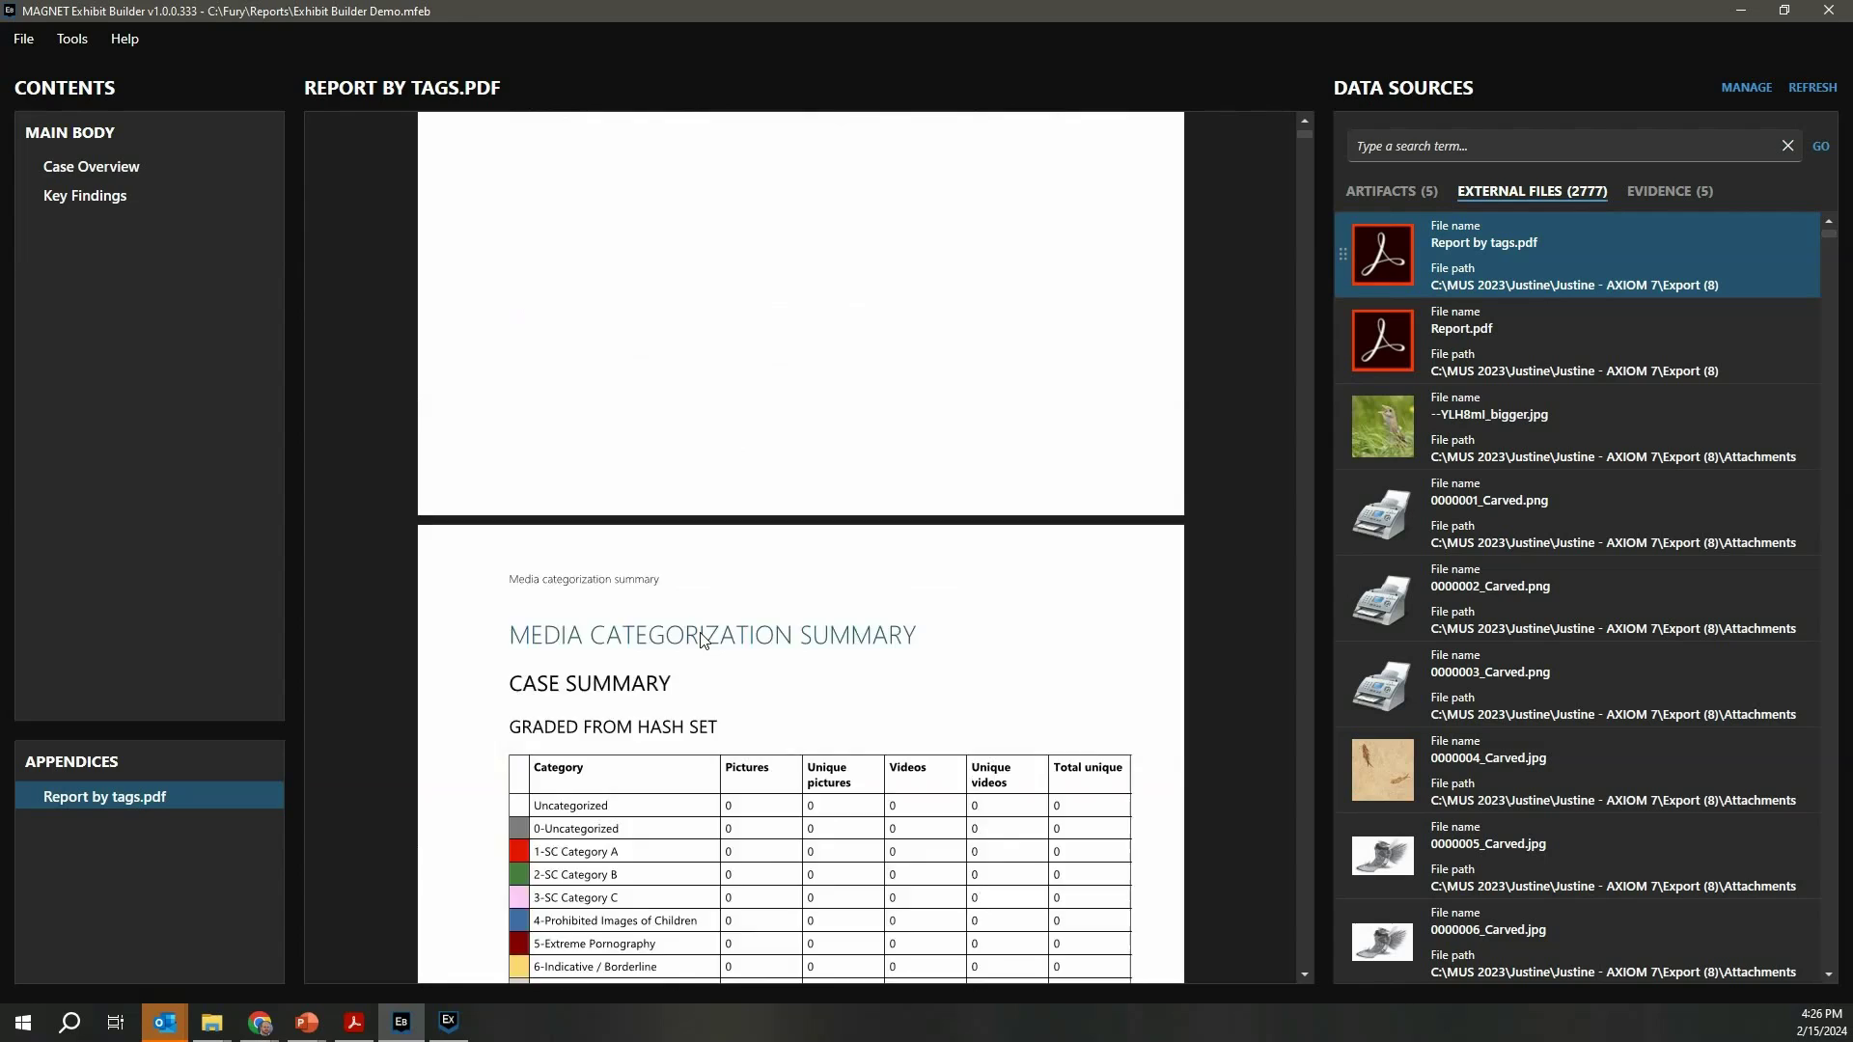
Return to the report's Main Body and scroll through it.
{"action": "left_click", "coordinate": [107, 143]}
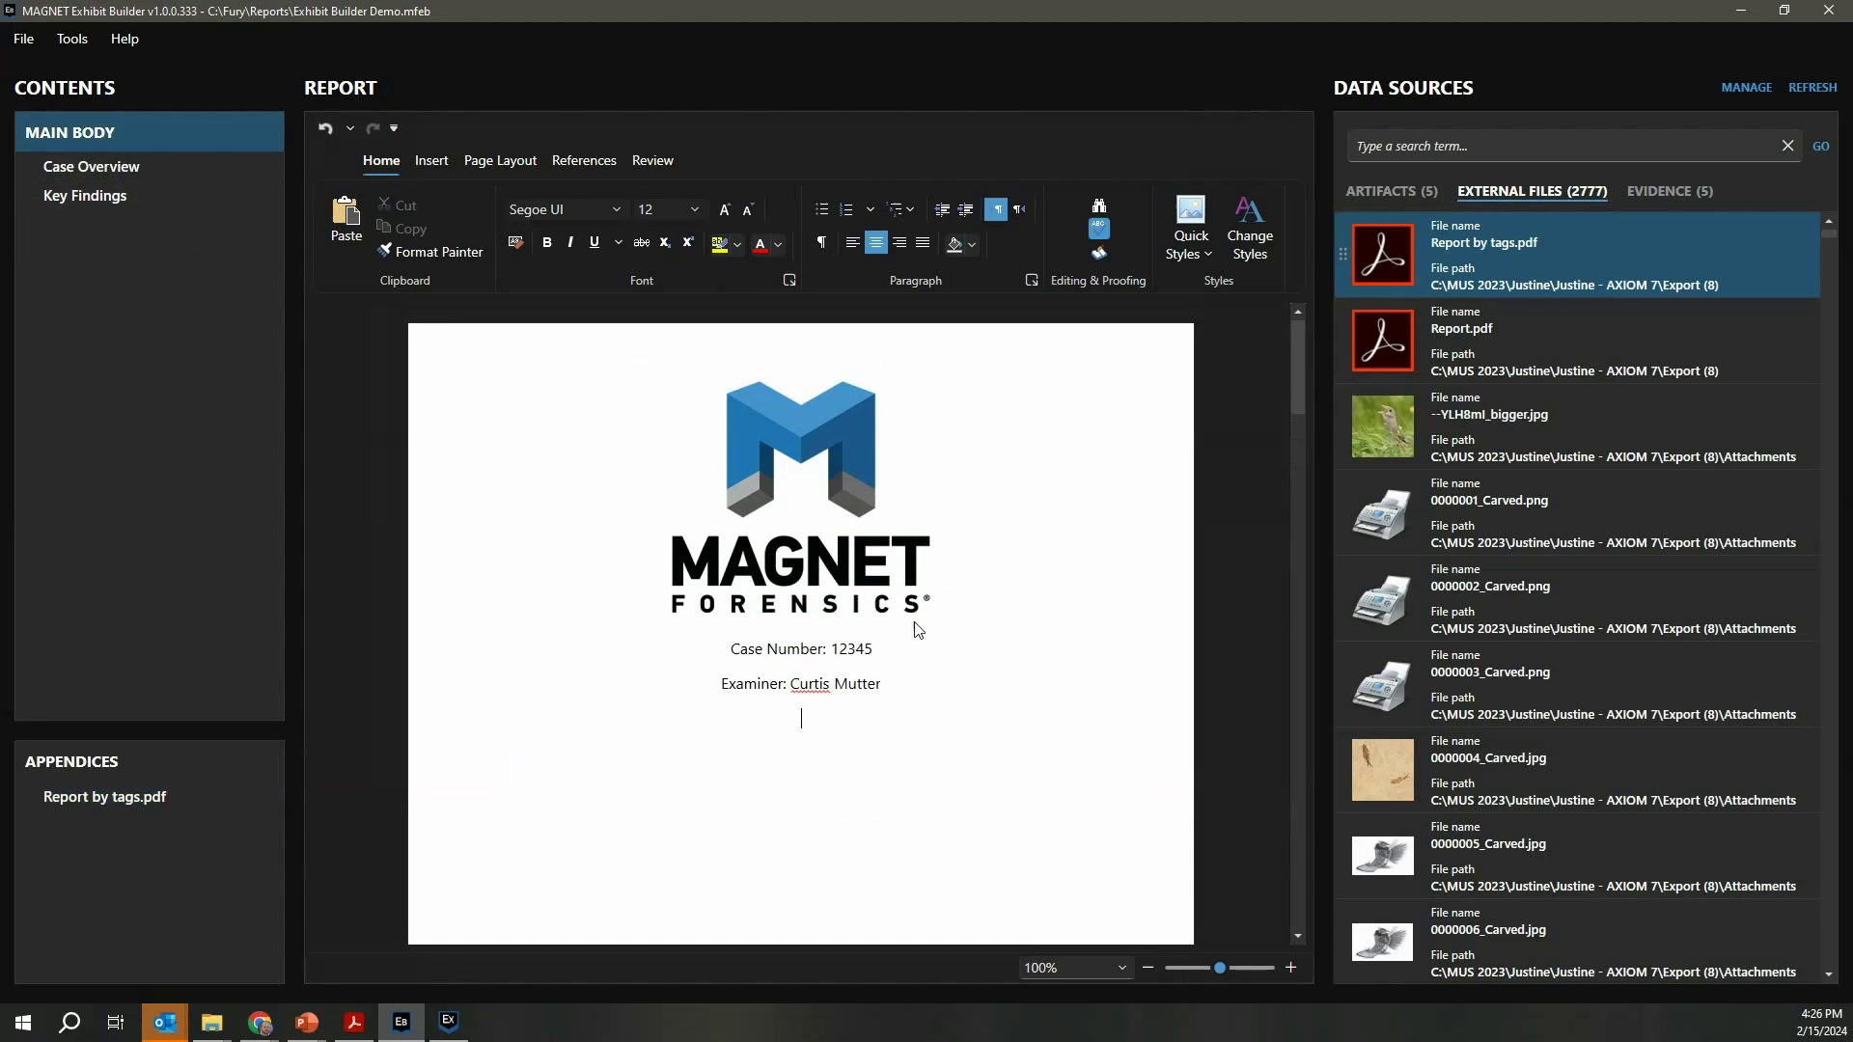
{"action": "scroll", "coordinate": [679, 570], "scroll_direction": "down", "scroll_amount": 8}
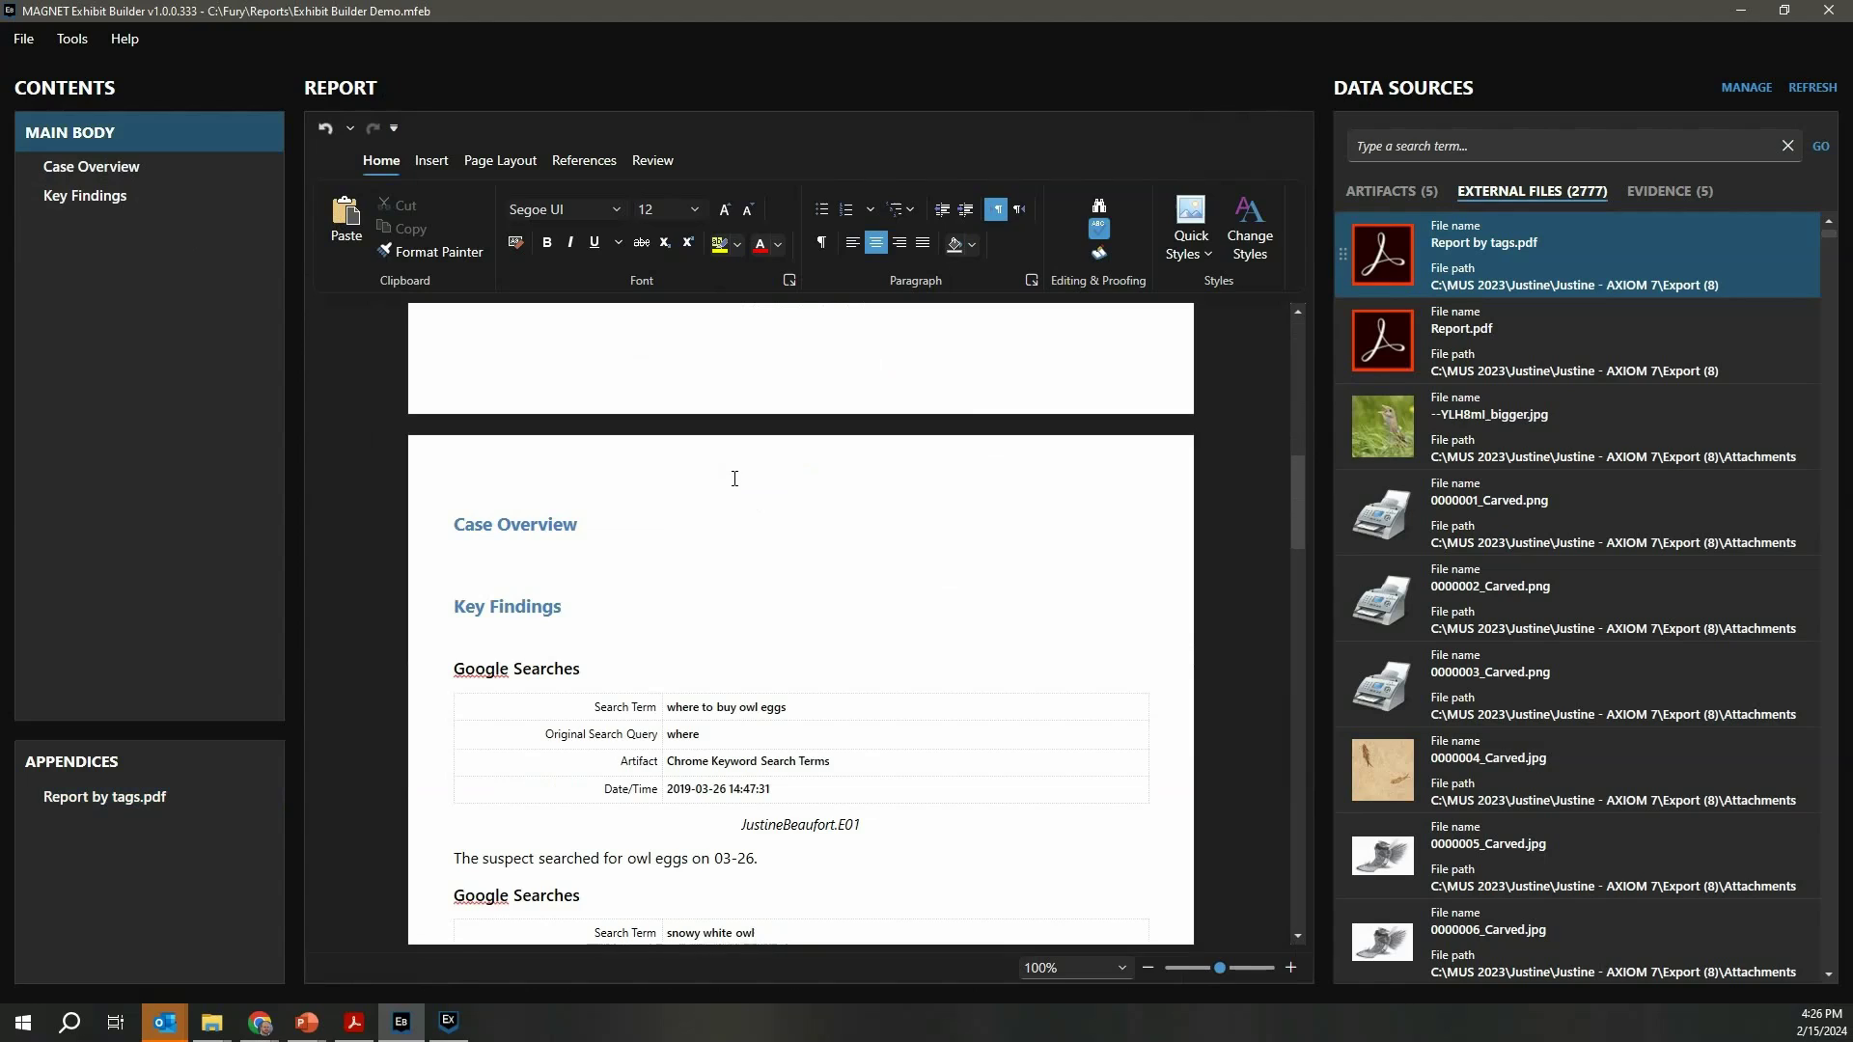
{"action": "scroll", "coordinate": [735, 479], "scroll_direction": "up", "scroll_amount": 2}
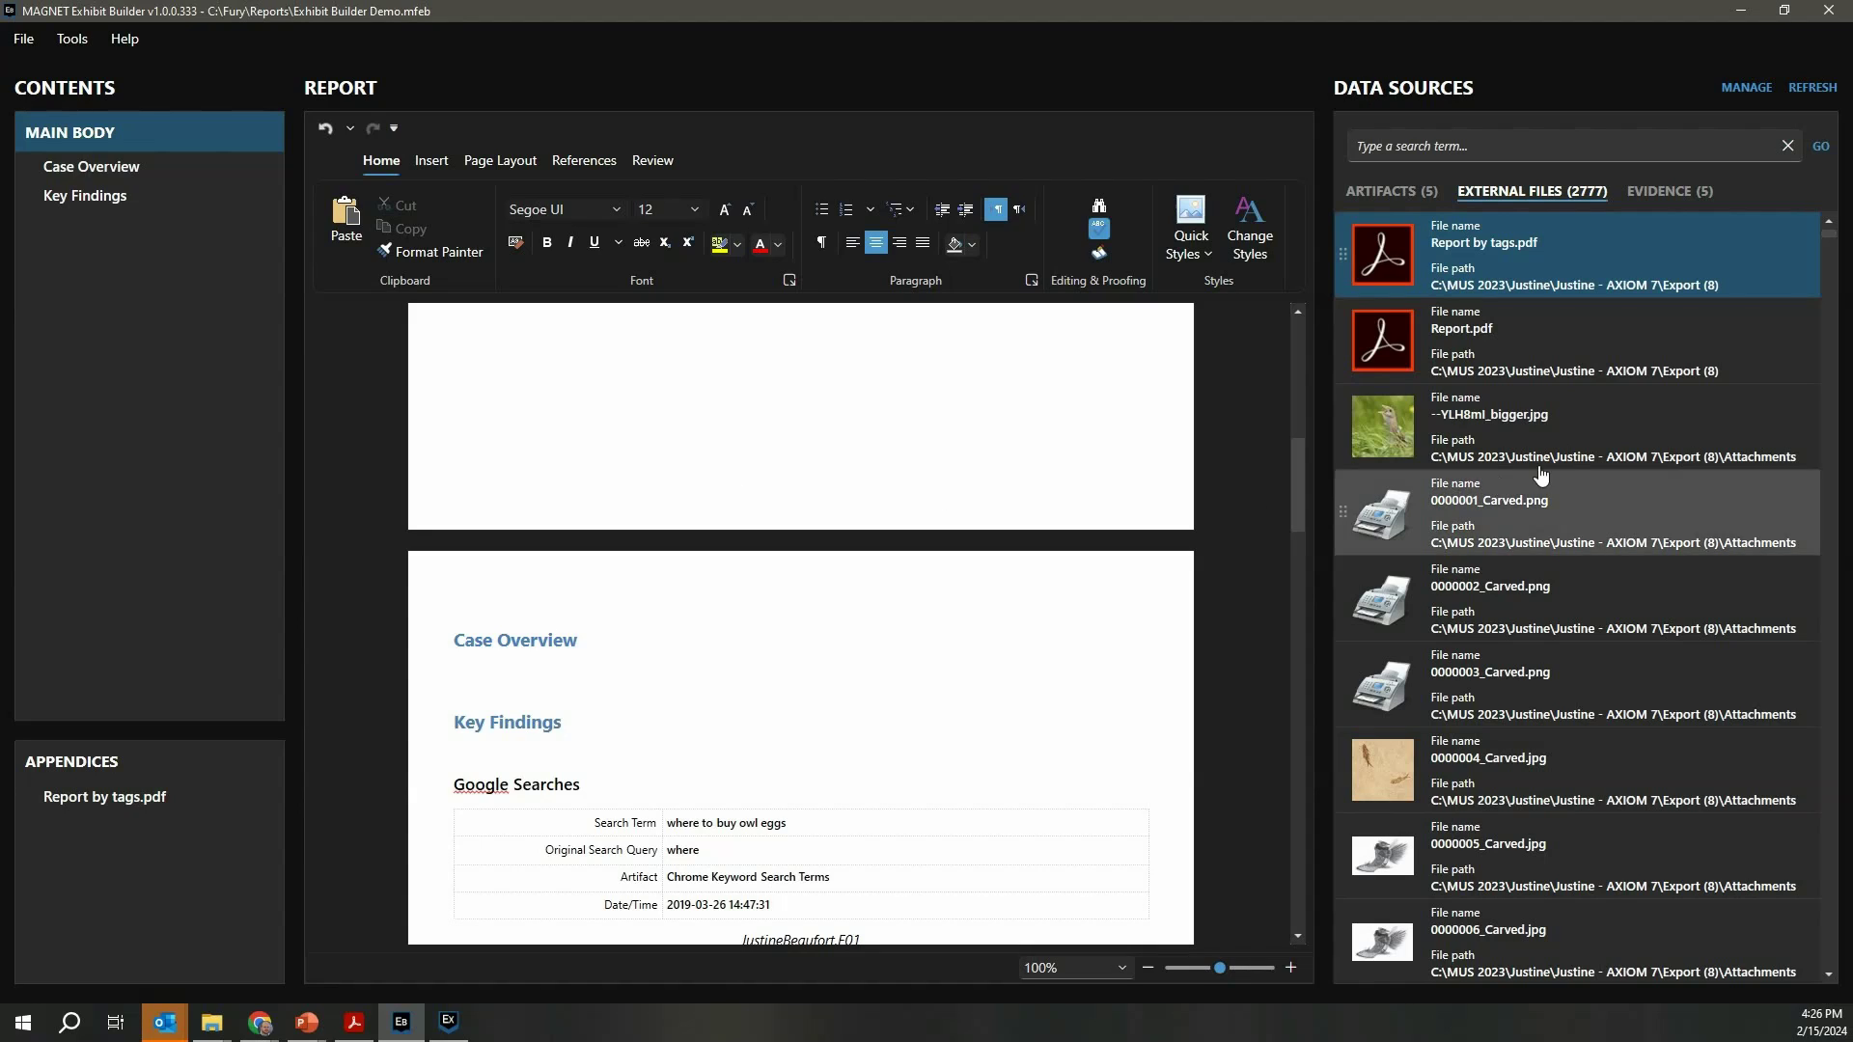
Review the computer and iPhone details in the Evidence list, then switch to the AXIOM Examine case.
{"action": "left_click", "coordinate": [1677, 196]}
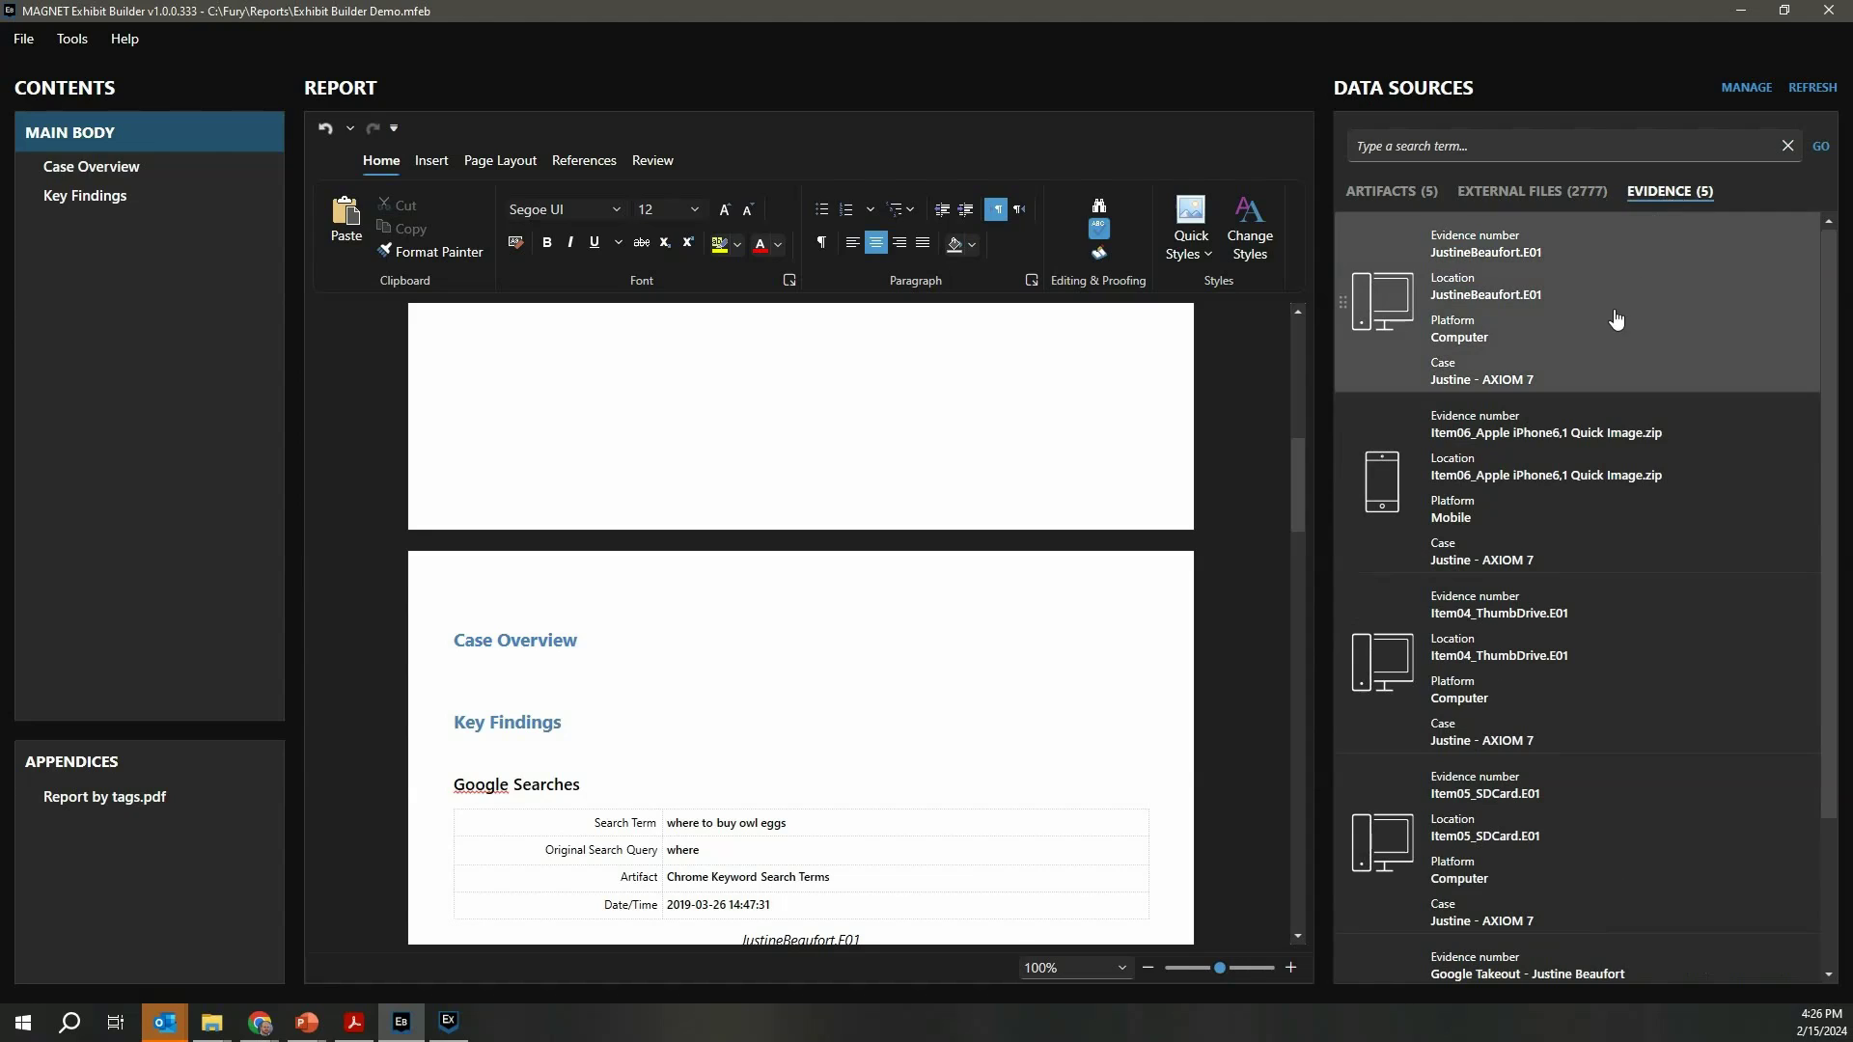
{"action": "mouse_move", "coordinate": [1630, 297]}
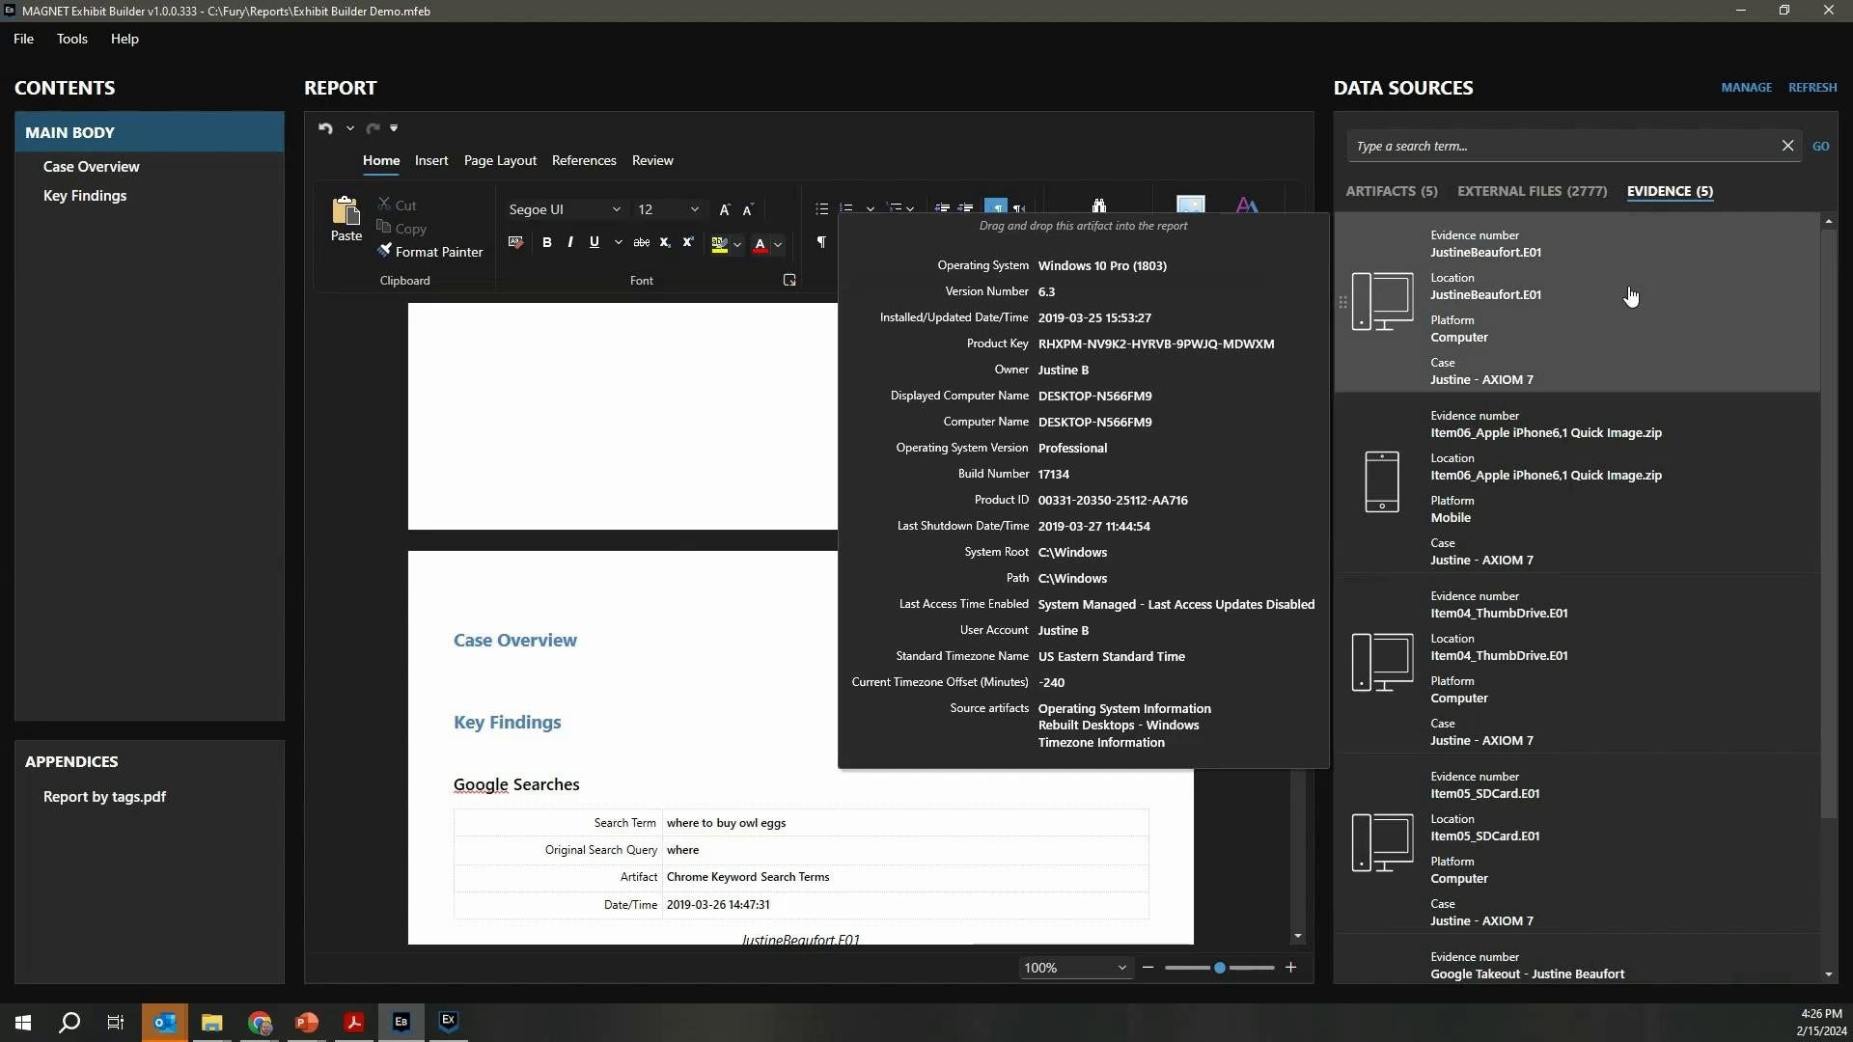
{"action": "scroll", "coordinate": [1616, 537], "scroll_direction": "down", "scroll_amount": 1}
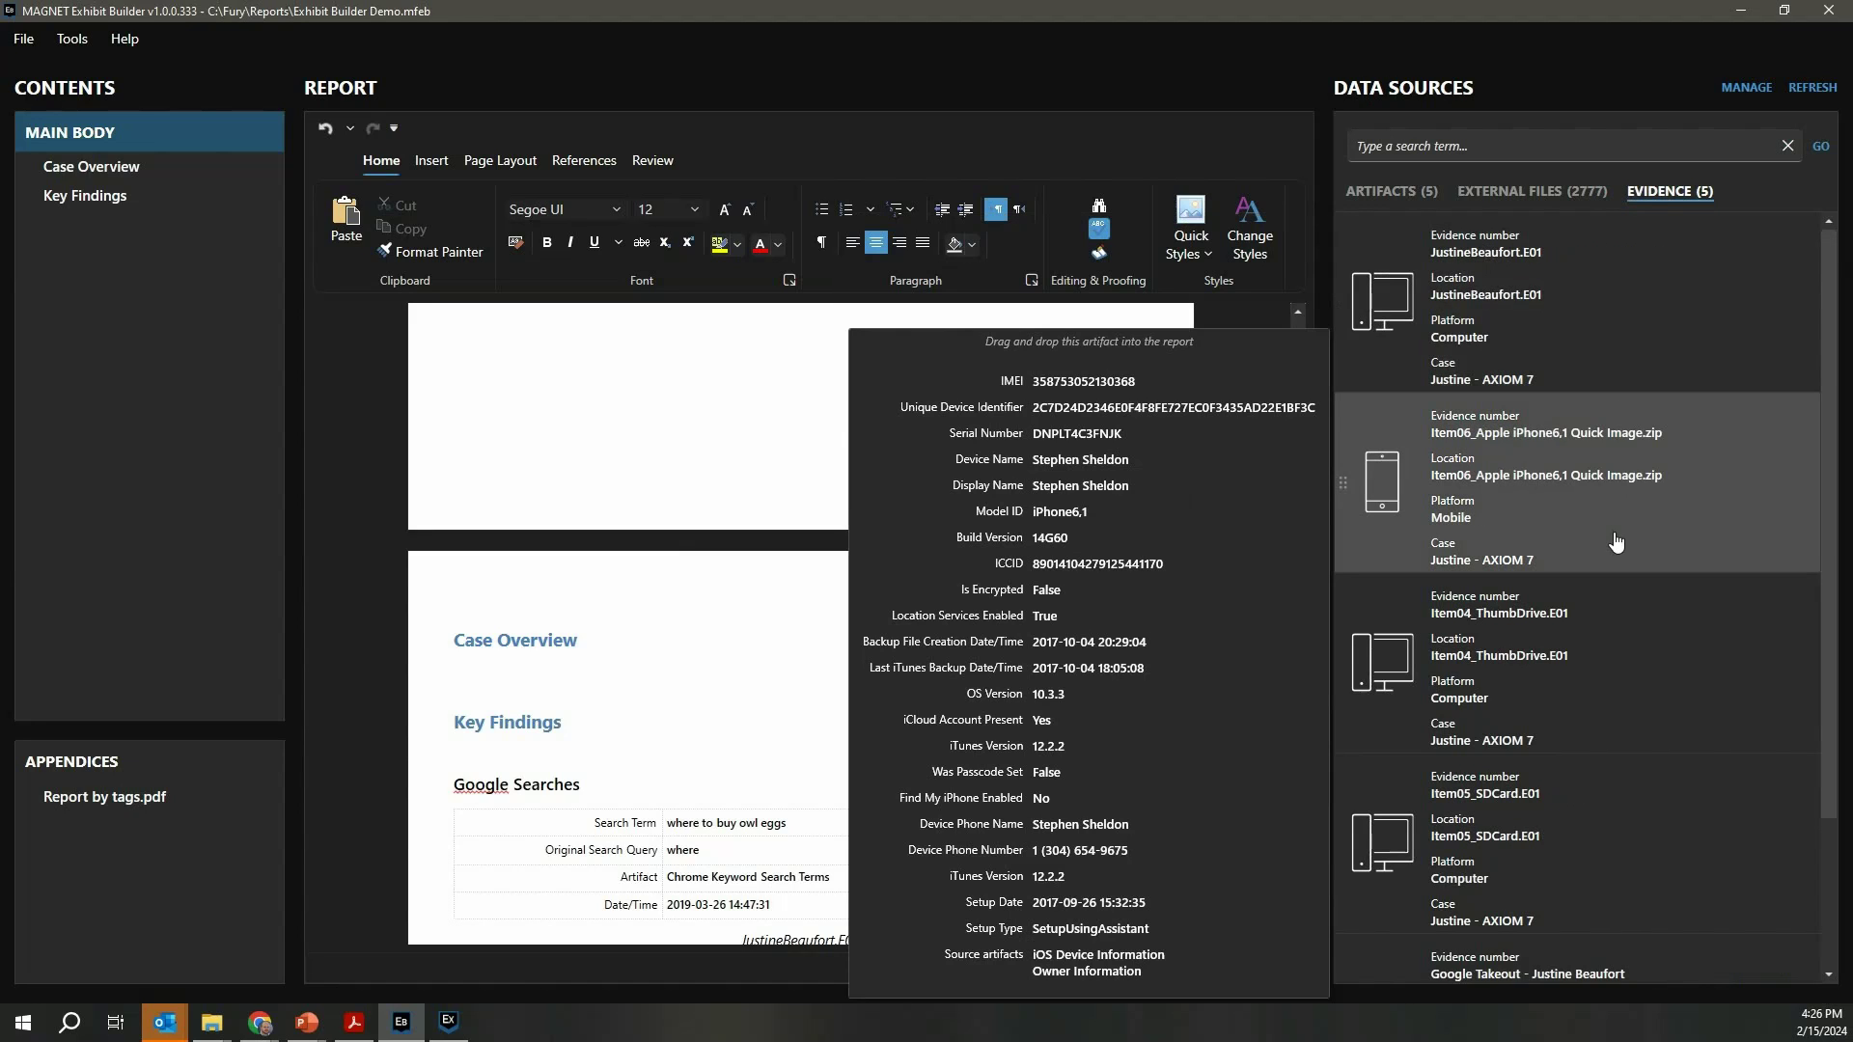
{"action": "scroll", "coordinate": [1617, 542], "scroll_direction": "up", "scroll_amount": 1}
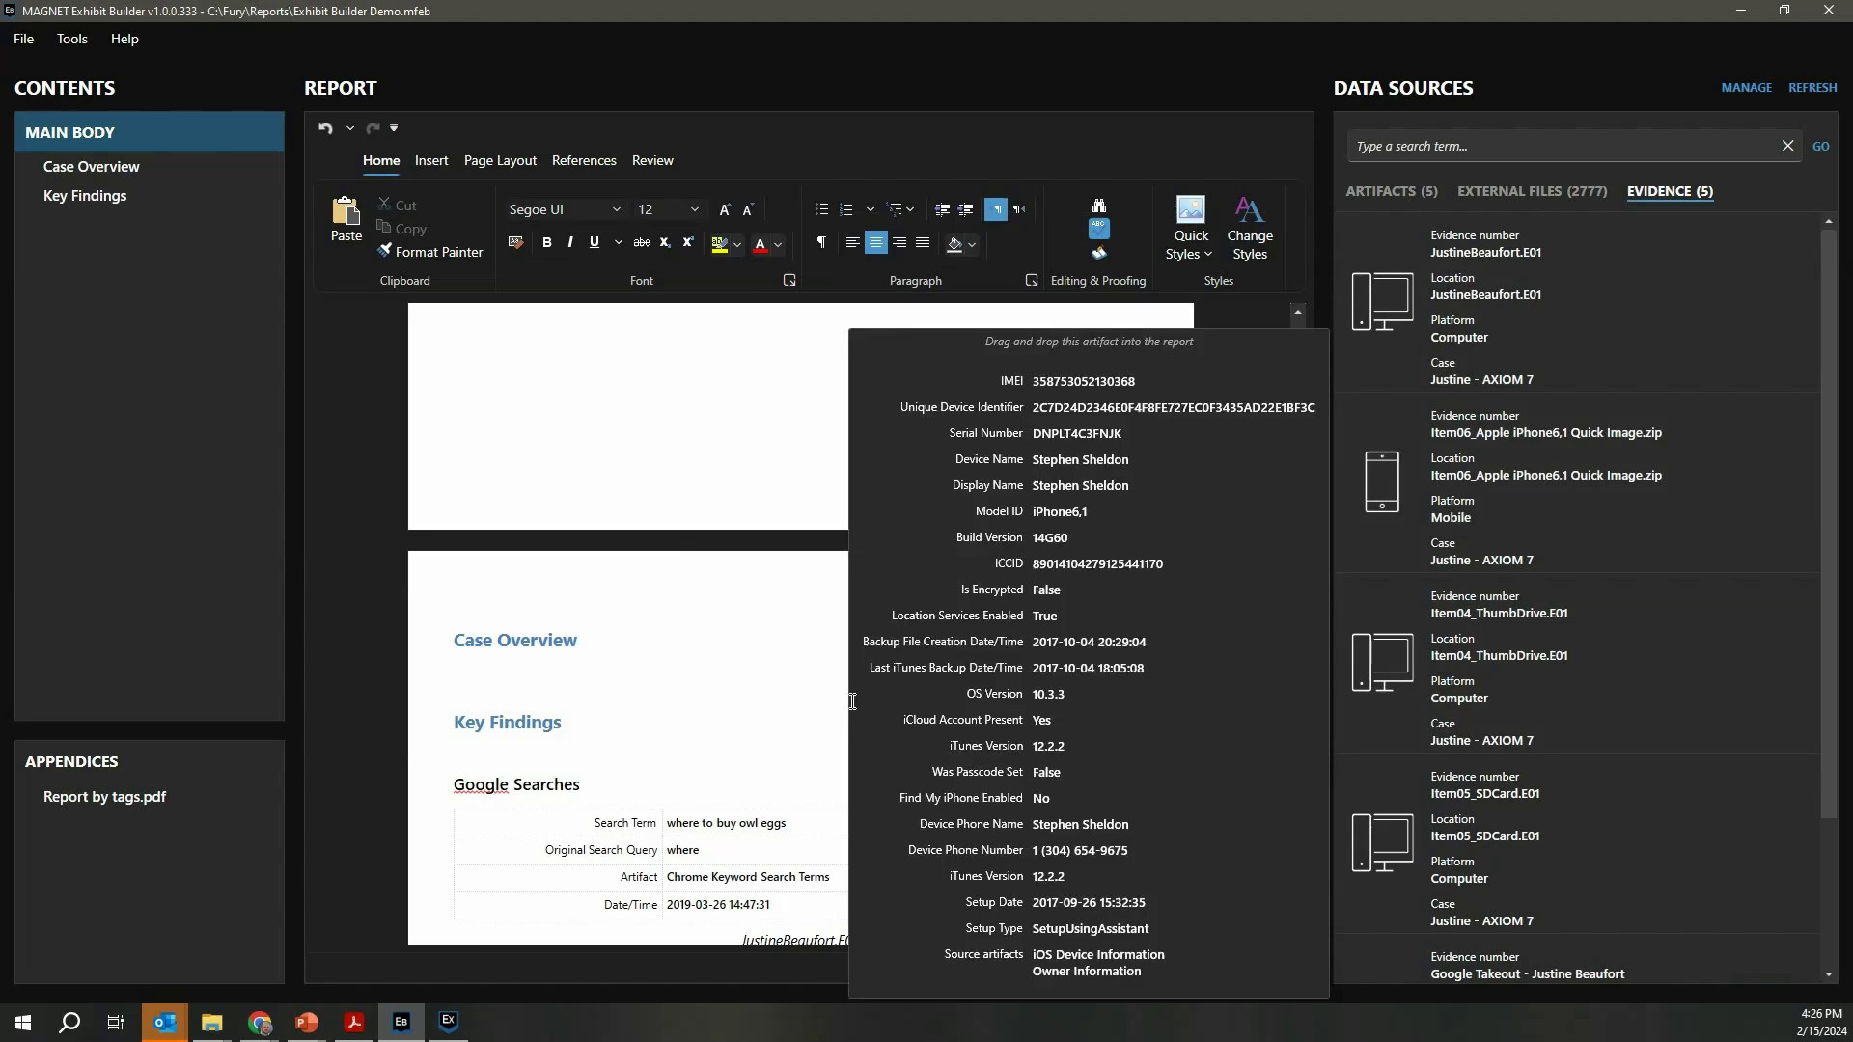
{"action": "left_click", "coordinate": [446, 1025]}
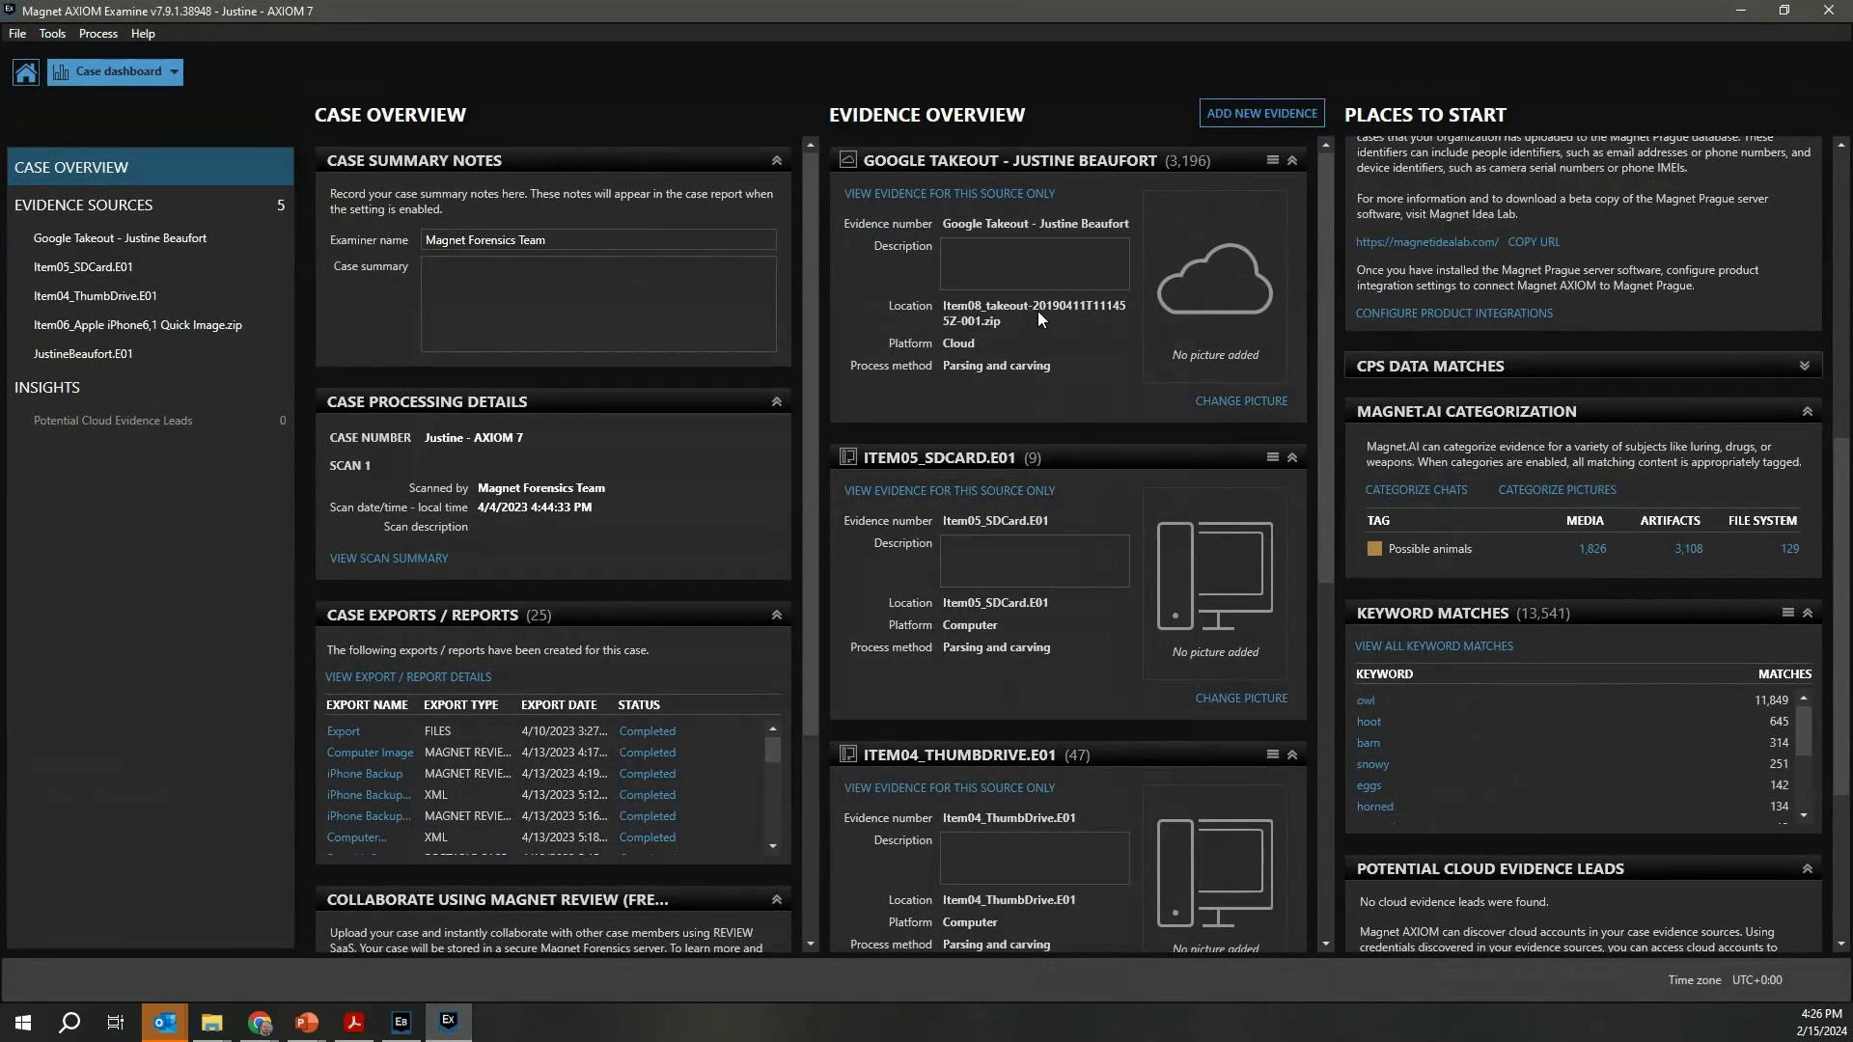
{"action": "scroll", "coordinate": [1024, 604], "scroll_direction": "down", "scroll_amount": 1}
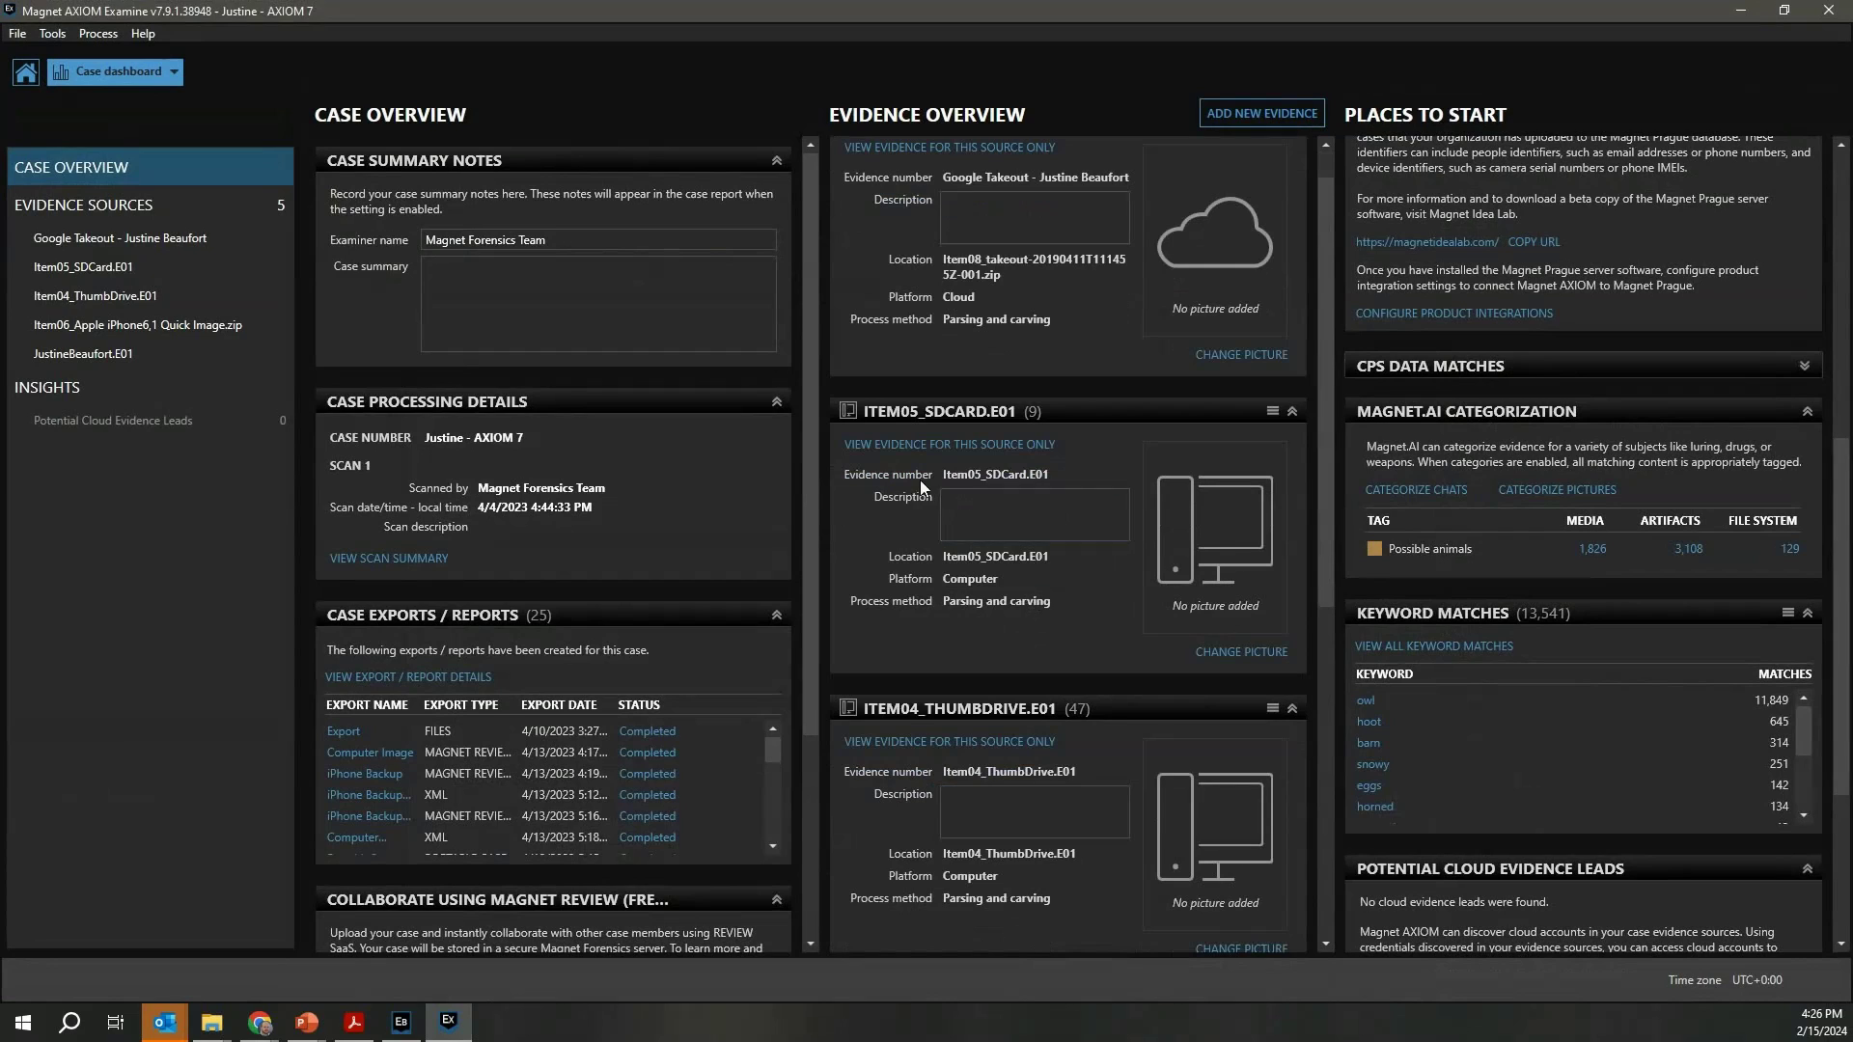
{"action": "scroll", "coordinate": [1048, 673], "scroll_direction": "down", "scroll_amount": 8}
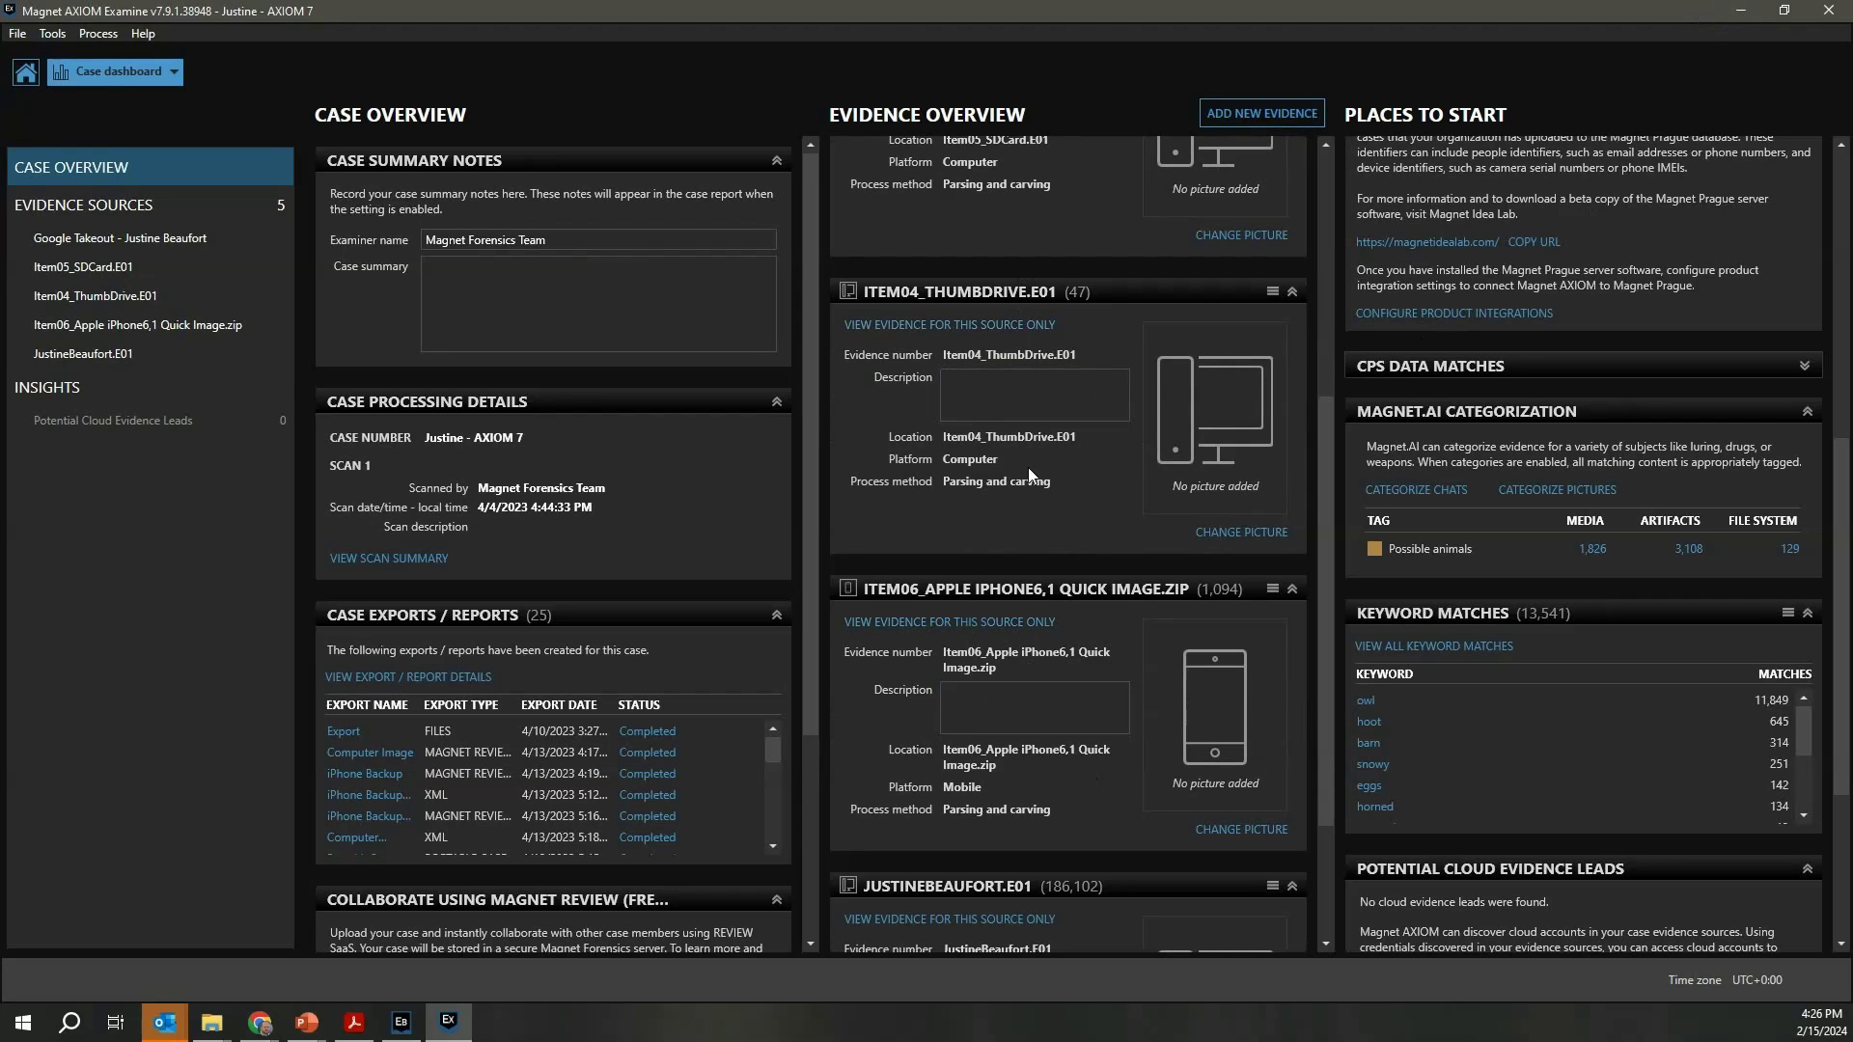
Minimize AXIOM Examine and drag the Item06 iPhone evidence row under Case Overview.
{"action": "left_click", "coordinate": [1742, 10]}
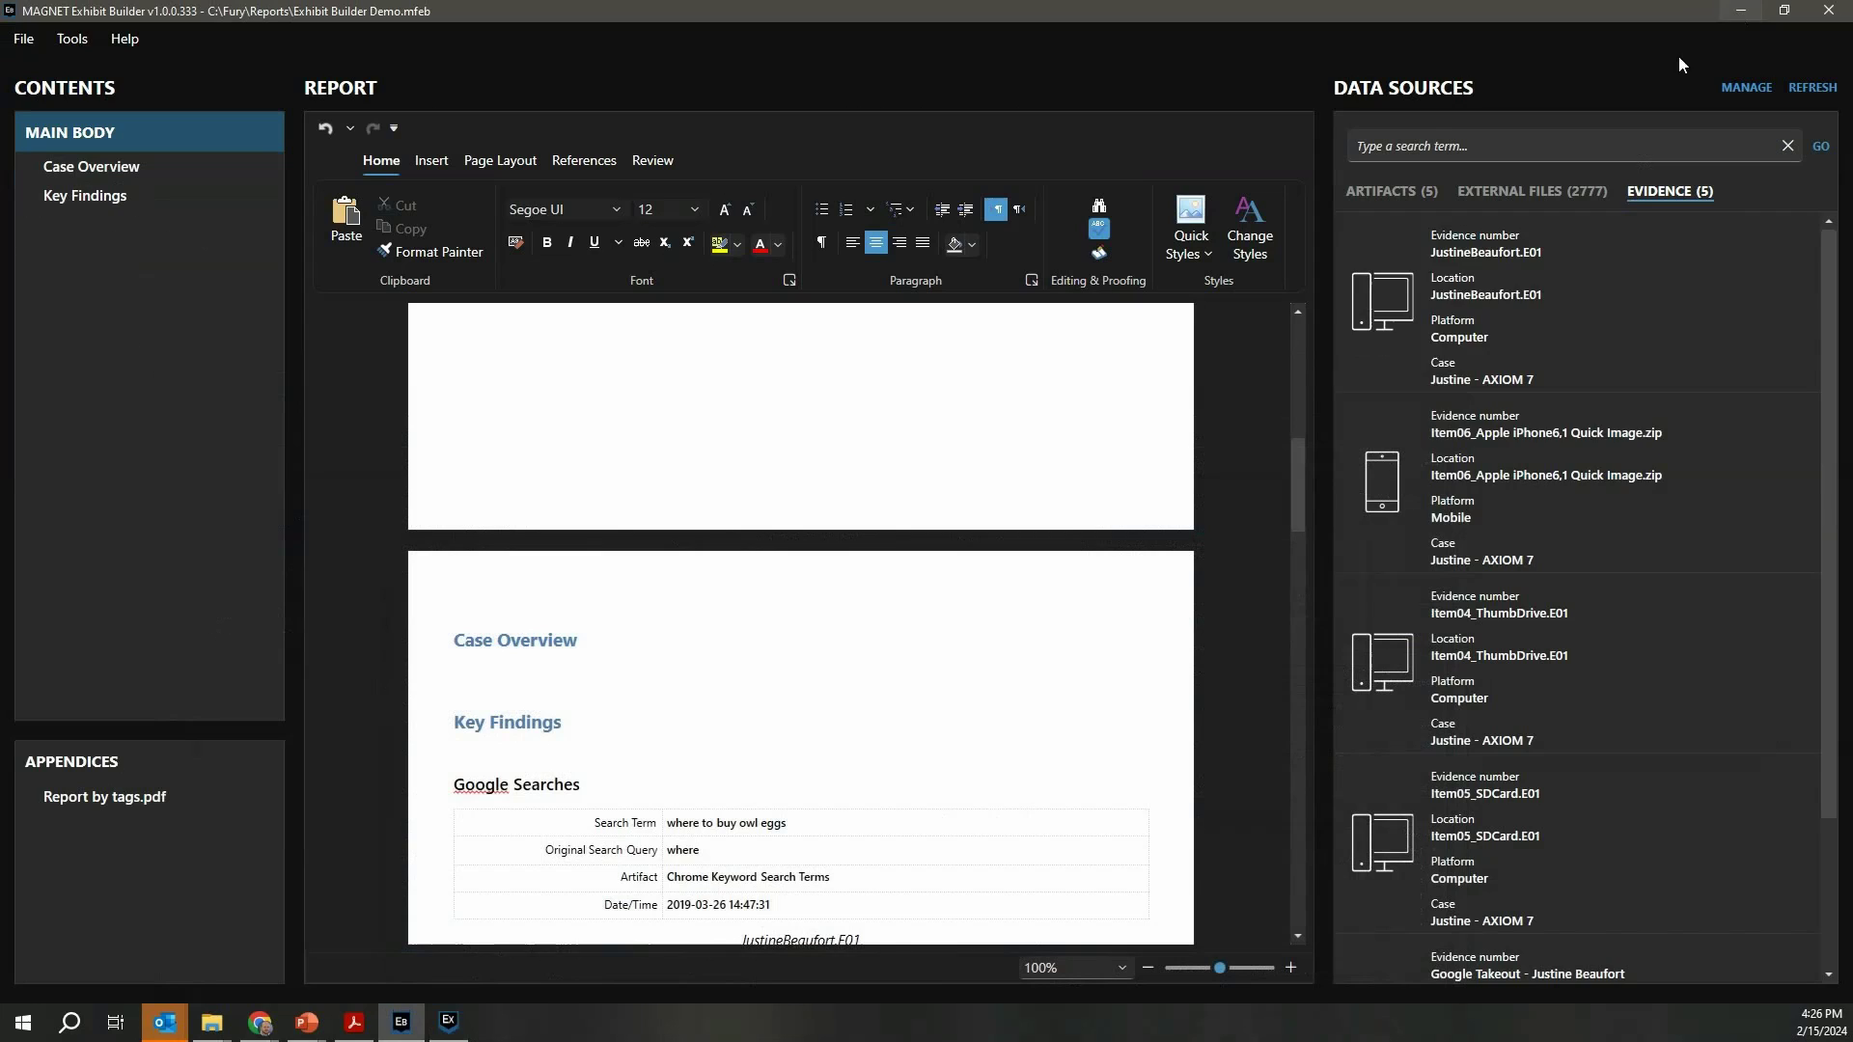
{"action": "mouse_move", "coordinate": [1491, 380]}
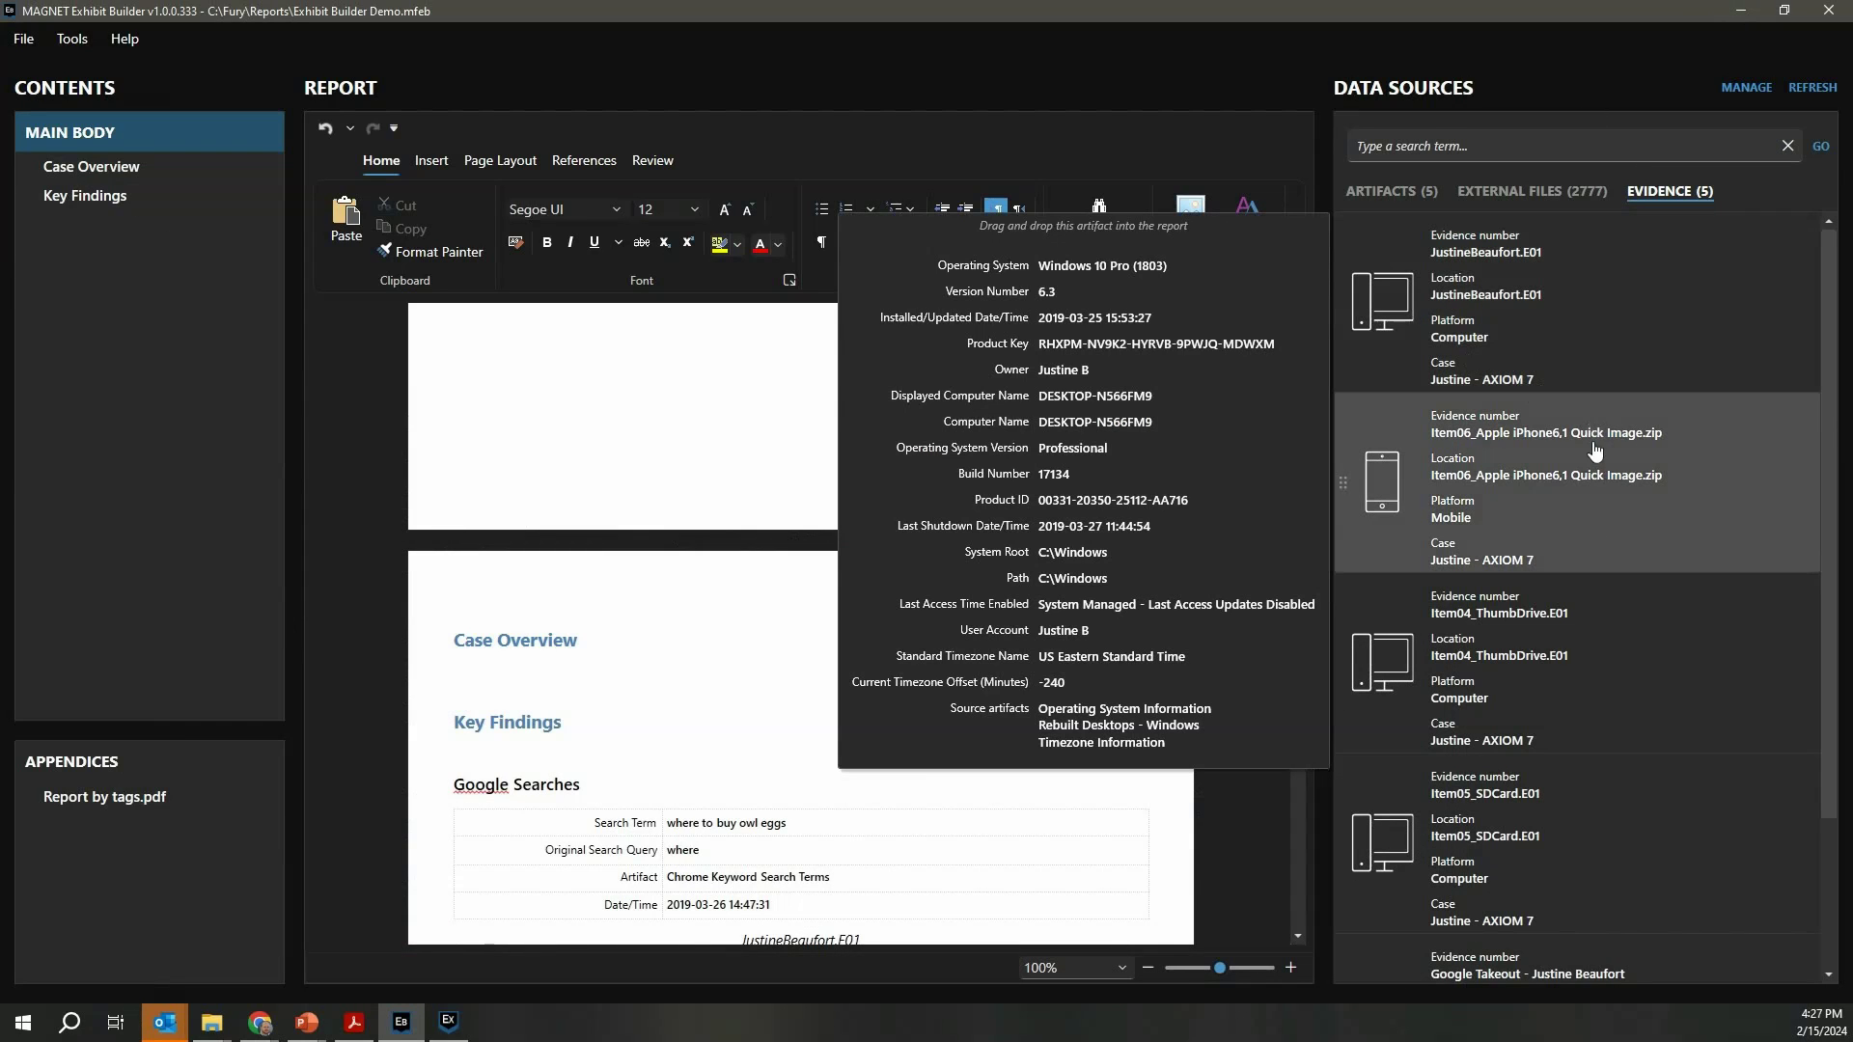
{"action": "mouse_move", "coordinate": [1602, 461]}
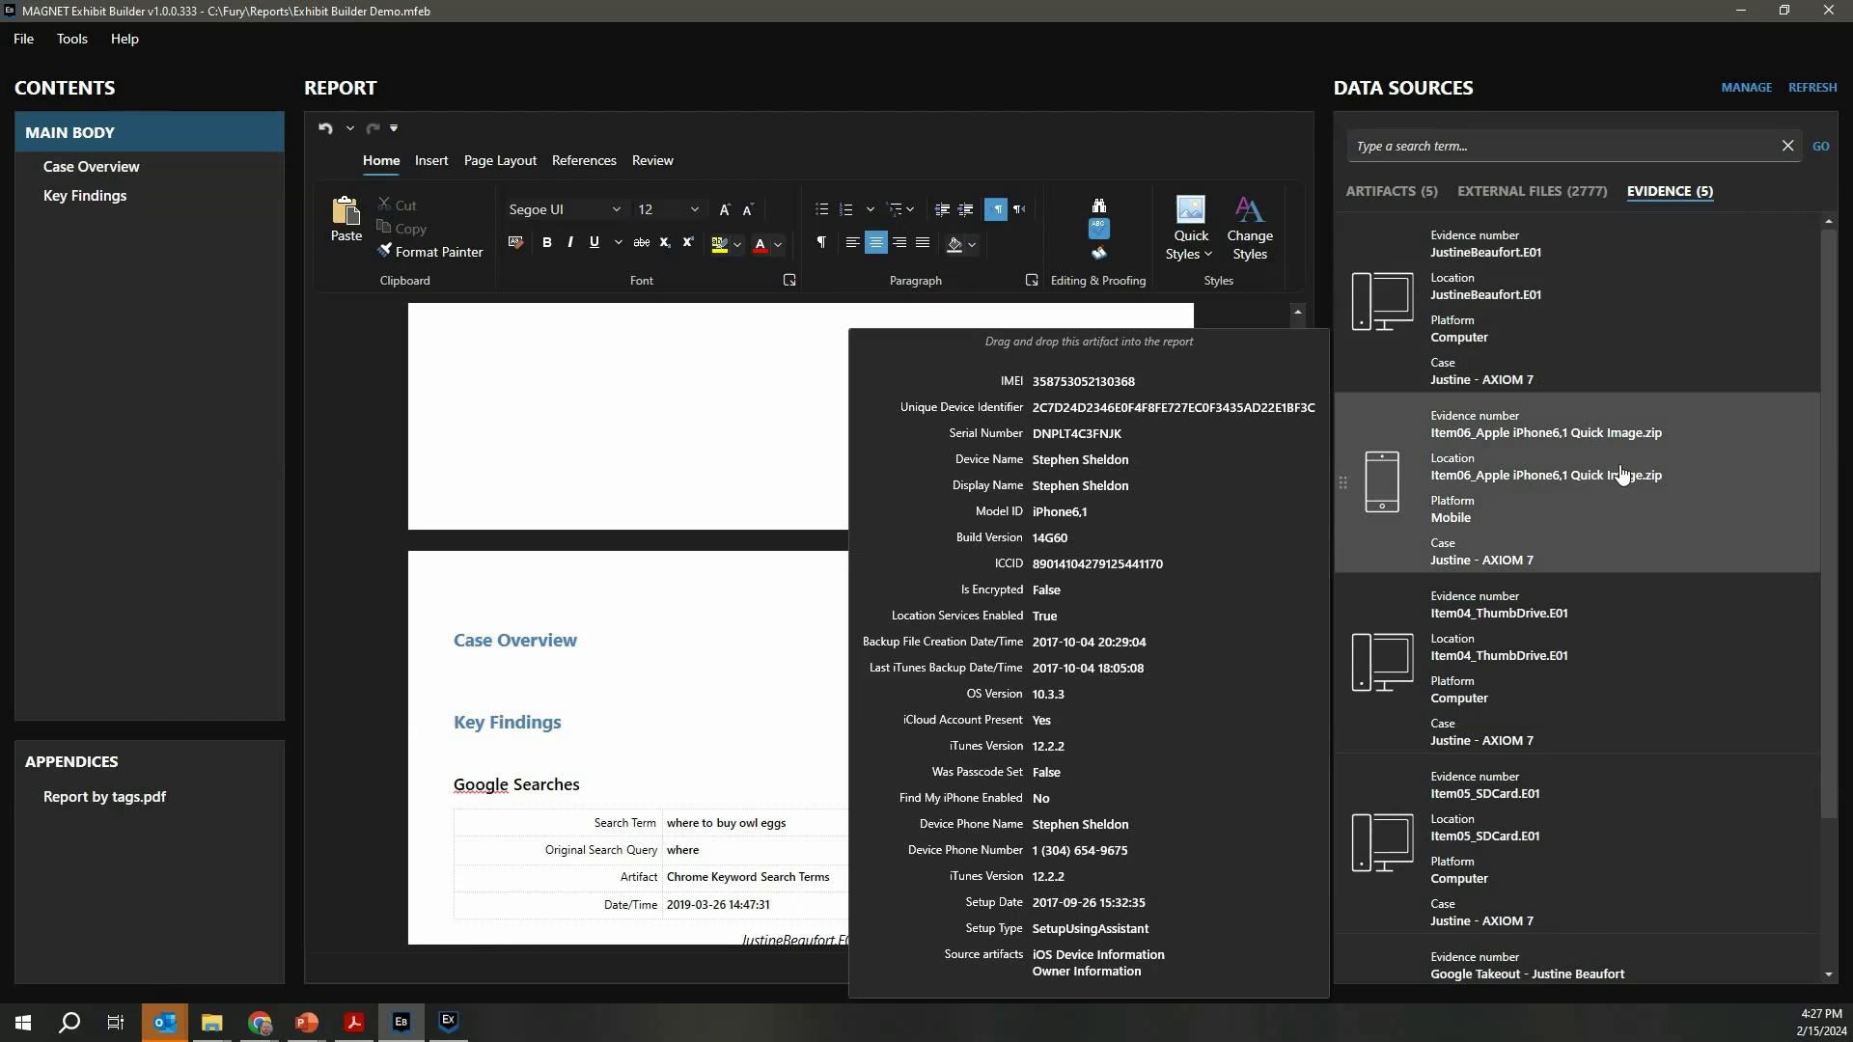
{"action": "left_click_drag", "start_coordinate": [1623, 474], "coordinate": [572, 676]}
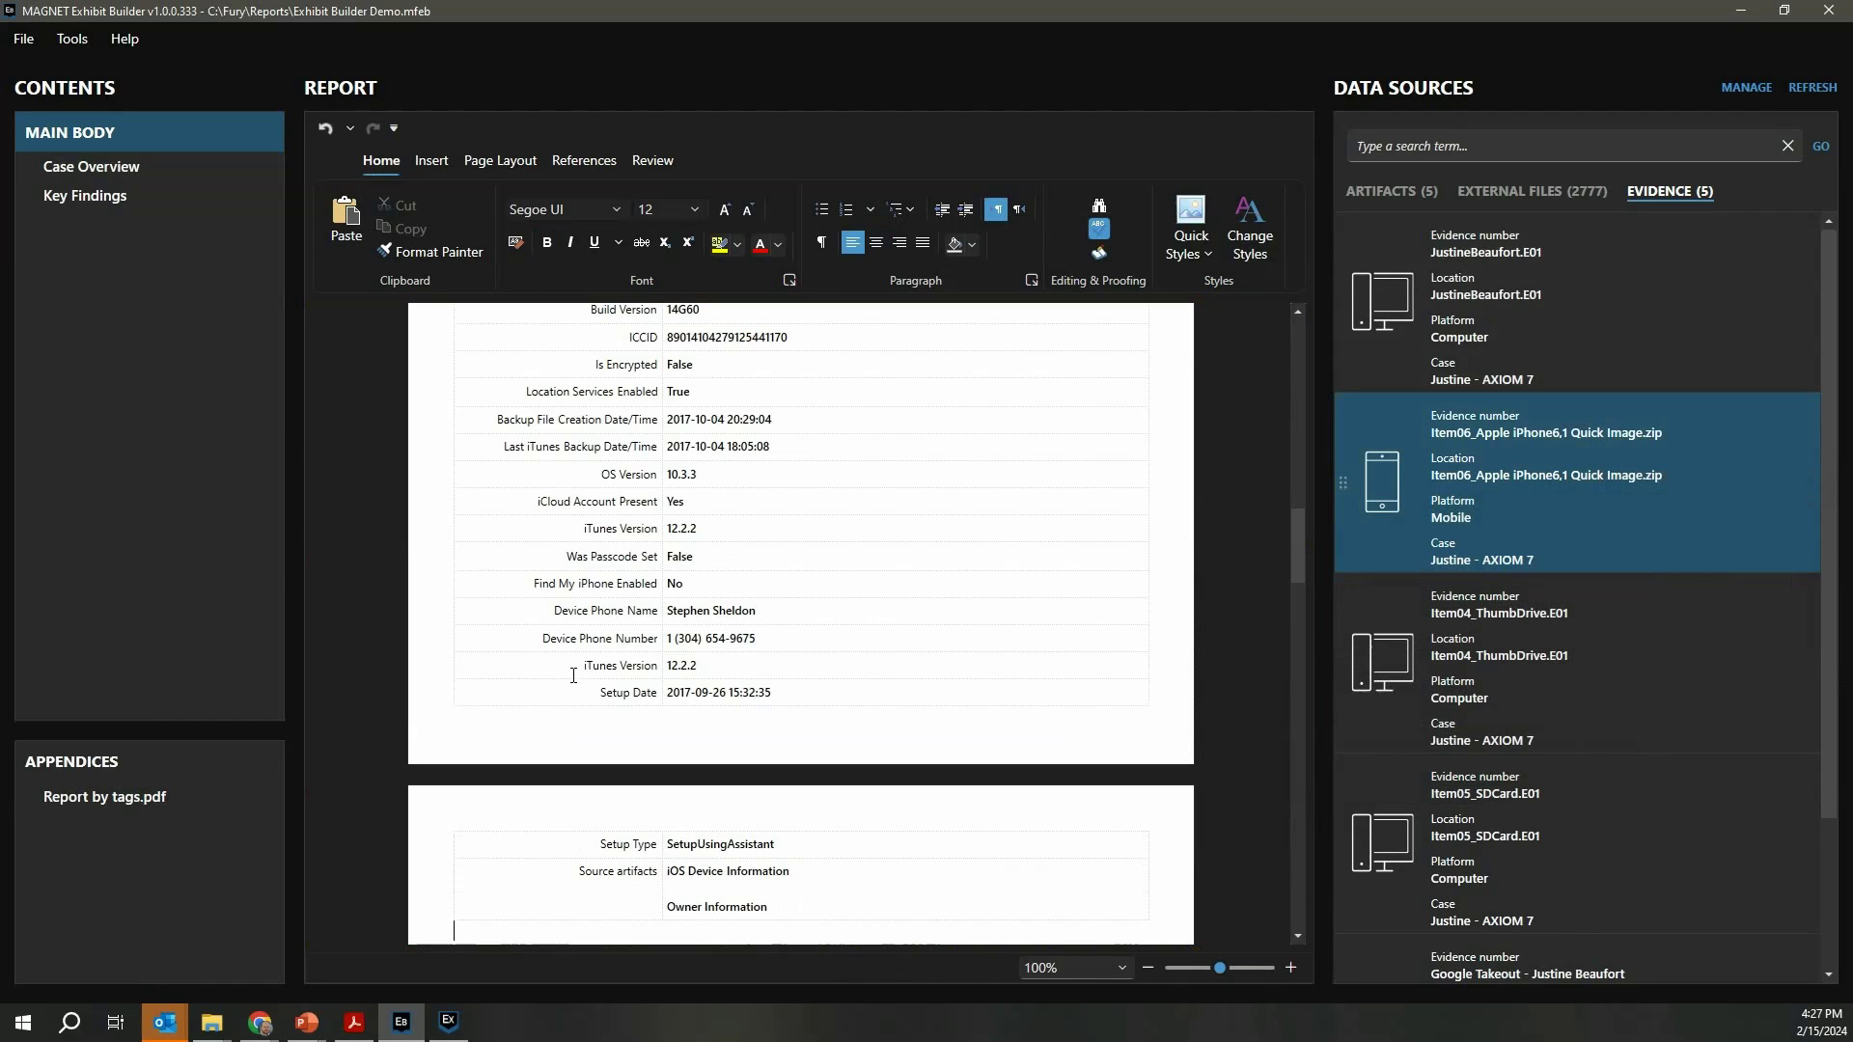
Scroll through the Canon EOS-1D X stella.jpg details table, ending at 250x318 and 48.1% skin tone.
{"action": "scroll", "coordinate": [832, 681], "scroll_direction": "up", "scroll_amount": 4}
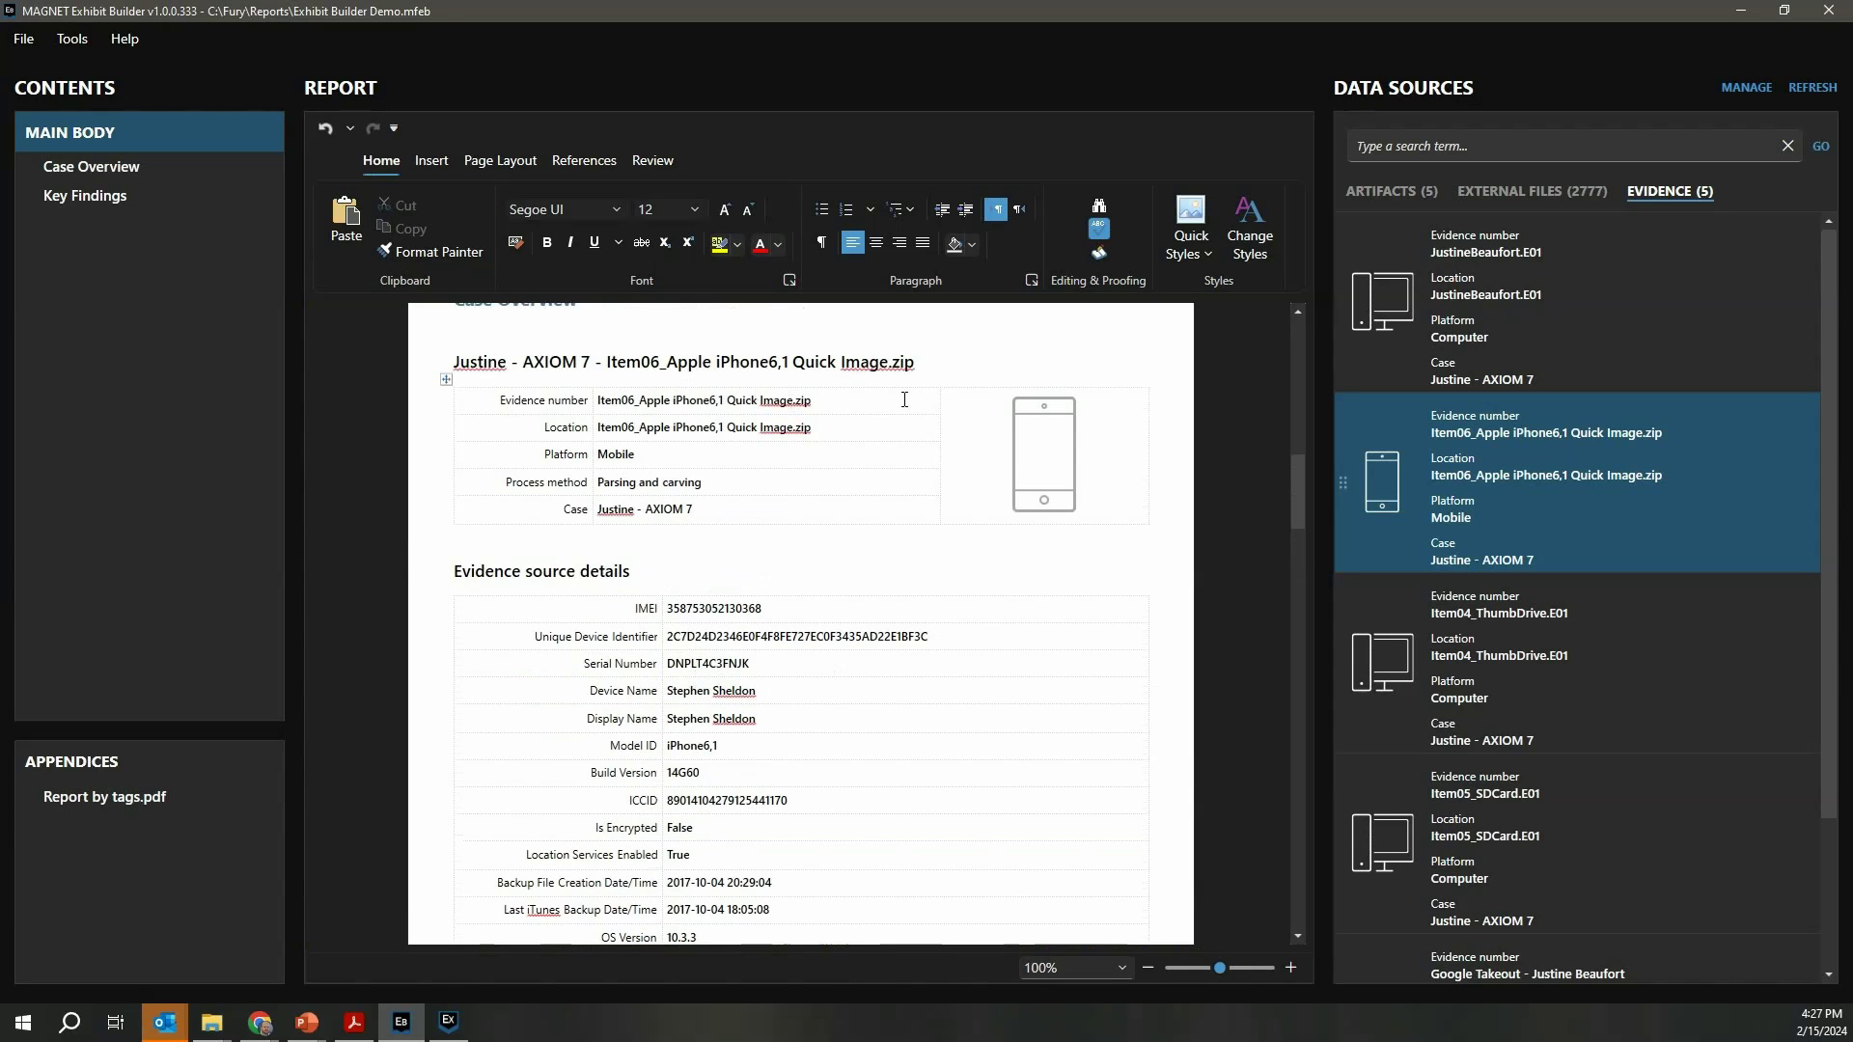
{"action": "scroll", "coordinate": [868, 545], "scroll_direction": "down", "scroll_amount": 2}
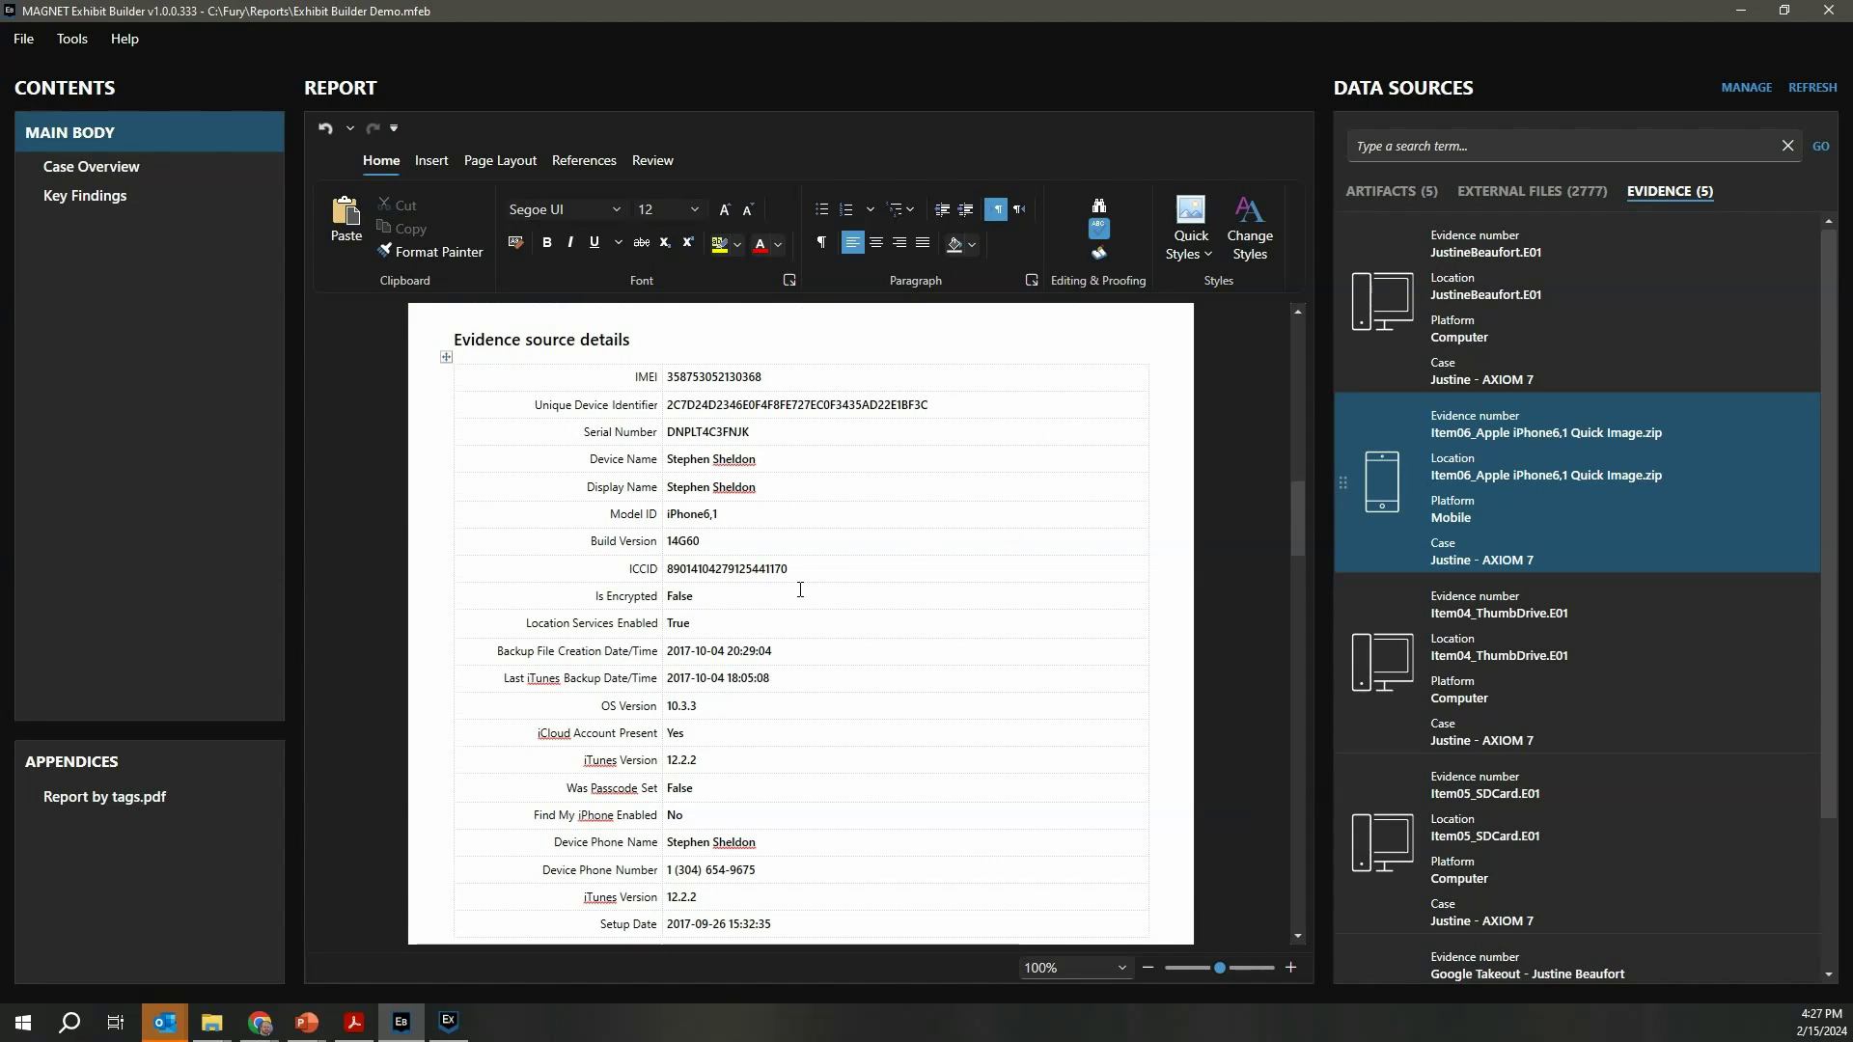
{"action": "scroll", "coordinate": [800, 590], "scroll_direction": "down", "scroll_amount": 2}
{"action": "scroll", "coordinate": [800, 590], "scroll_direction": "up", "scroll_amount": 3}
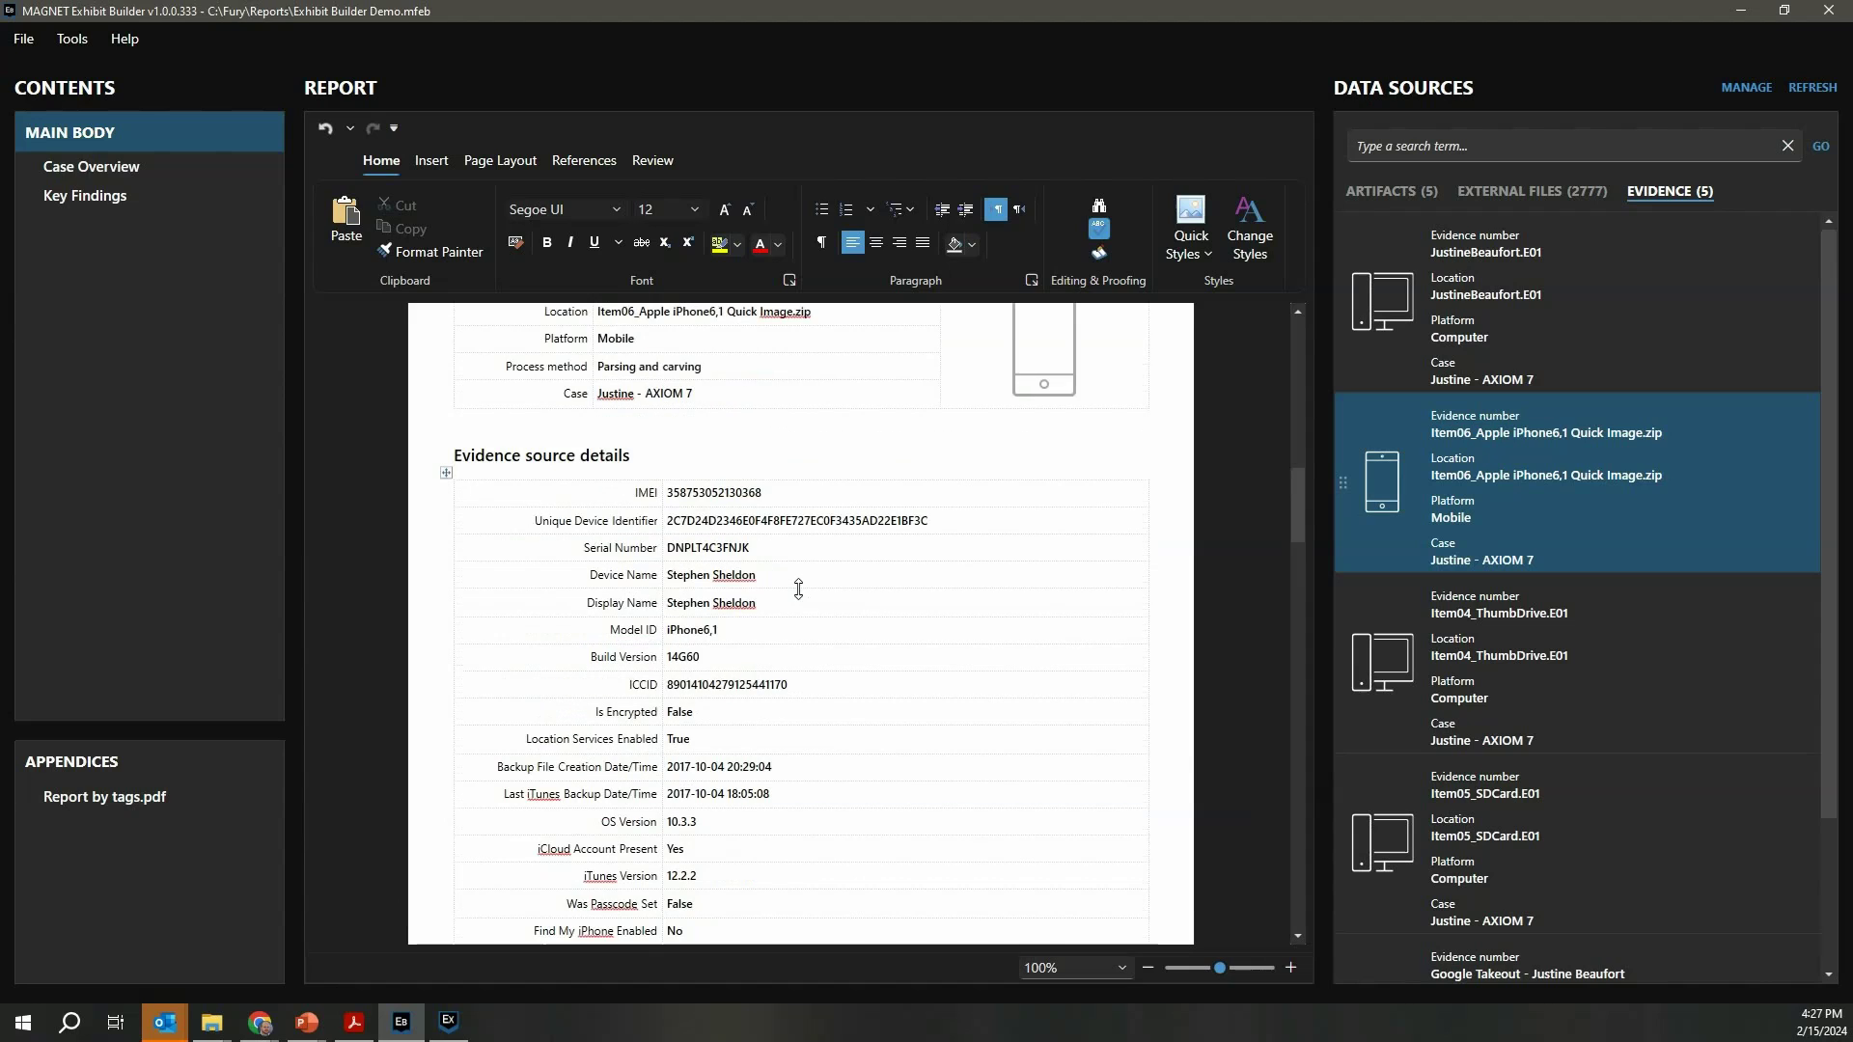
{"action": "scroll", "coordinate": [798, 590], "scroll_direction": "up", "scroll_amount": 3}
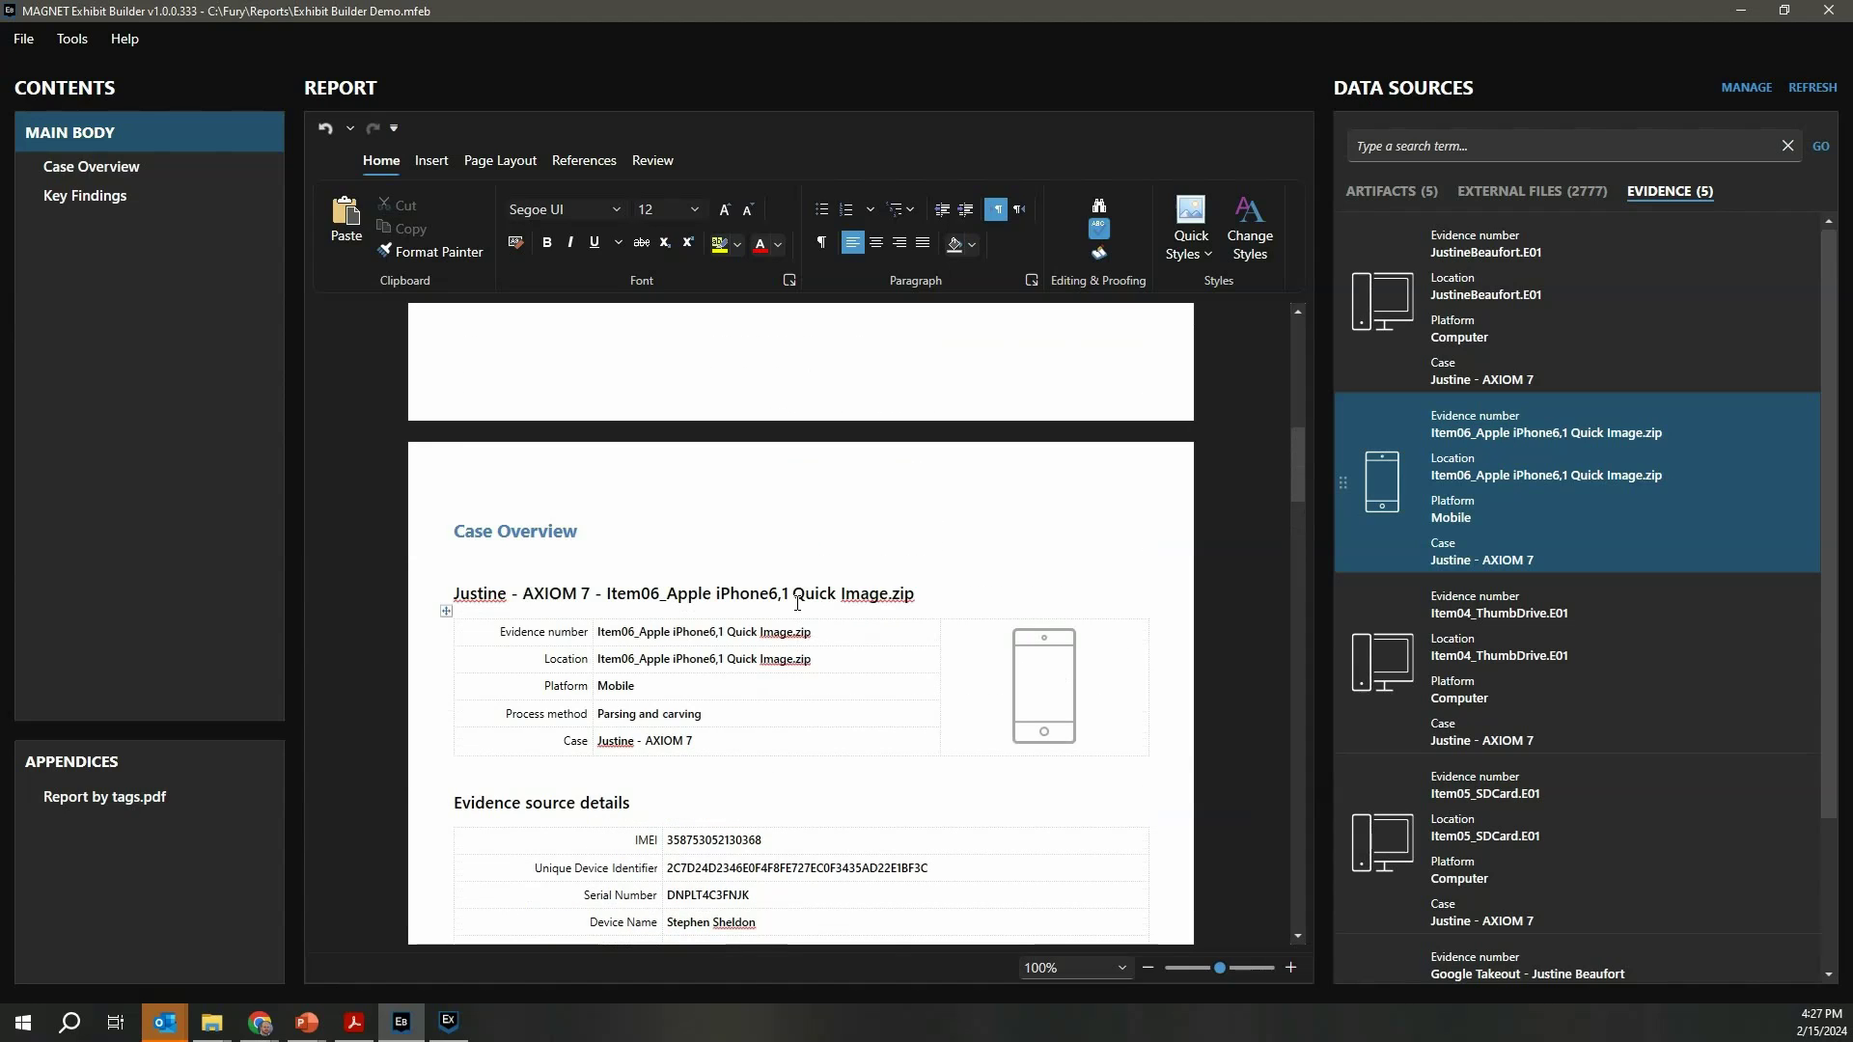
{"action": "scroll", "coordinate": [798, 608], "scroll_direction": "up", "scroll_amount": 5}
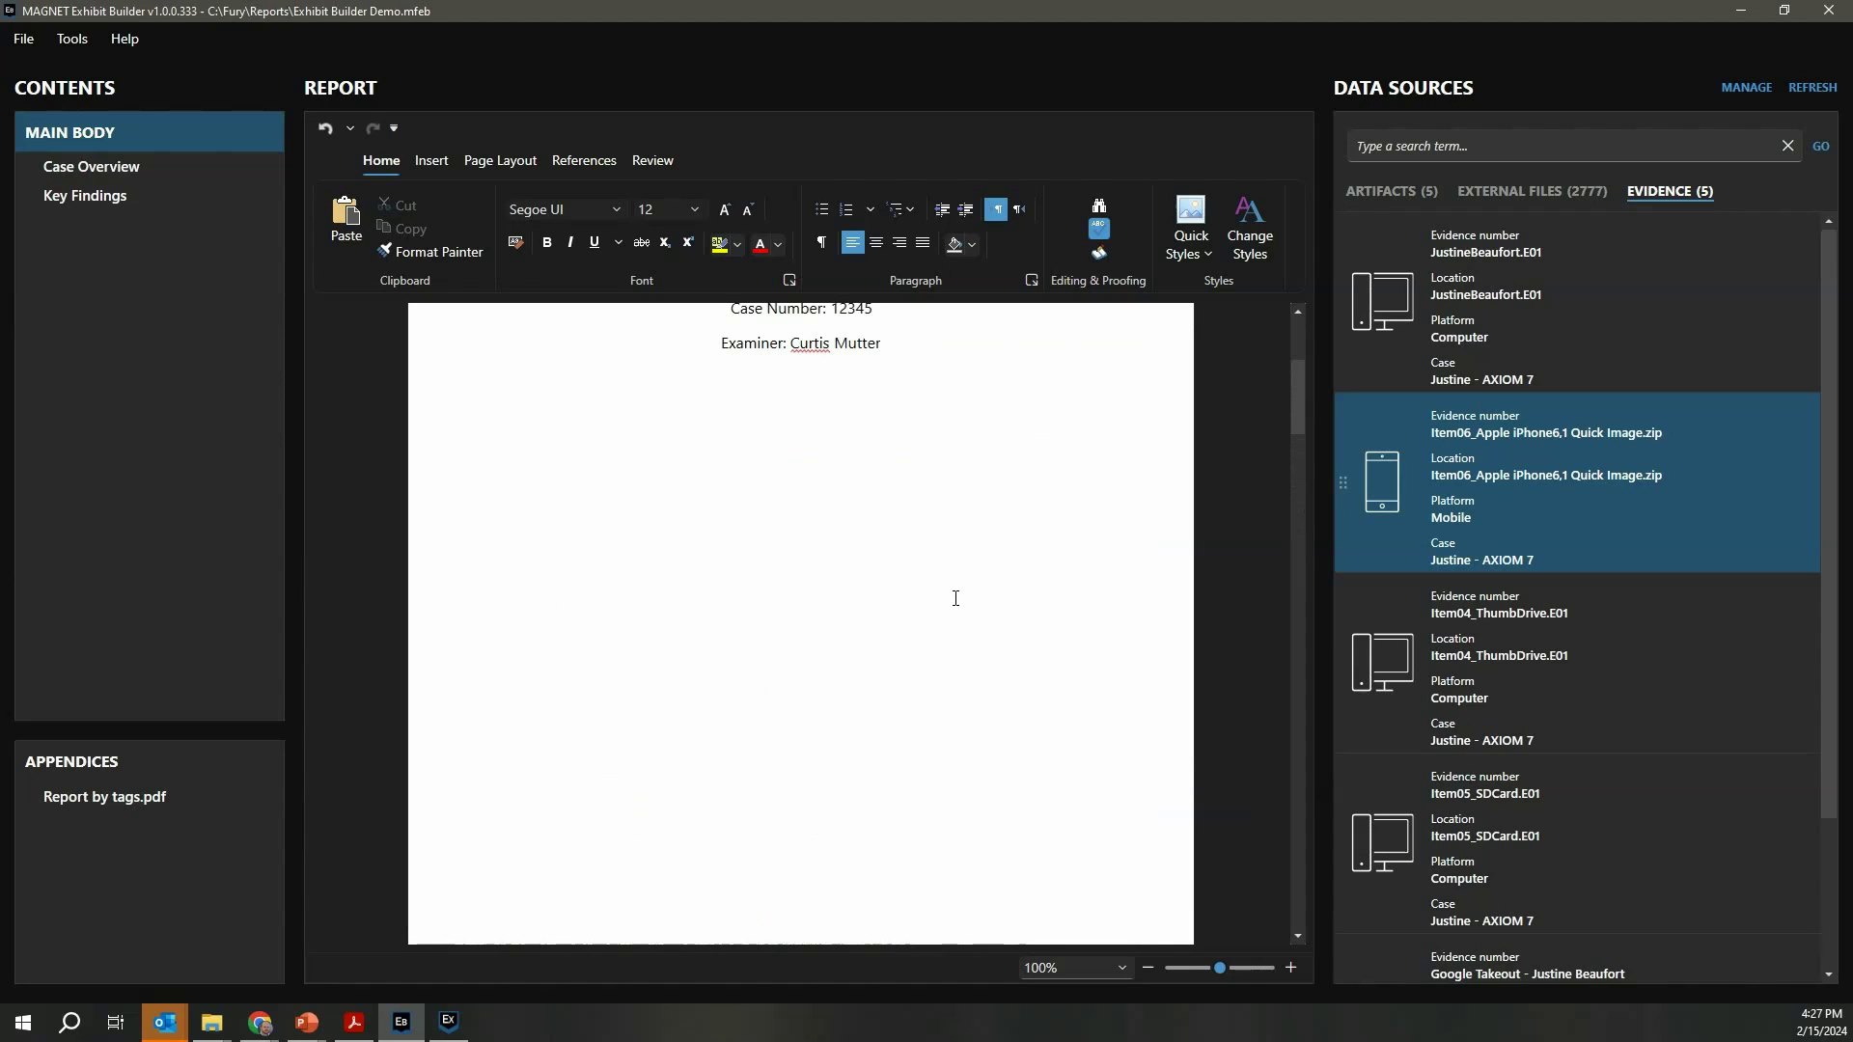
{"action": "scroll", "coordinate": [956, 599], "scroll_direction": "down", "scroll_amount": 12}
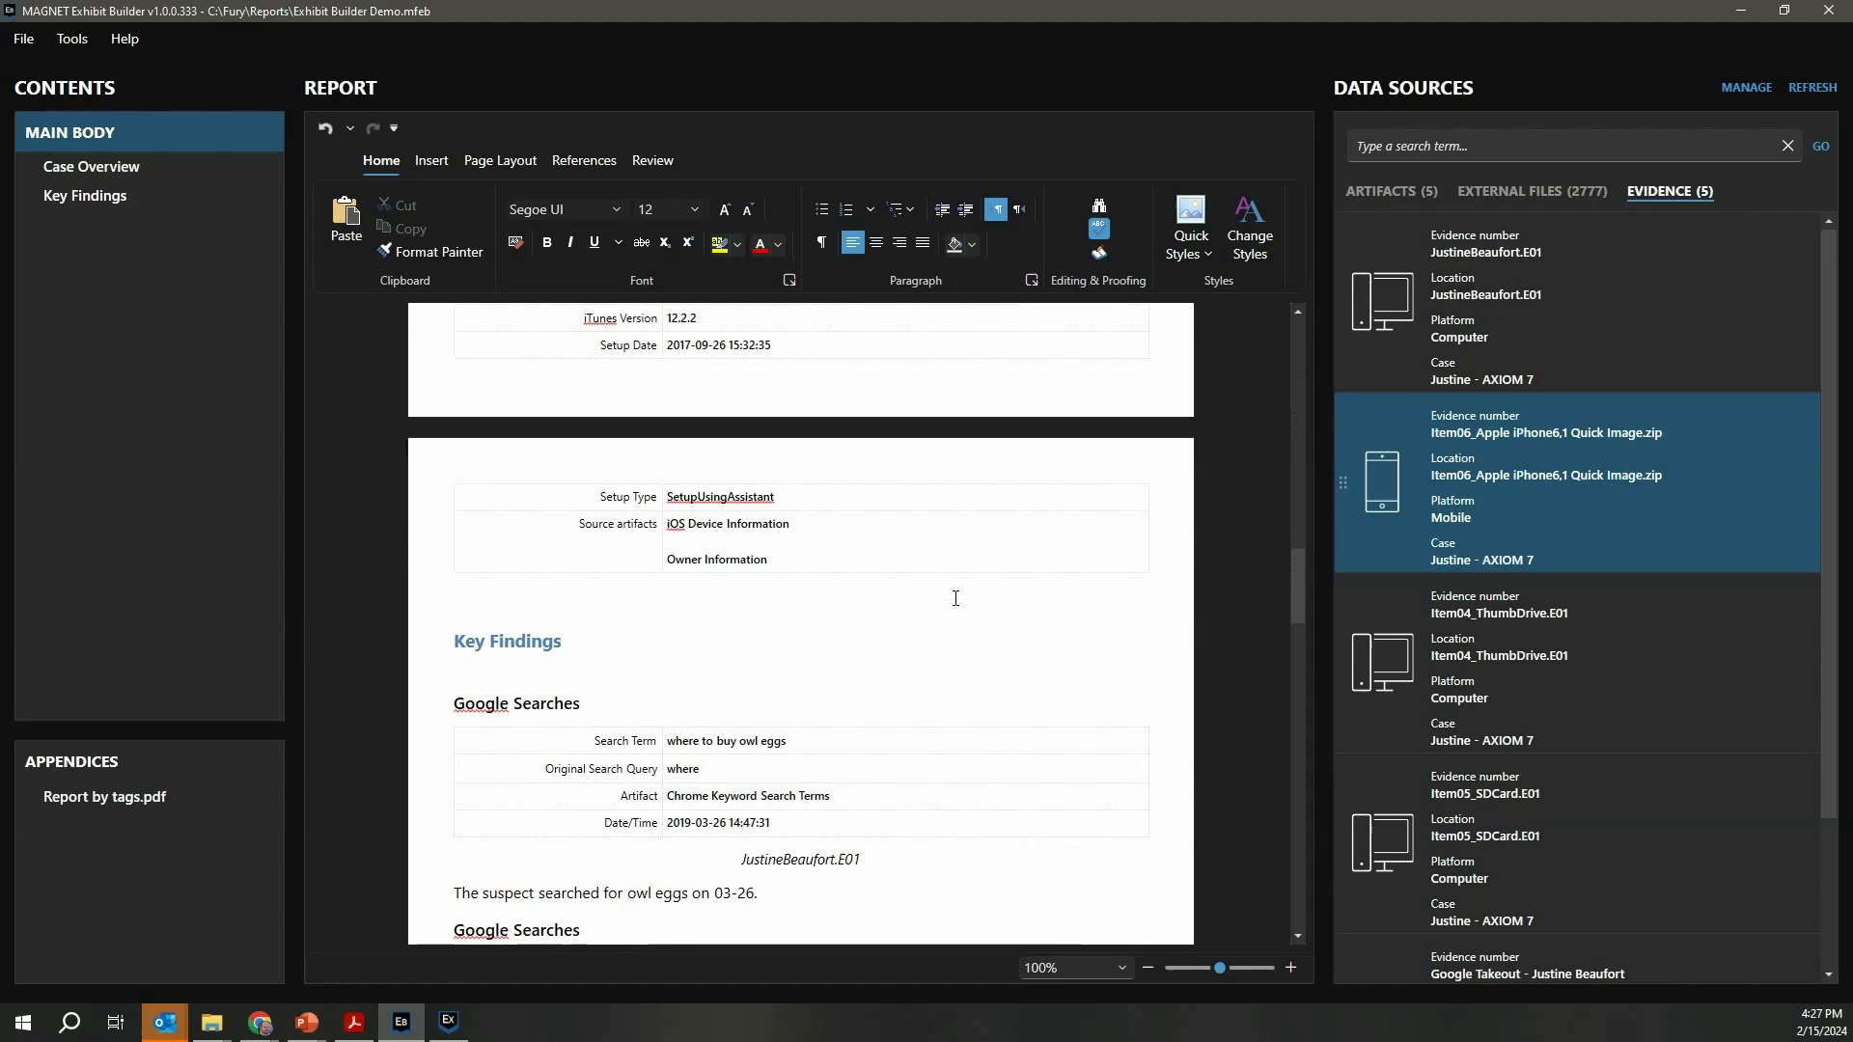
{"action": "scroll", "coordinate": [955, 599], "scroll_direction": "down", "scroll_amount": 15}
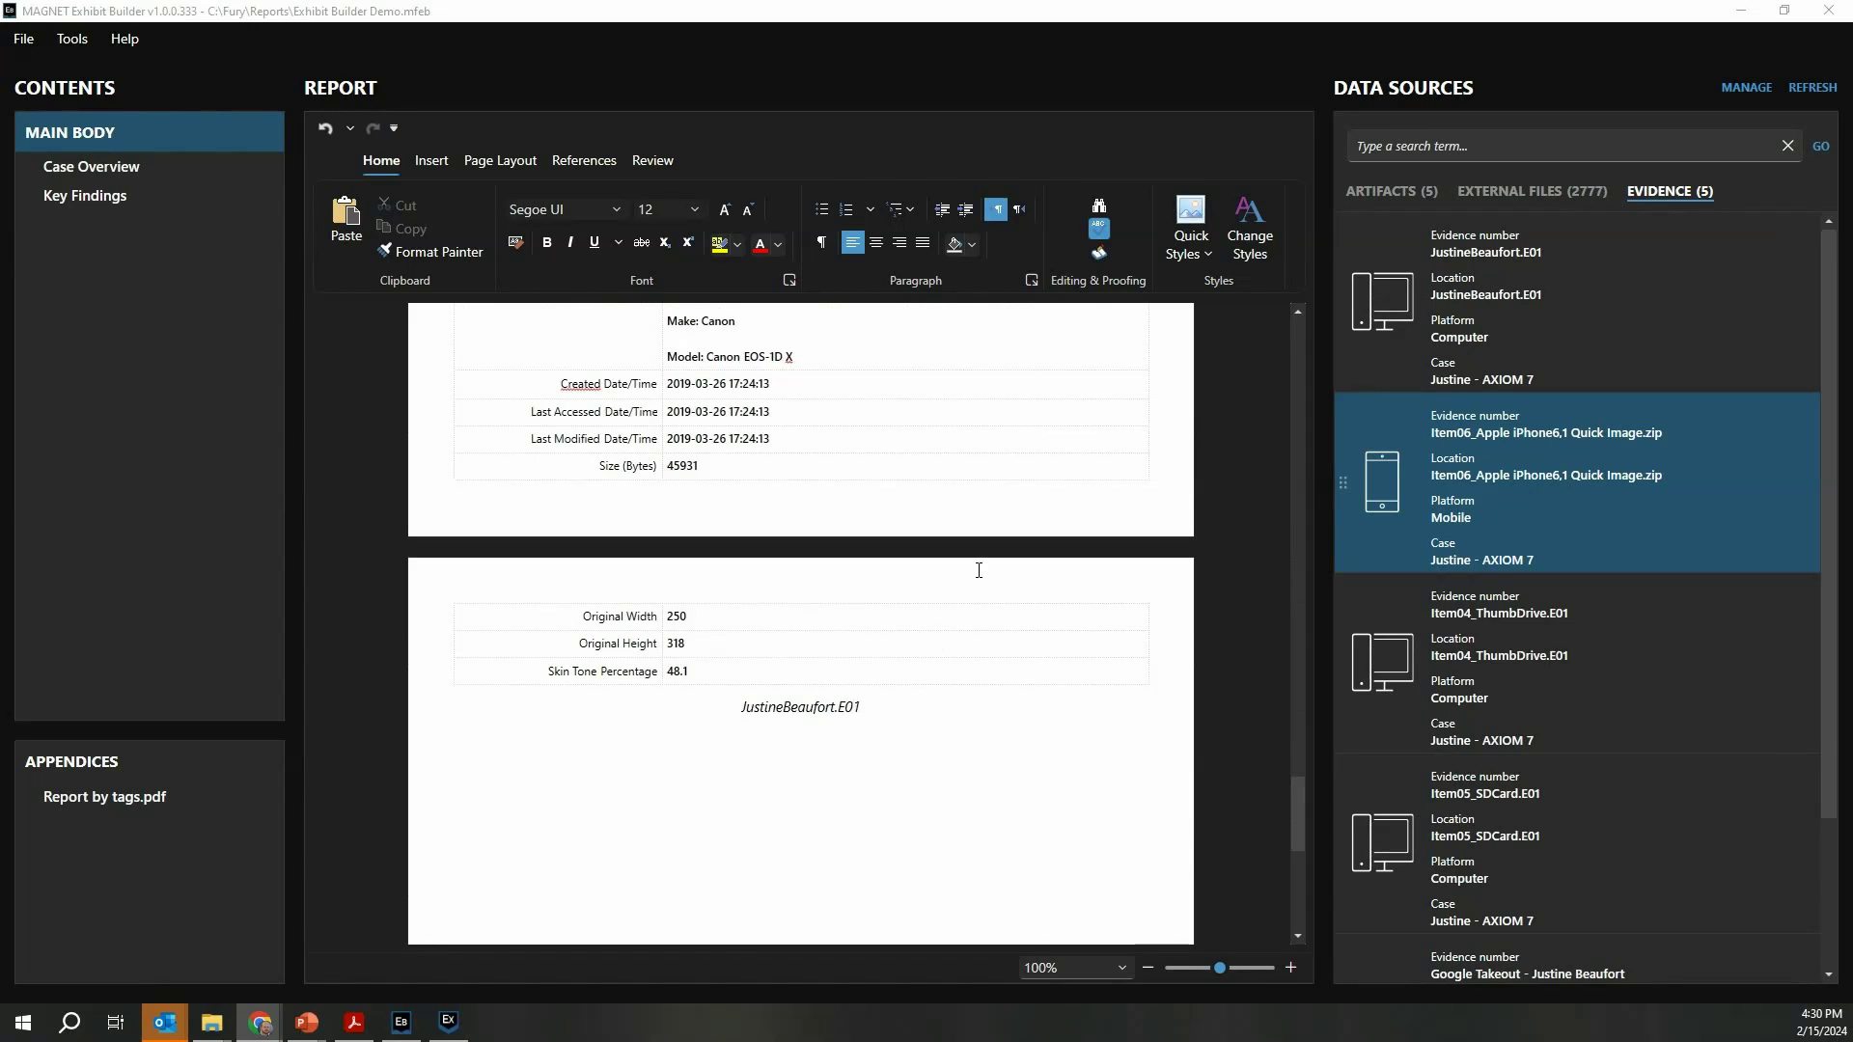
Run an 'owl' keyword search in the AXIOM case's Artifacts view.
{"action": "left_click", "coordinate": [448, 1021]}
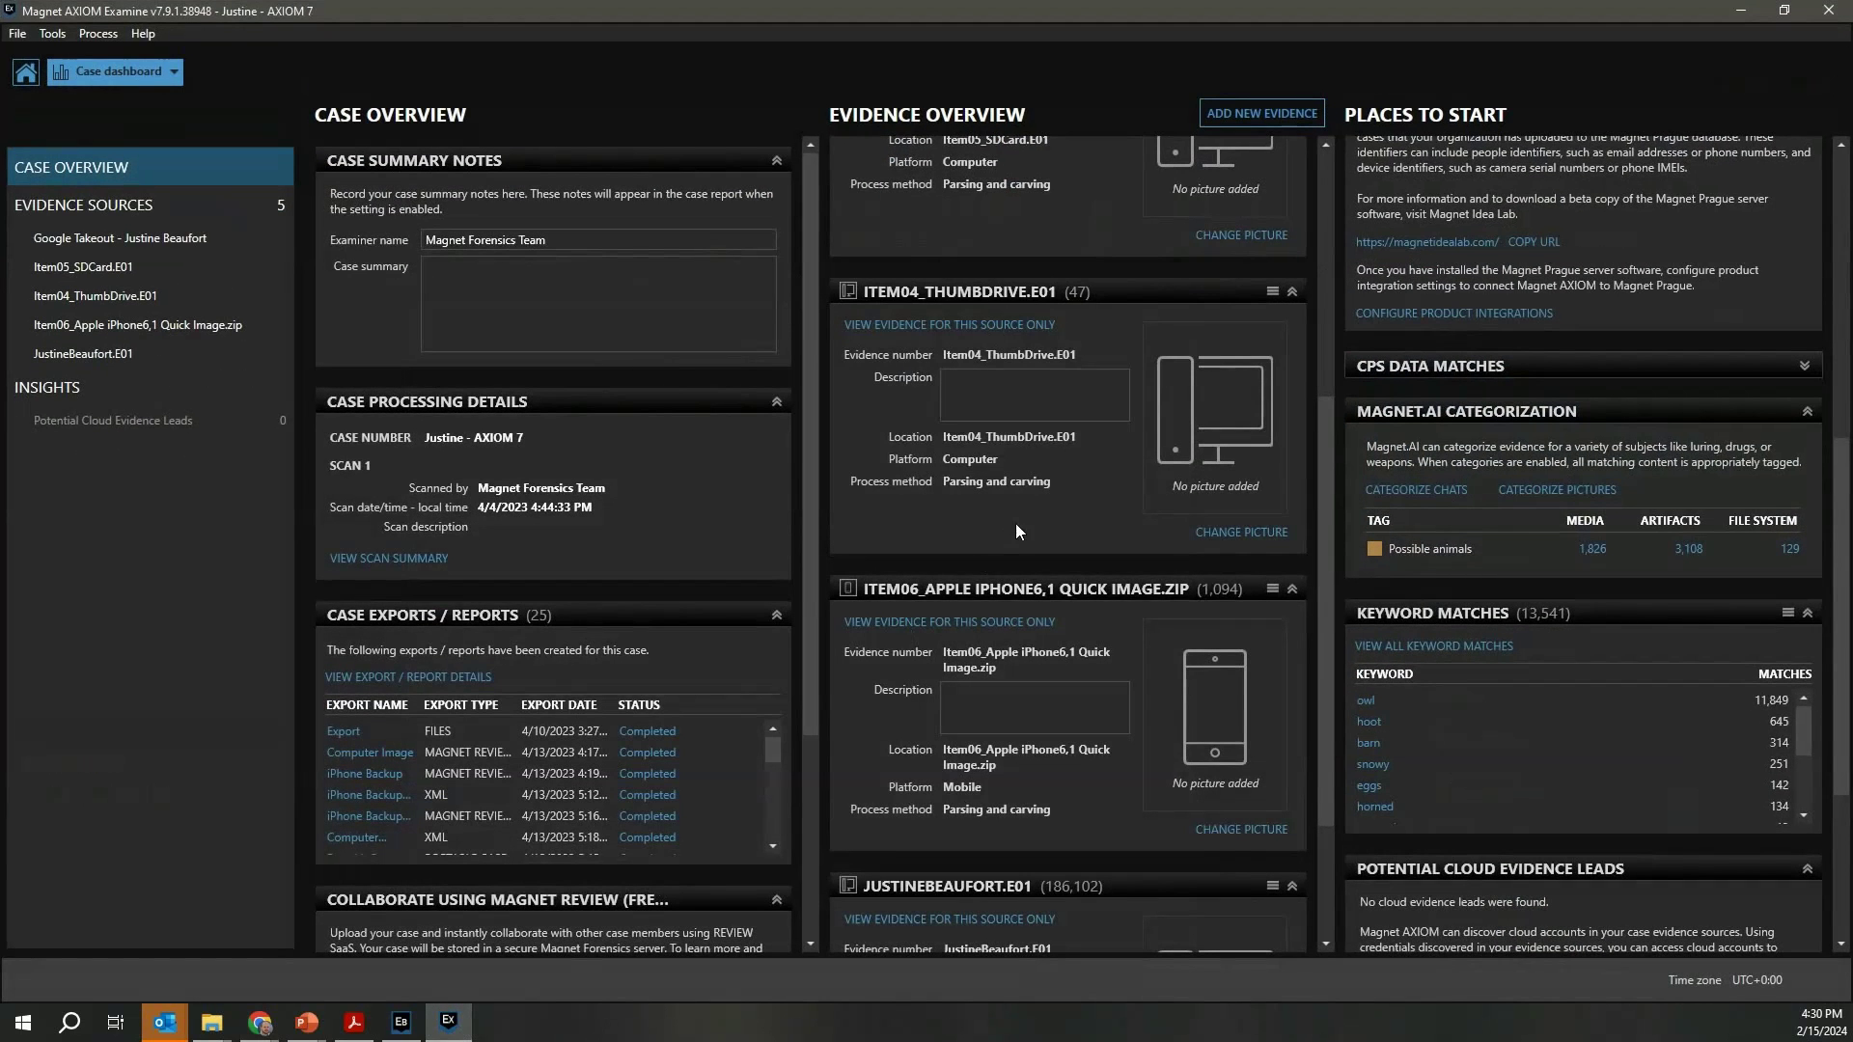
{"action": "left_click", "coordinate": [164, 75]}
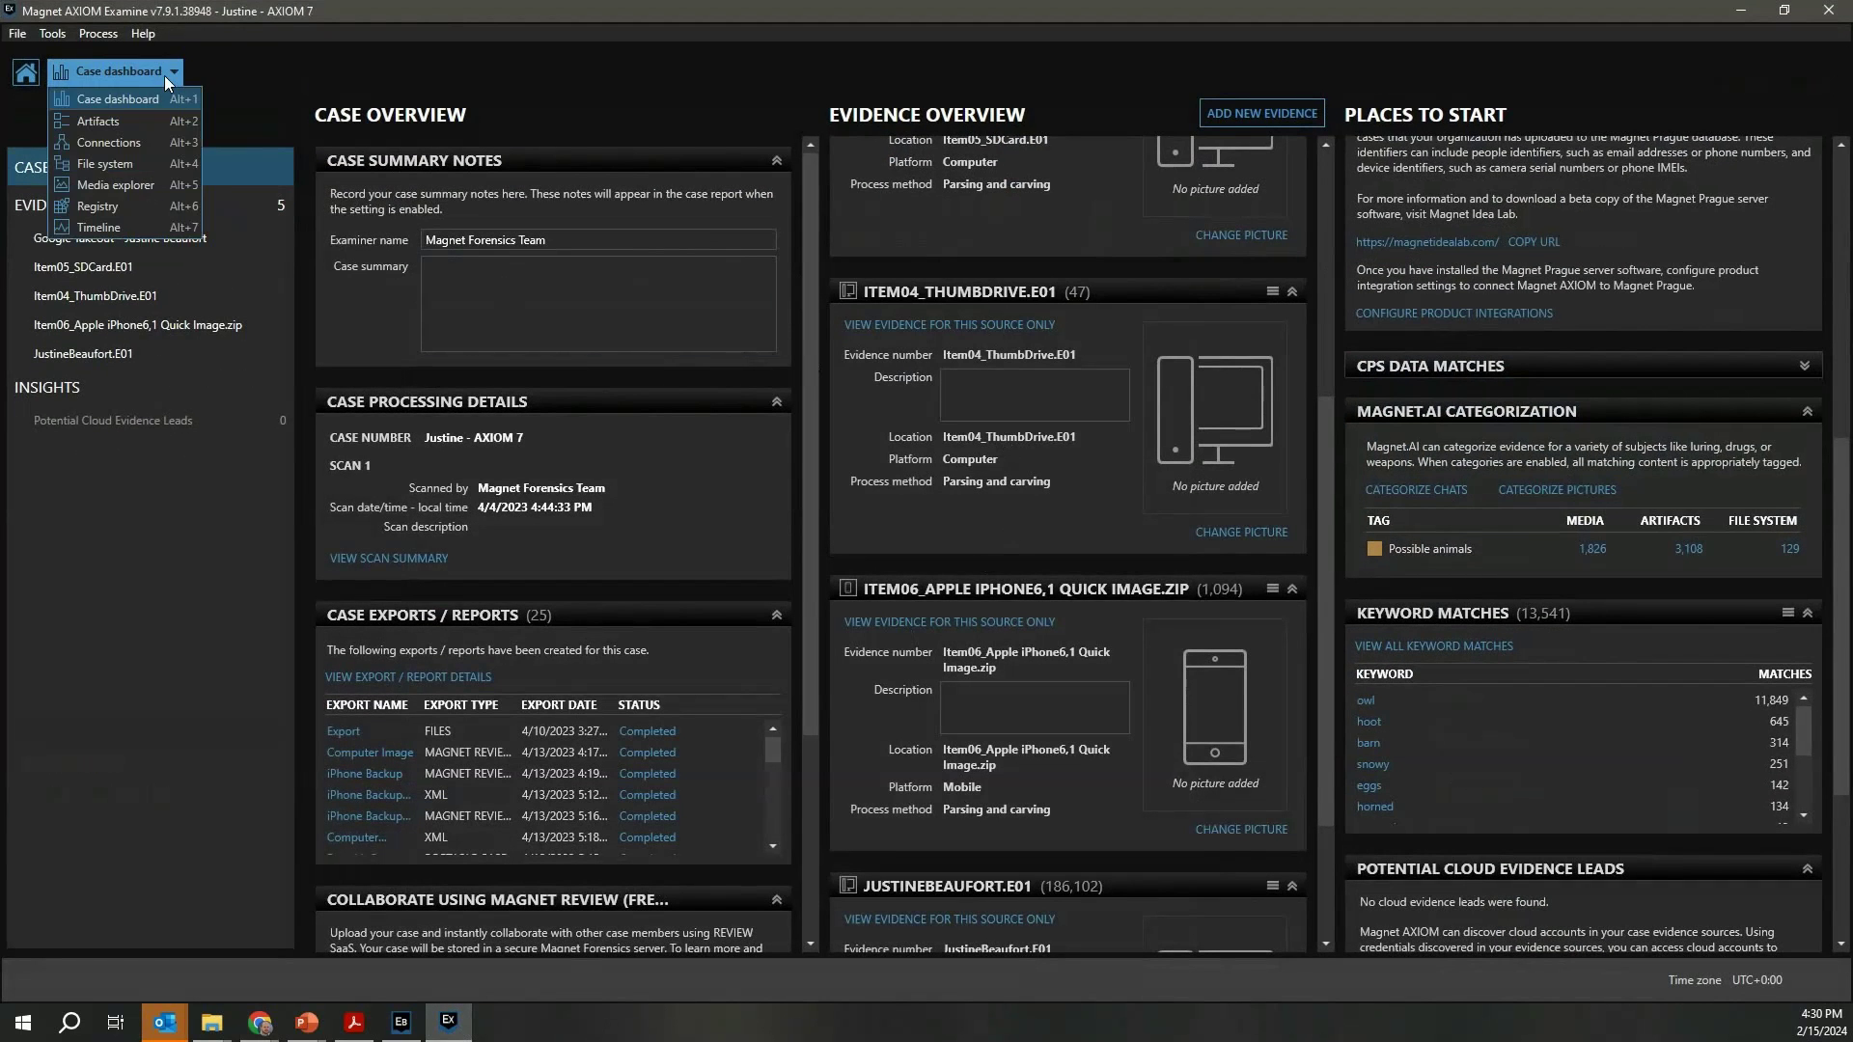
{"action": "left_click", "coordinate": [137, 118]}
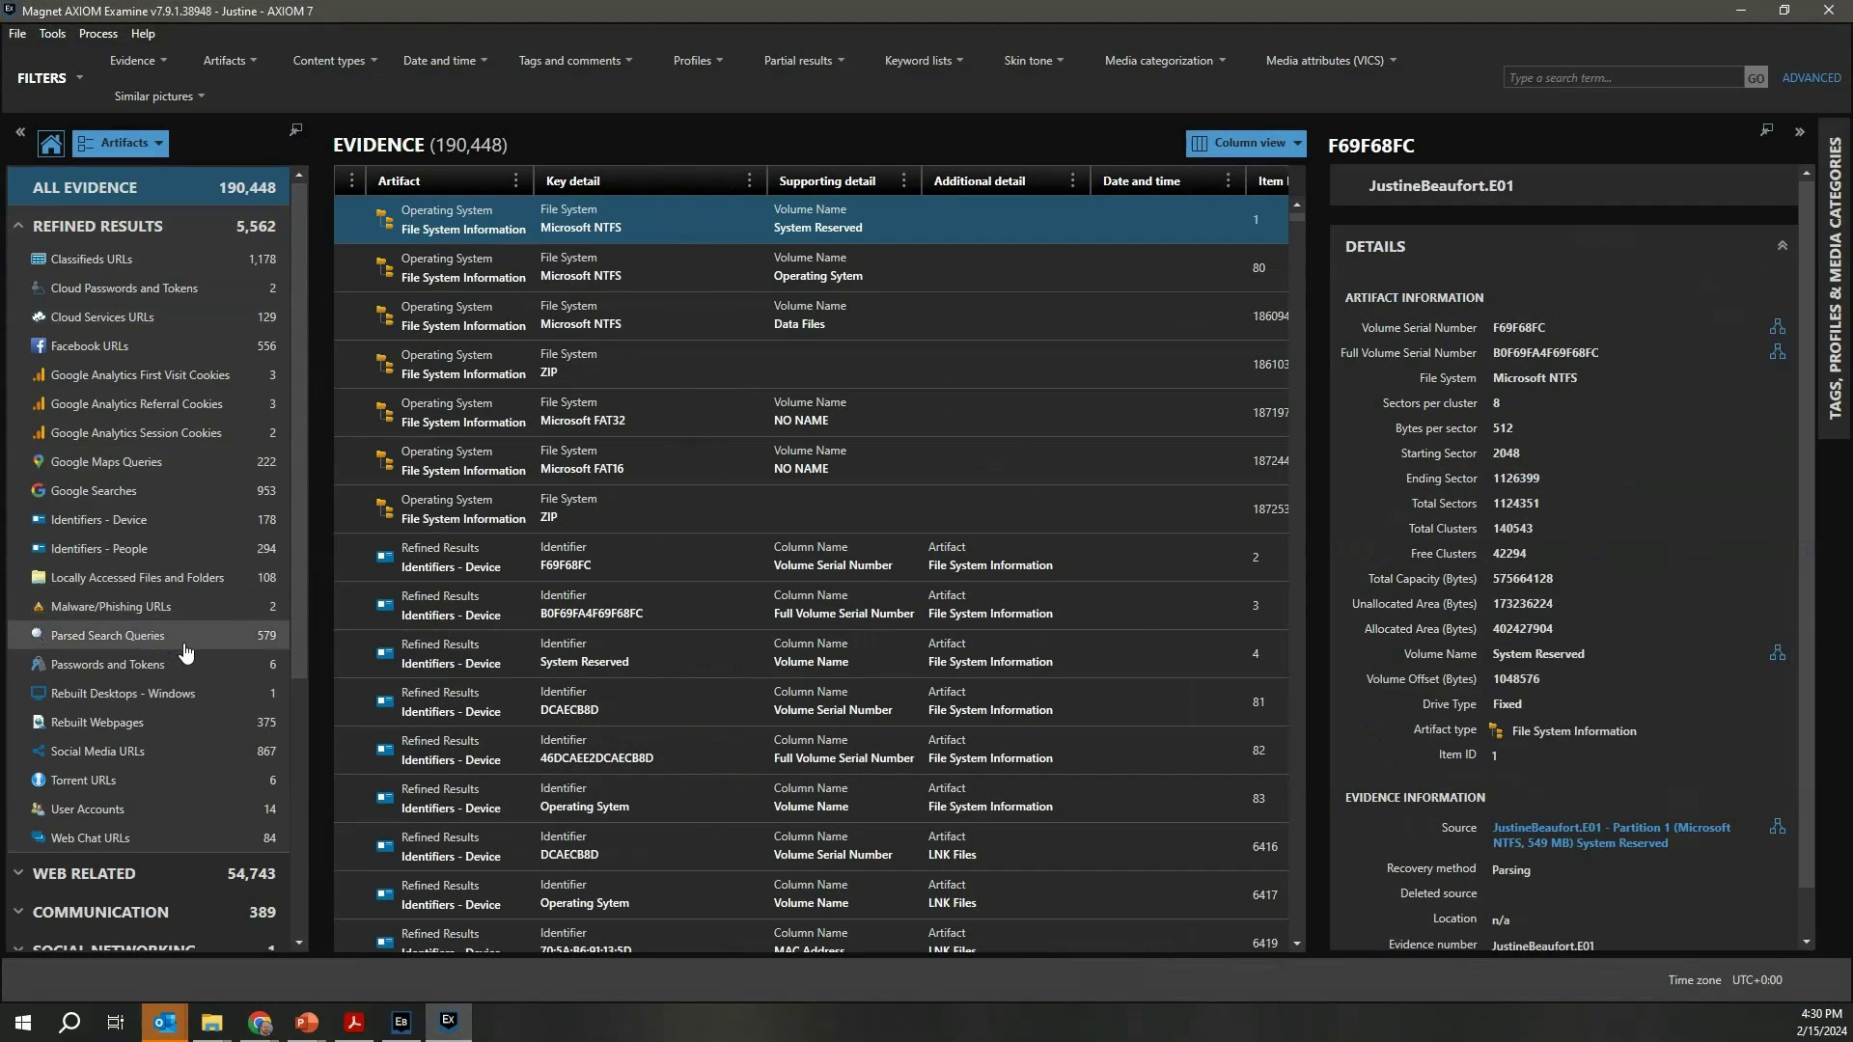
{"action": "left_click", "coordinate": [1582, 80]}
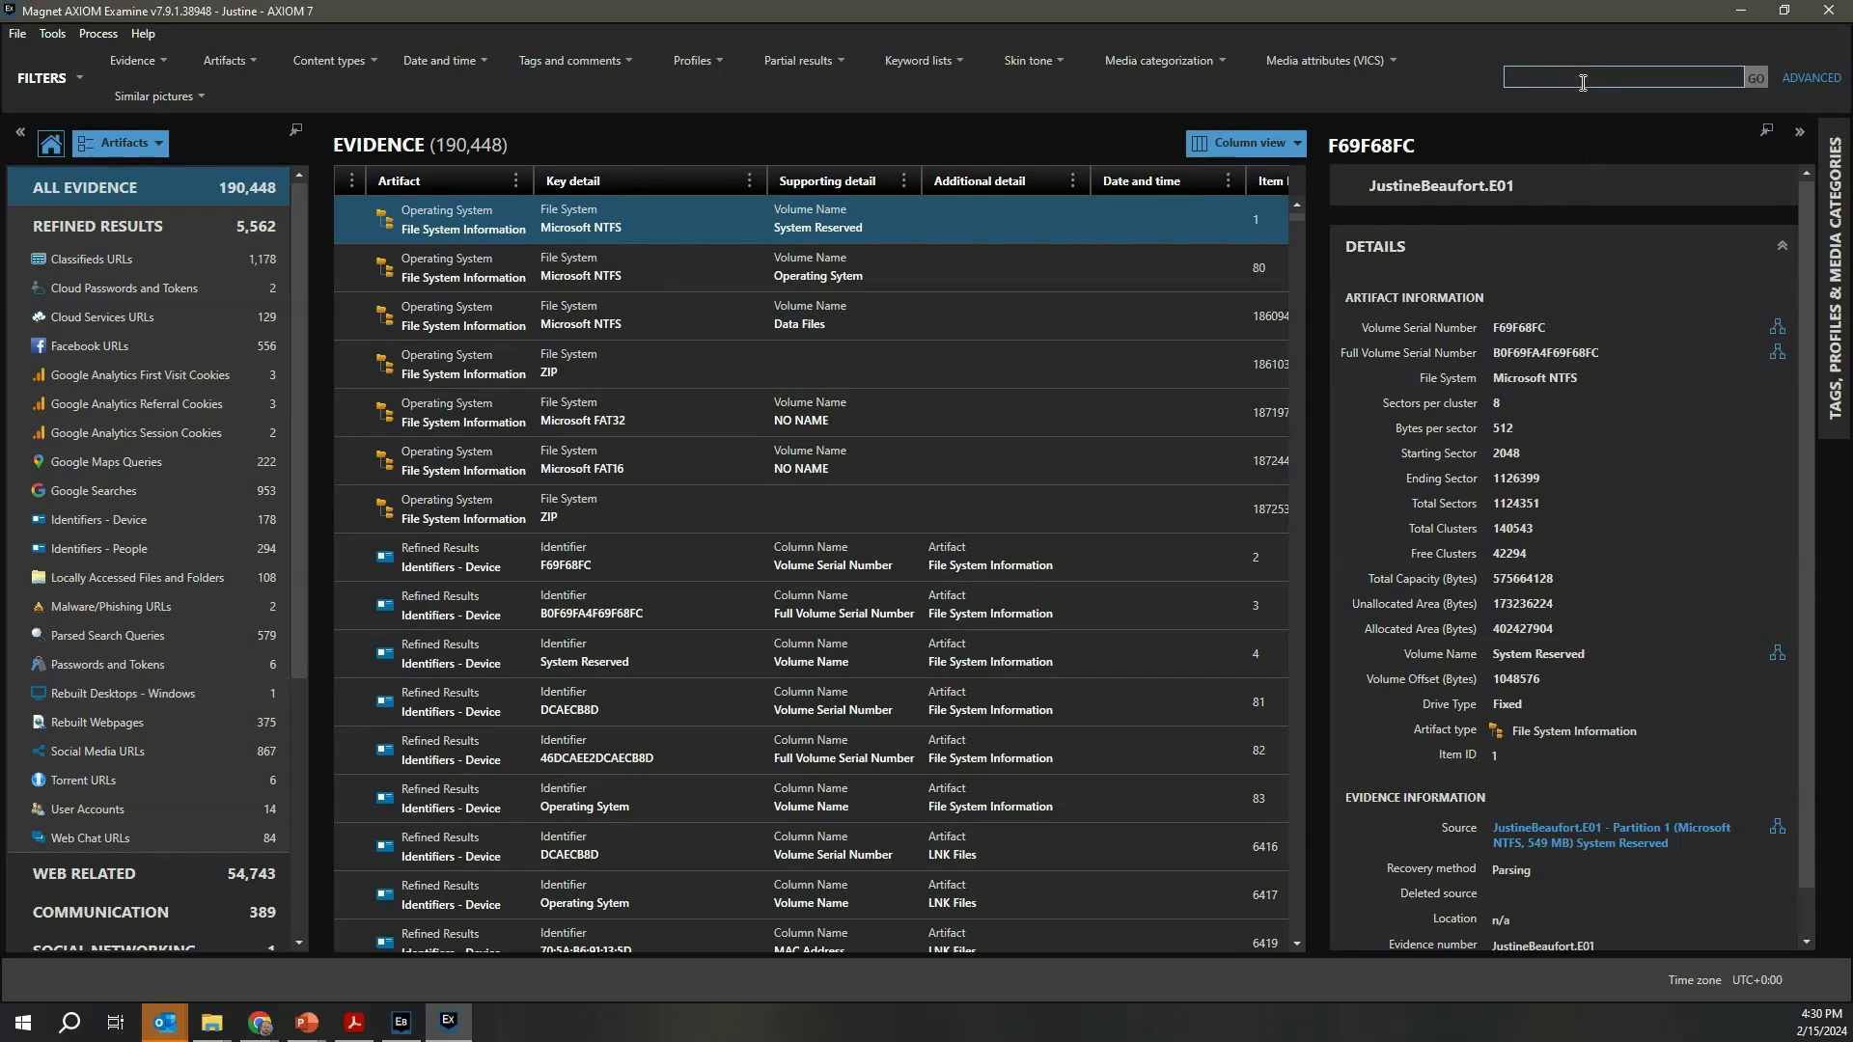
{"action": "type", "text": "owl"}
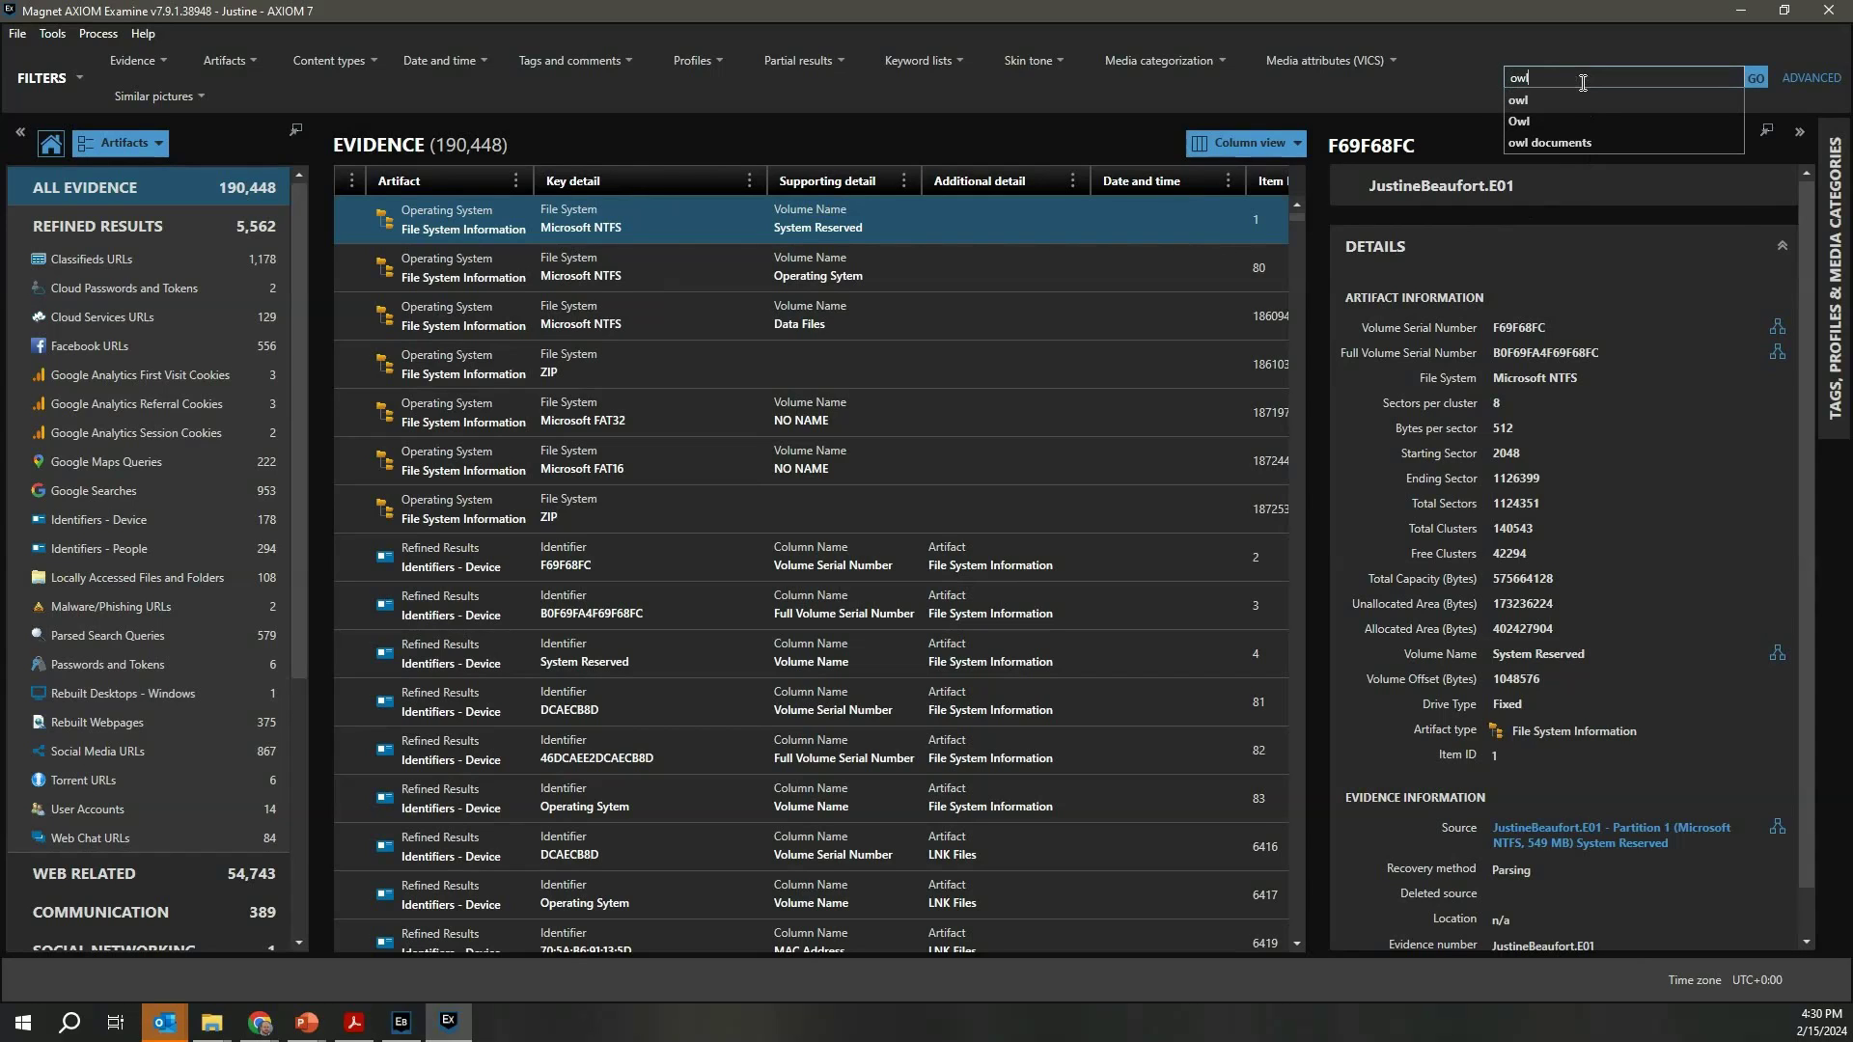
{"action": "key", "text": "Return"}
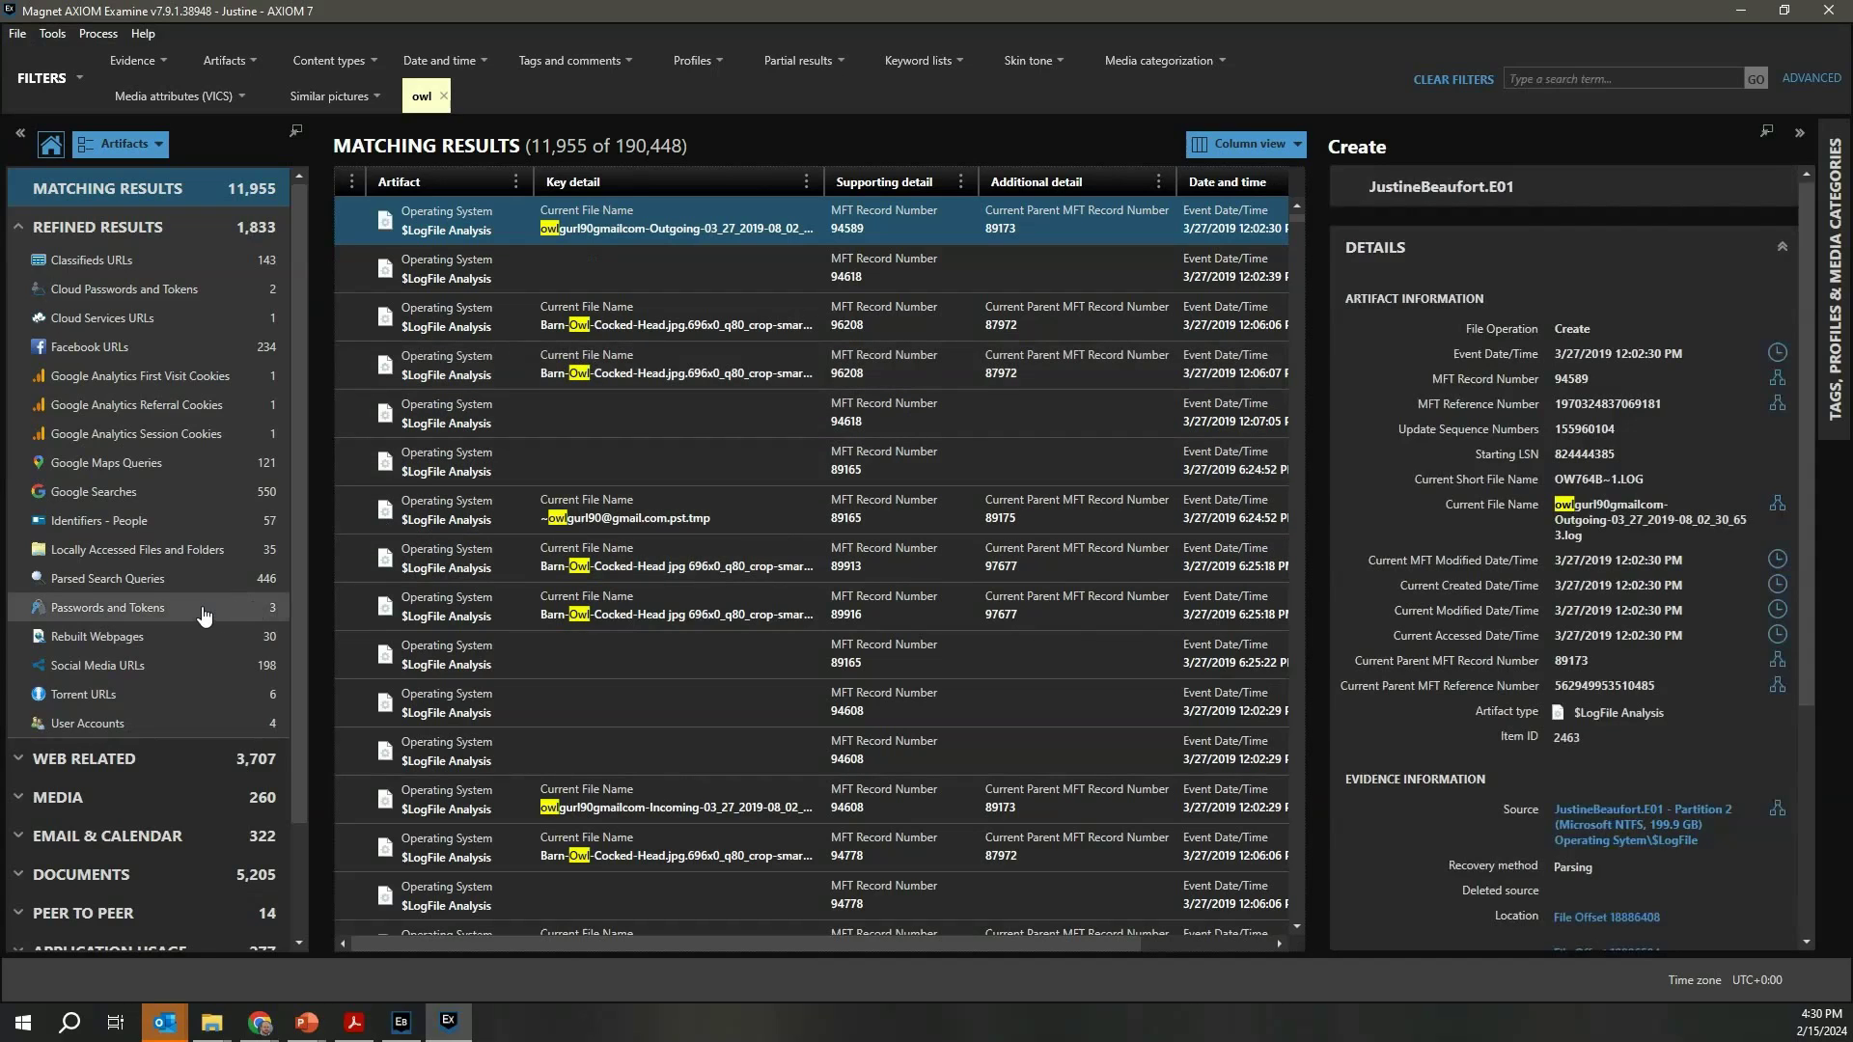
Tag all six Torrent URLs results with the Report tag.
{"action": "left_click", "coordinate": [154, 697]}
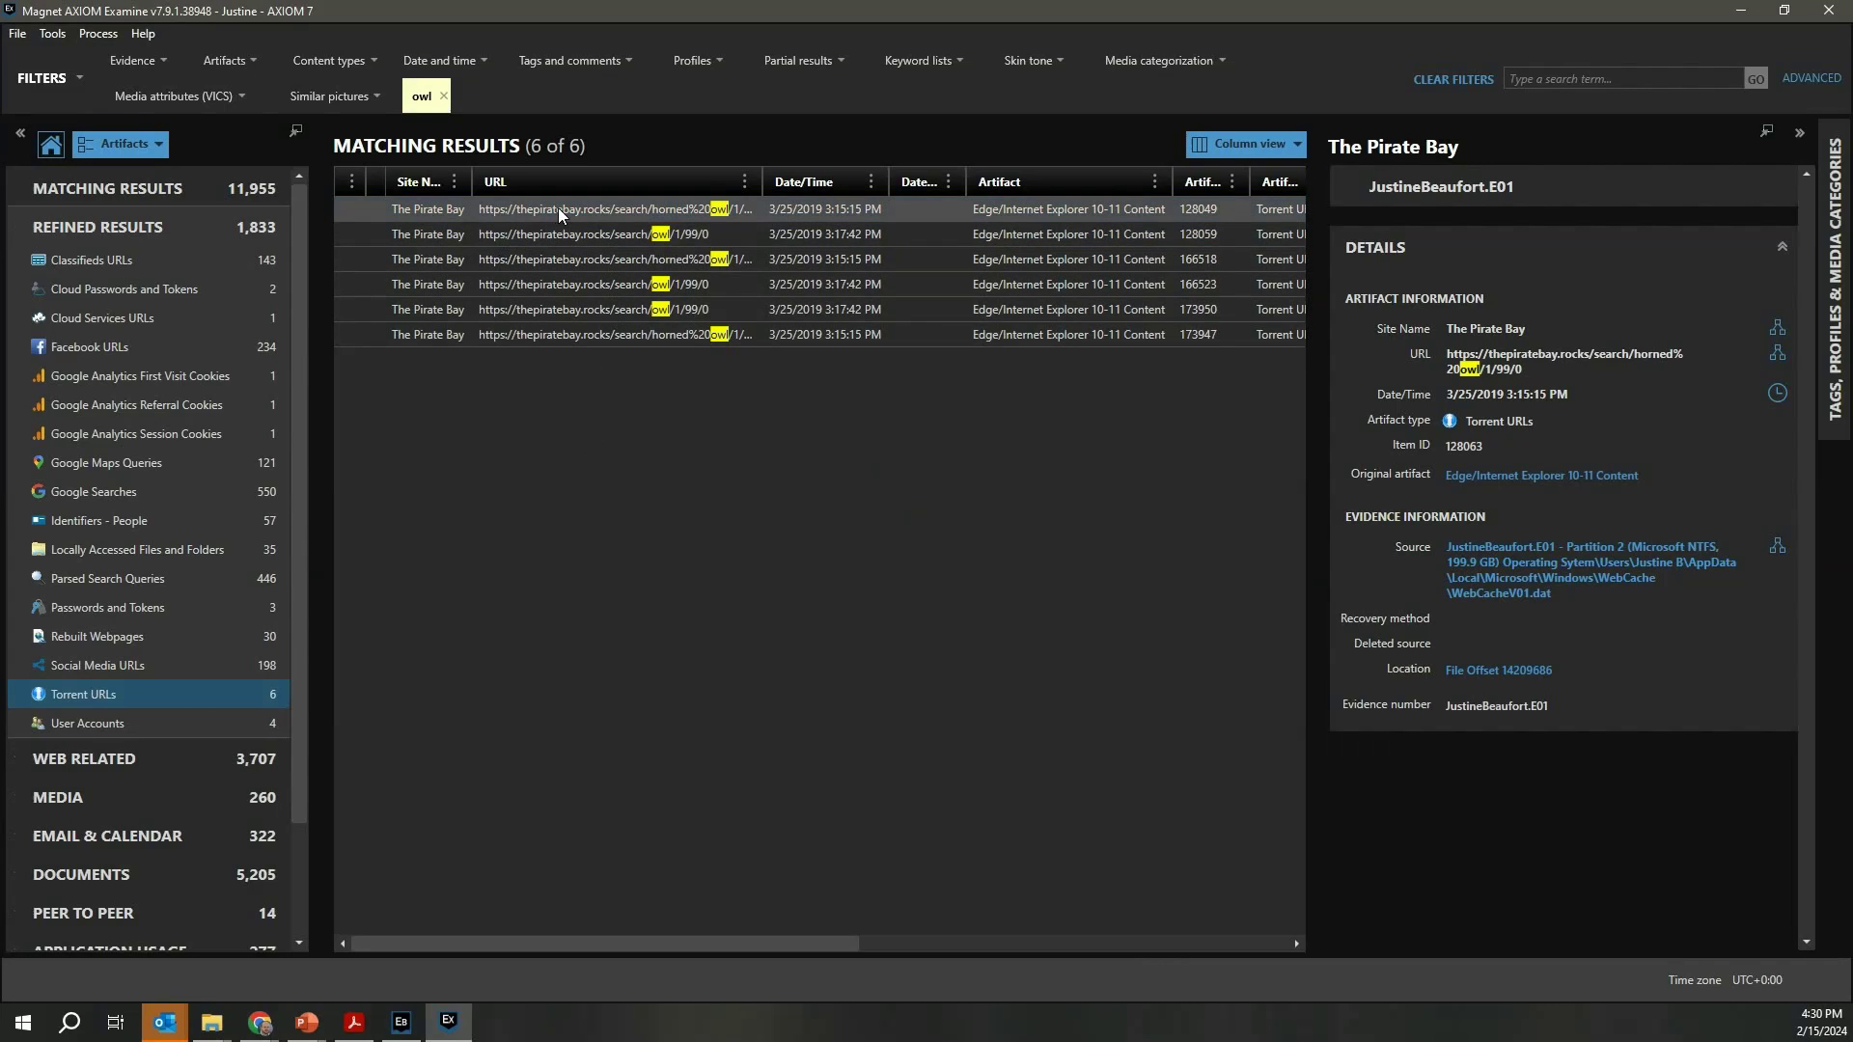
{"action": "left_click", "coordinate": [565, 338], "text": "shift"}
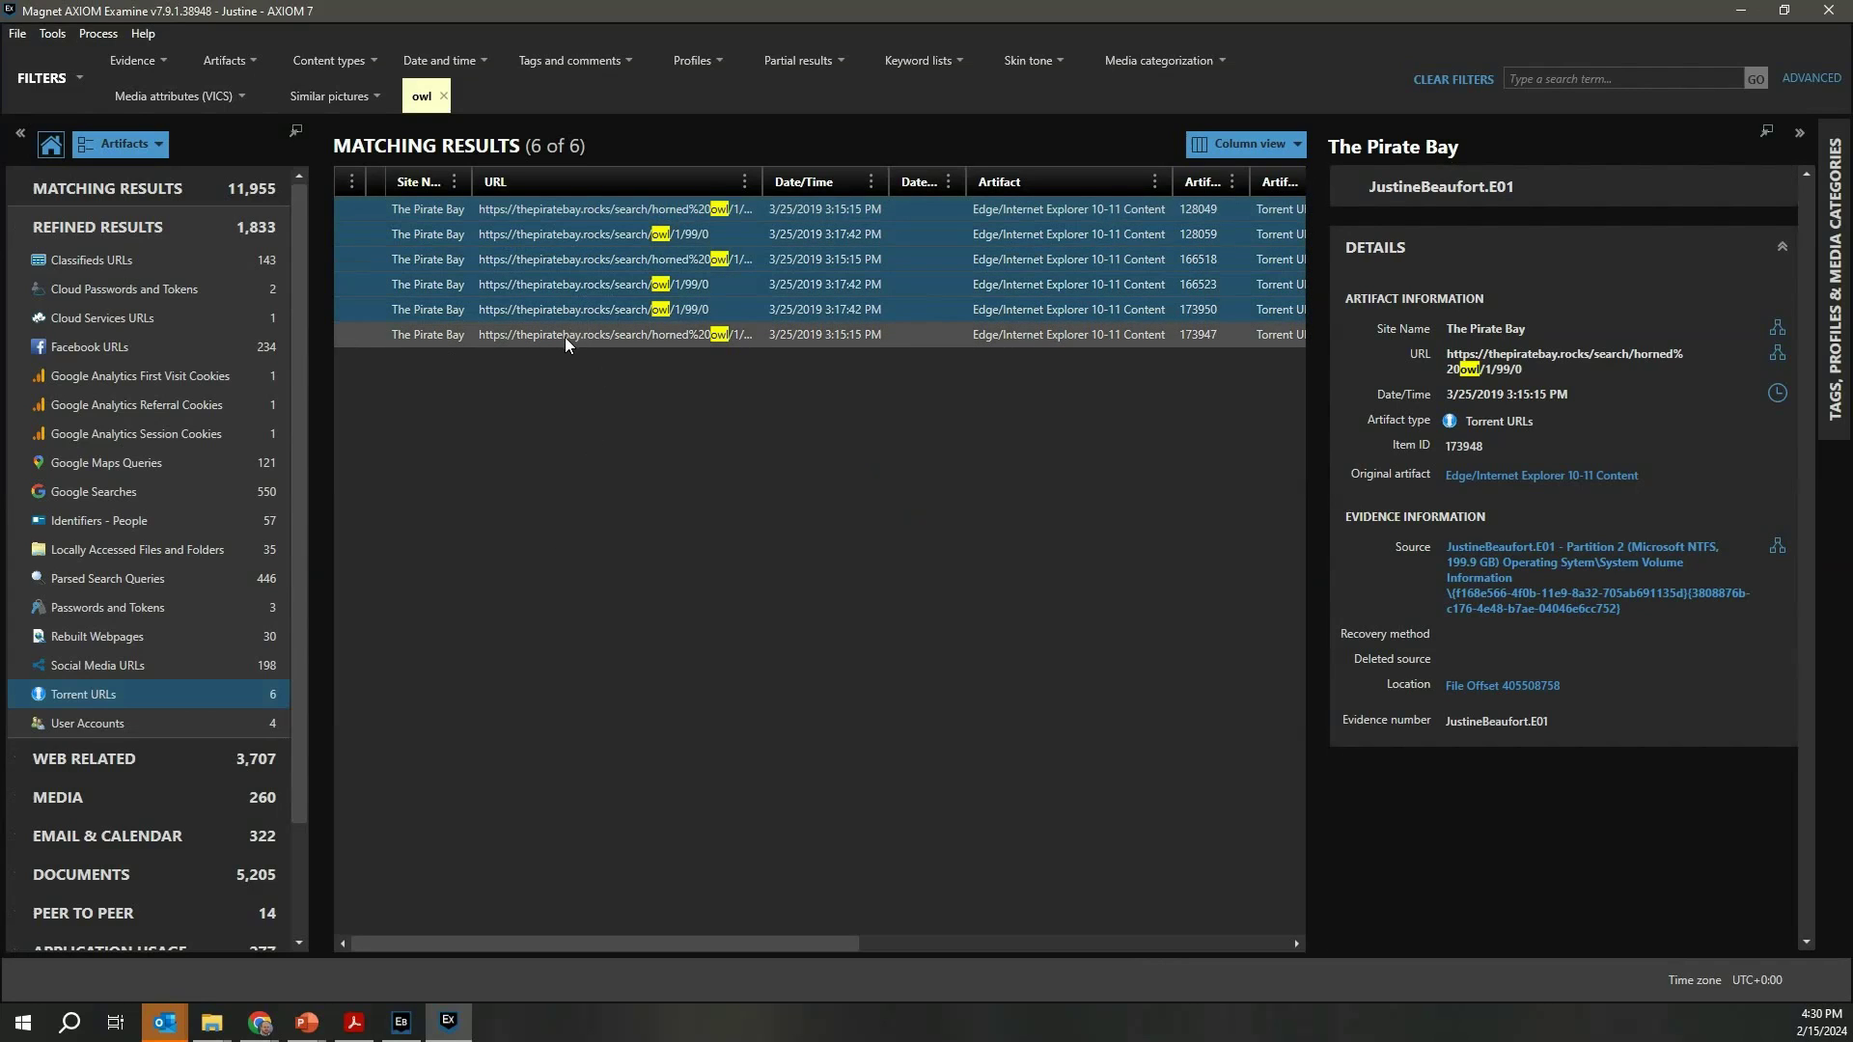
{"action": "right_click", "coordinate": [601, 269]}
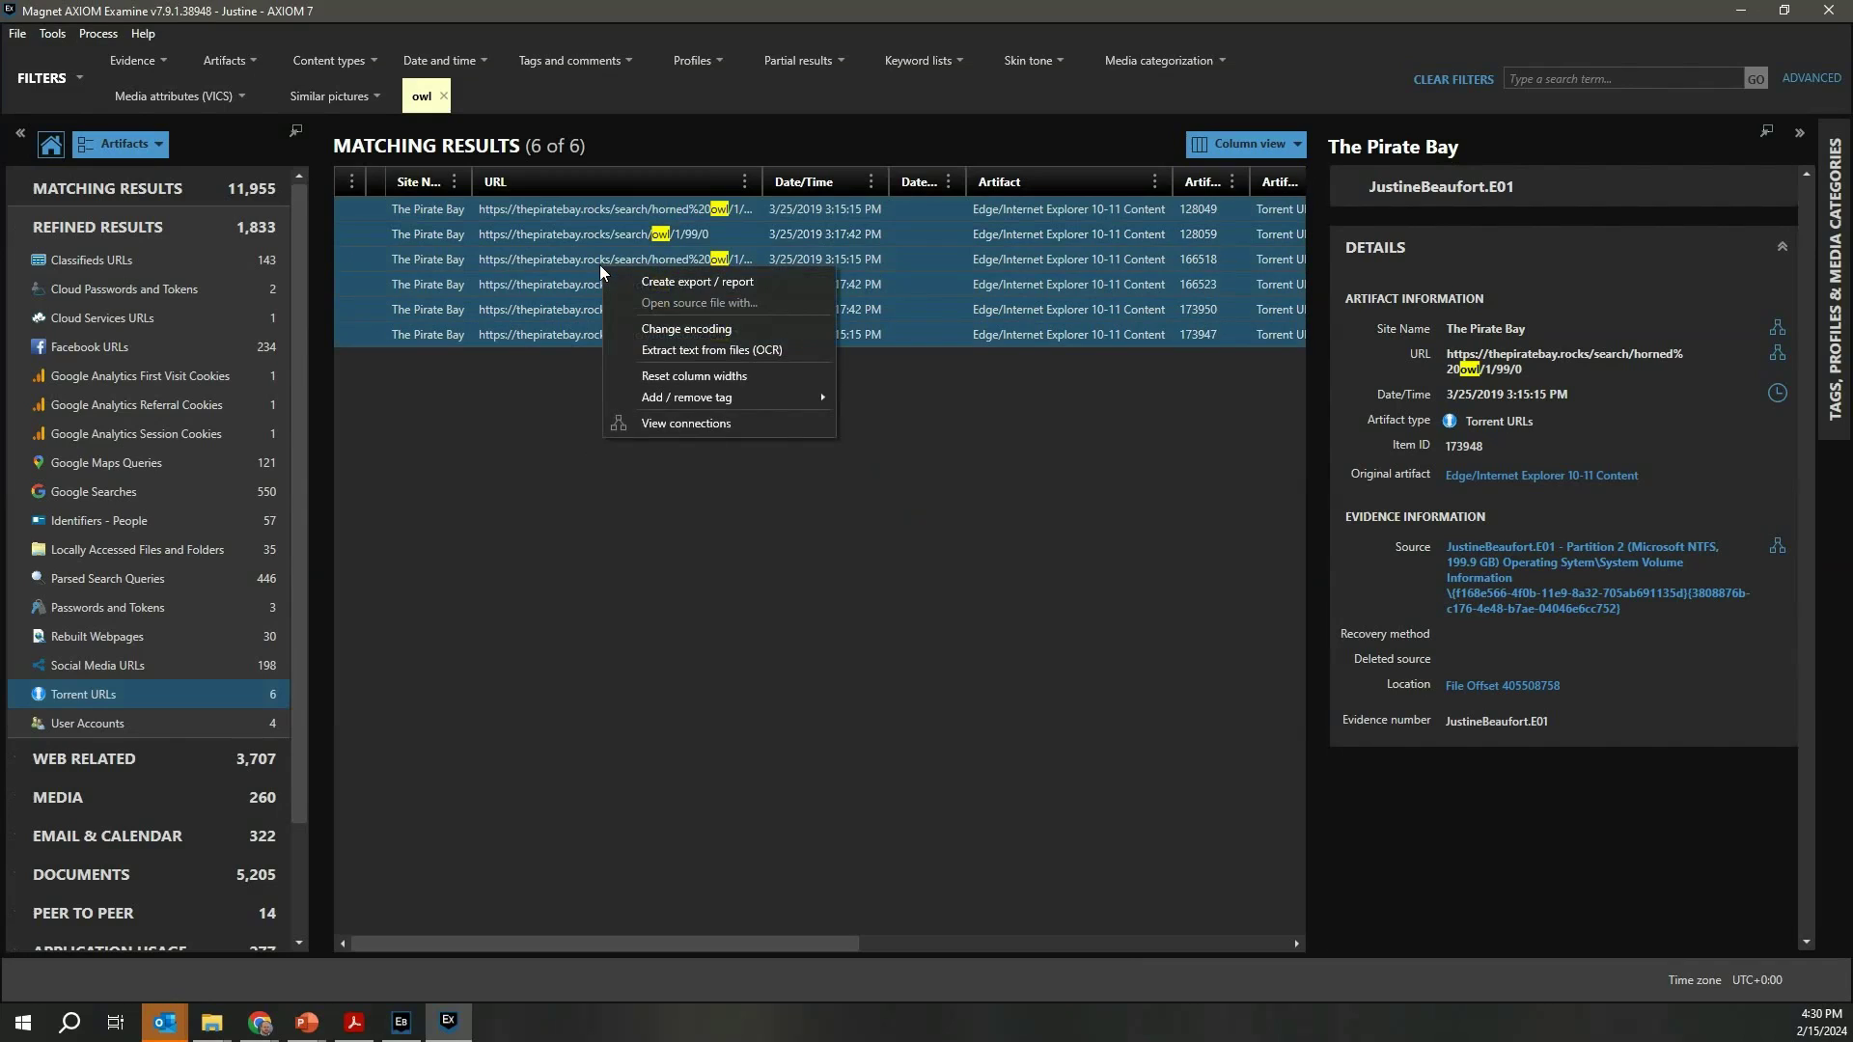
{"action": "mouse_move", "coordinate": [703, 396]}
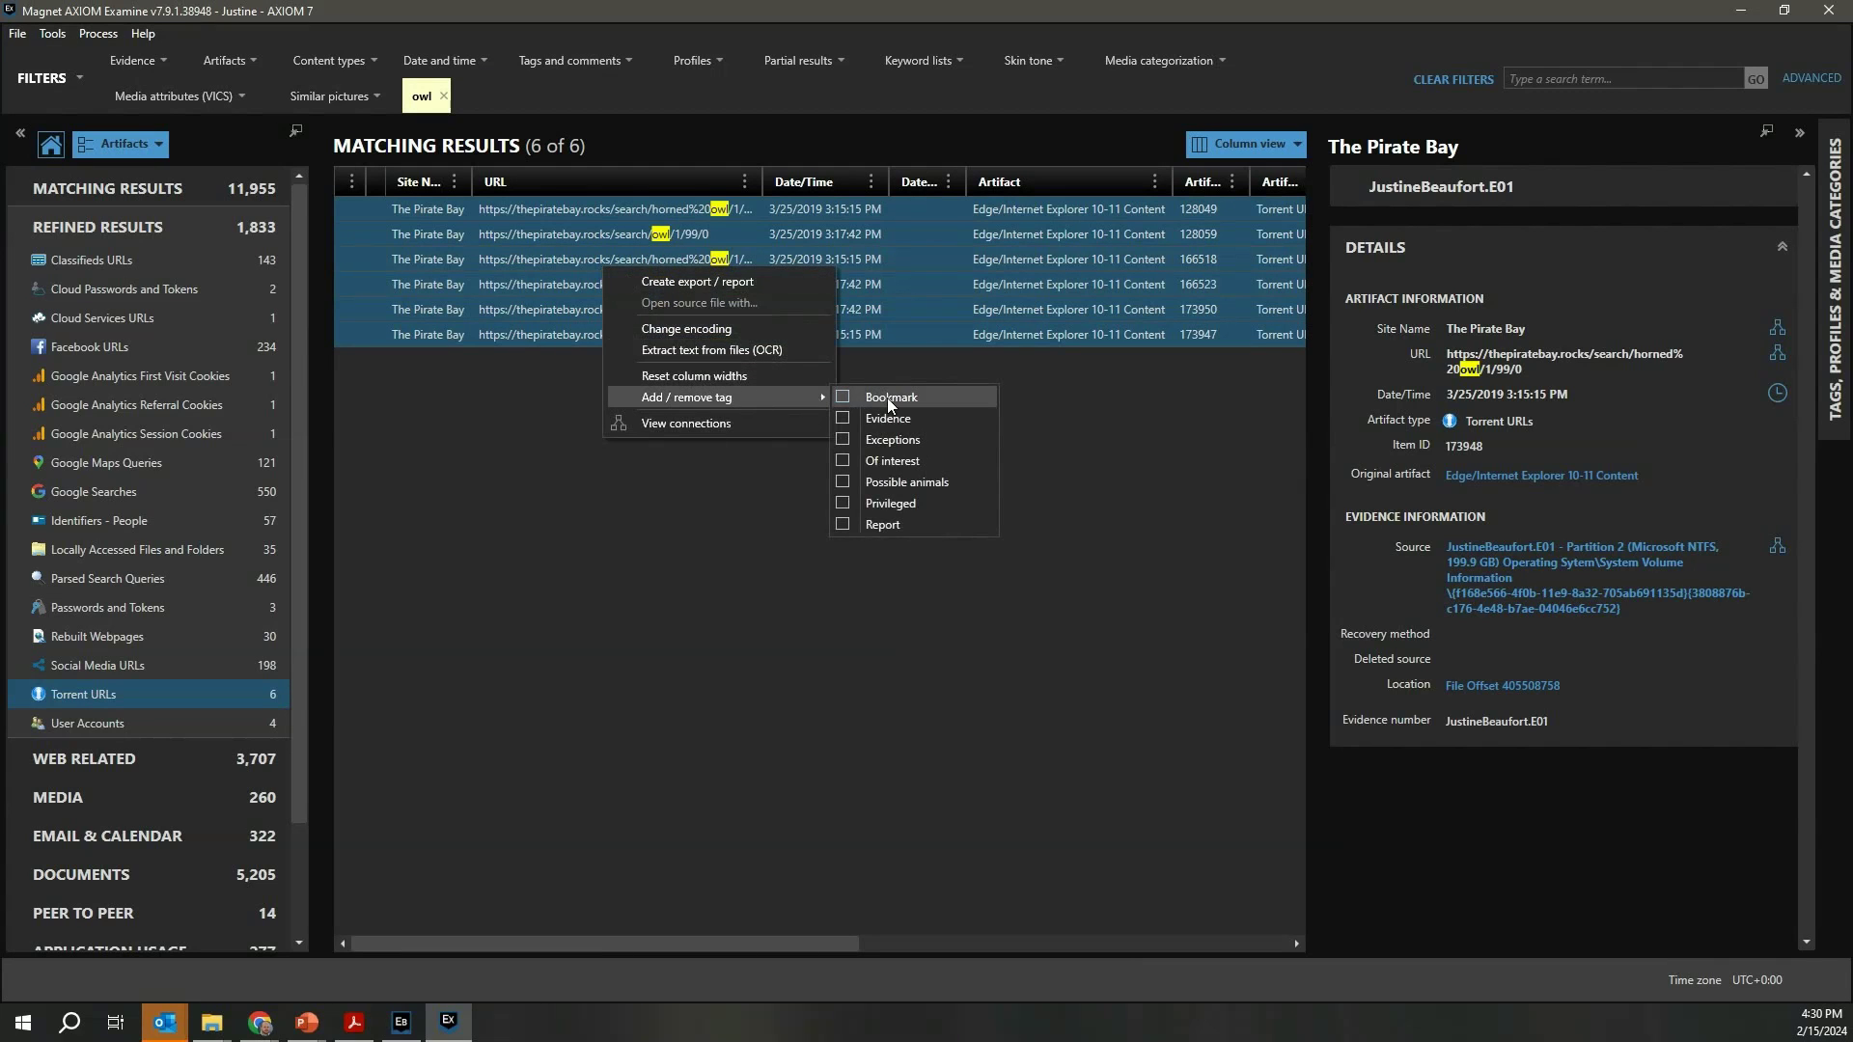
{"action": "left_click", "coordinate": [846, 527]}
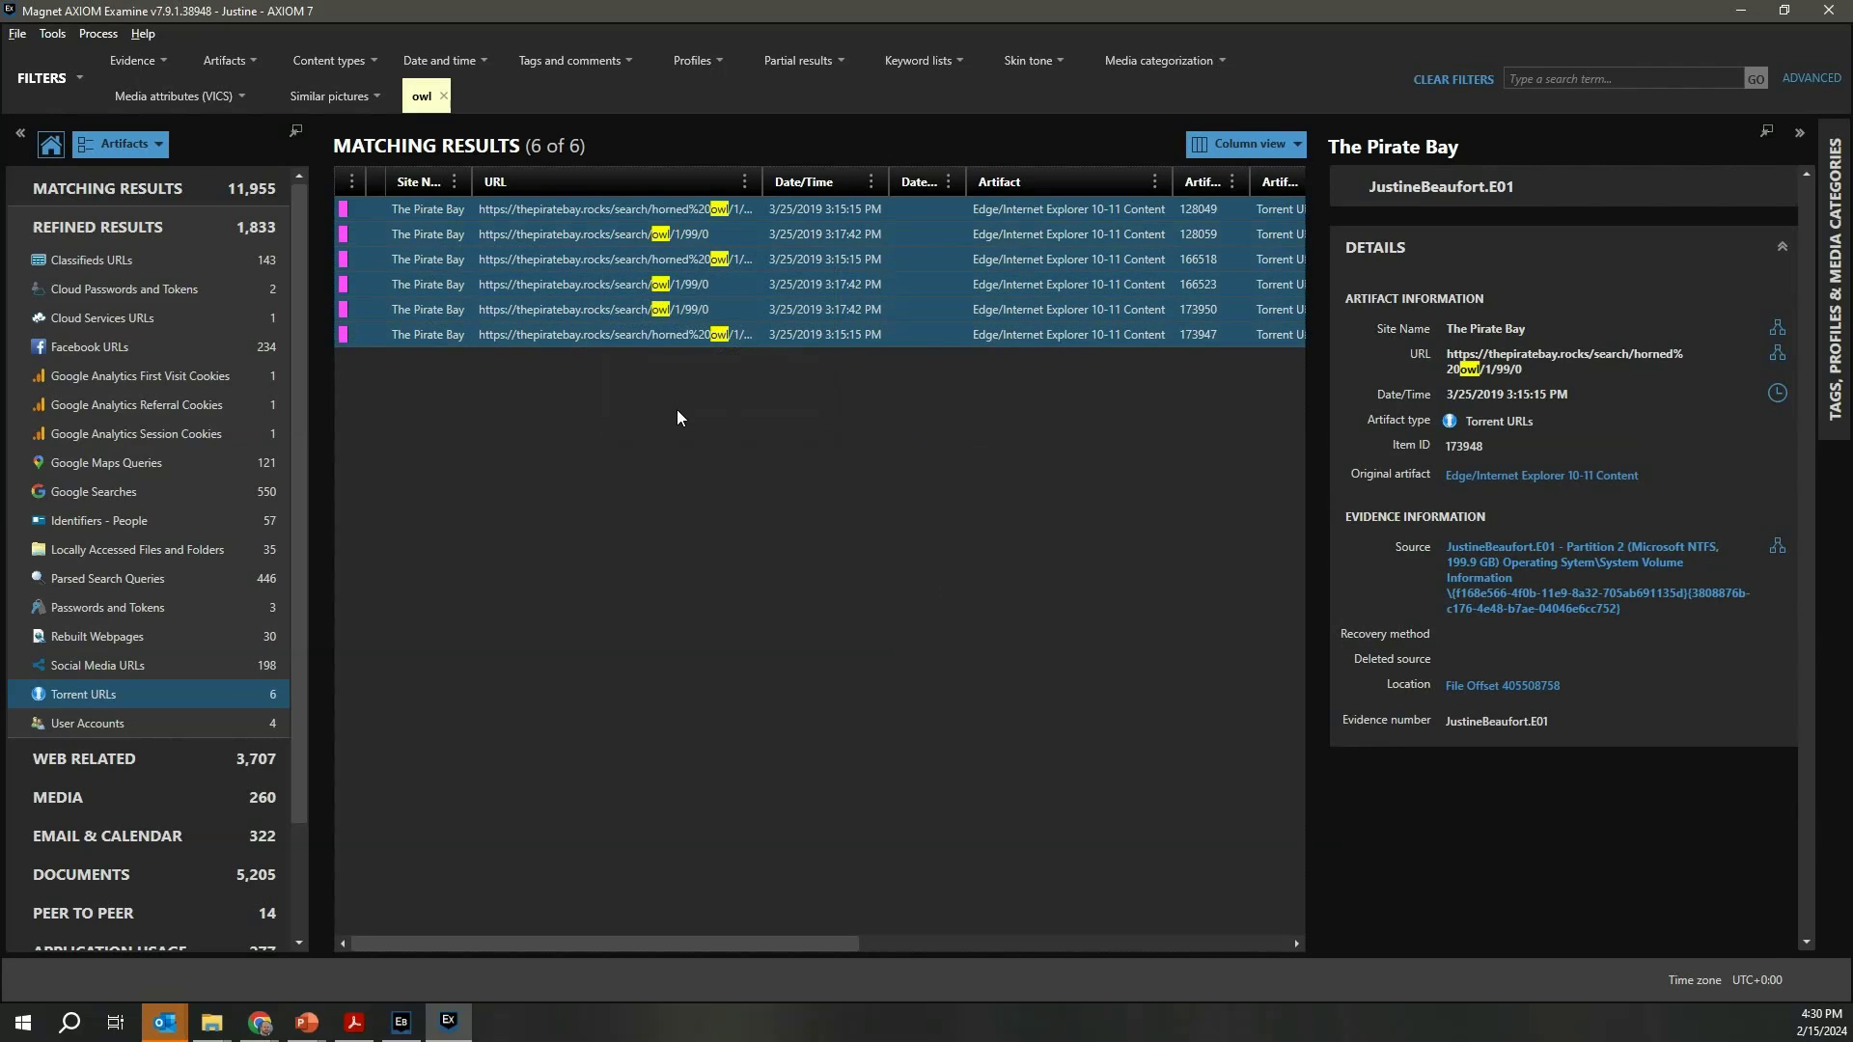
{"action": "key", "text": "alt+Tab"}
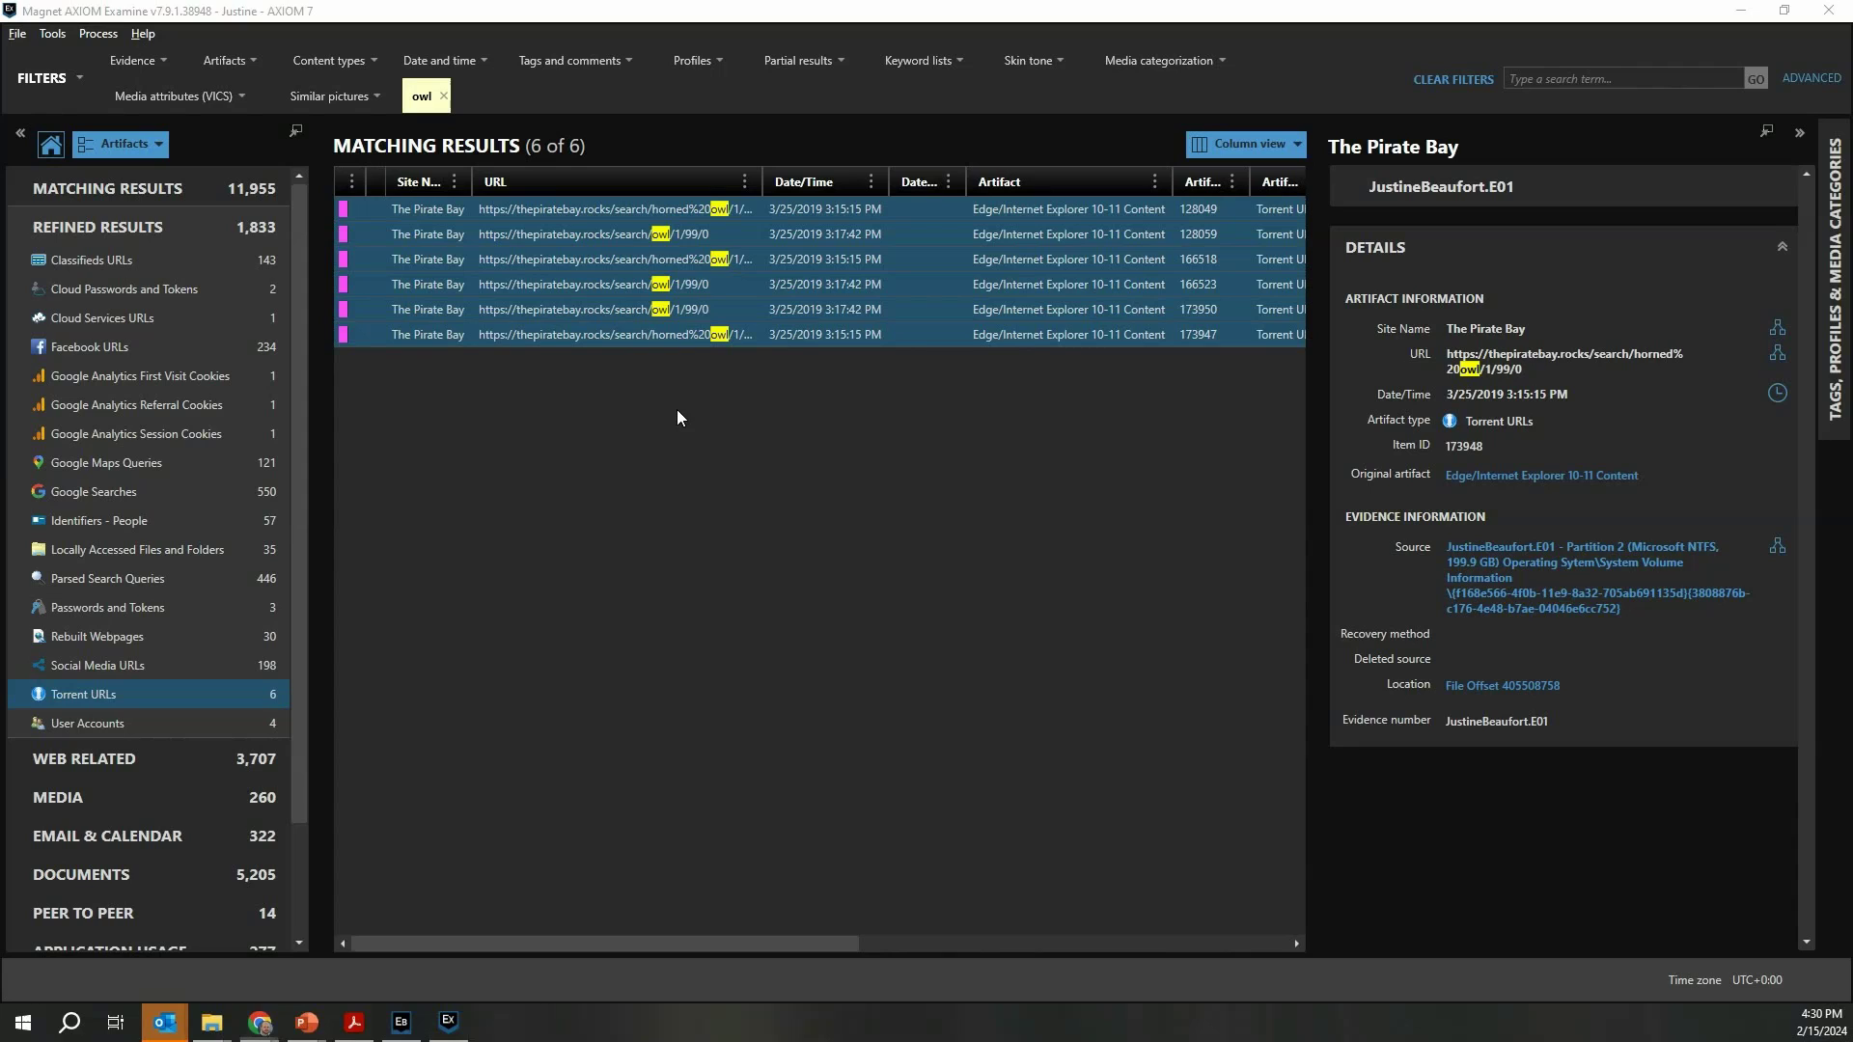
Refresh the case data and filter the Artifacts list to the Report tag.
{"action": "left_click", "coordinate": [402, 1021]}
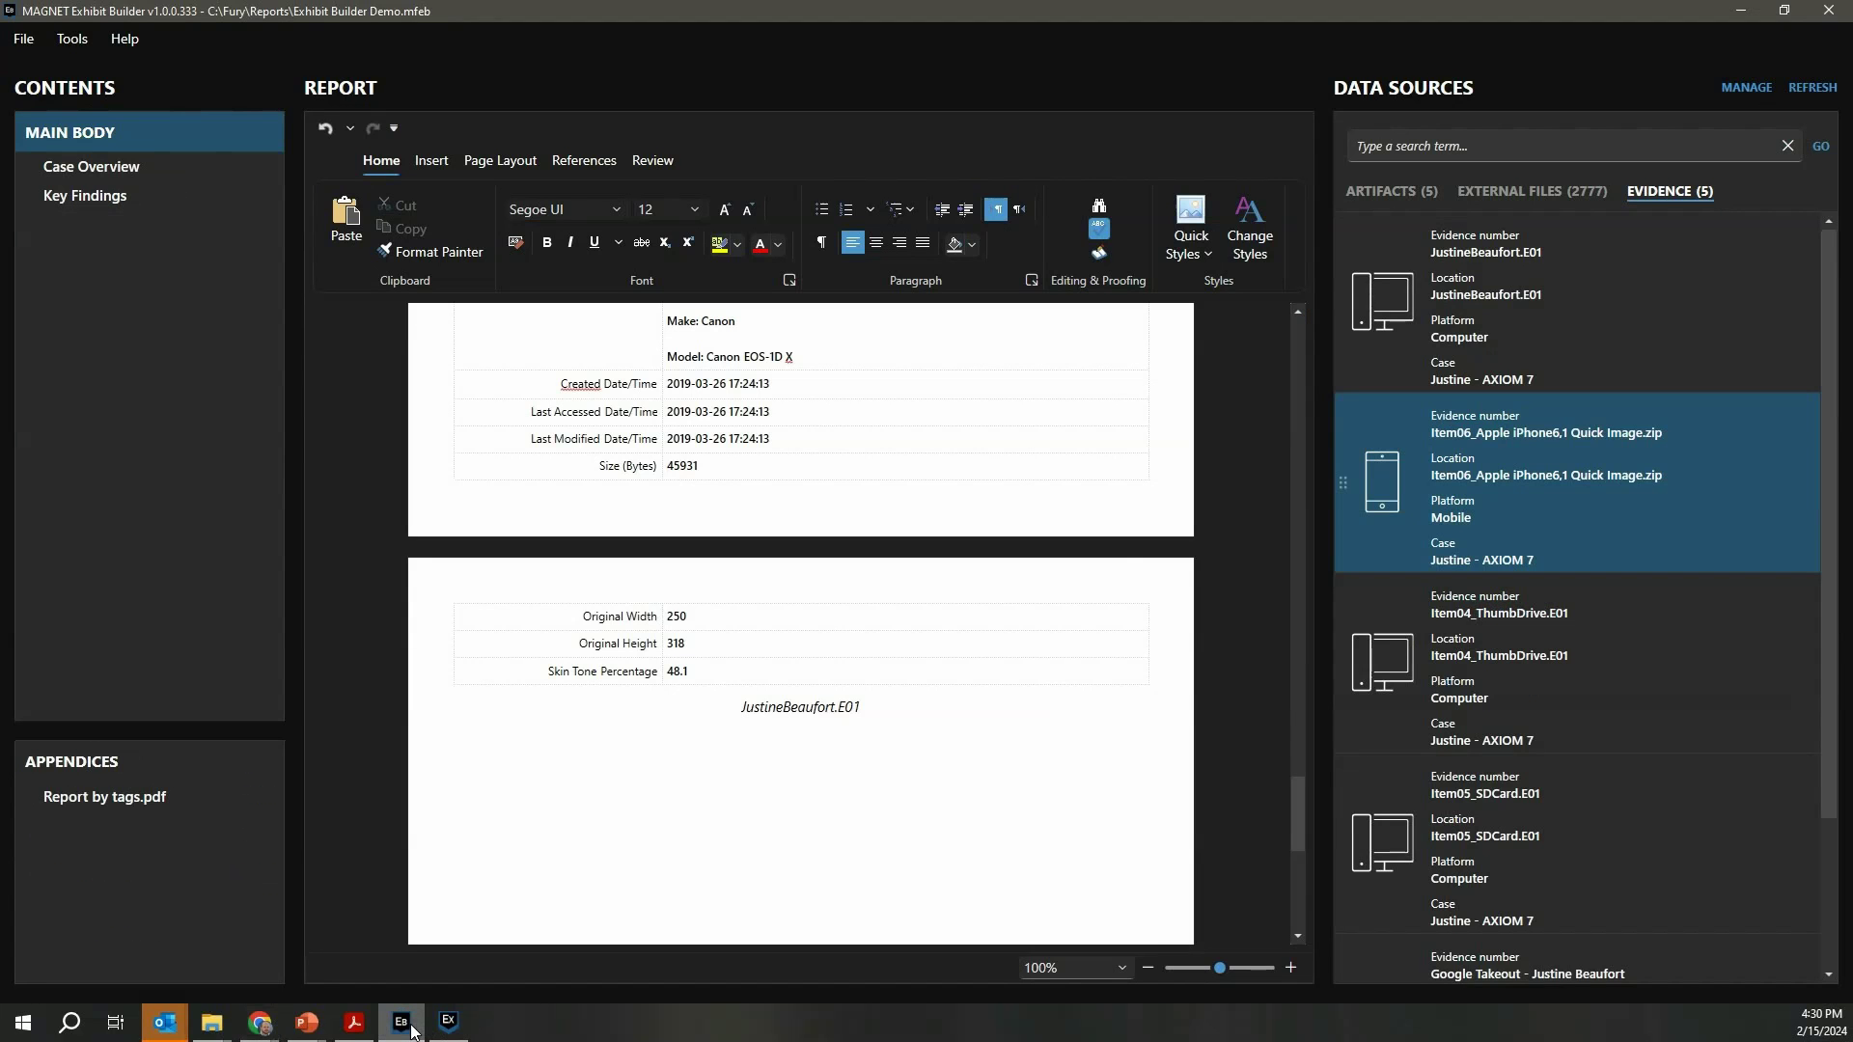
{"action": "left_click", "coordinate": [1802, 91]}
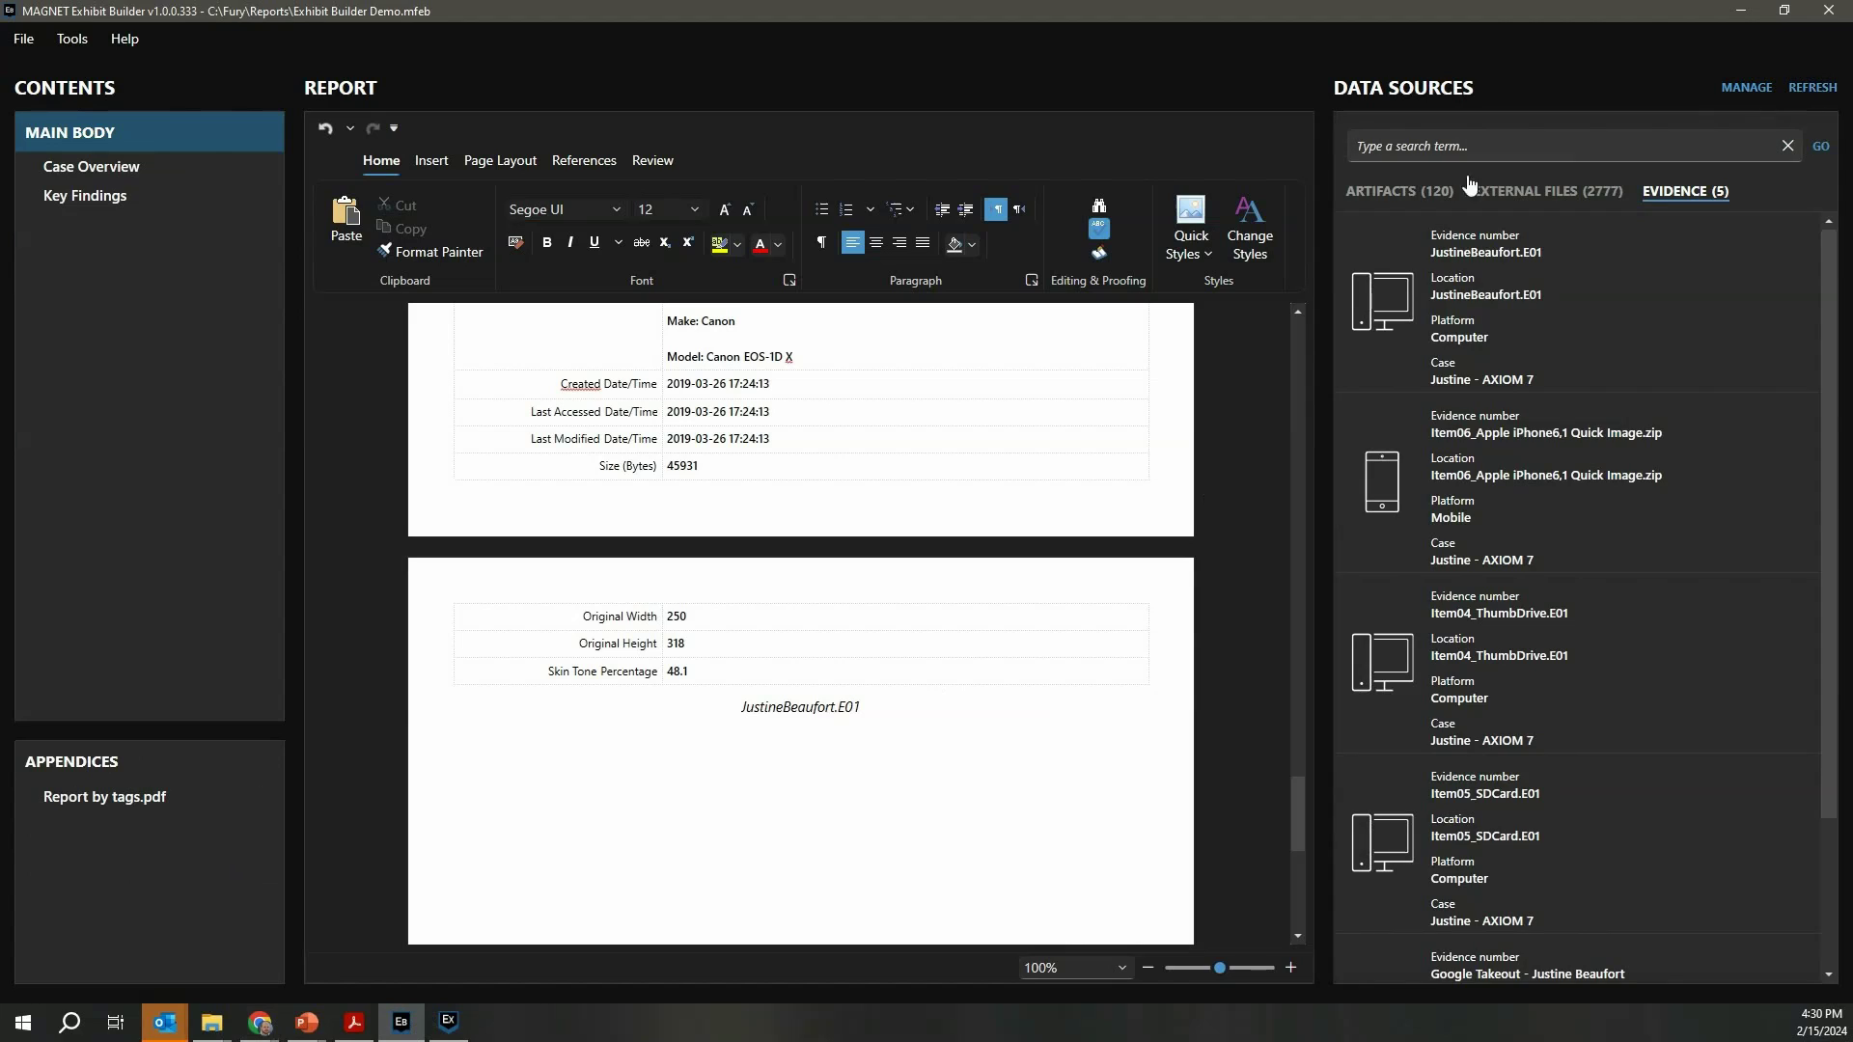
{"action": "left_click", "coordinate": [1382, 193]}
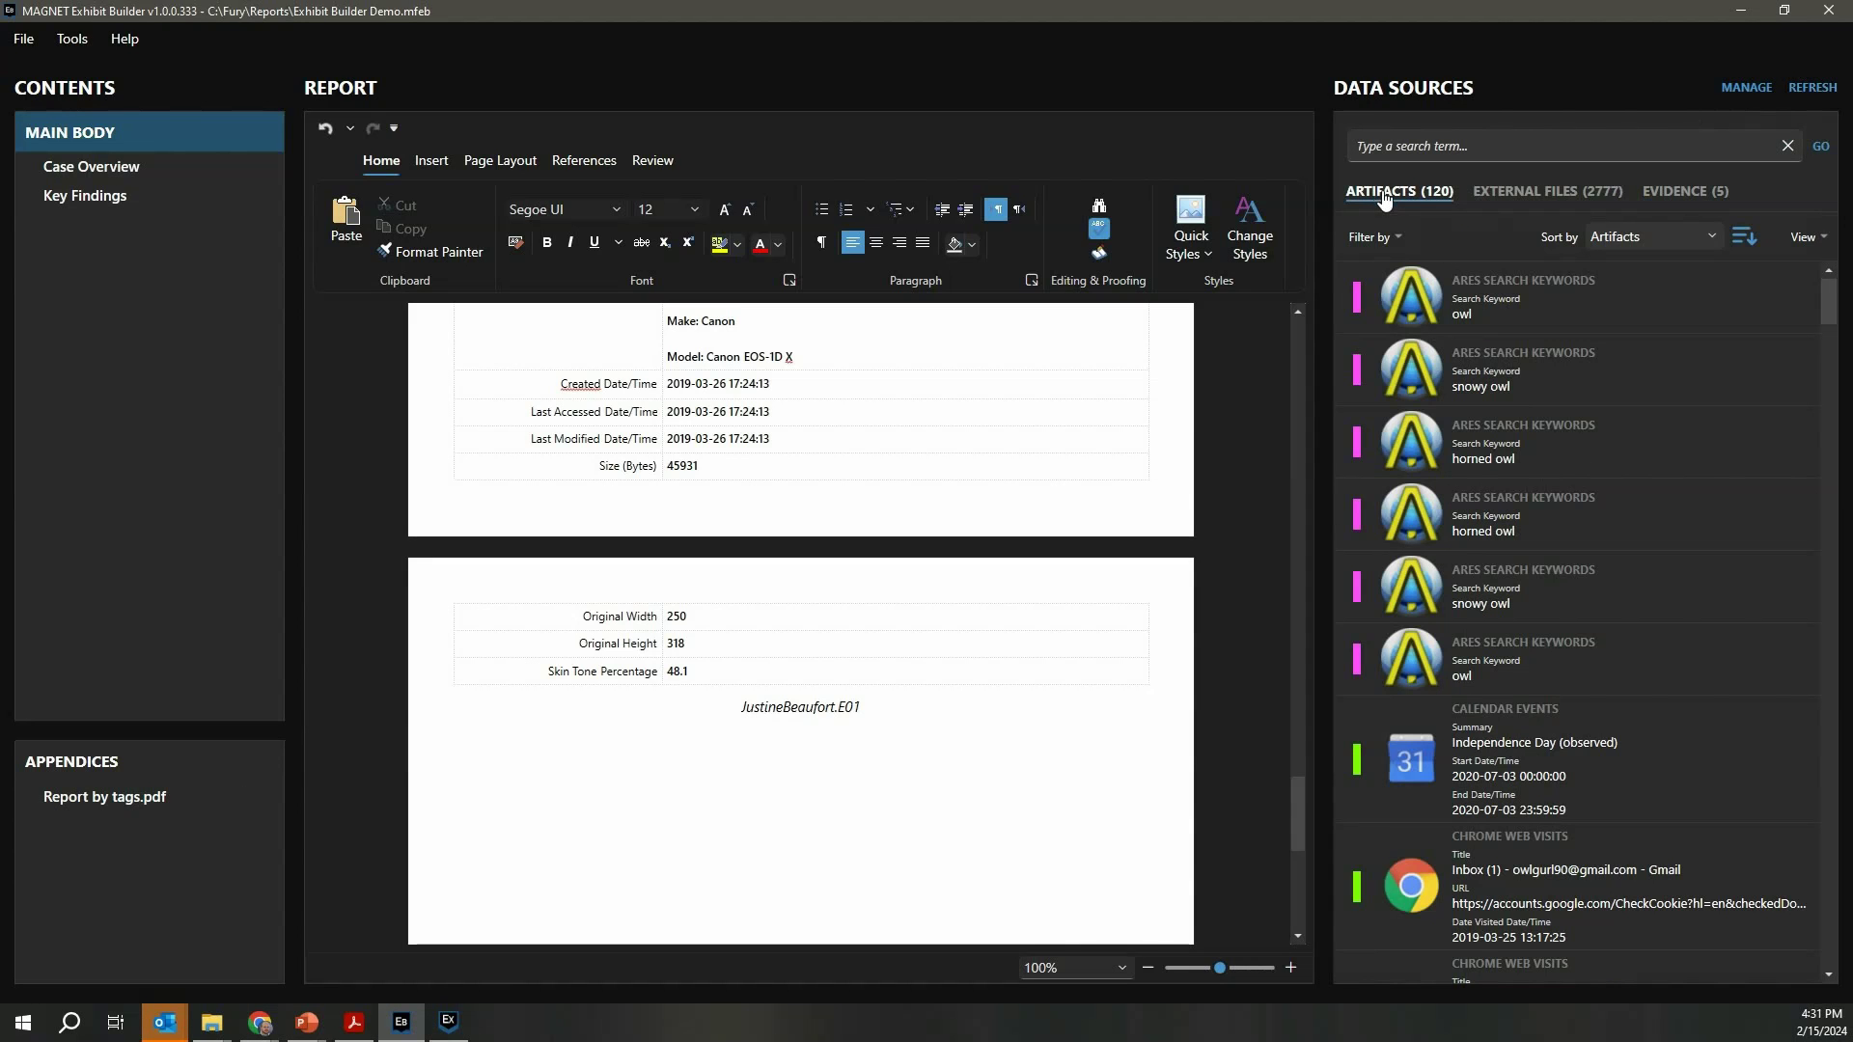
{"action": "left_click", "coordinate": [1382, 236]}
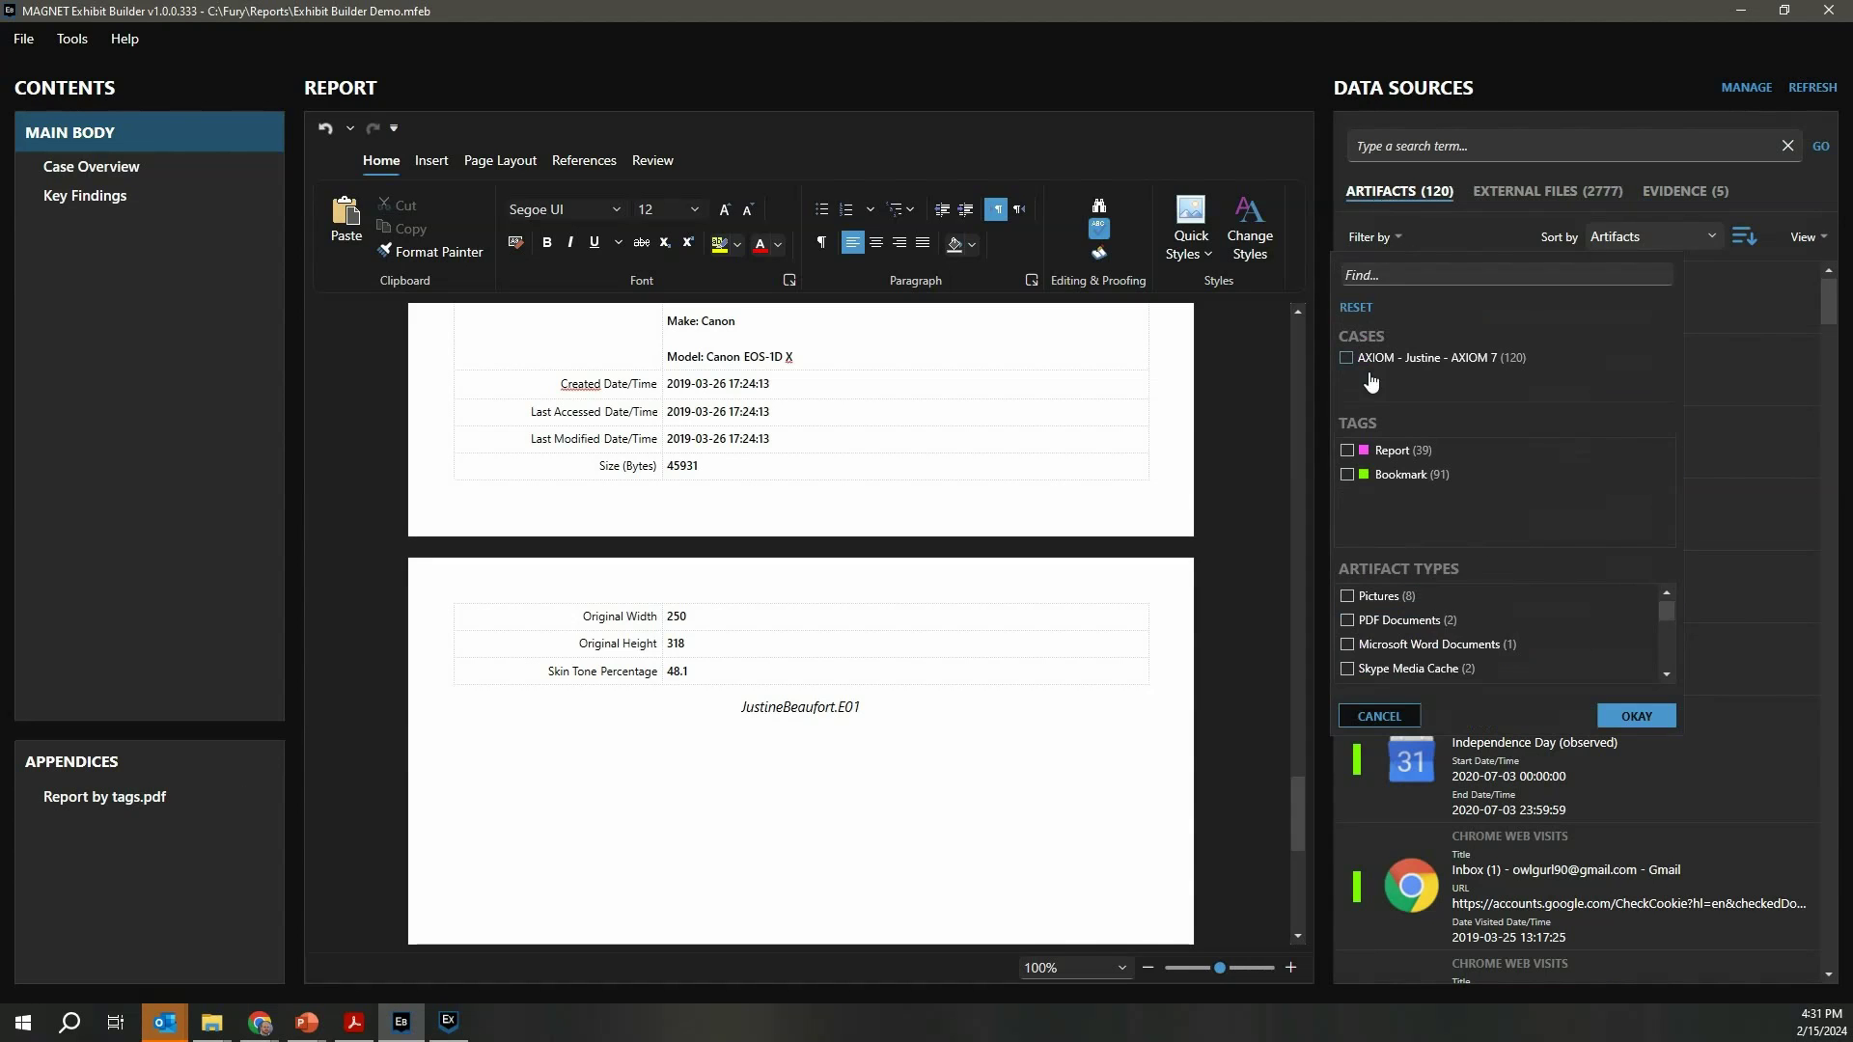
{"action": "left_click", "coordinate": [1348, 452]}
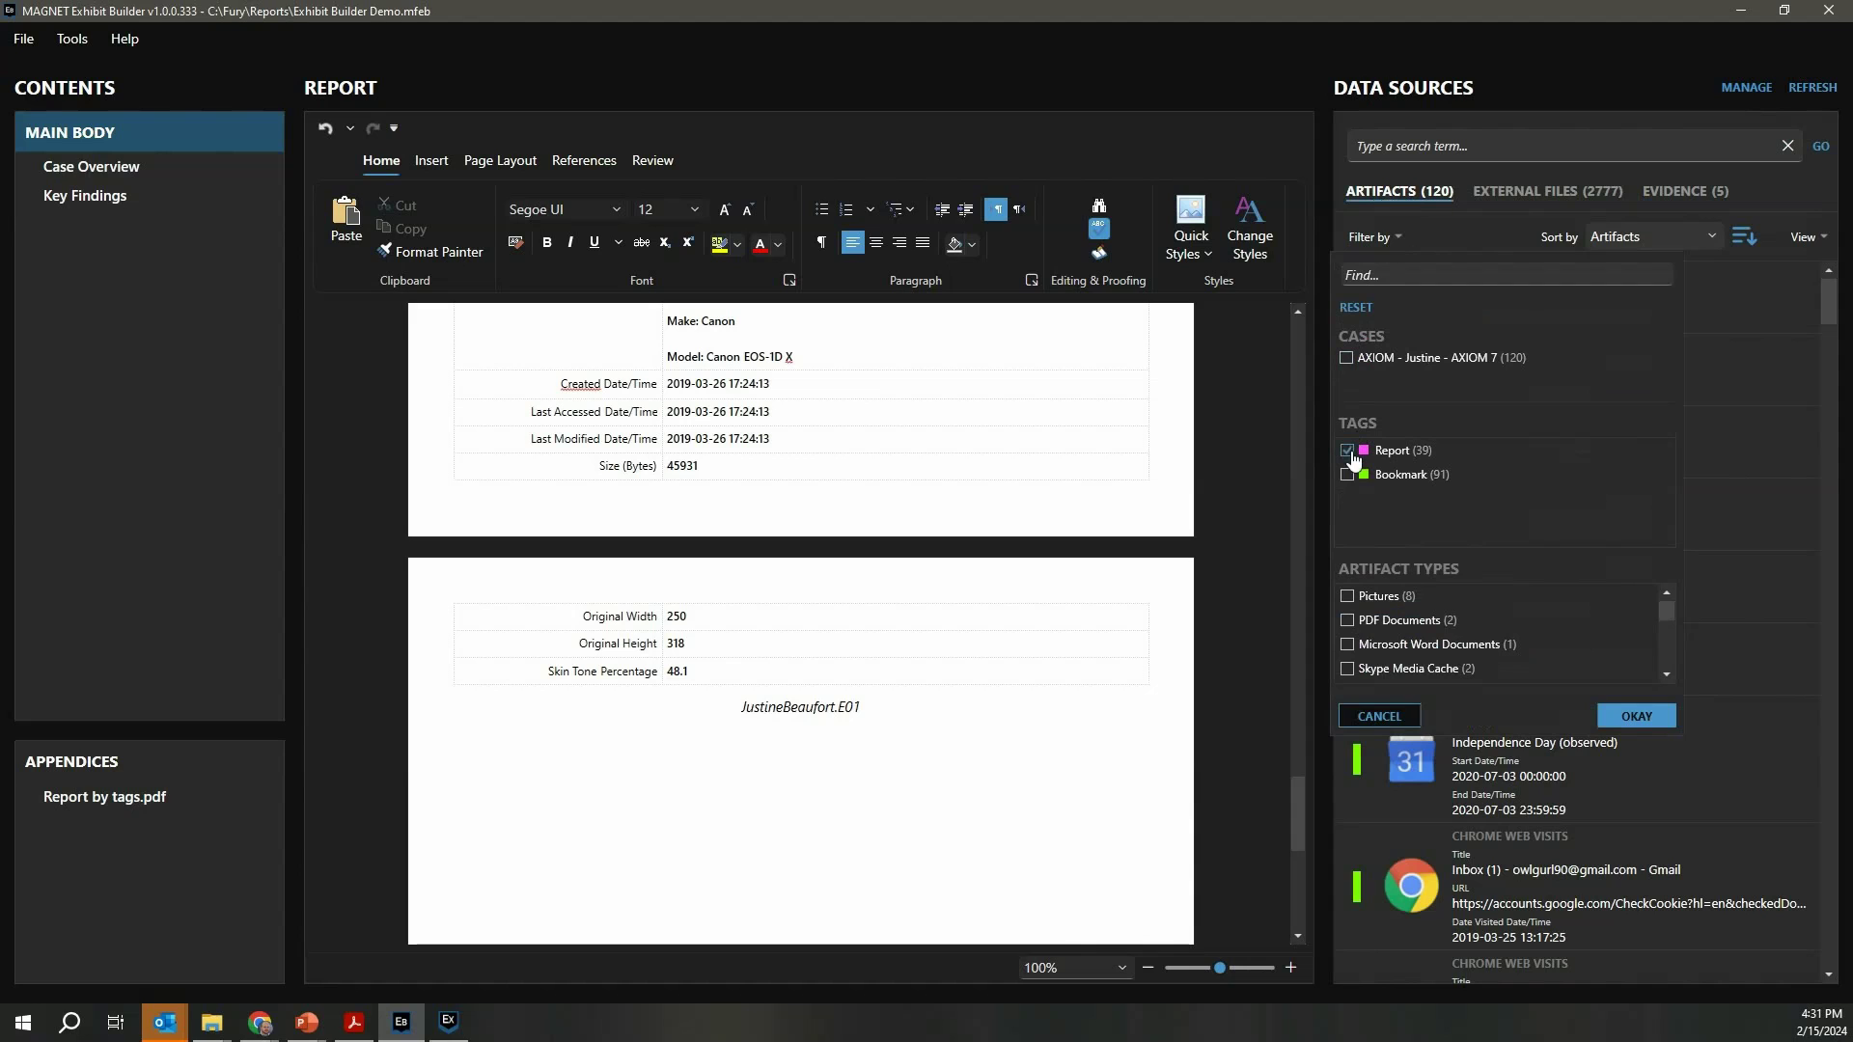
{"action": "left_click", "coordinate": [1641, 714]}
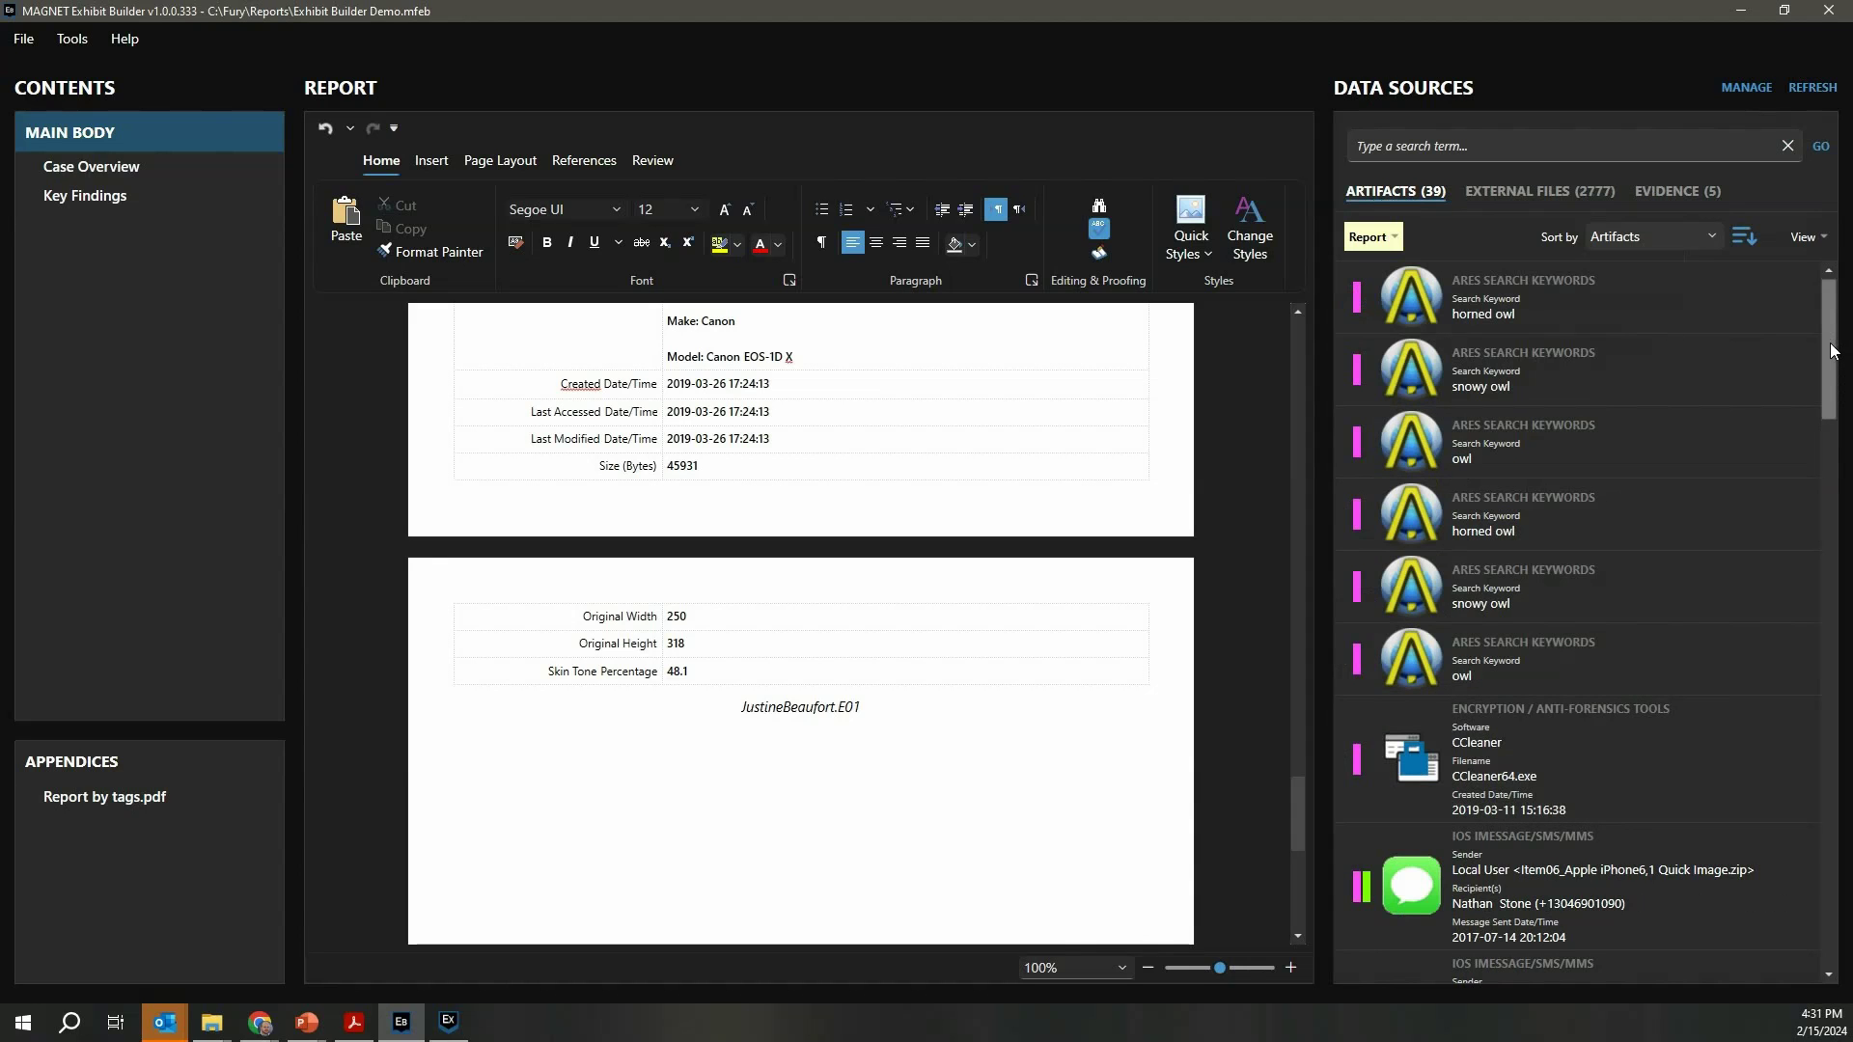
Insert the Pirate Bay Torrent URL artifacts into the report below the picture caption.
{"action": "left_click_drag", "start_coordinate": [1833, 353], "coordinate": [1834, 845]}
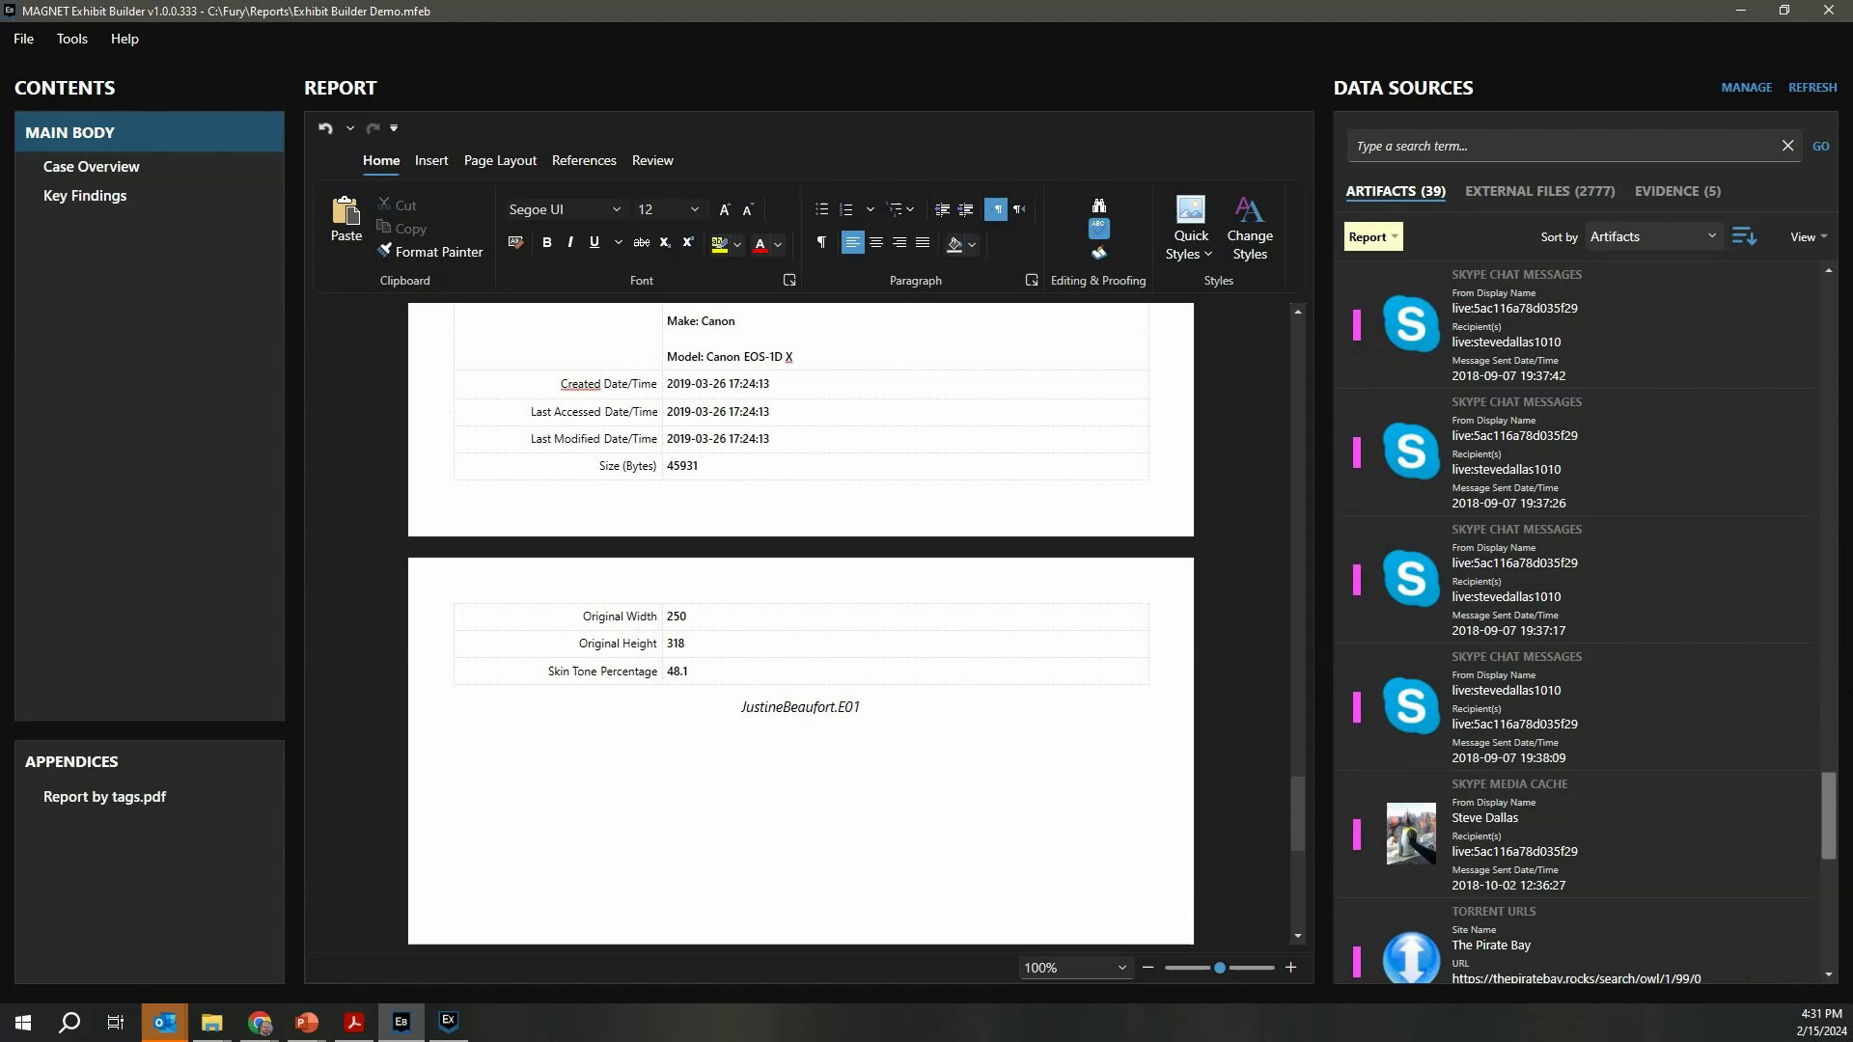
{"action": "scroll", "coordinate": [1786, 711], "scroll_direction": "down", "scroll_amount": 5}
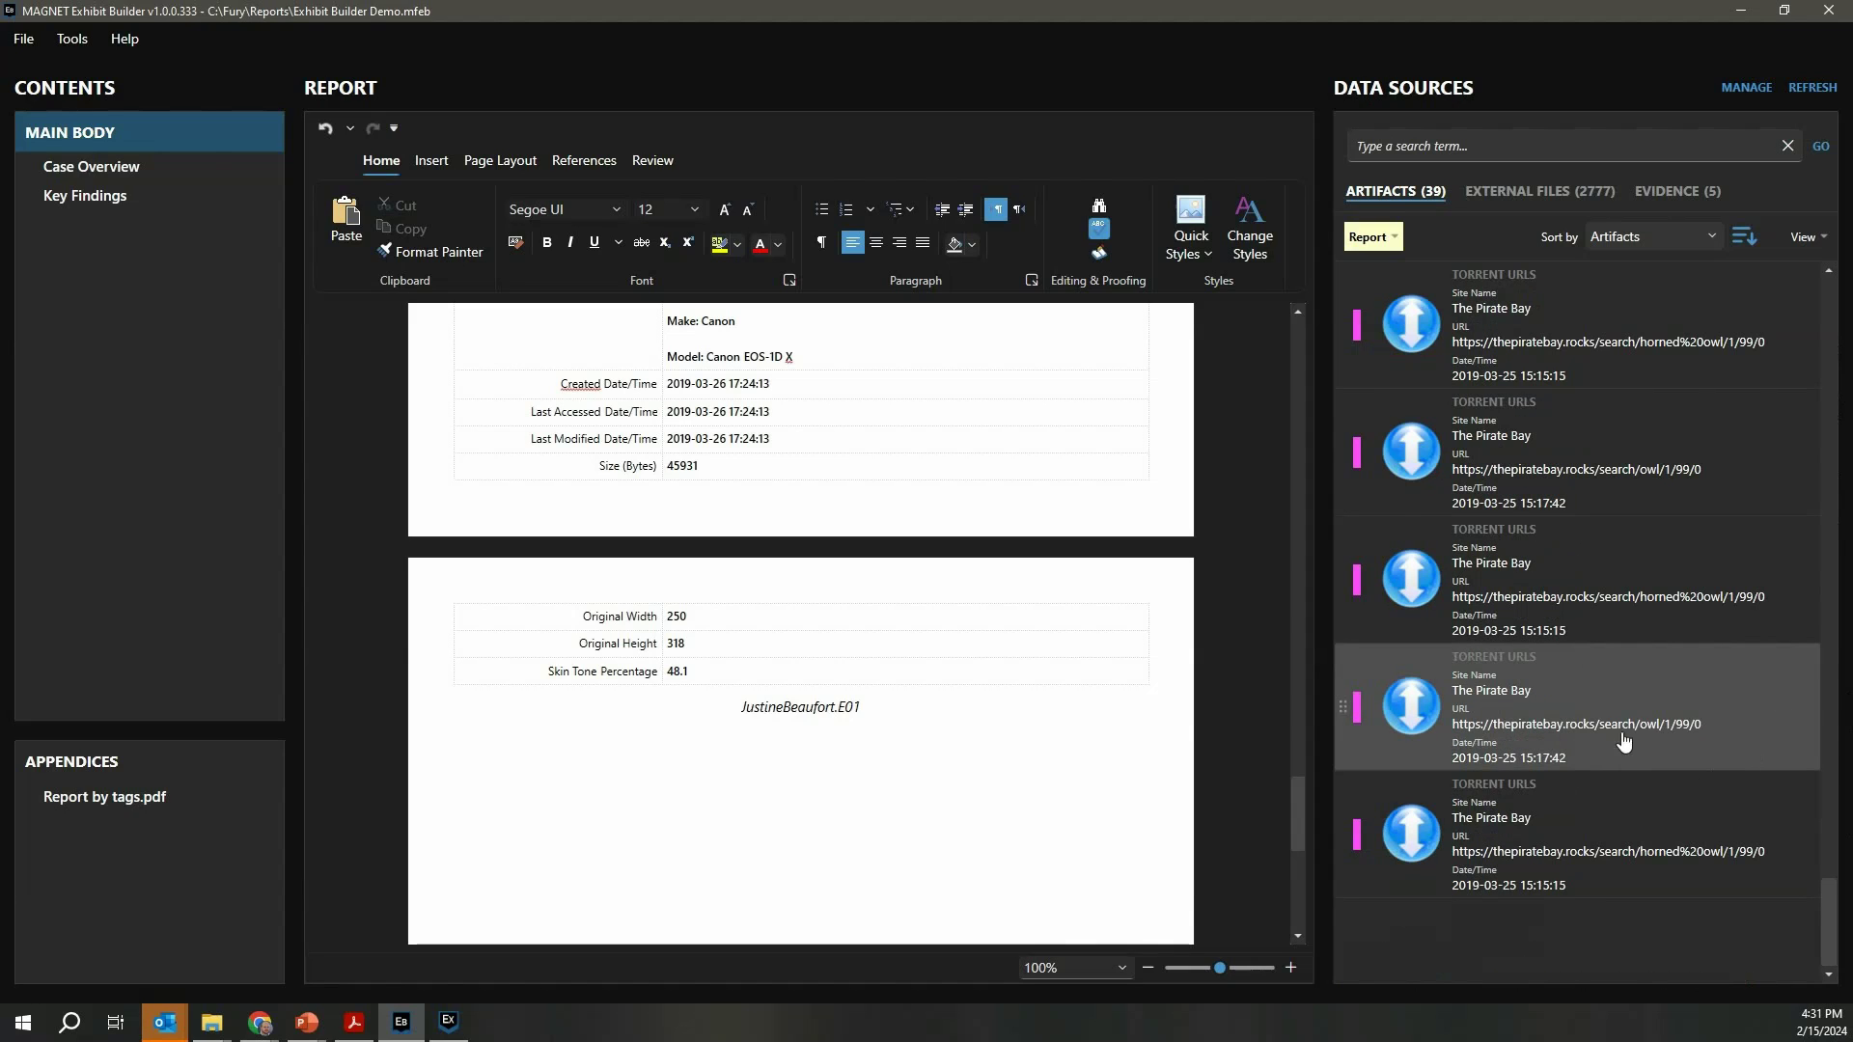
{"action": "mouse_move", "coordinate": [1511, 328]}
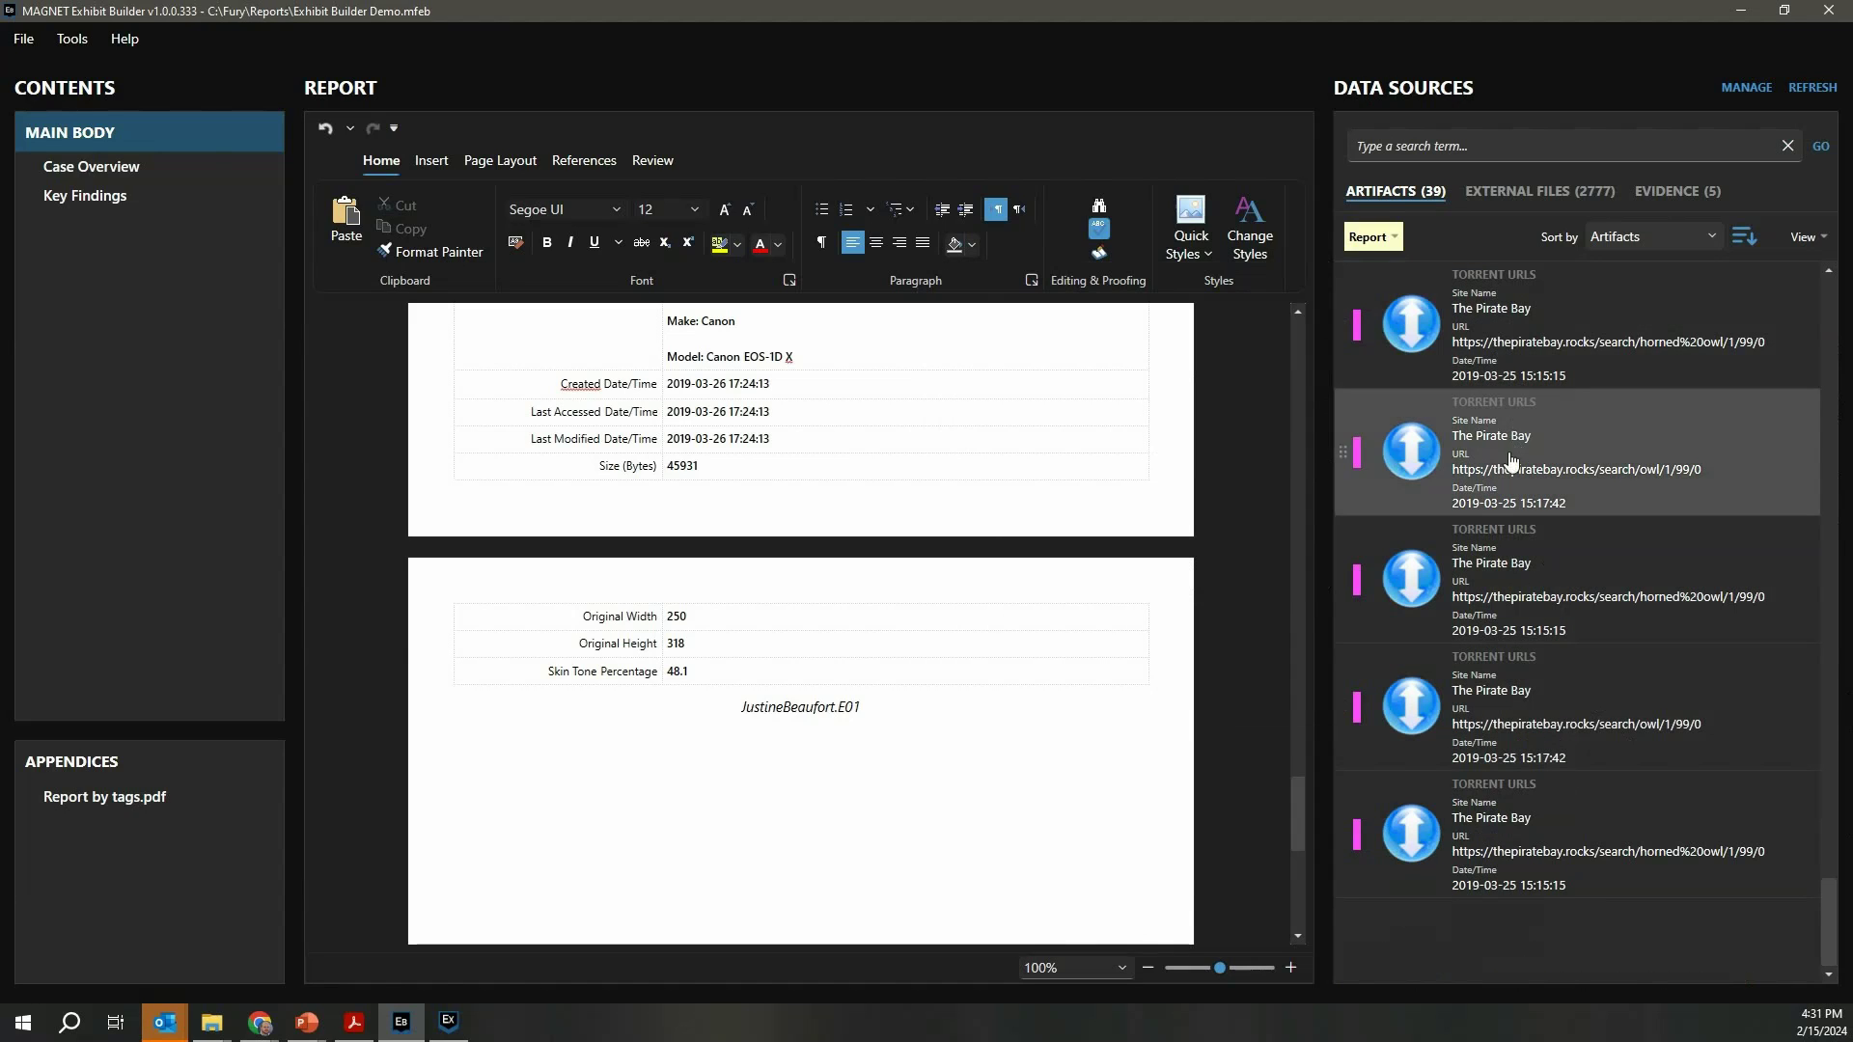
{"action": "left_click_drag", "start_coordinate": [1294, 784], "coordinate": [1294, 832]}
{"action": "scroll", "coordinate": [1039, 667], "scroll_direction": "up", "scroll_amount": 2}
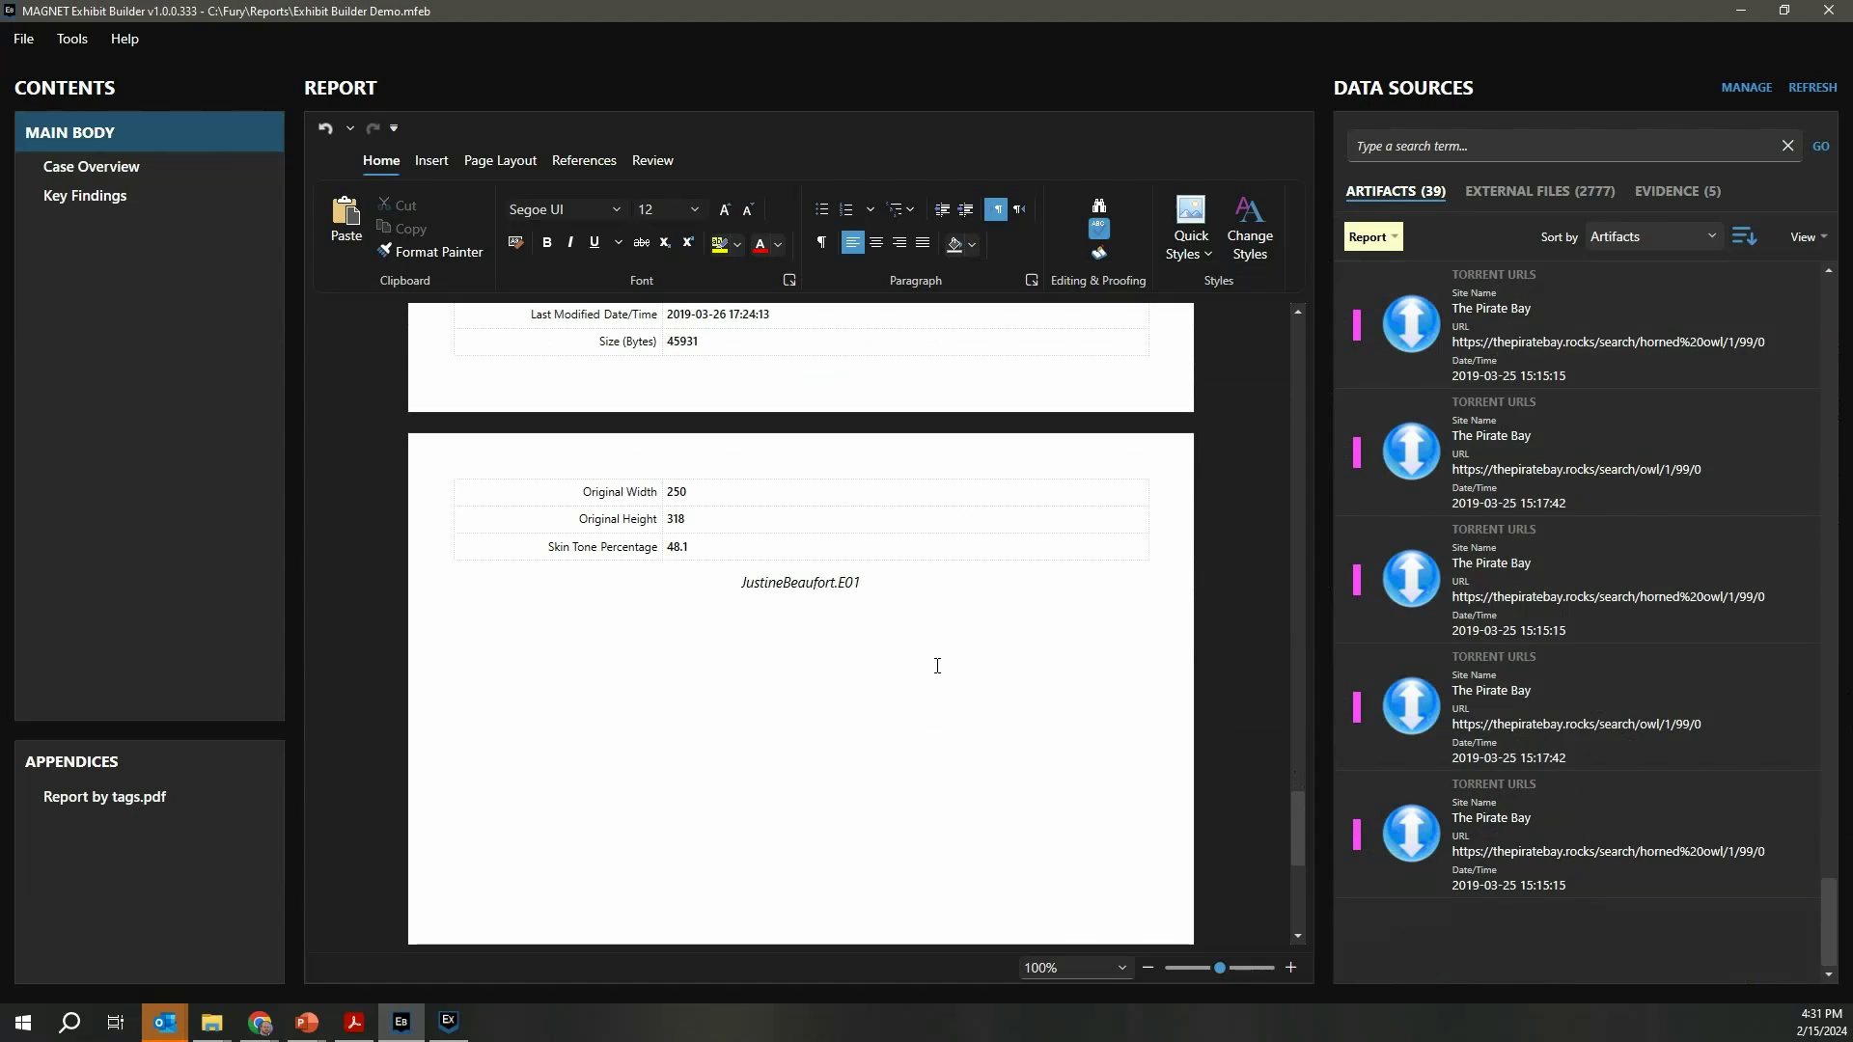
{"action": "left_click", "coordinate": [487, 657]}
{"action": "left_click", "coordinate": [1468, 372]}
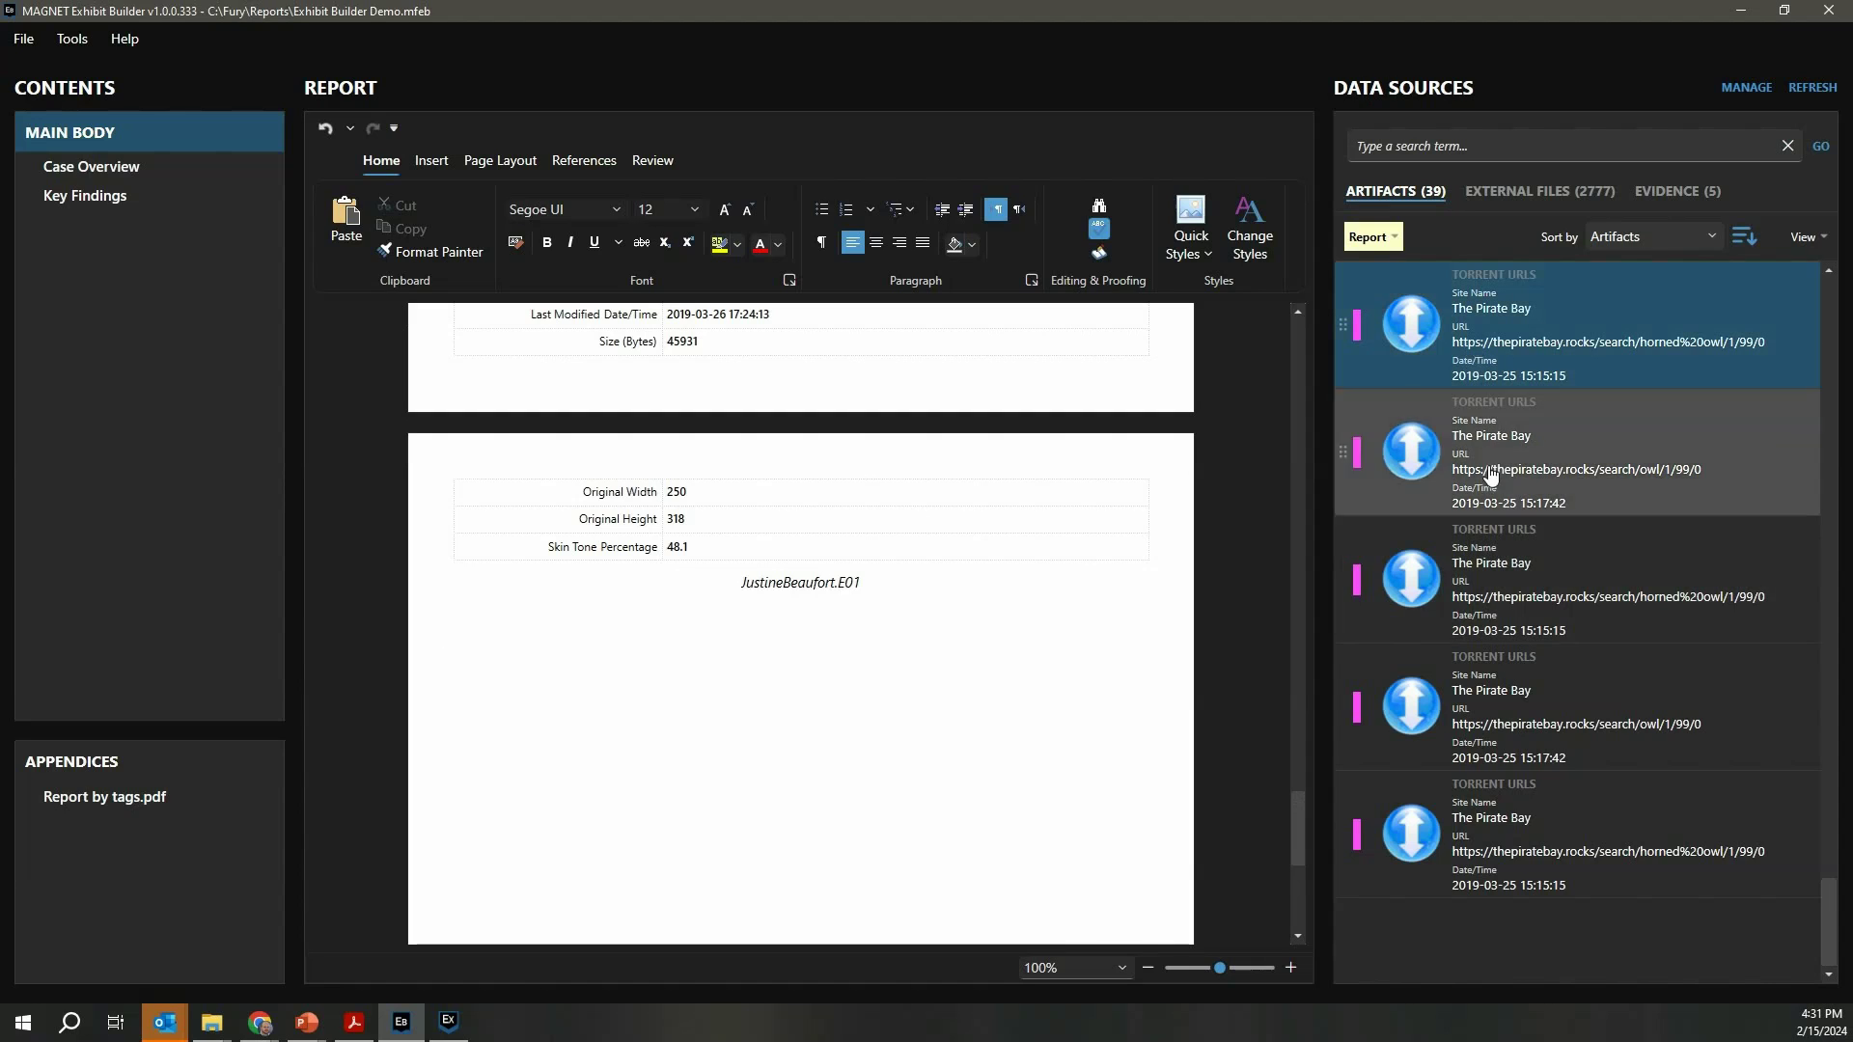
{"action": "left_click", "coordinate": [1472, 844], "text": "shift"}
{"action": "left_click", "coordinate": [1583, 399], "text": "ctrl"}
{"action": "left_click_drag", "start_coordinate": [1568, 442], "coordinate": [458, 751]}
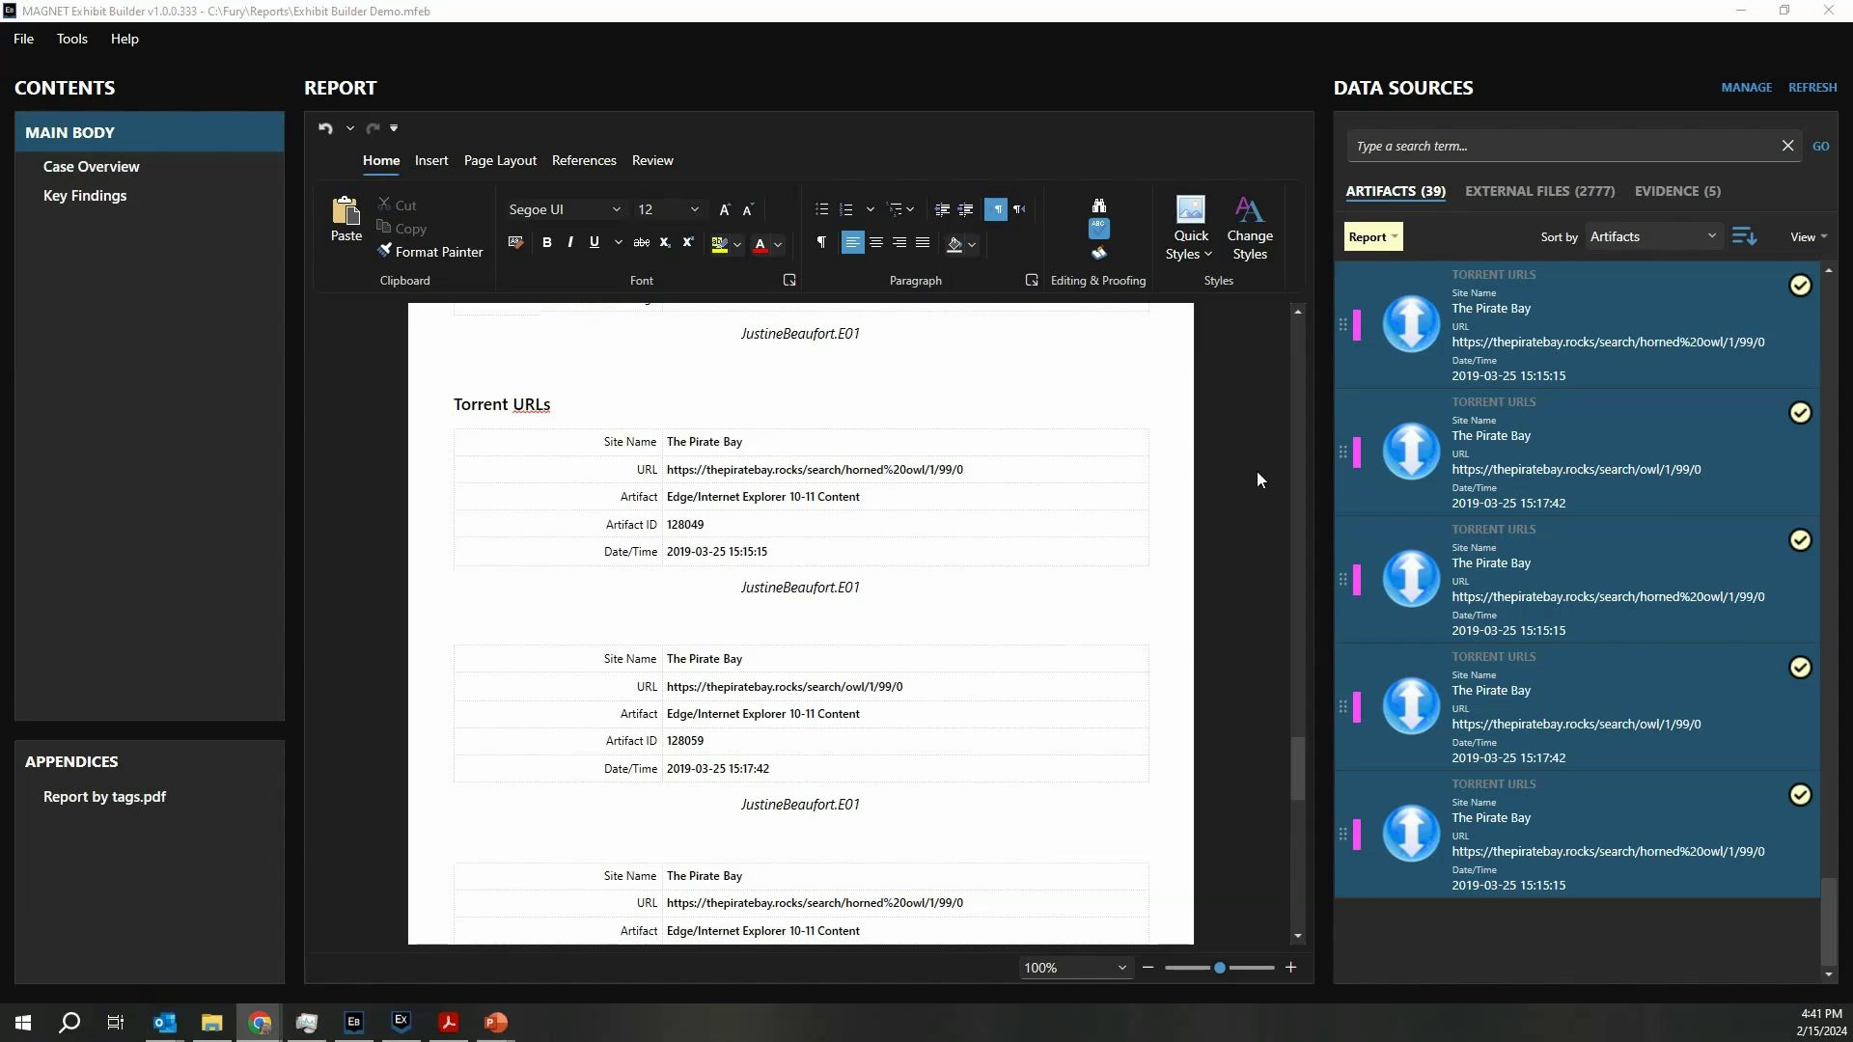
{"action": "left_click", "coordinate": [29, 38]}
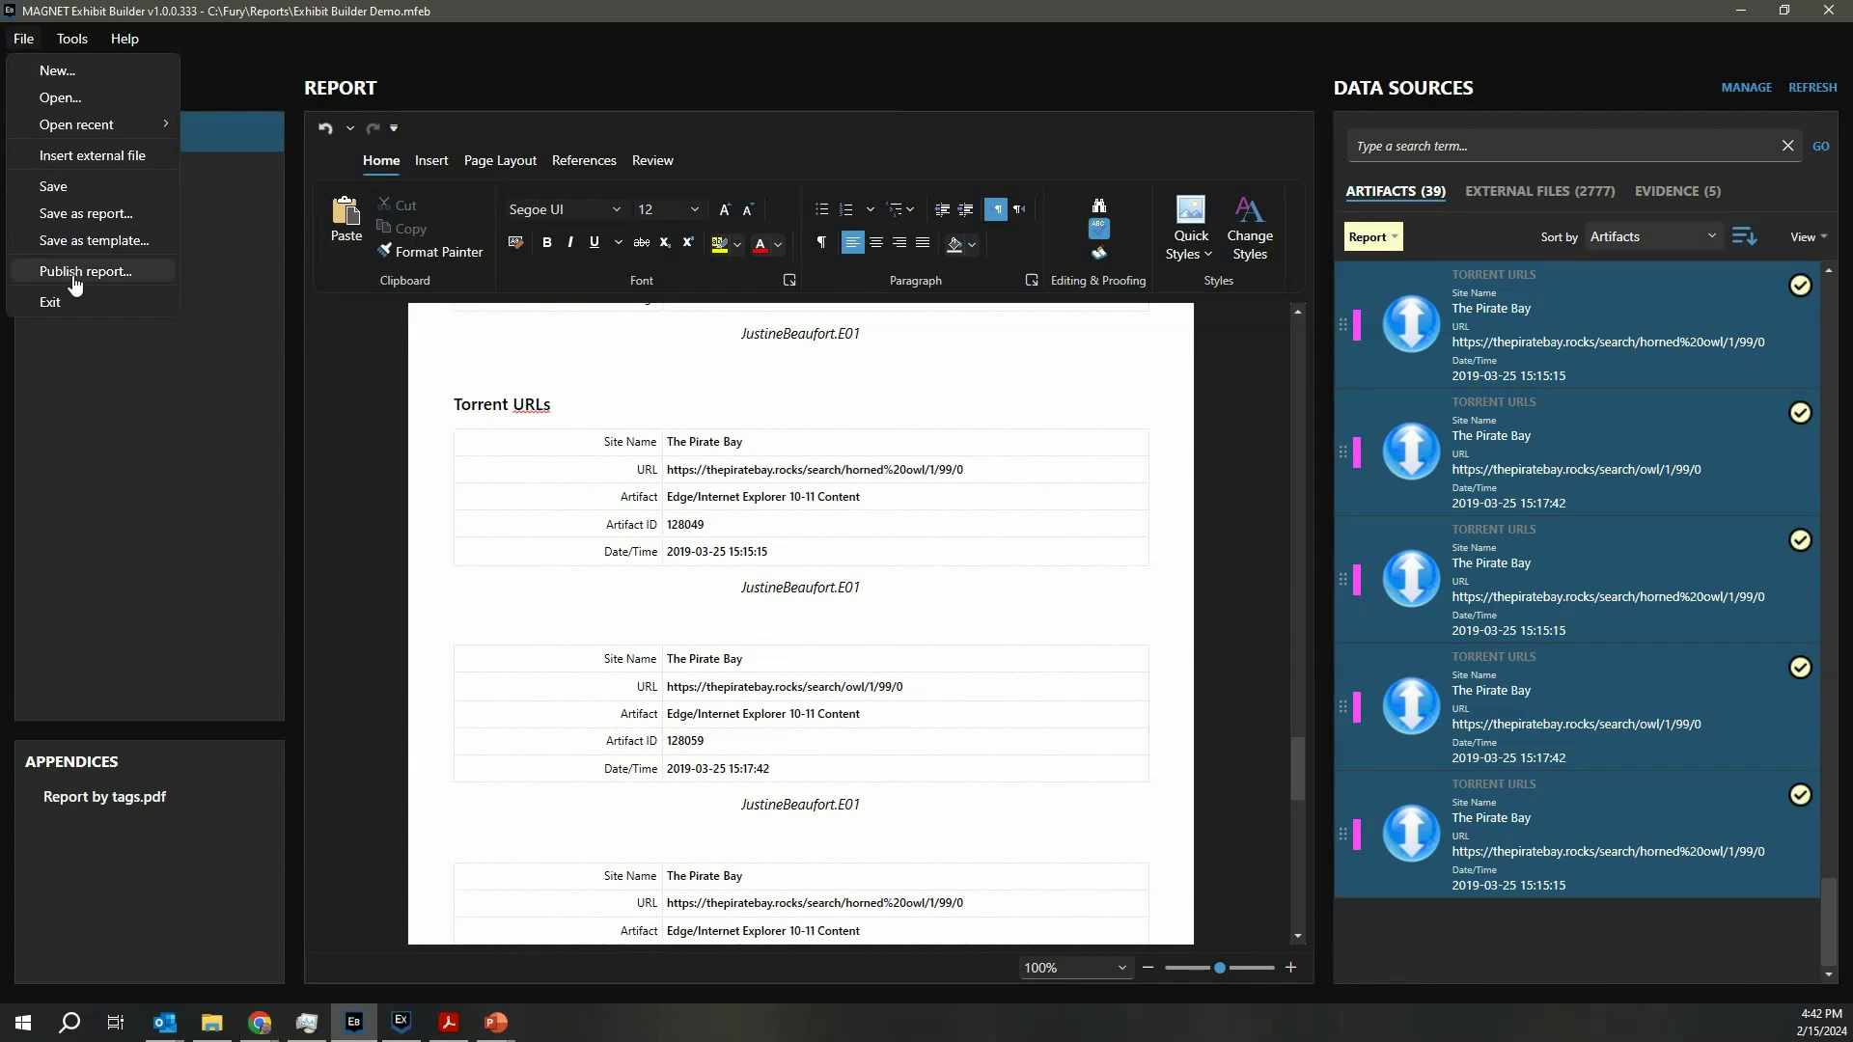
{"action": "left_click", "coordinate": [85, 271]}
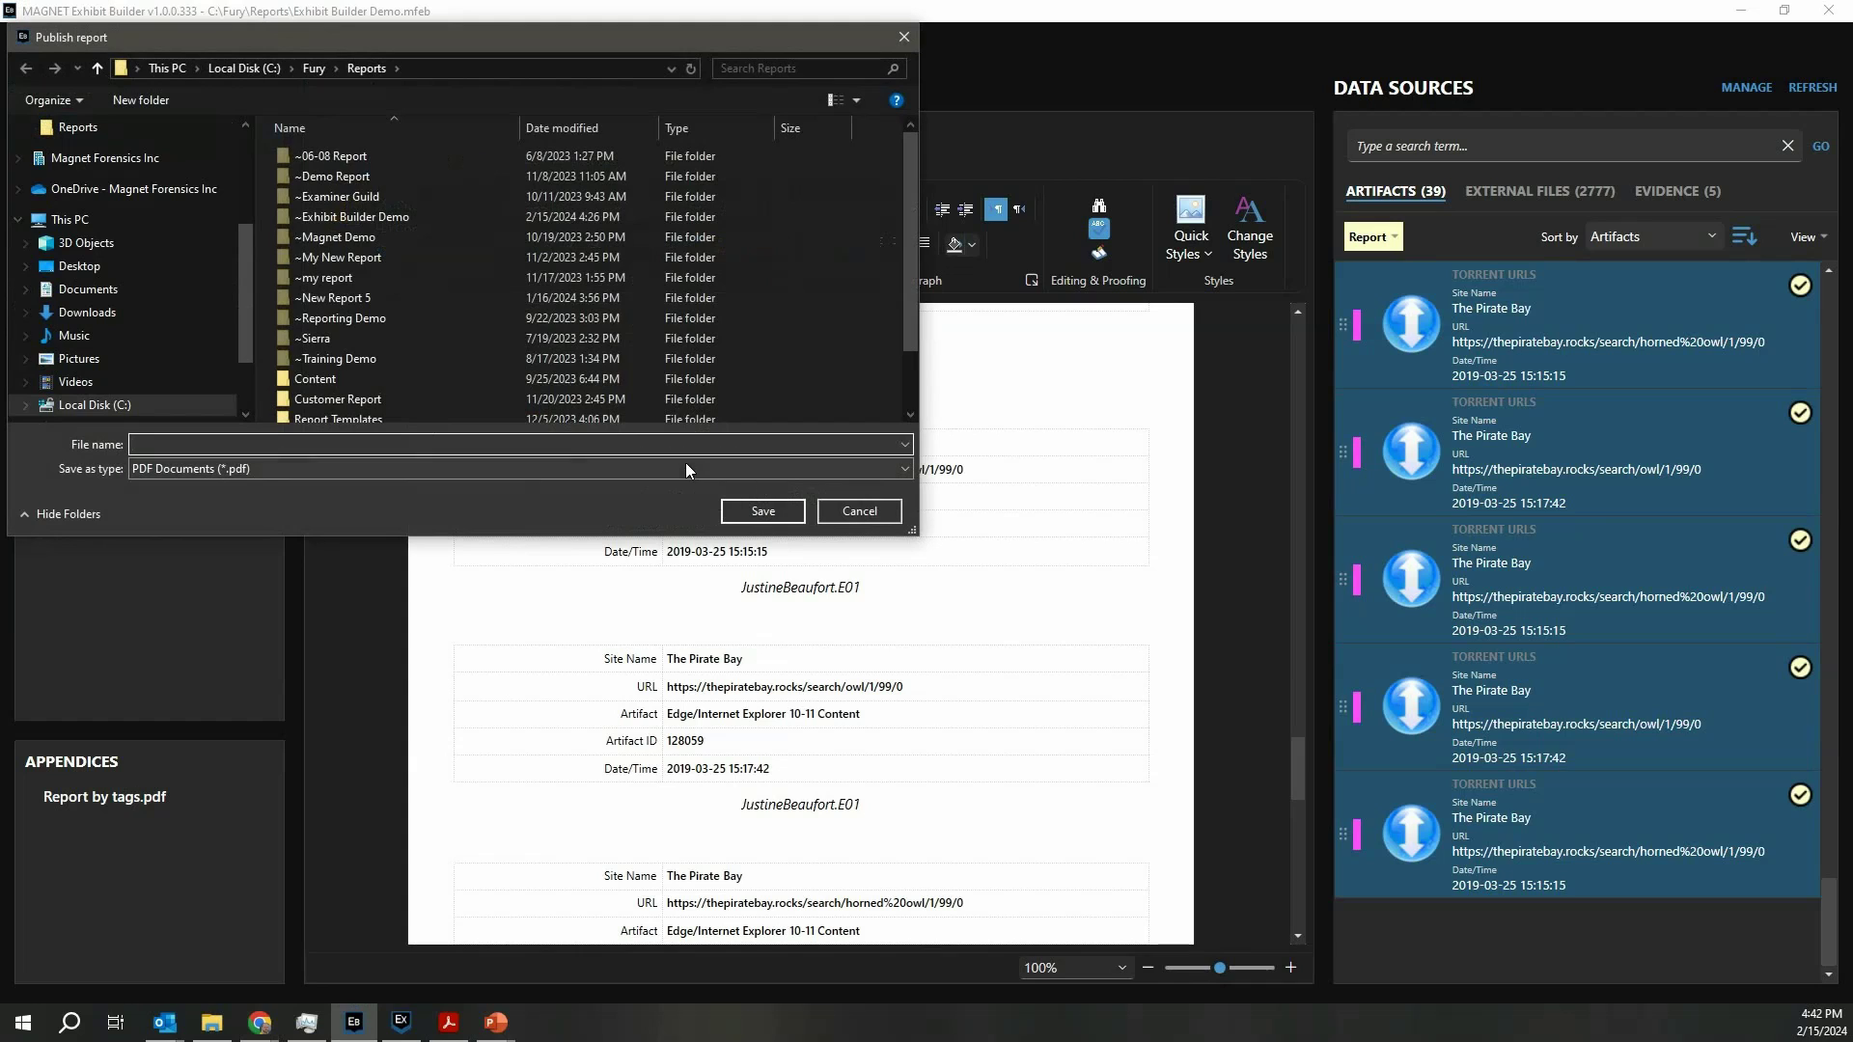
{"action": "left_click", "coordinate": [832, 513]}
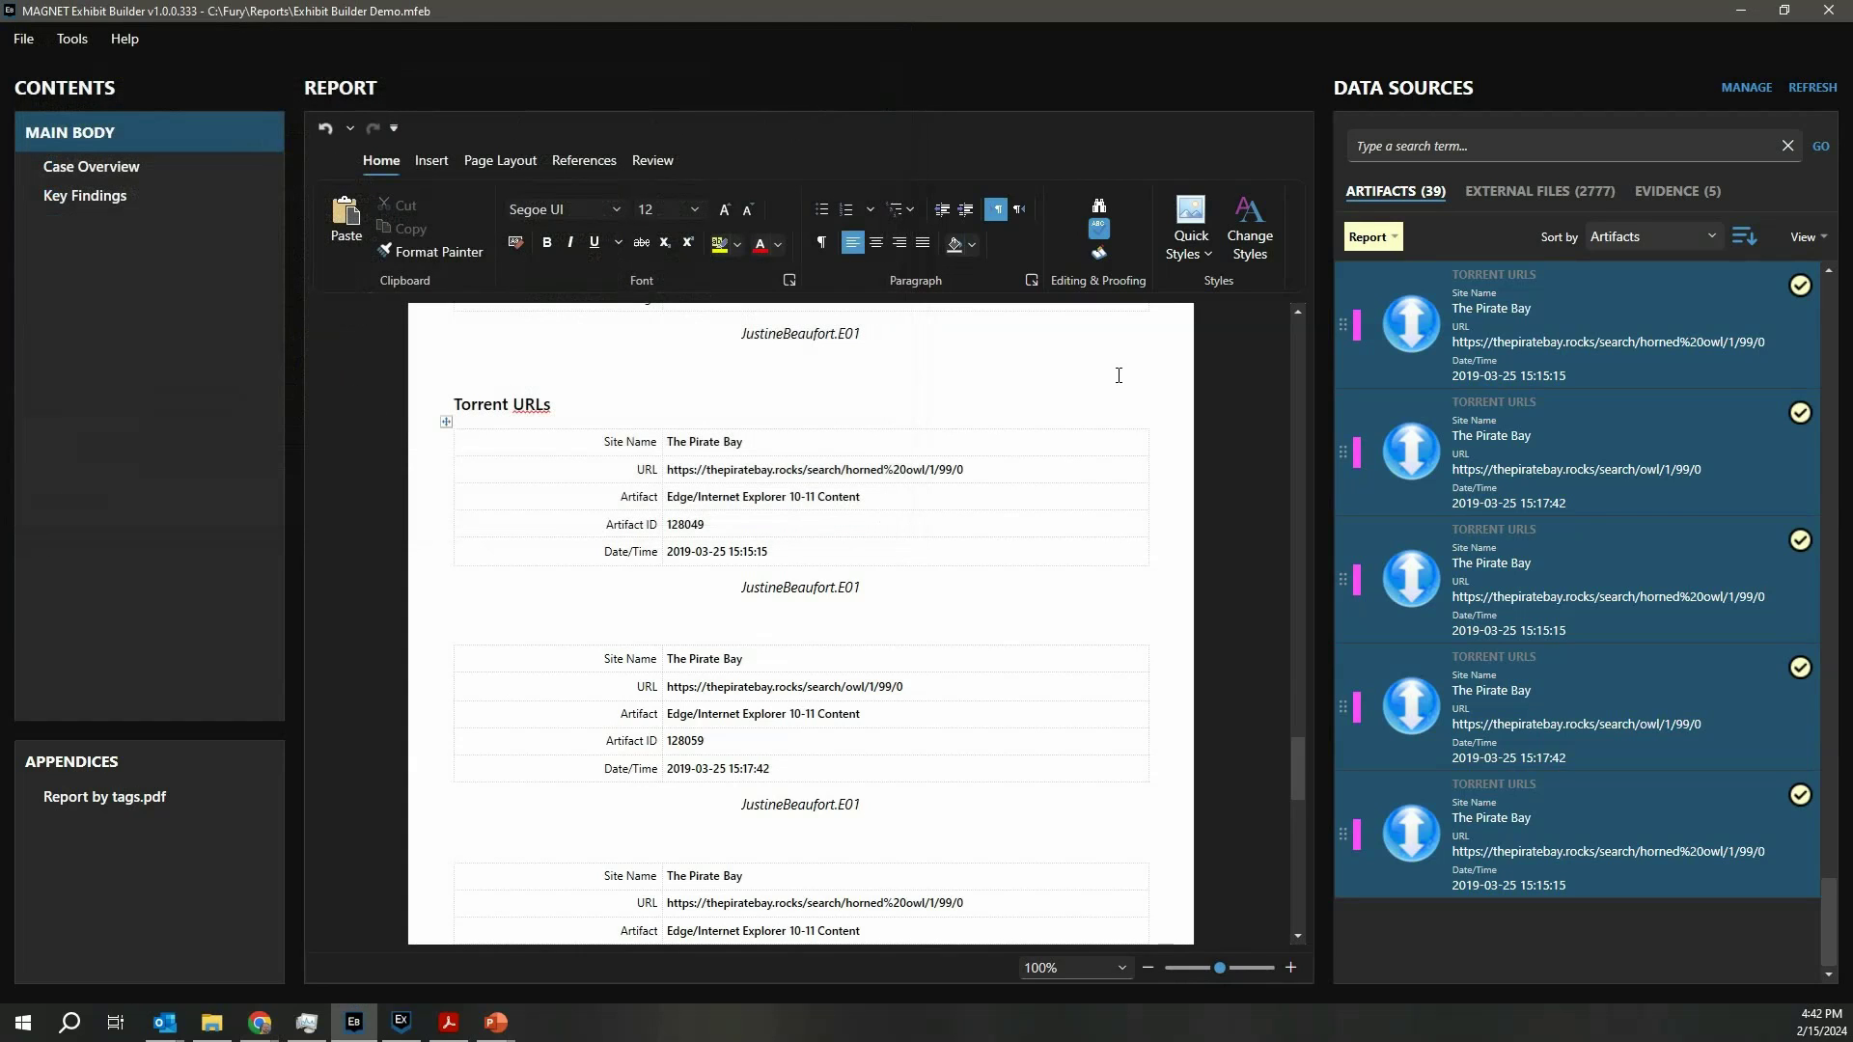